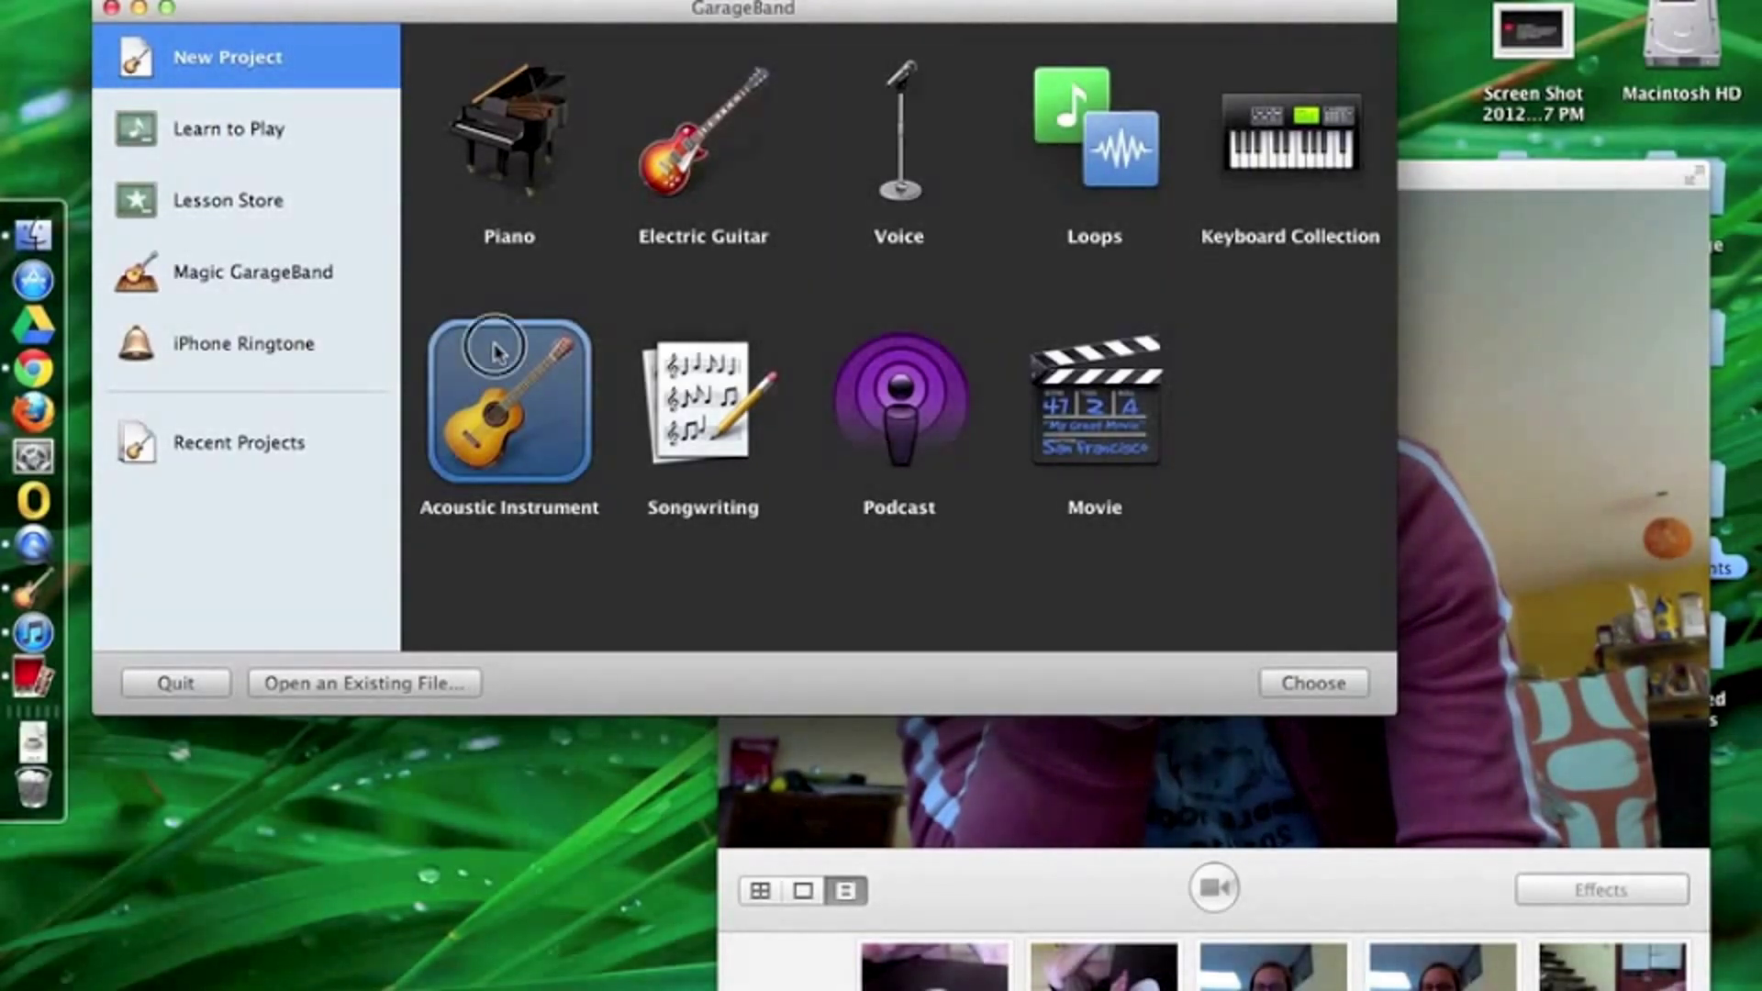
# Step: Start a new Acoustic Instrument project named after the owner's thumb piano
pyautogui.doubleClick(545, 399)
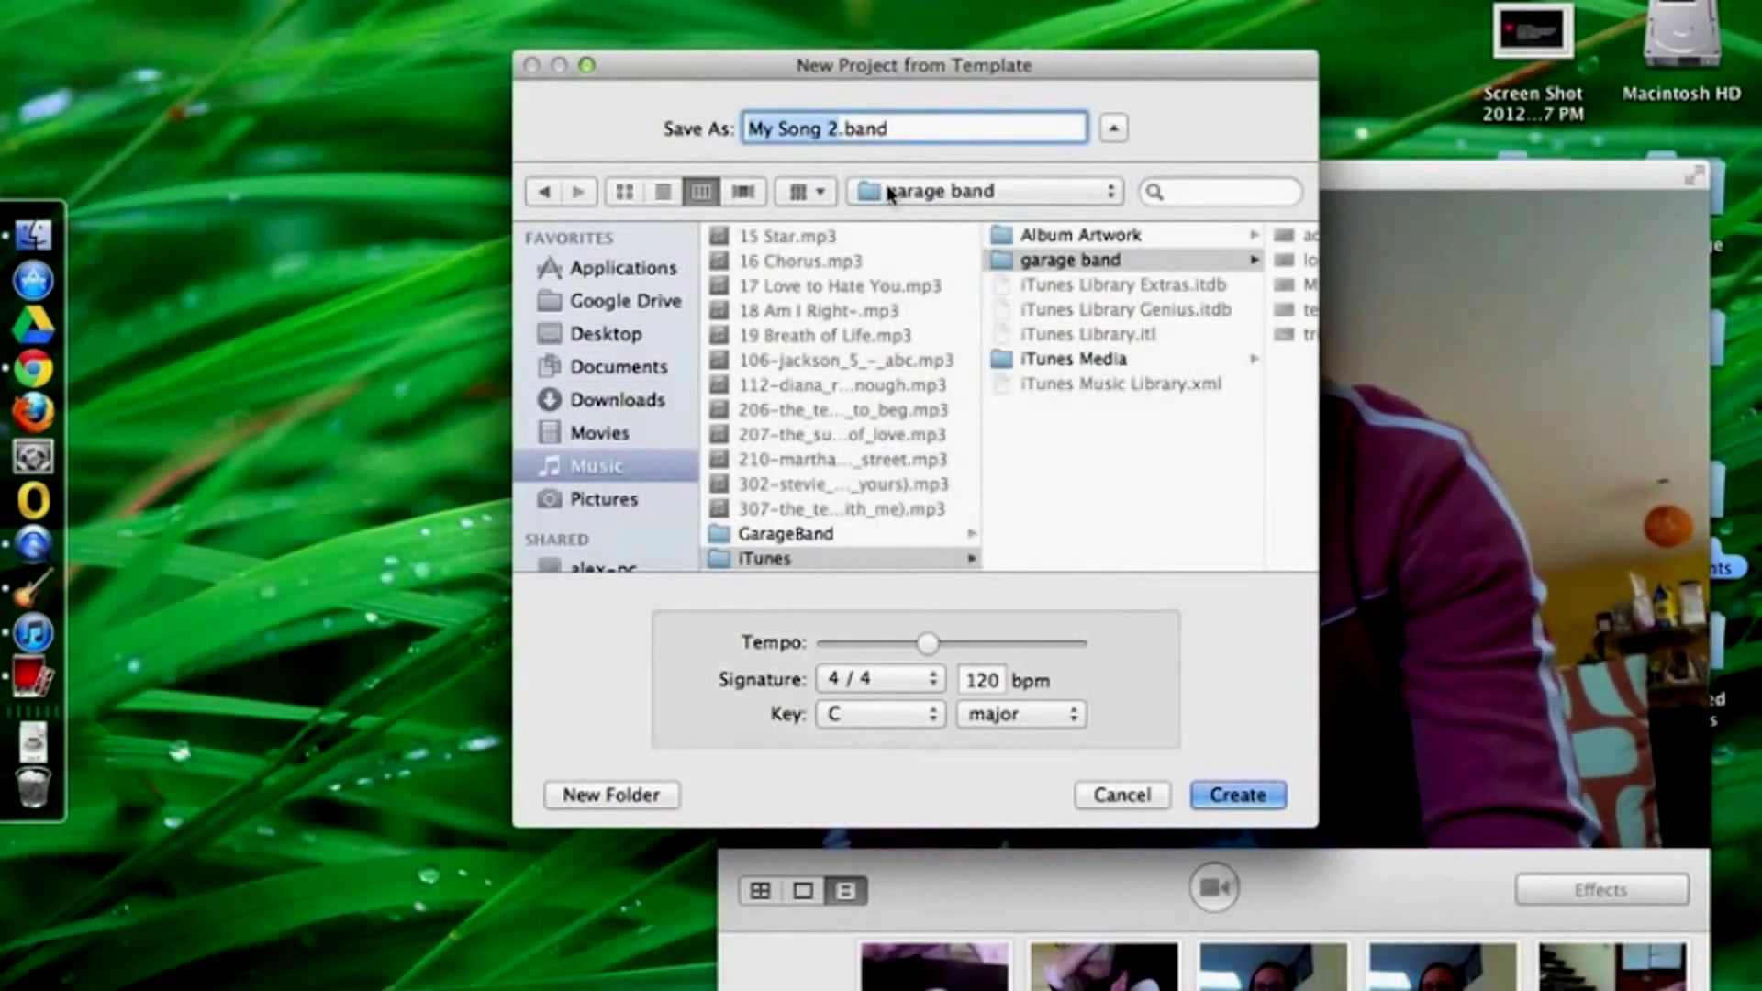
pyautogui.write('Jennie thumb pica')
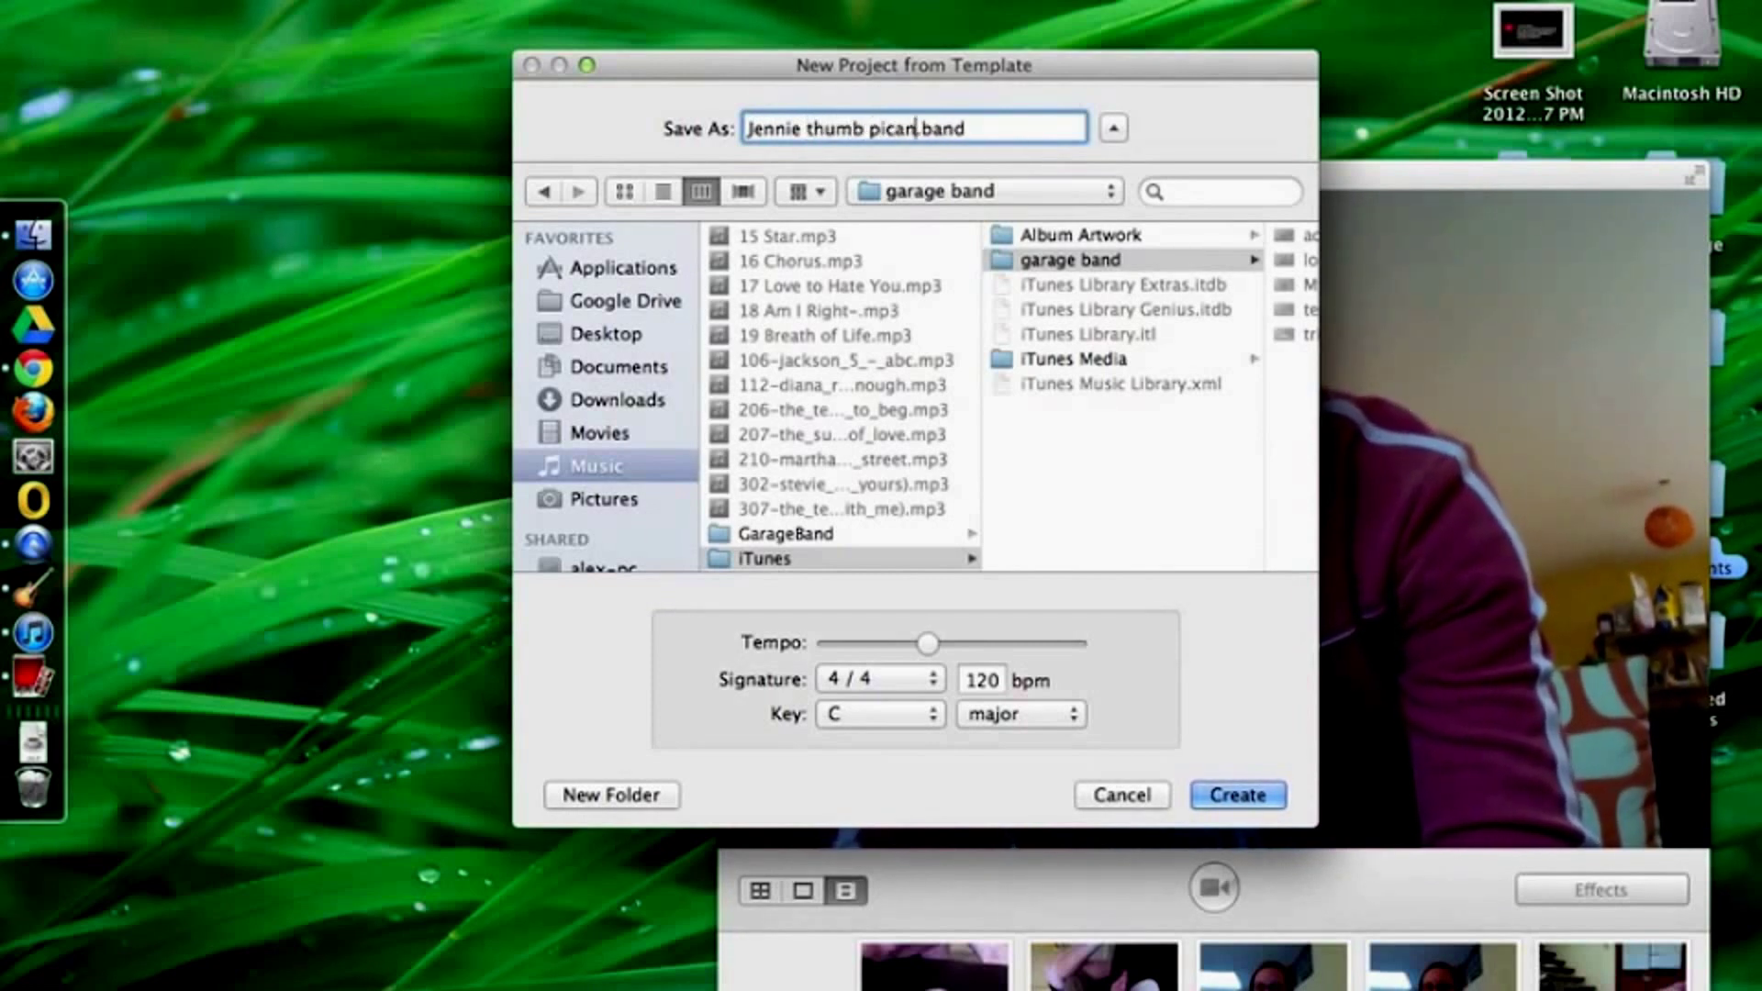
pyautogui.press('BackSpace')
pyautogui.press('BackSpace')
pyautogui.write('ano')
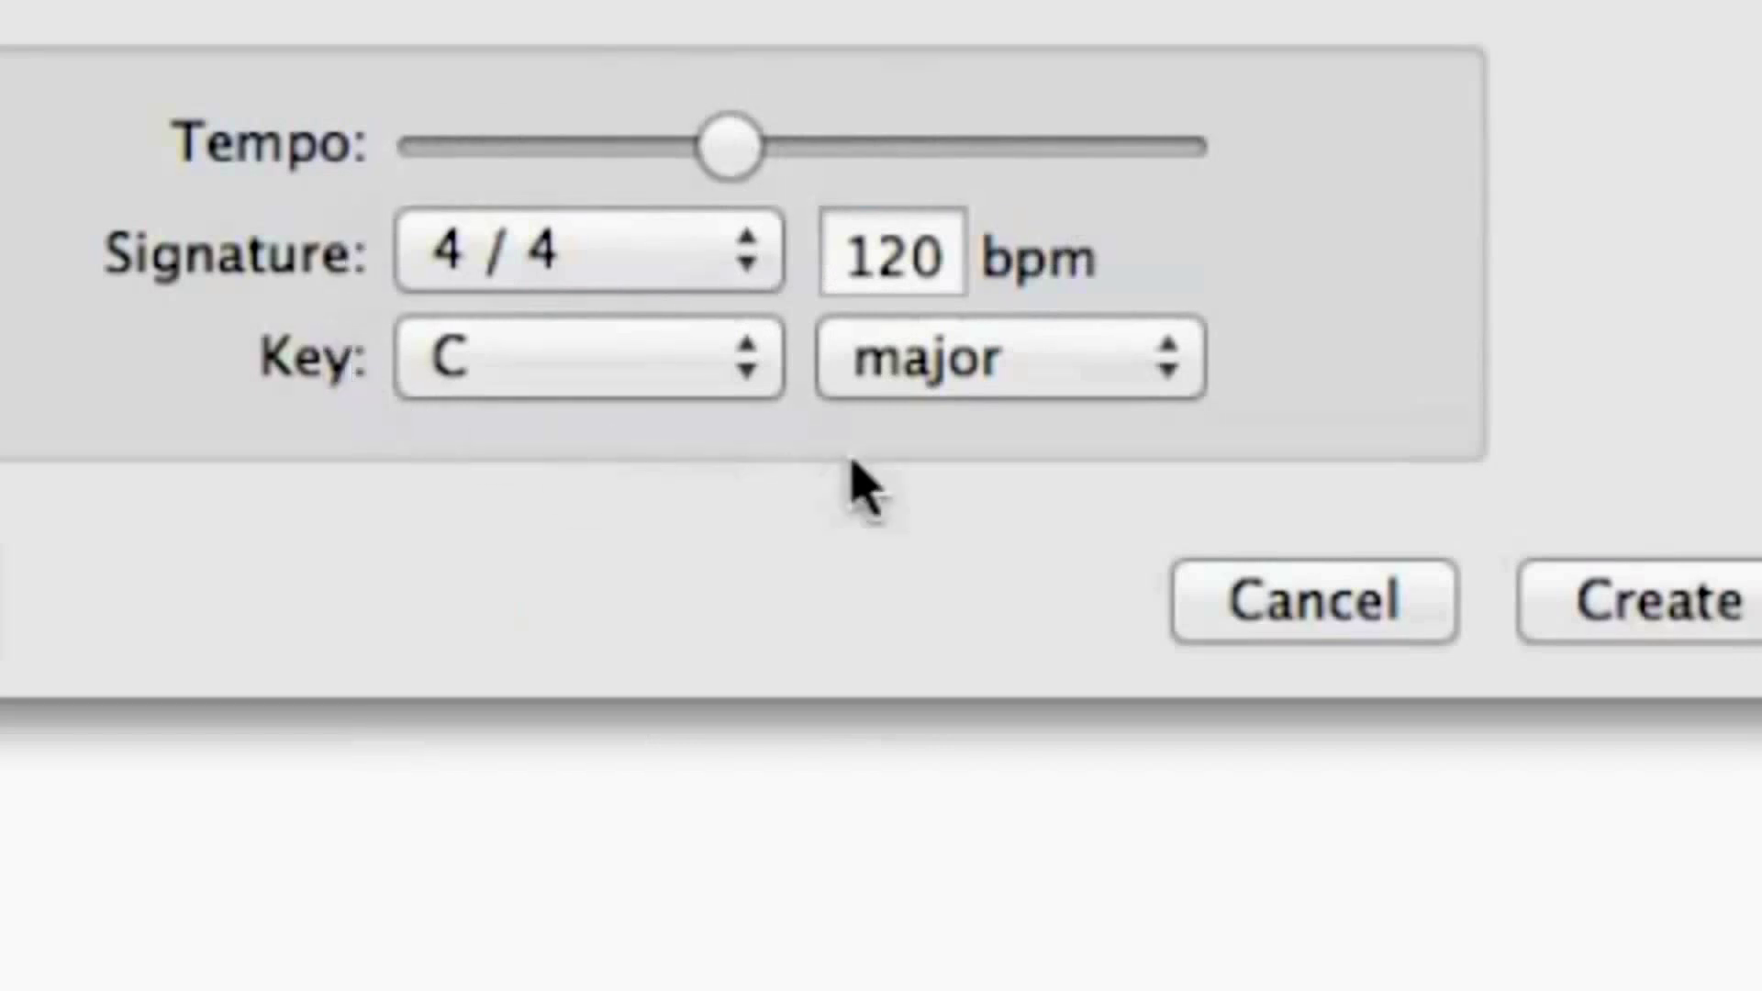
# Step: Adjust the project tempo and set the time signature to 3/4
pyautogui.moveTo(734, 156); pyautogui.dragTo(980, 138)
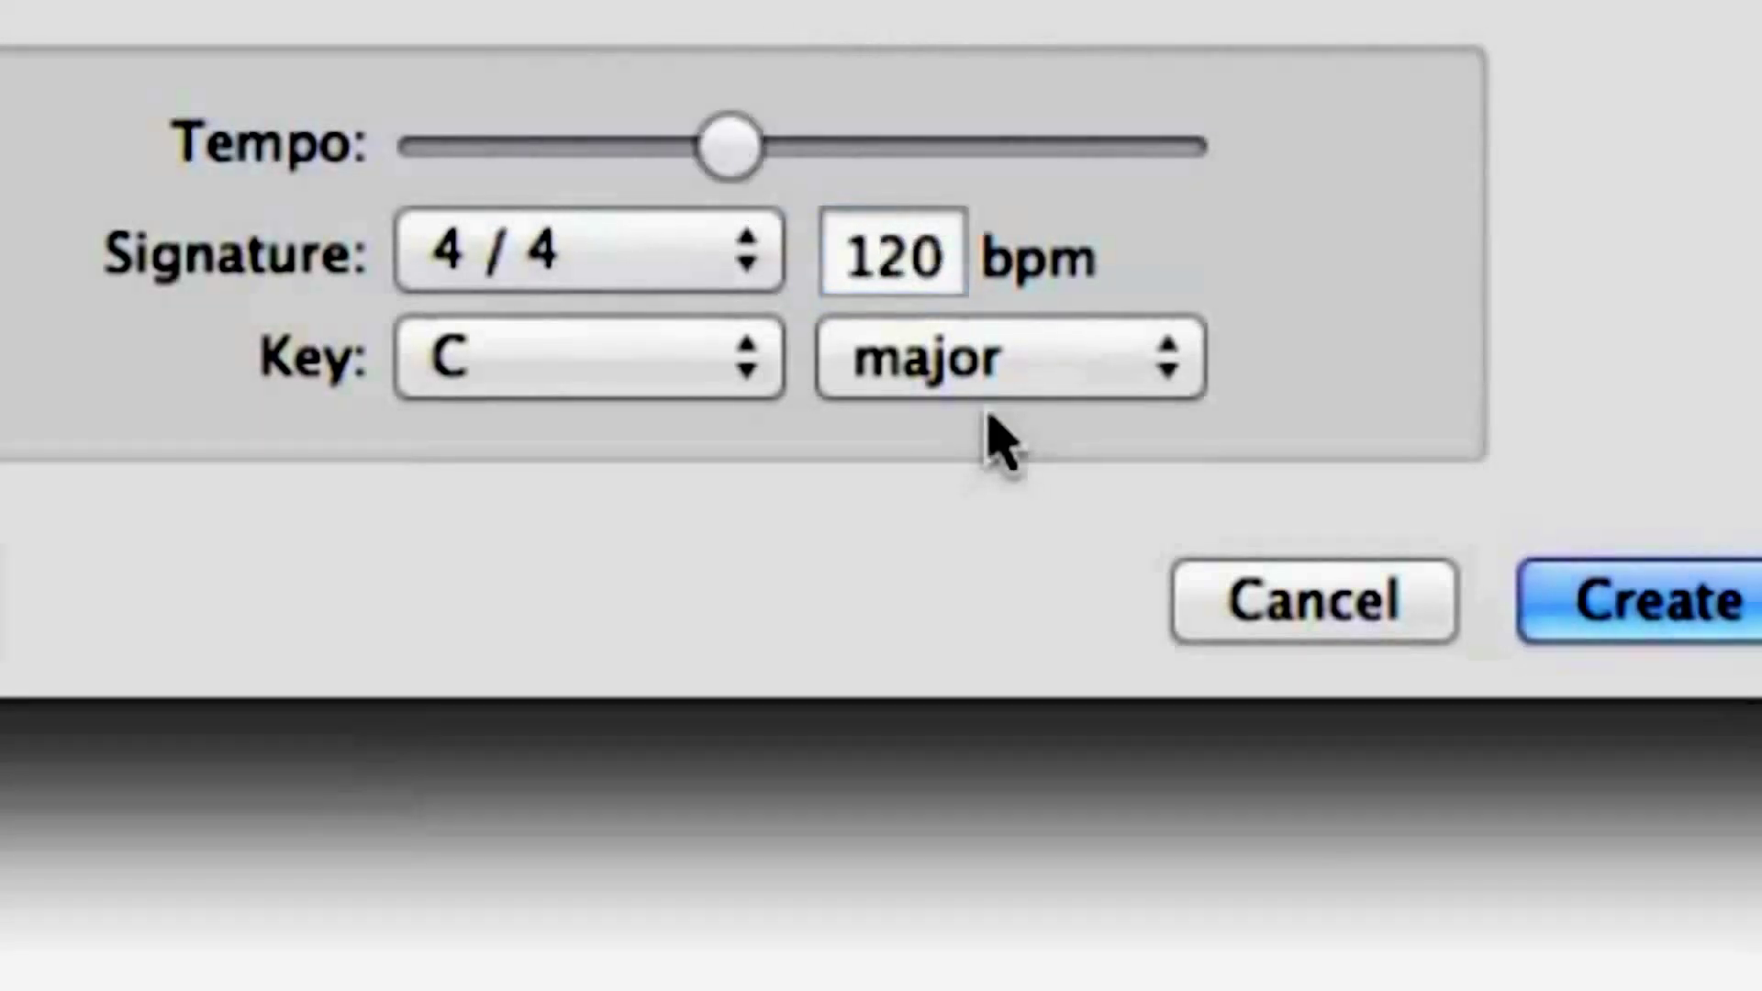
pyautogui.click(761, 260)
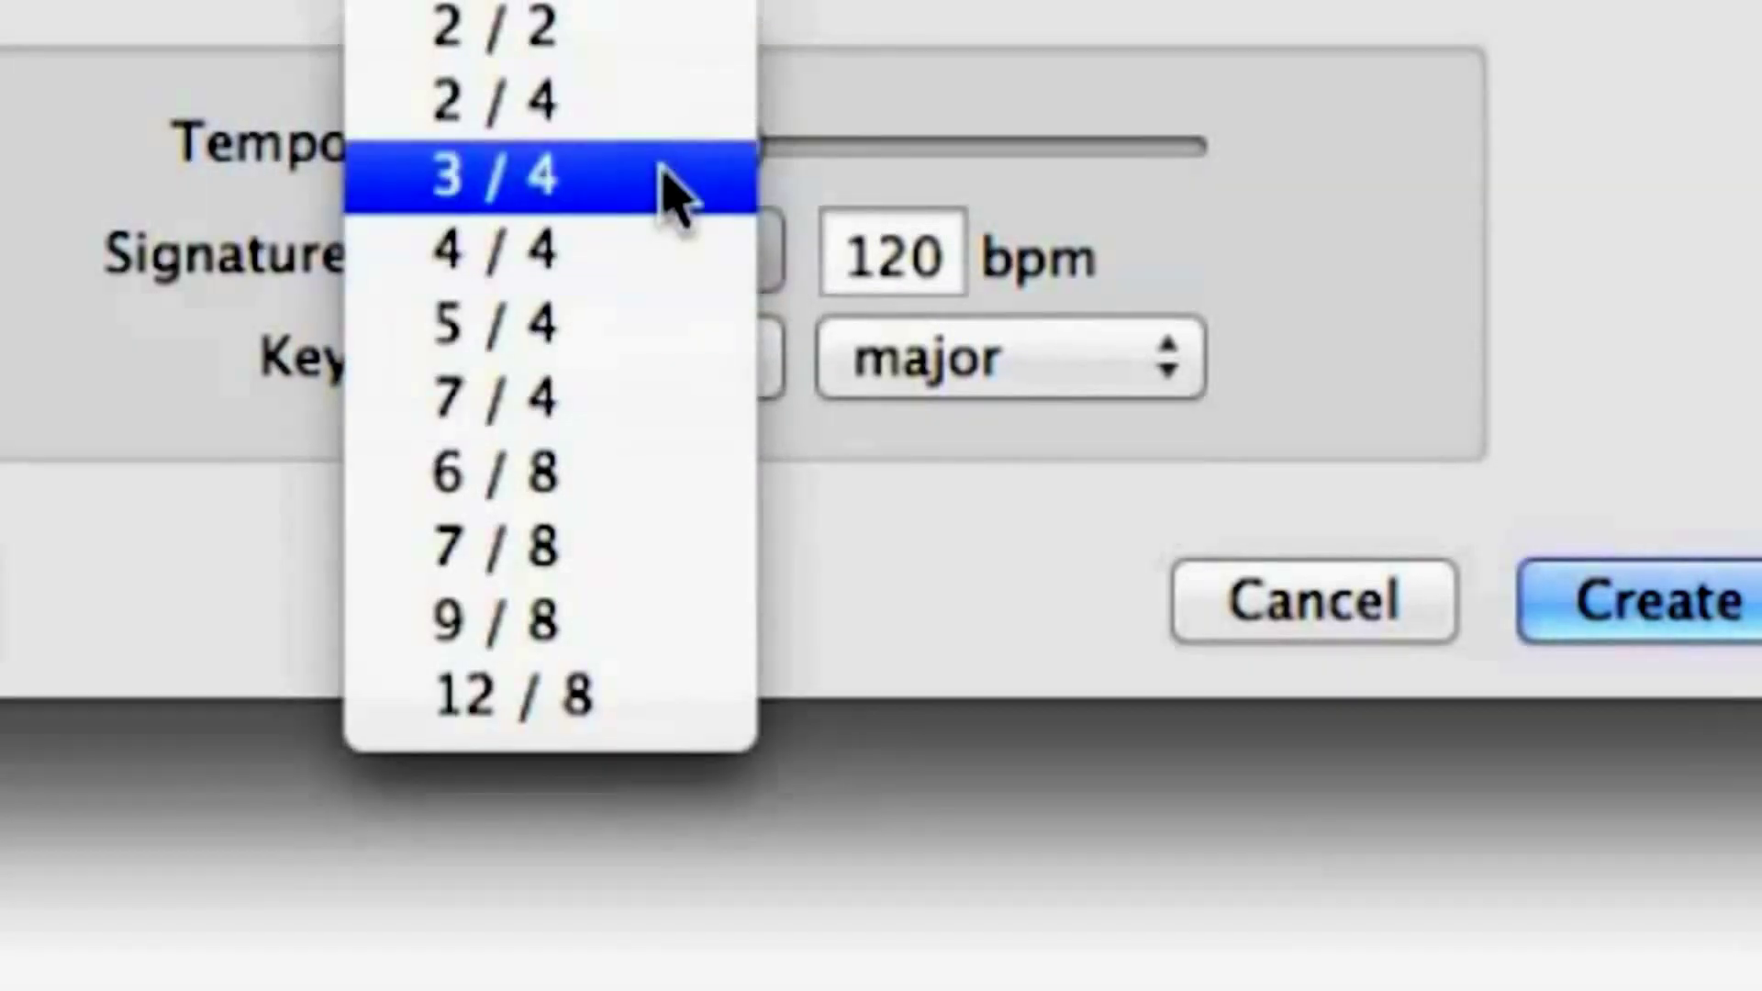
pyautogui.click(665, 179)
pyautogui.click(700, 365)
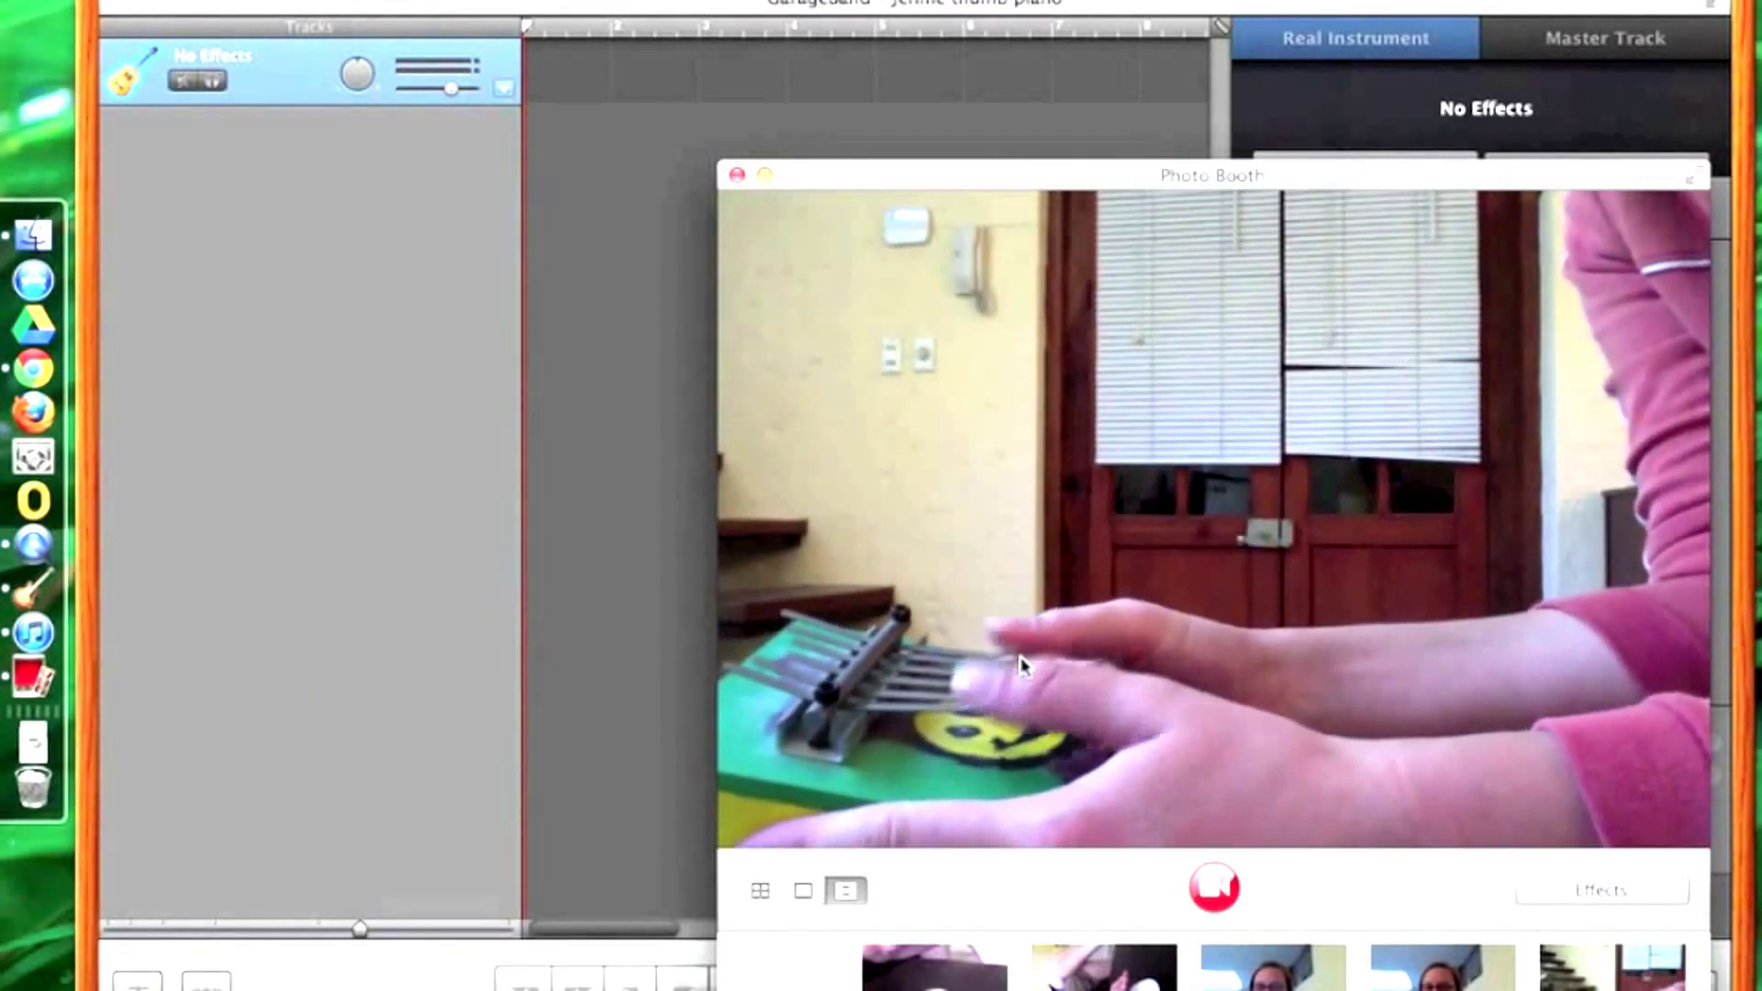
# Step: Record a thumb-piano take in GarageBand while filming it in Photo Booth, then stop both
pyautogui.click(1216, 887)
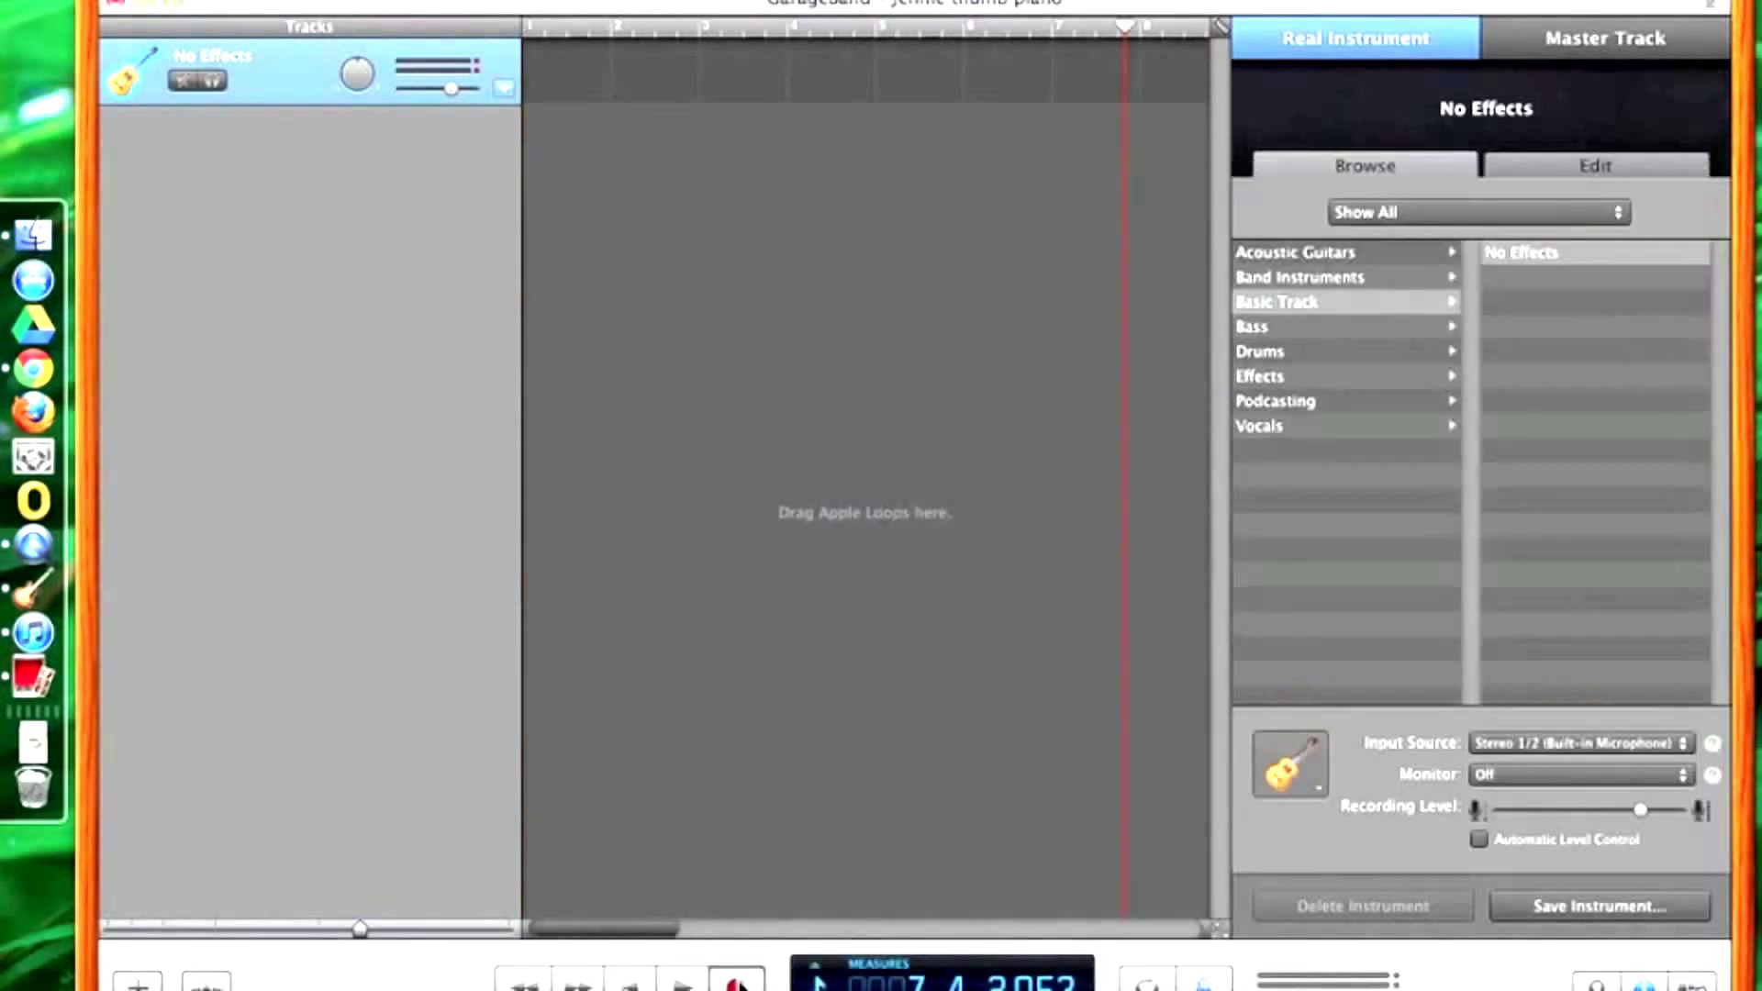
pyautogui.press('r')
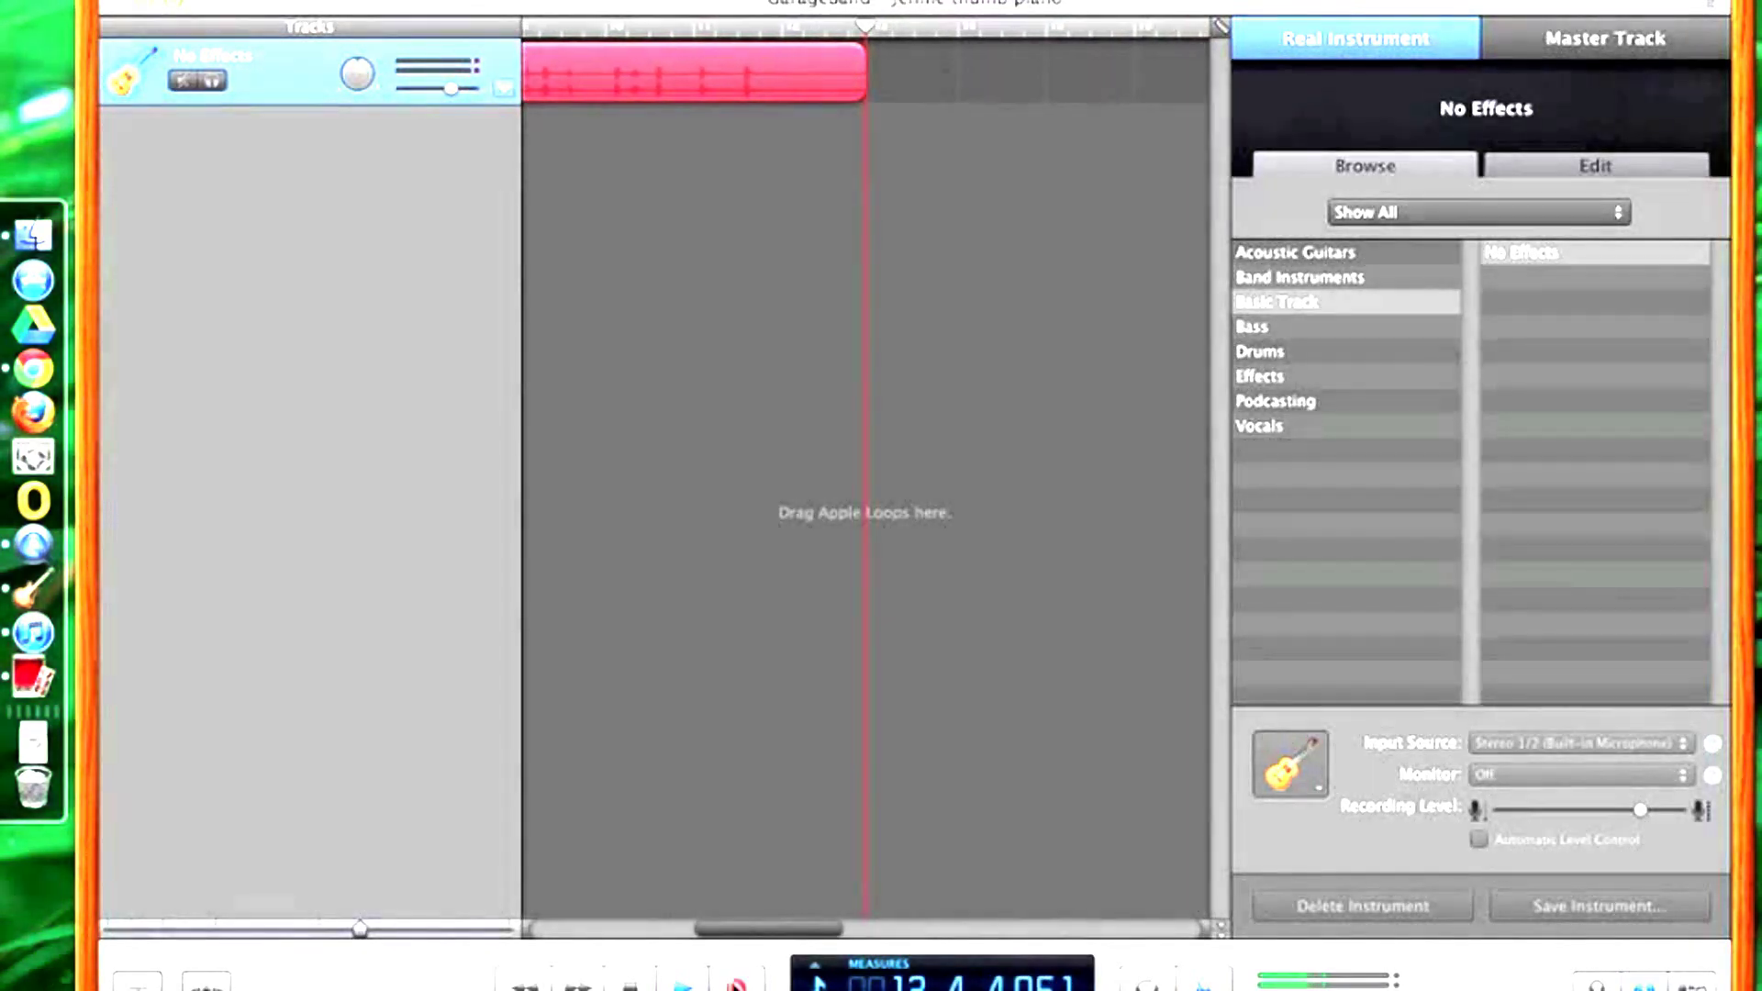
pyautogui.press('space')
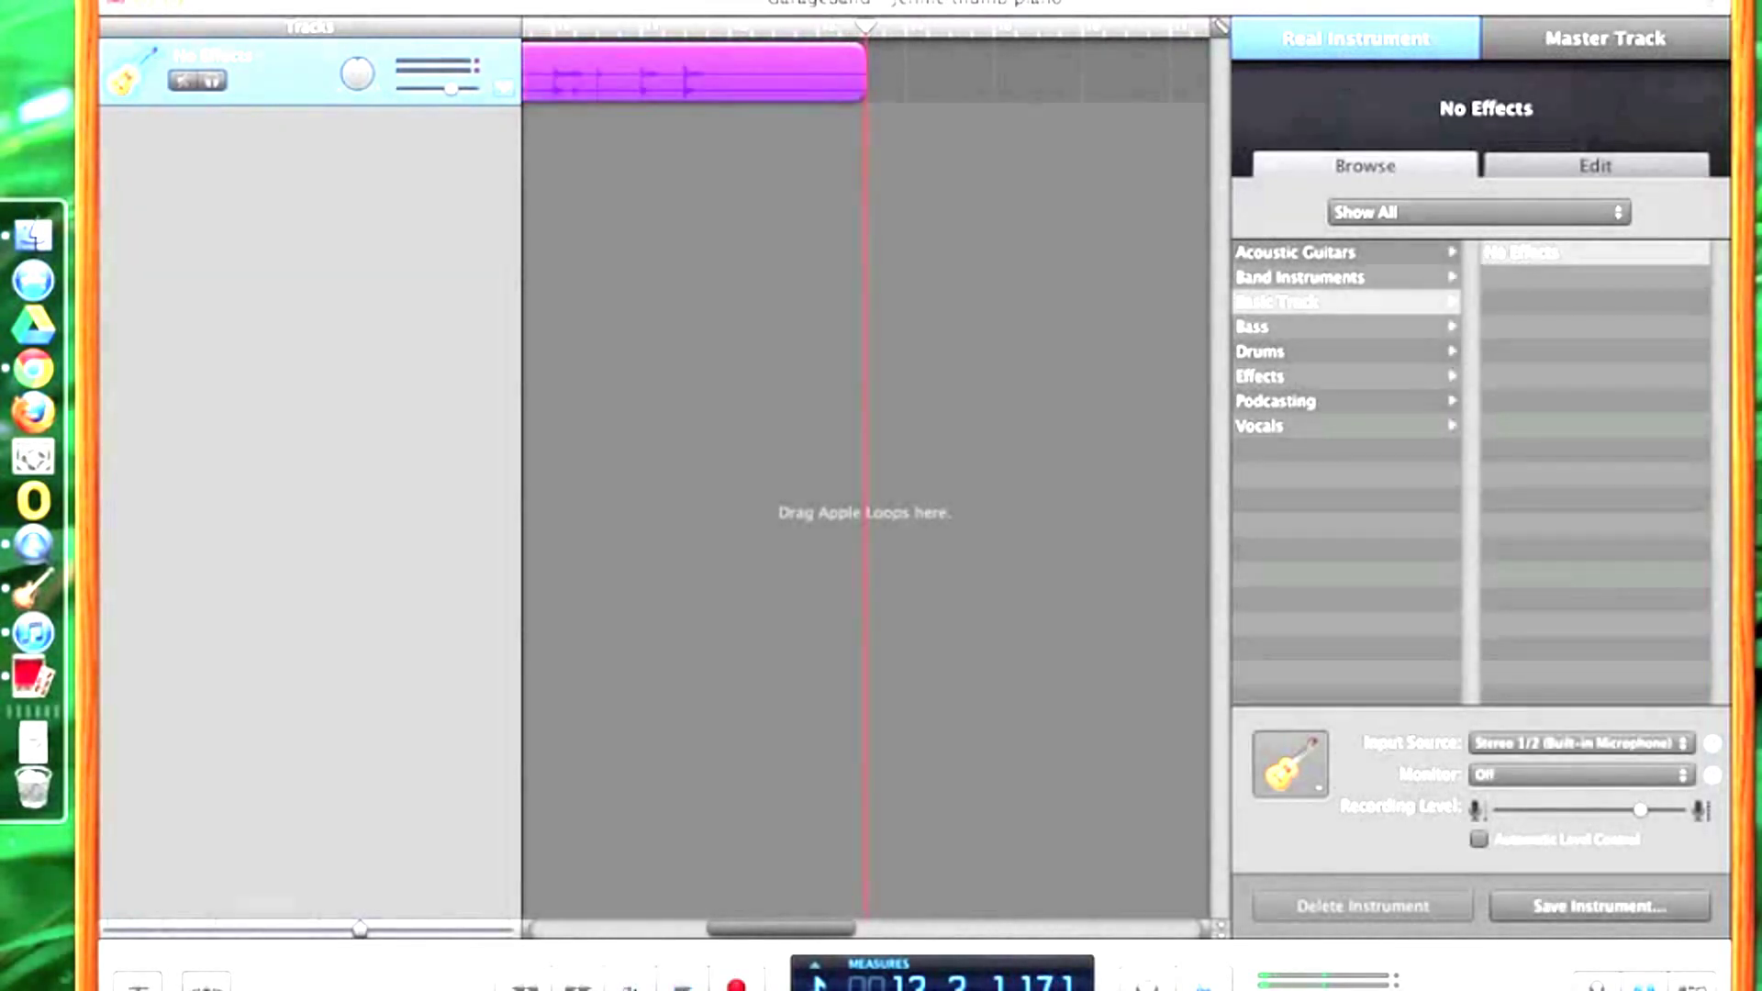
pyautogui.press('super+Tab')
pyautogui.click(1230, 909)
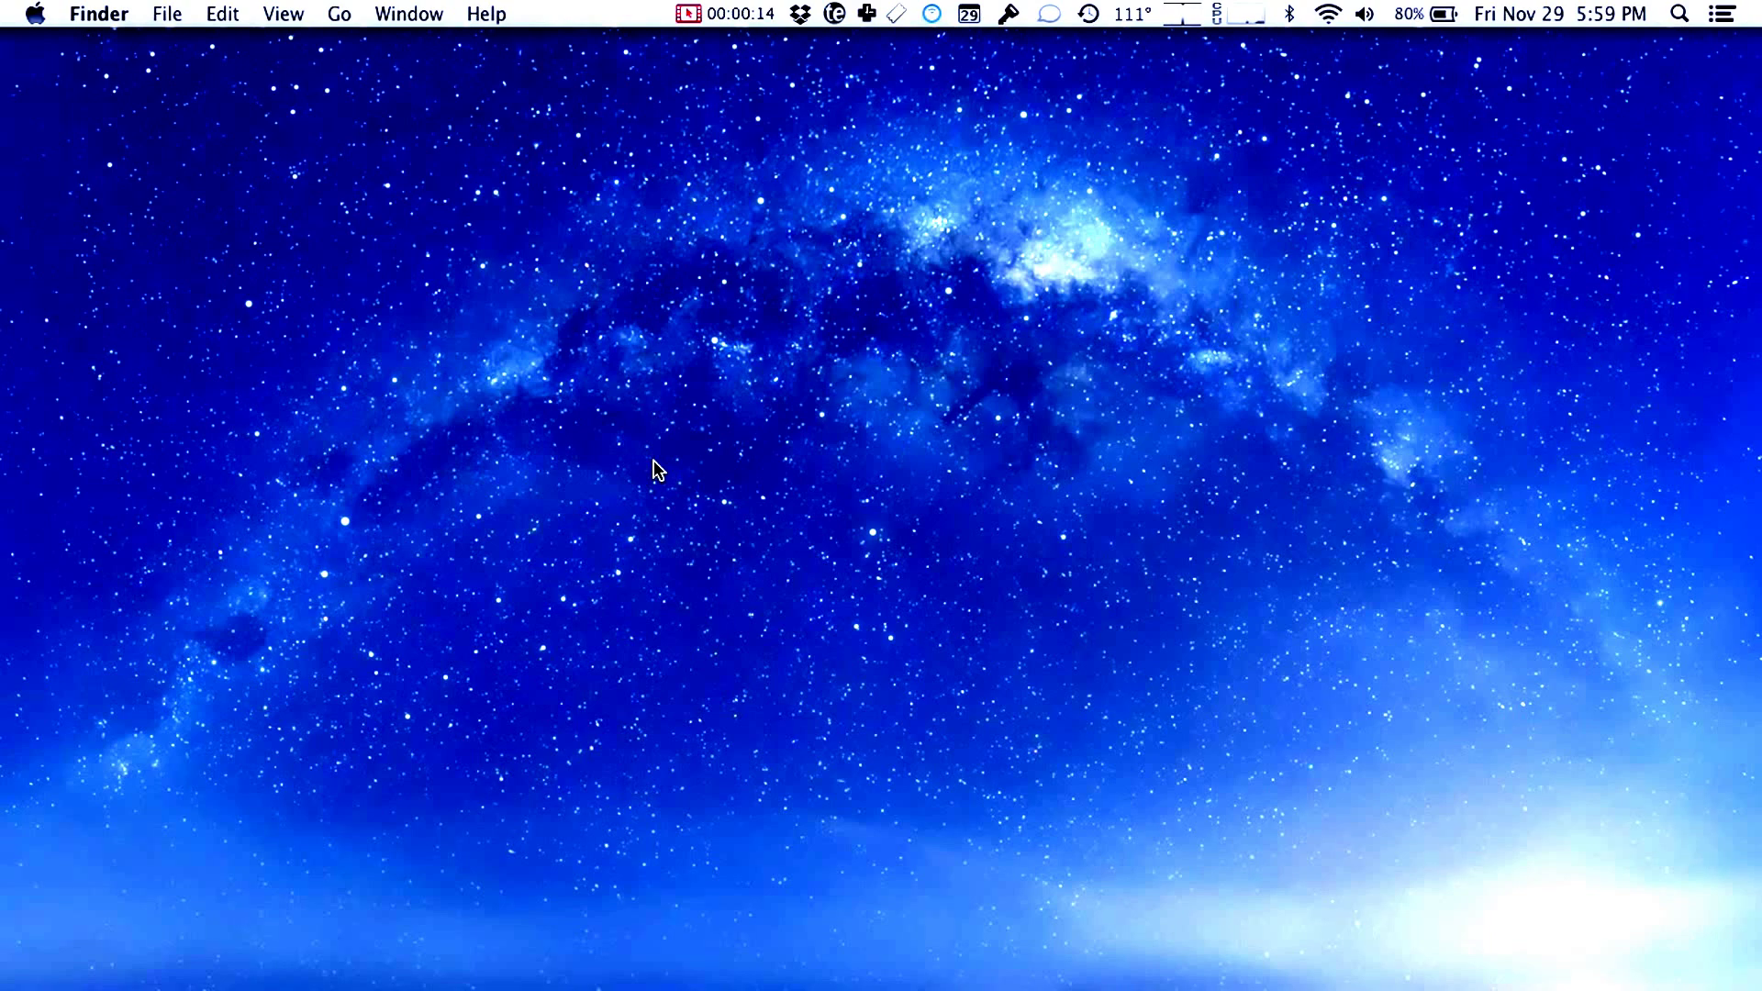
# Step: Open a new Finder window on Applications and launch QuickTime Player
pyautogui.click(114, 17)
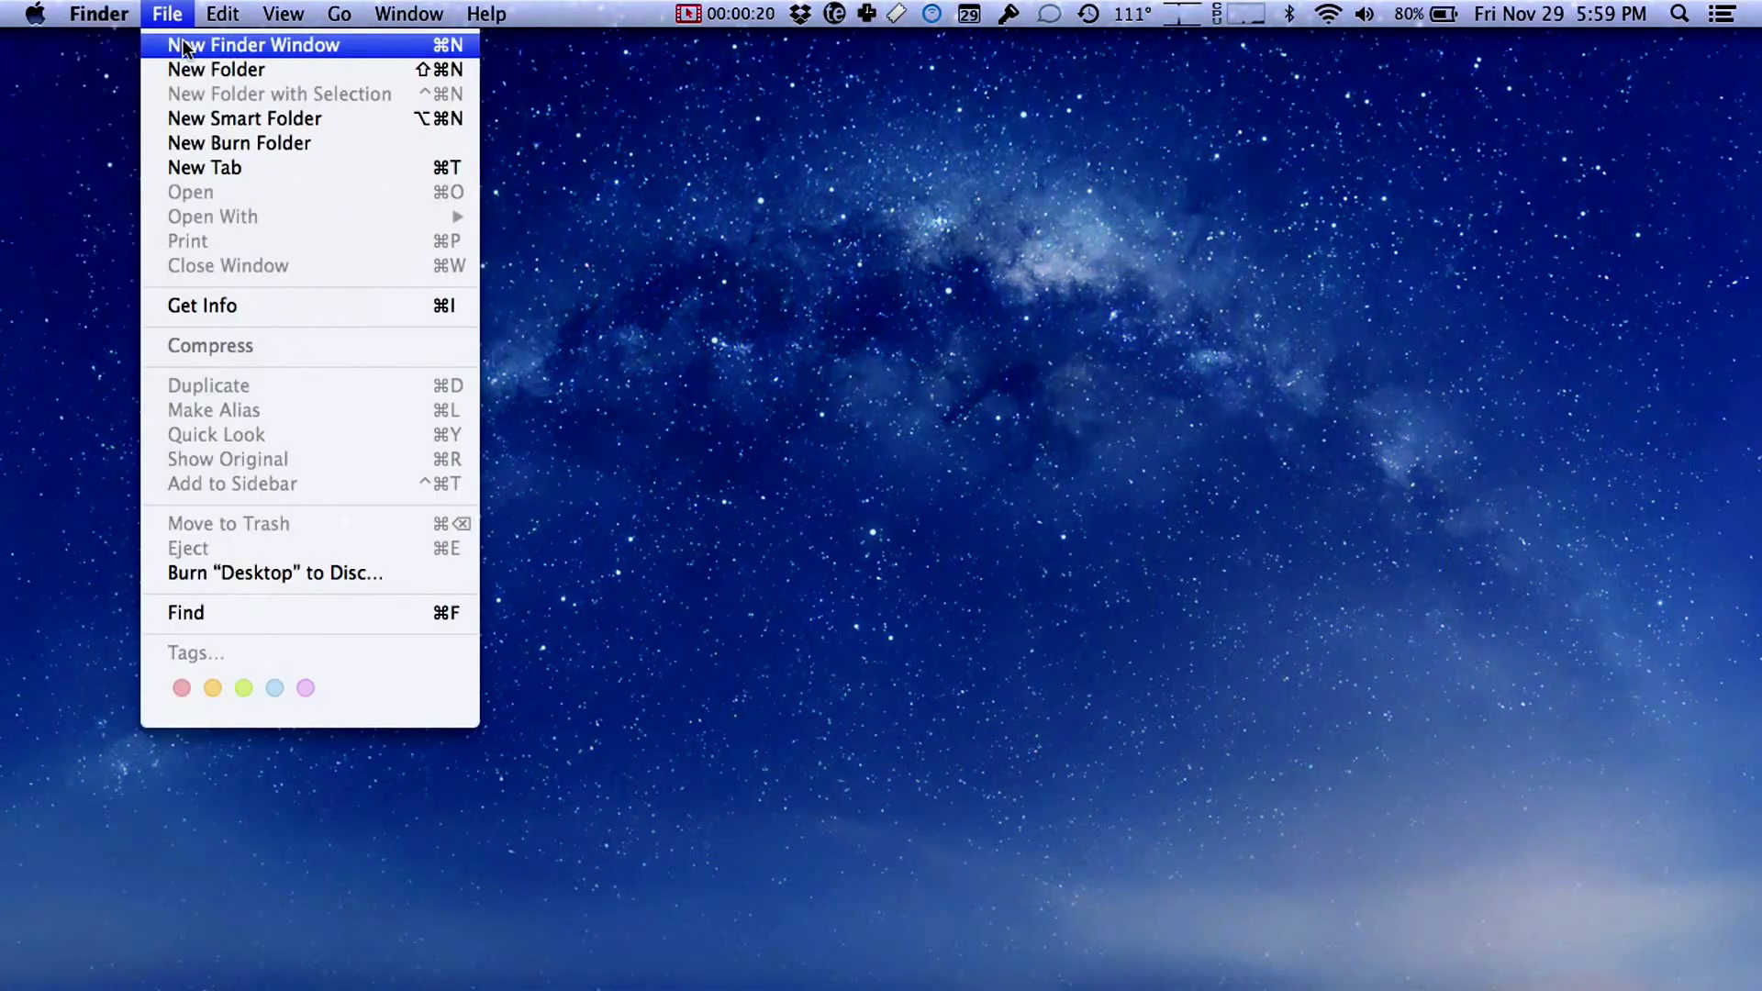
pyautogui.click(183, 44)
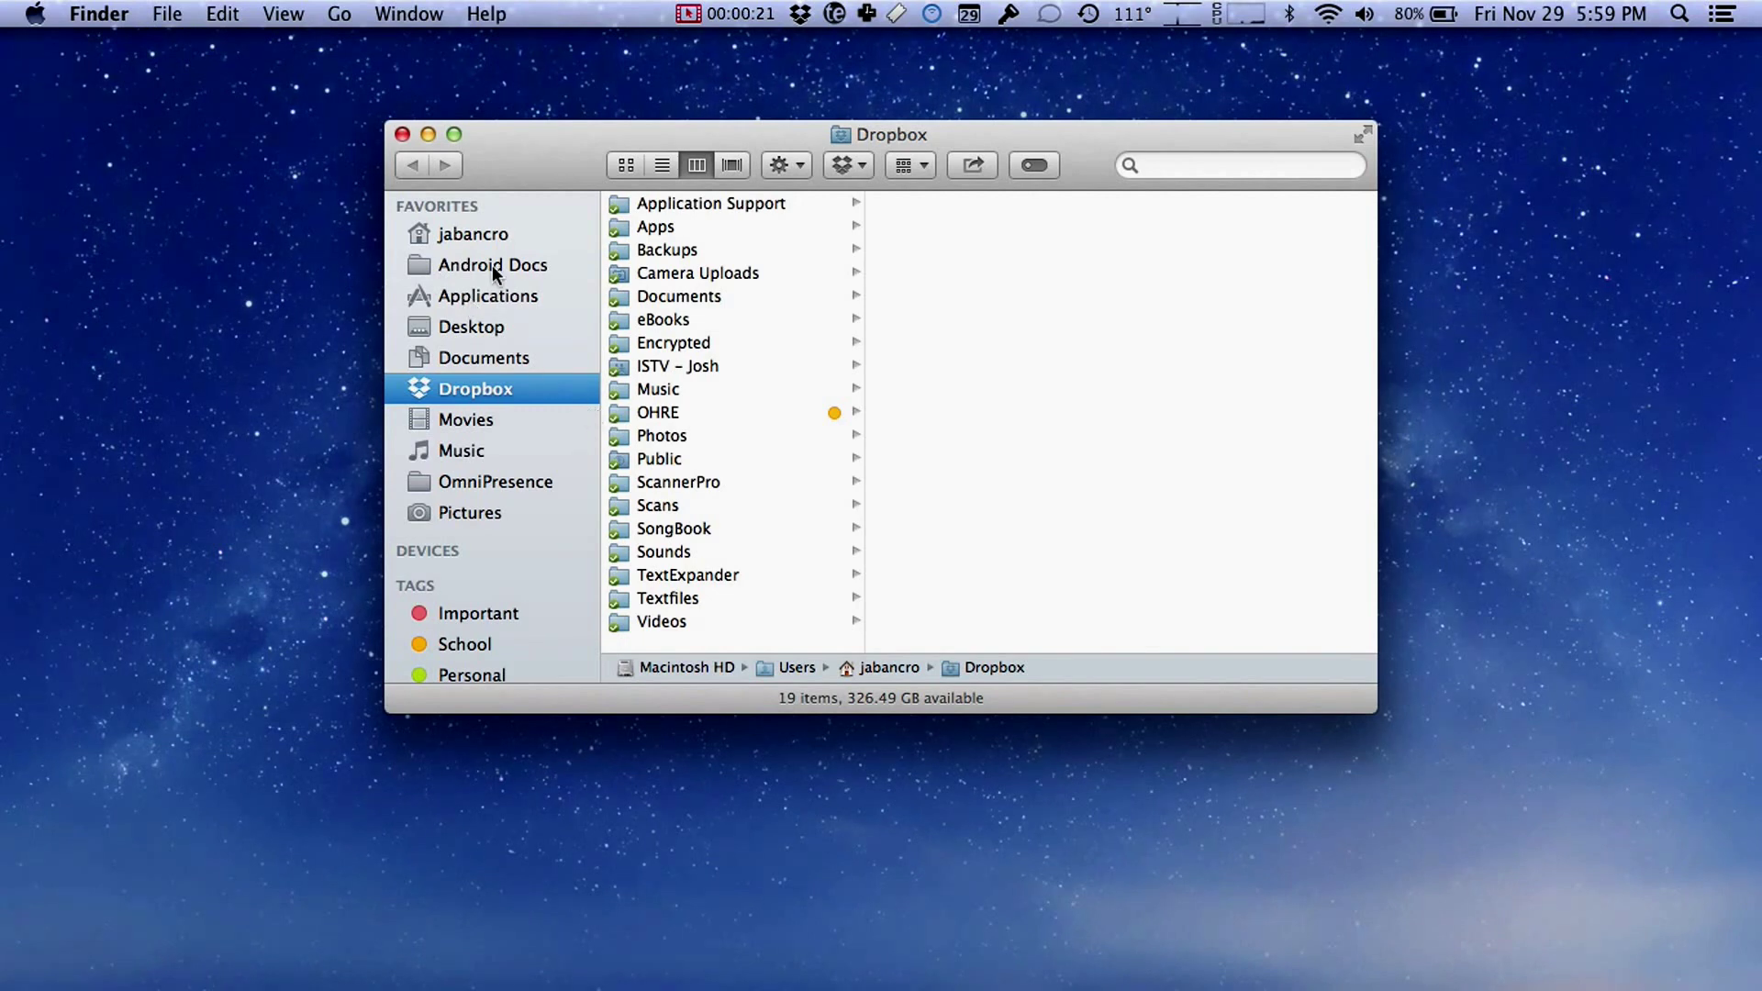
pyautogui.click(496, 299)
pyautogui.scroll(-10, 731, 550)
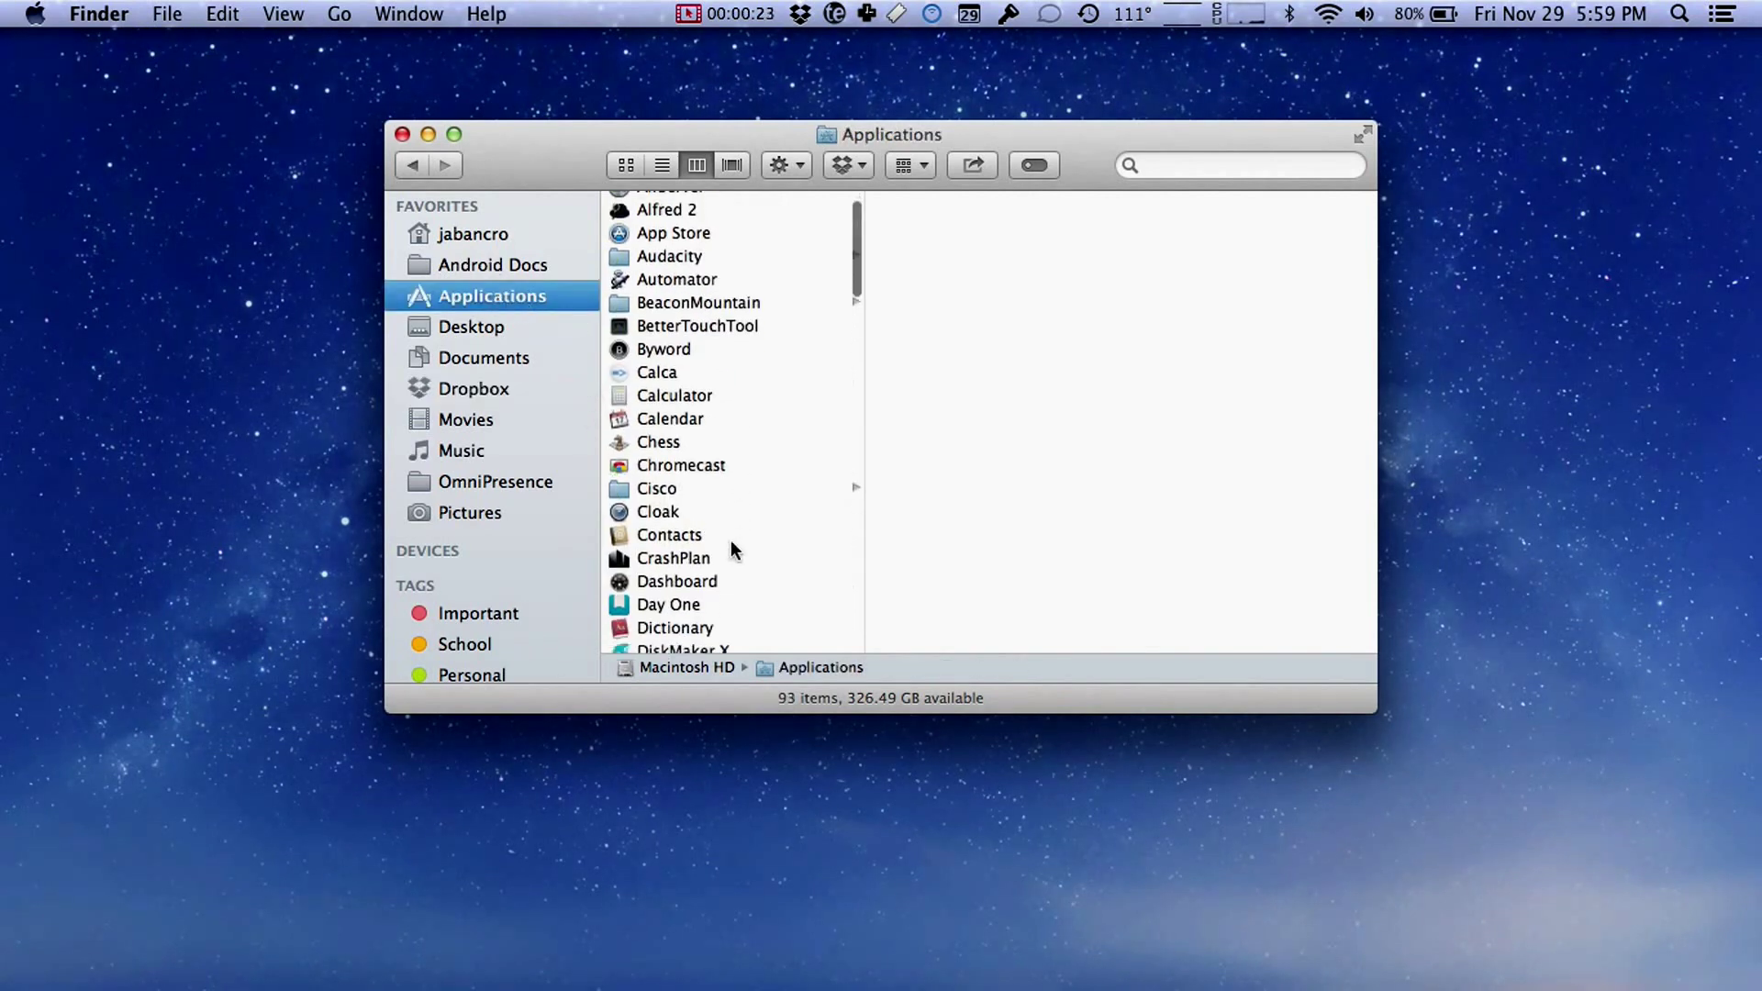
pyautogui.scroll(-7, 731, 548)
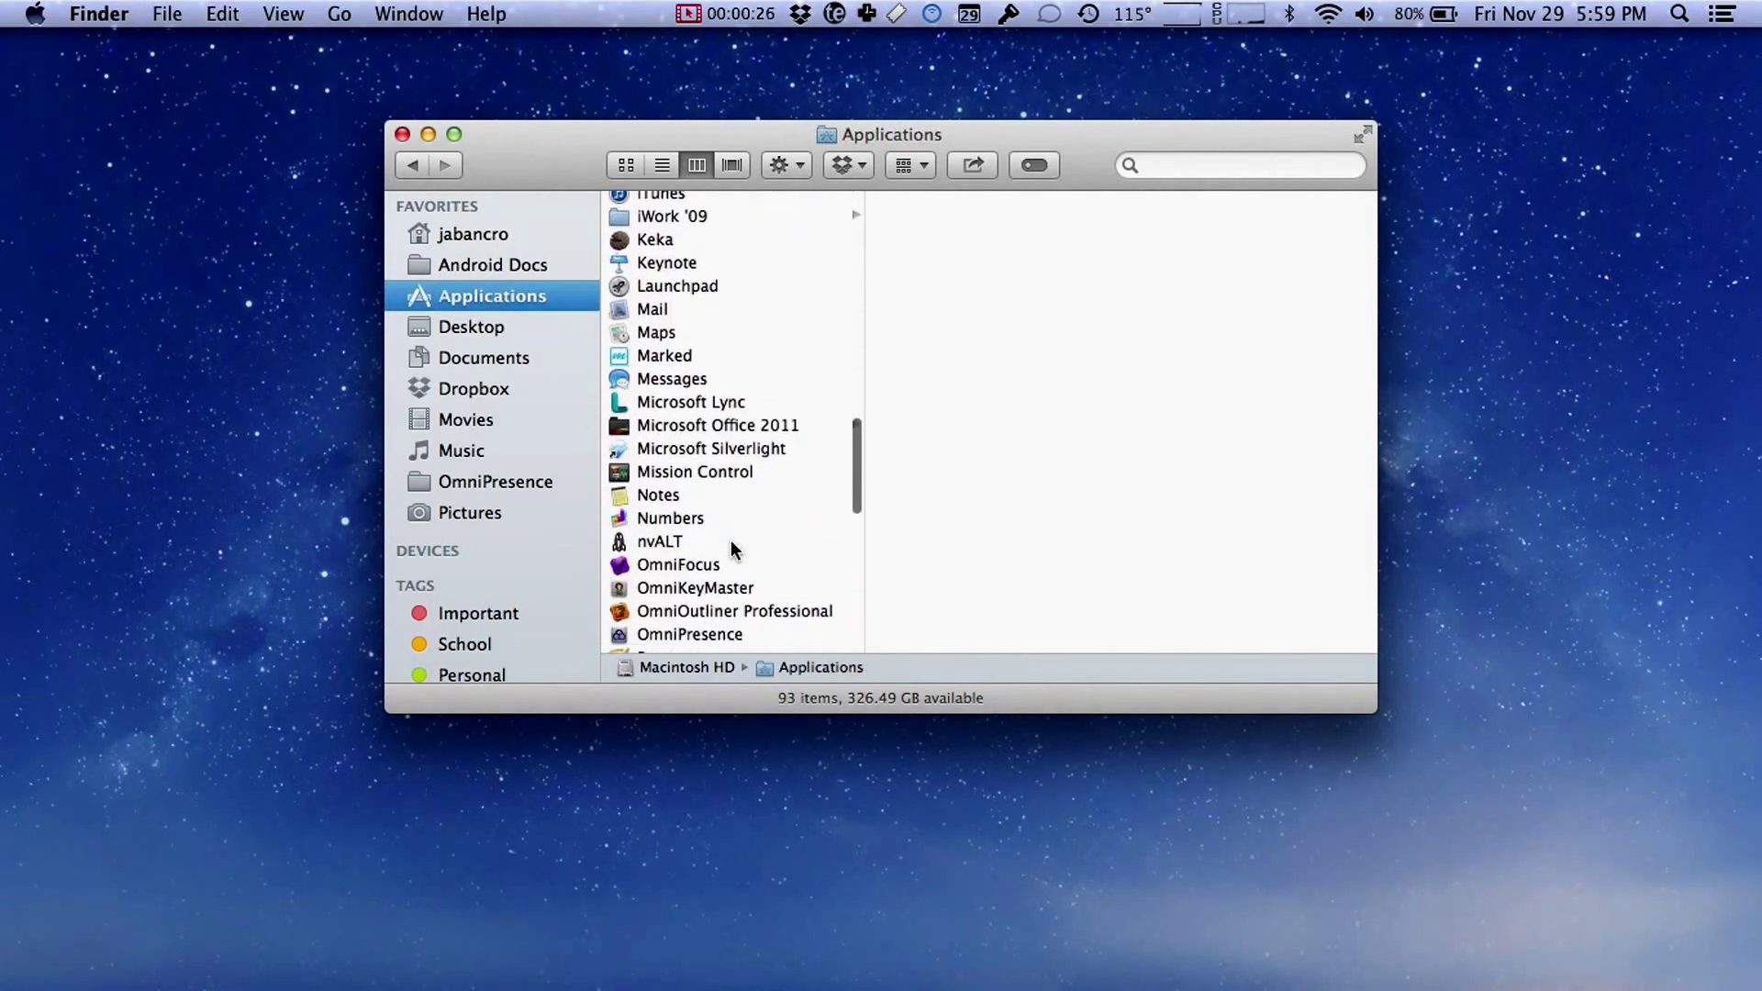
pyautogui.scroll(-2, 732, 549)
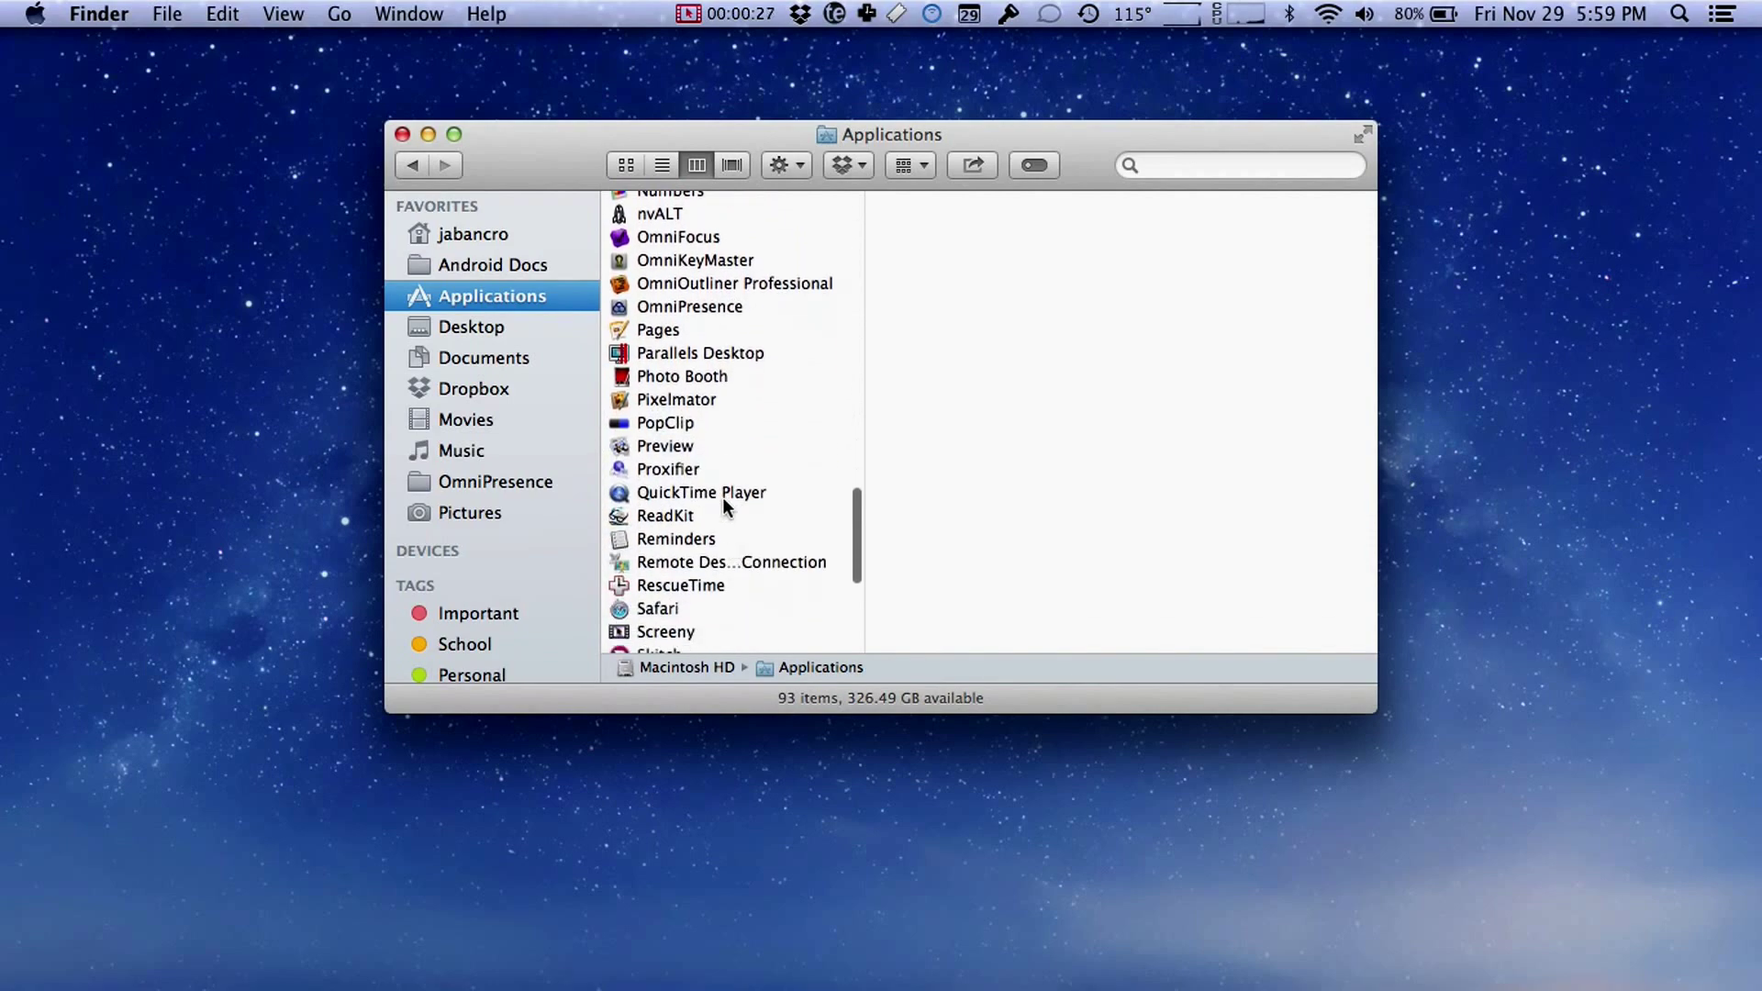
pyautogui.doubleClick(735, 492)
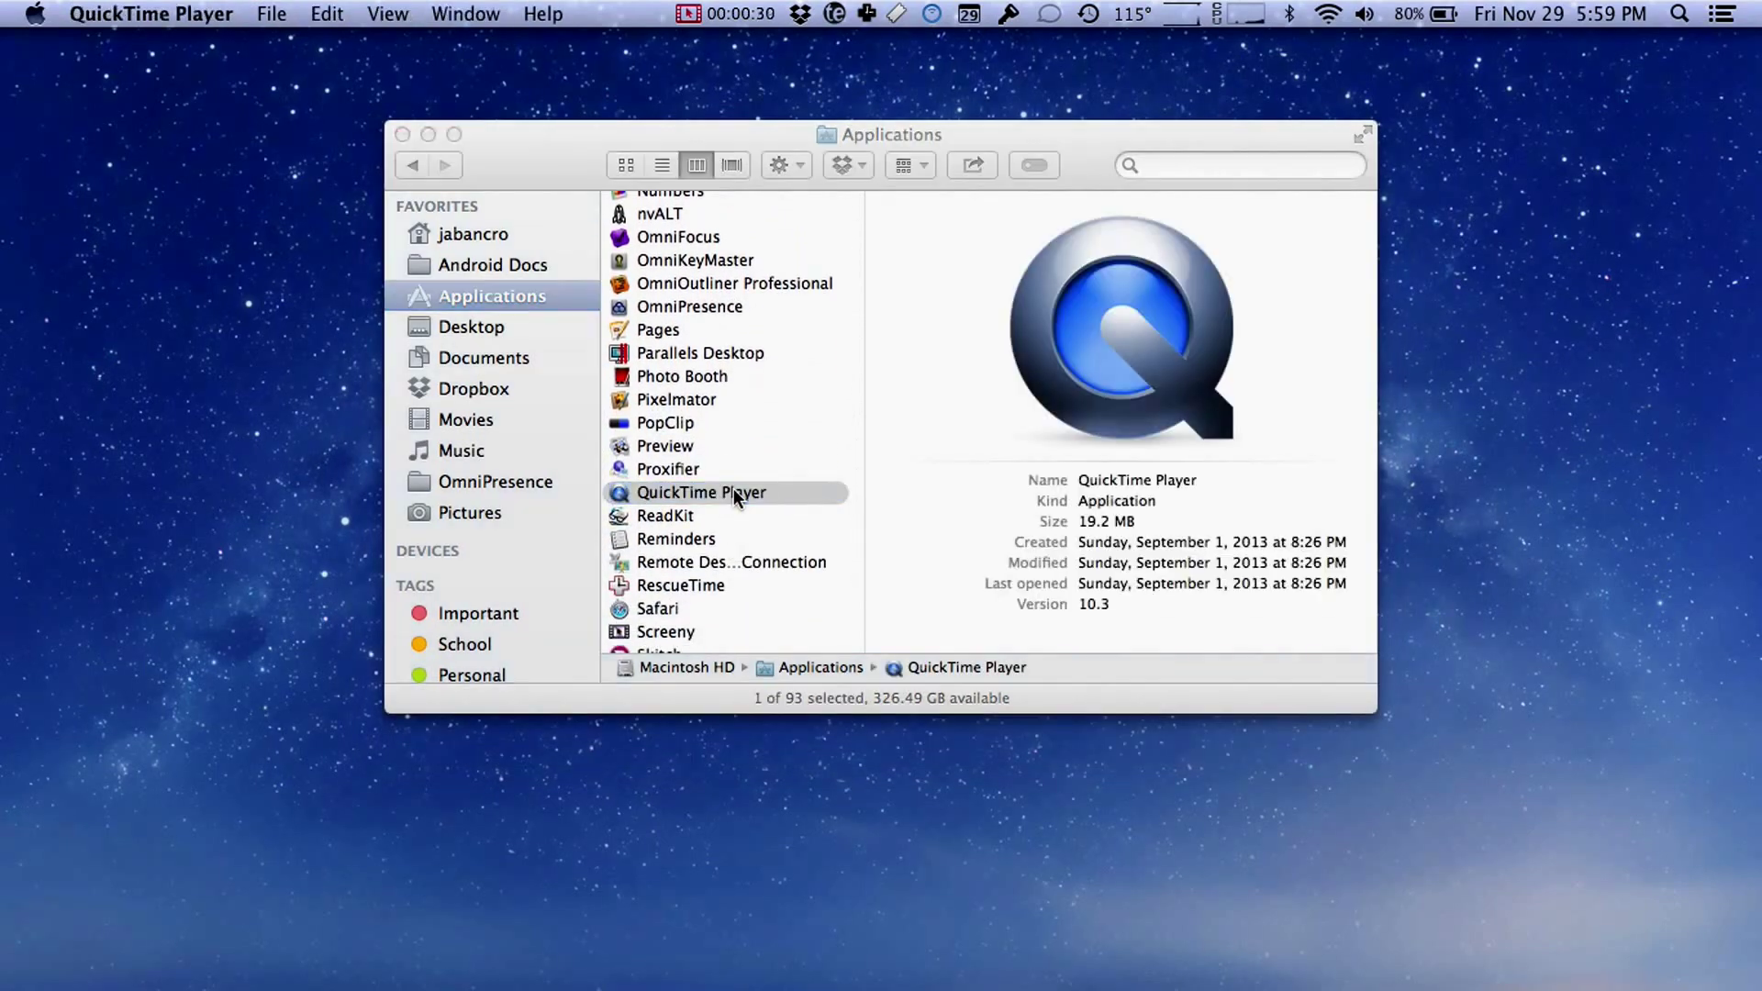
# Step: Close Finder, start a new screen recording, and reveal its microphone and mouse-click options
pyautogui.click(402, 134)
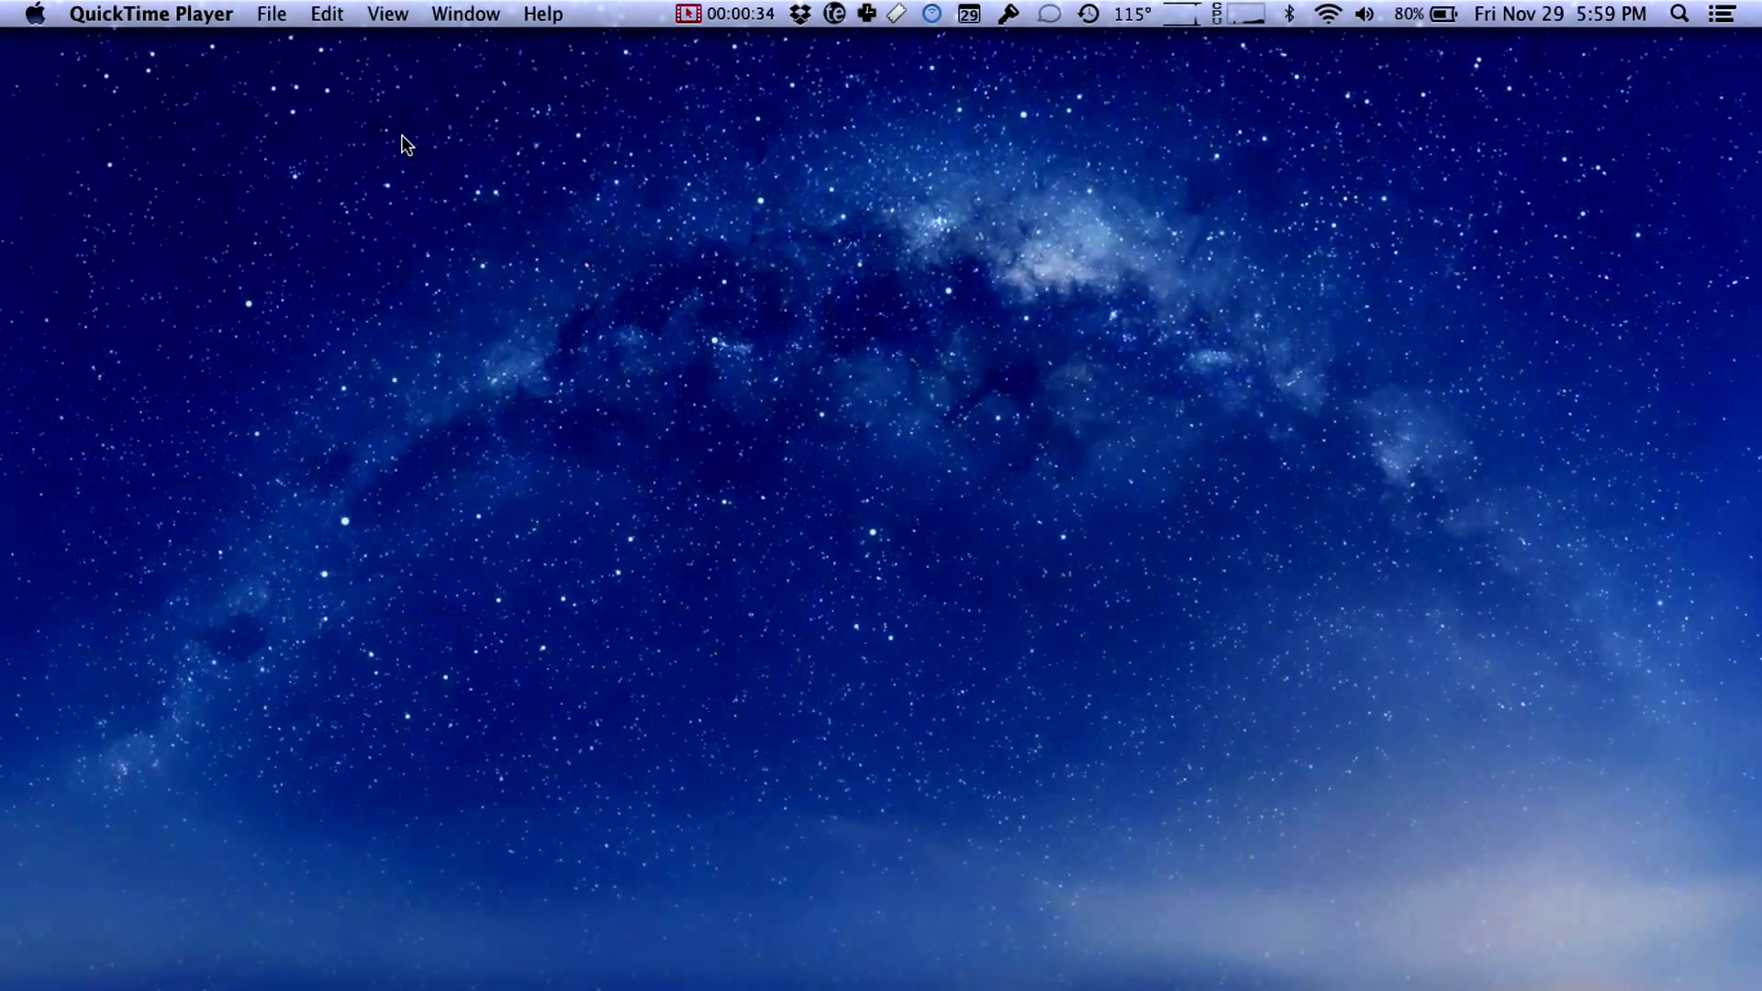
pyautogui.click(275, 14)
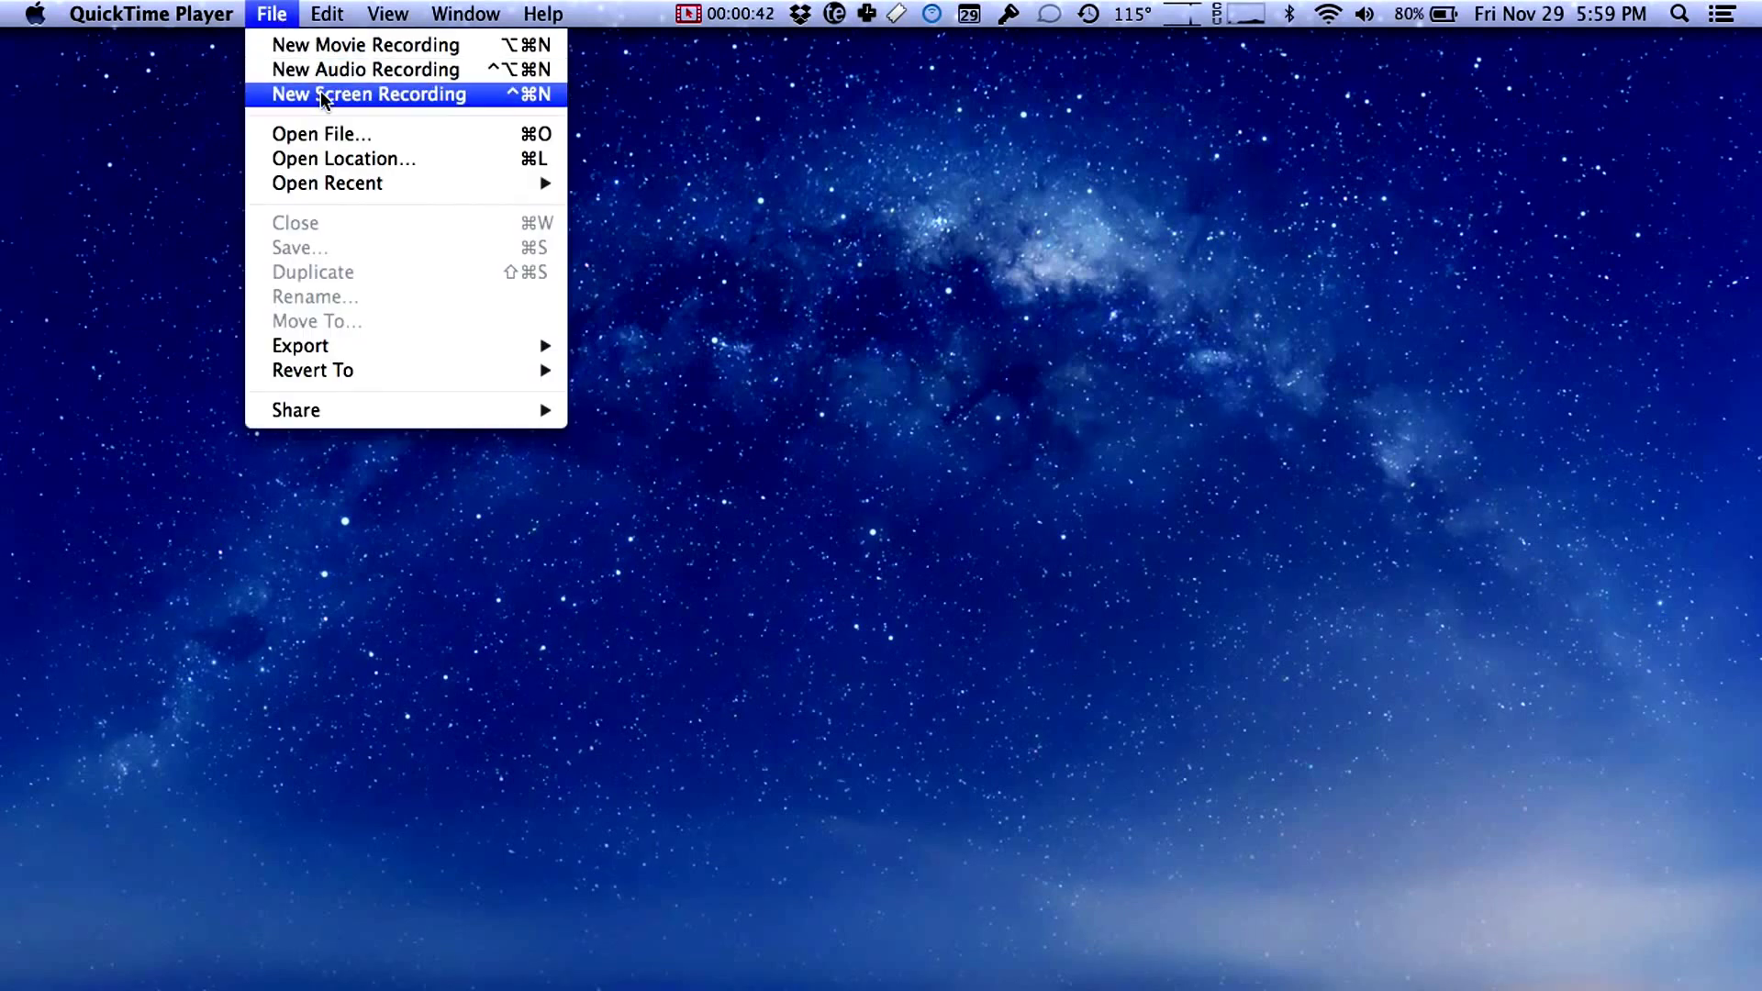
pyautogui.click(343, 94)
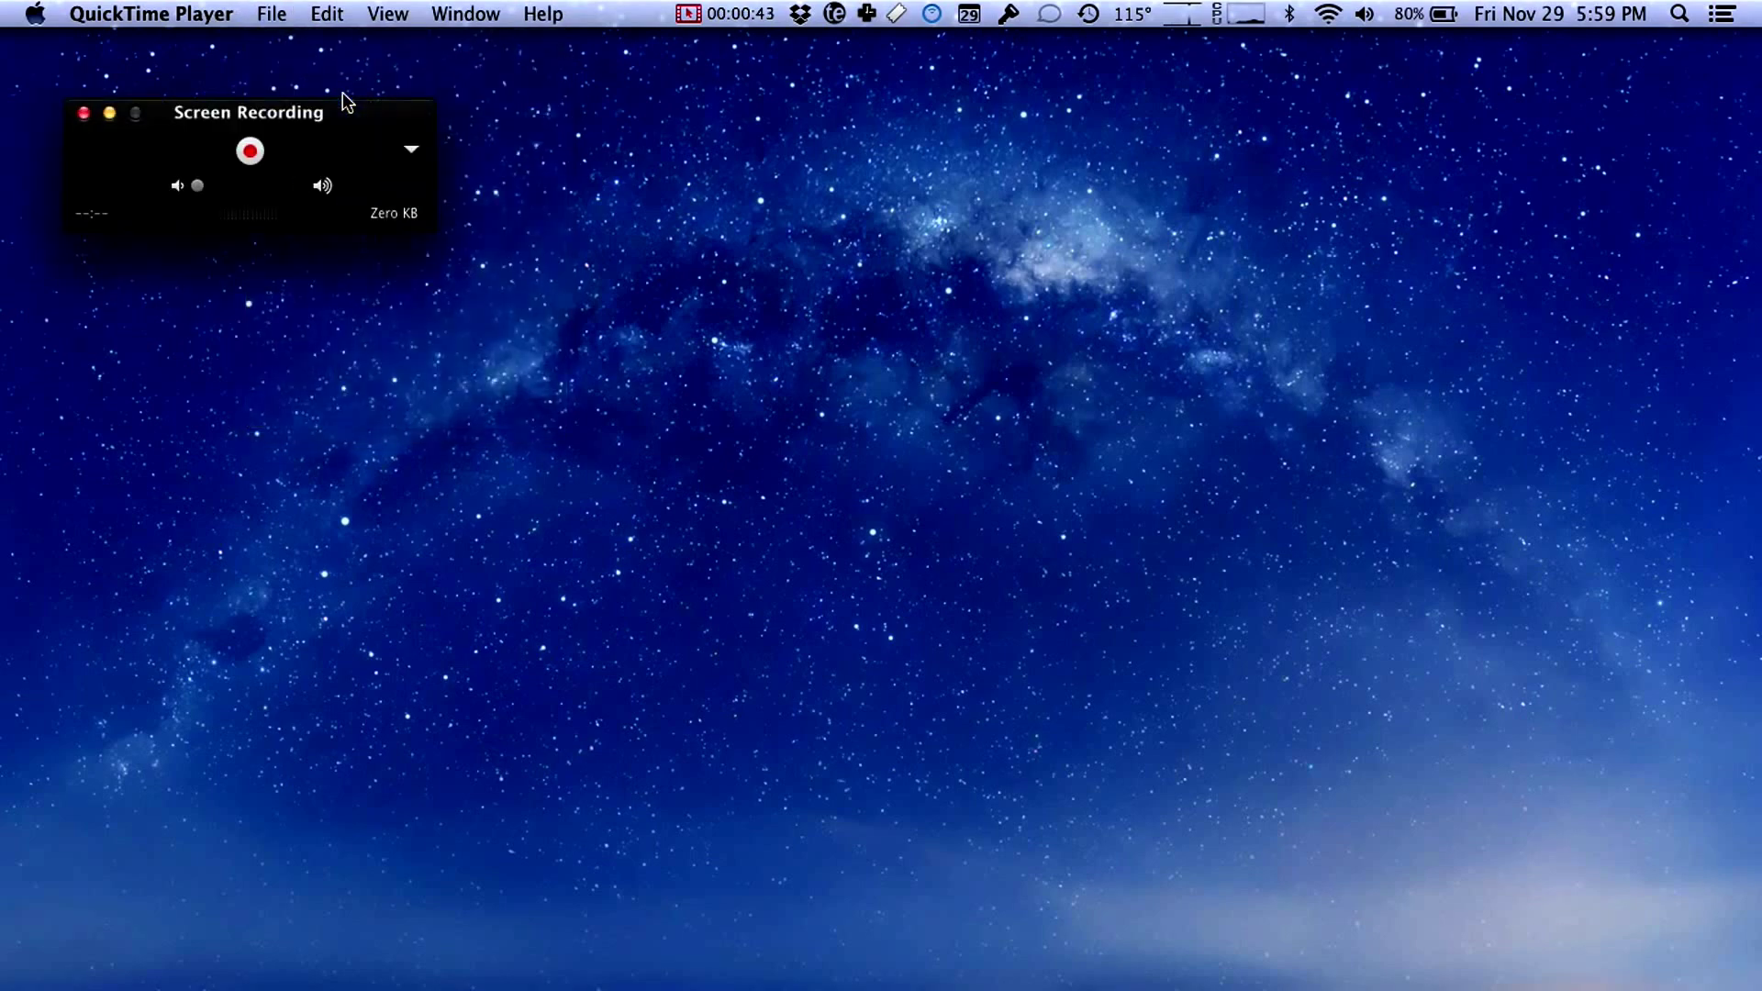
pyautogui.moveTo(272, 118); pyautogui.dragTo(442, 111)
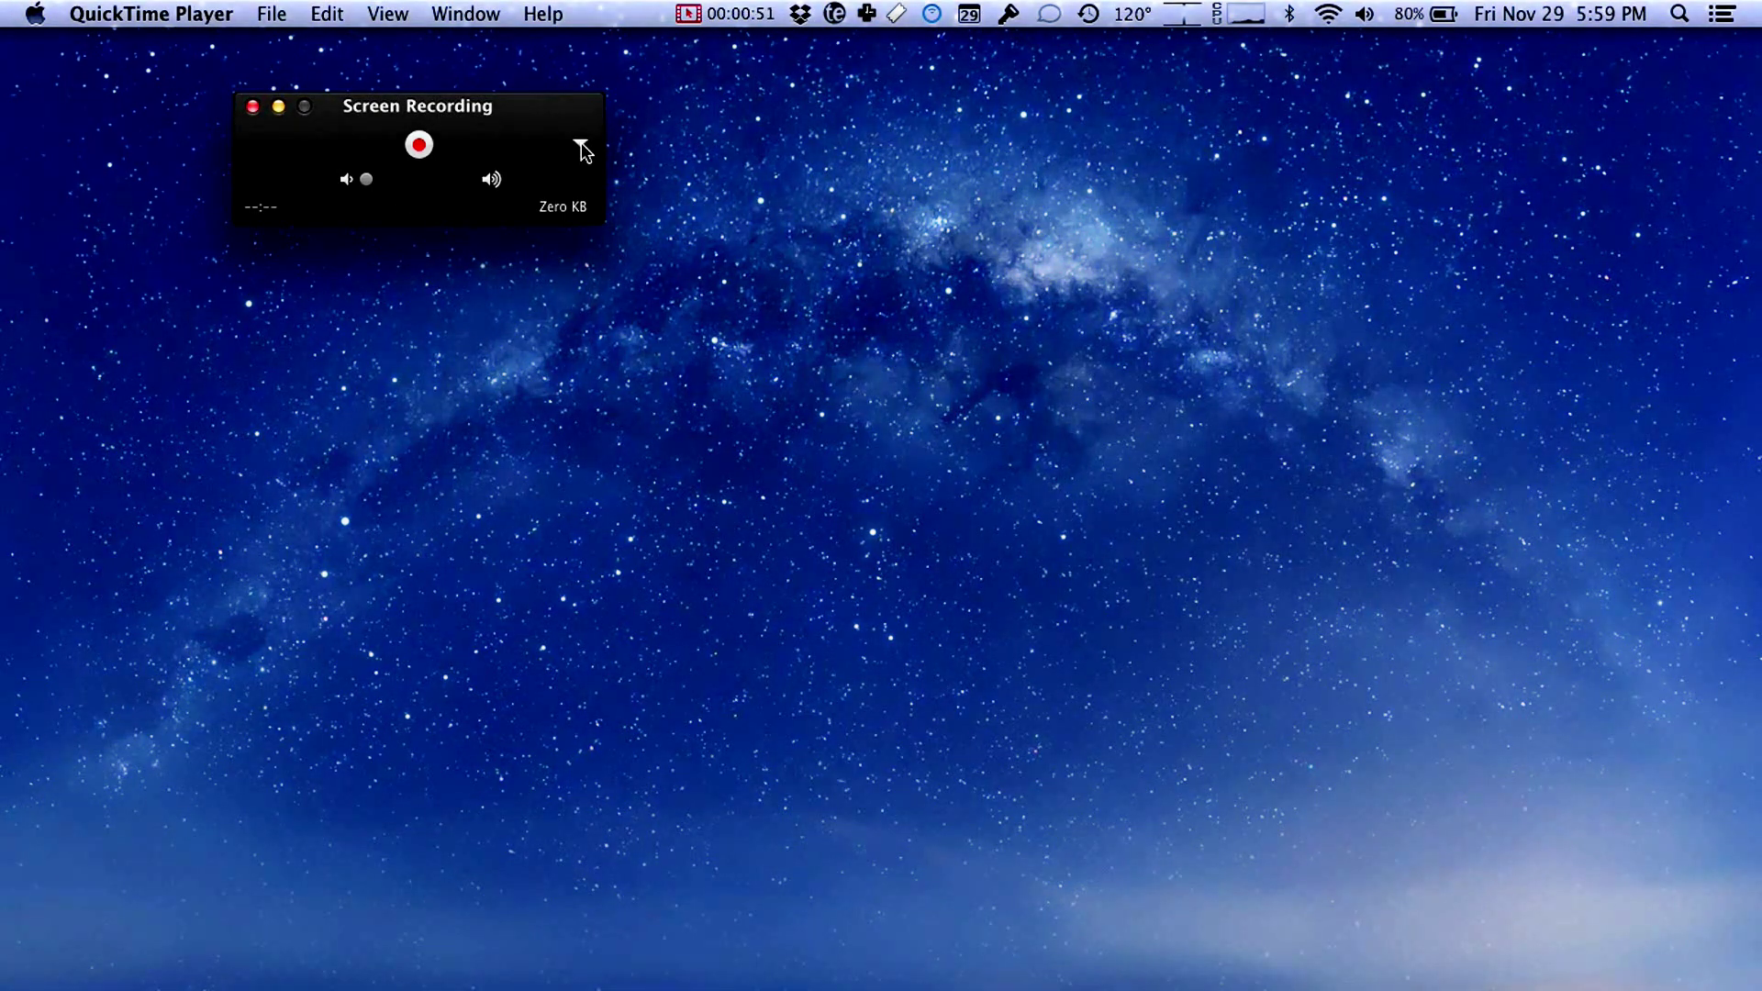
pyautogui.click(582, 145)
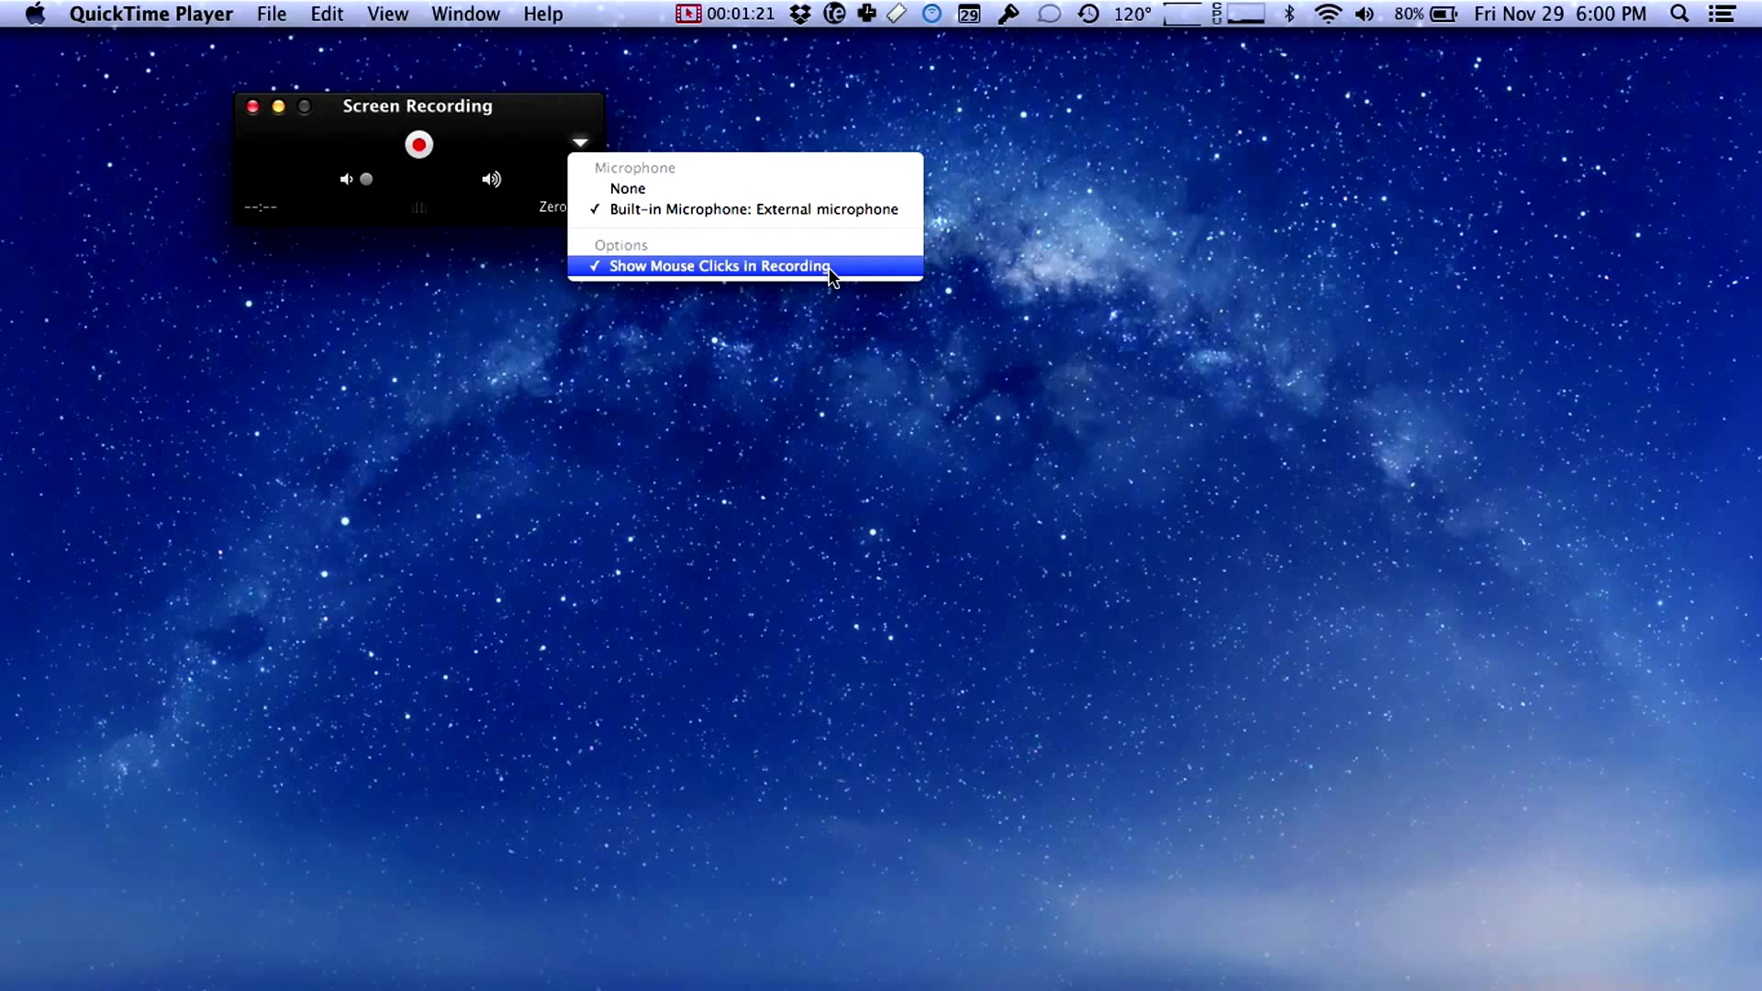
# Step: Try a partial-area screen capture, cancel it, and start the recording again
pyautogui.click(542, 130)
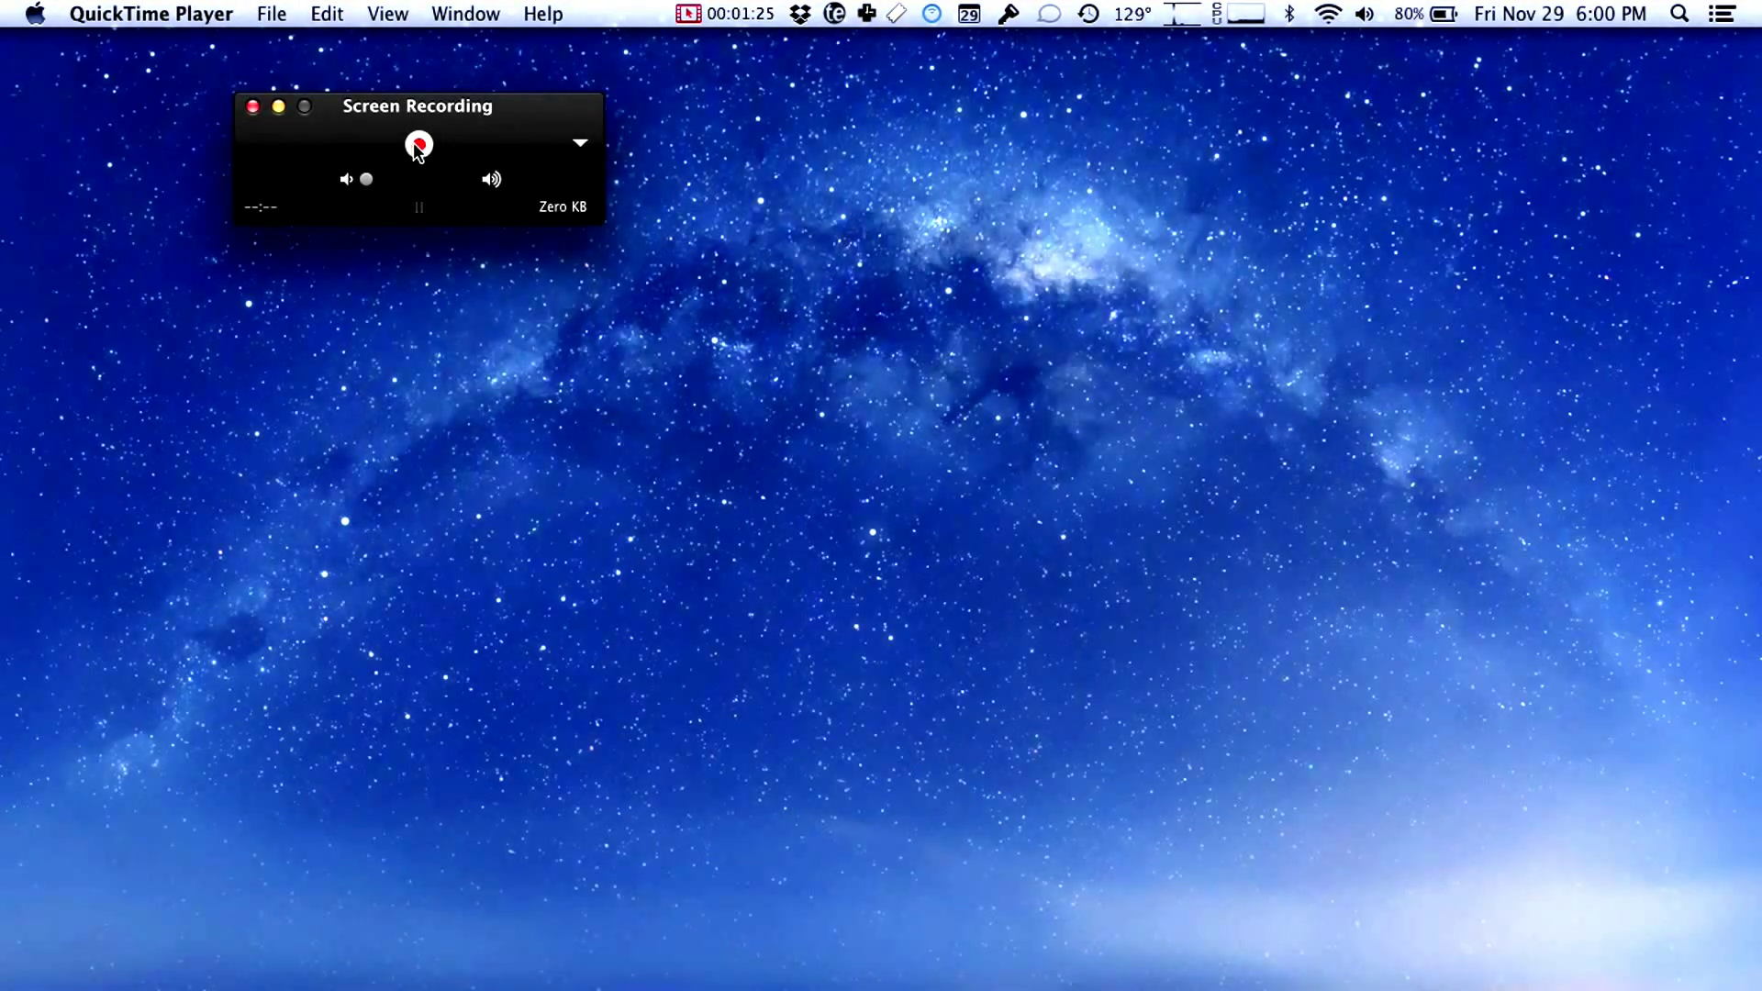
pyautogui.click(418, 145)
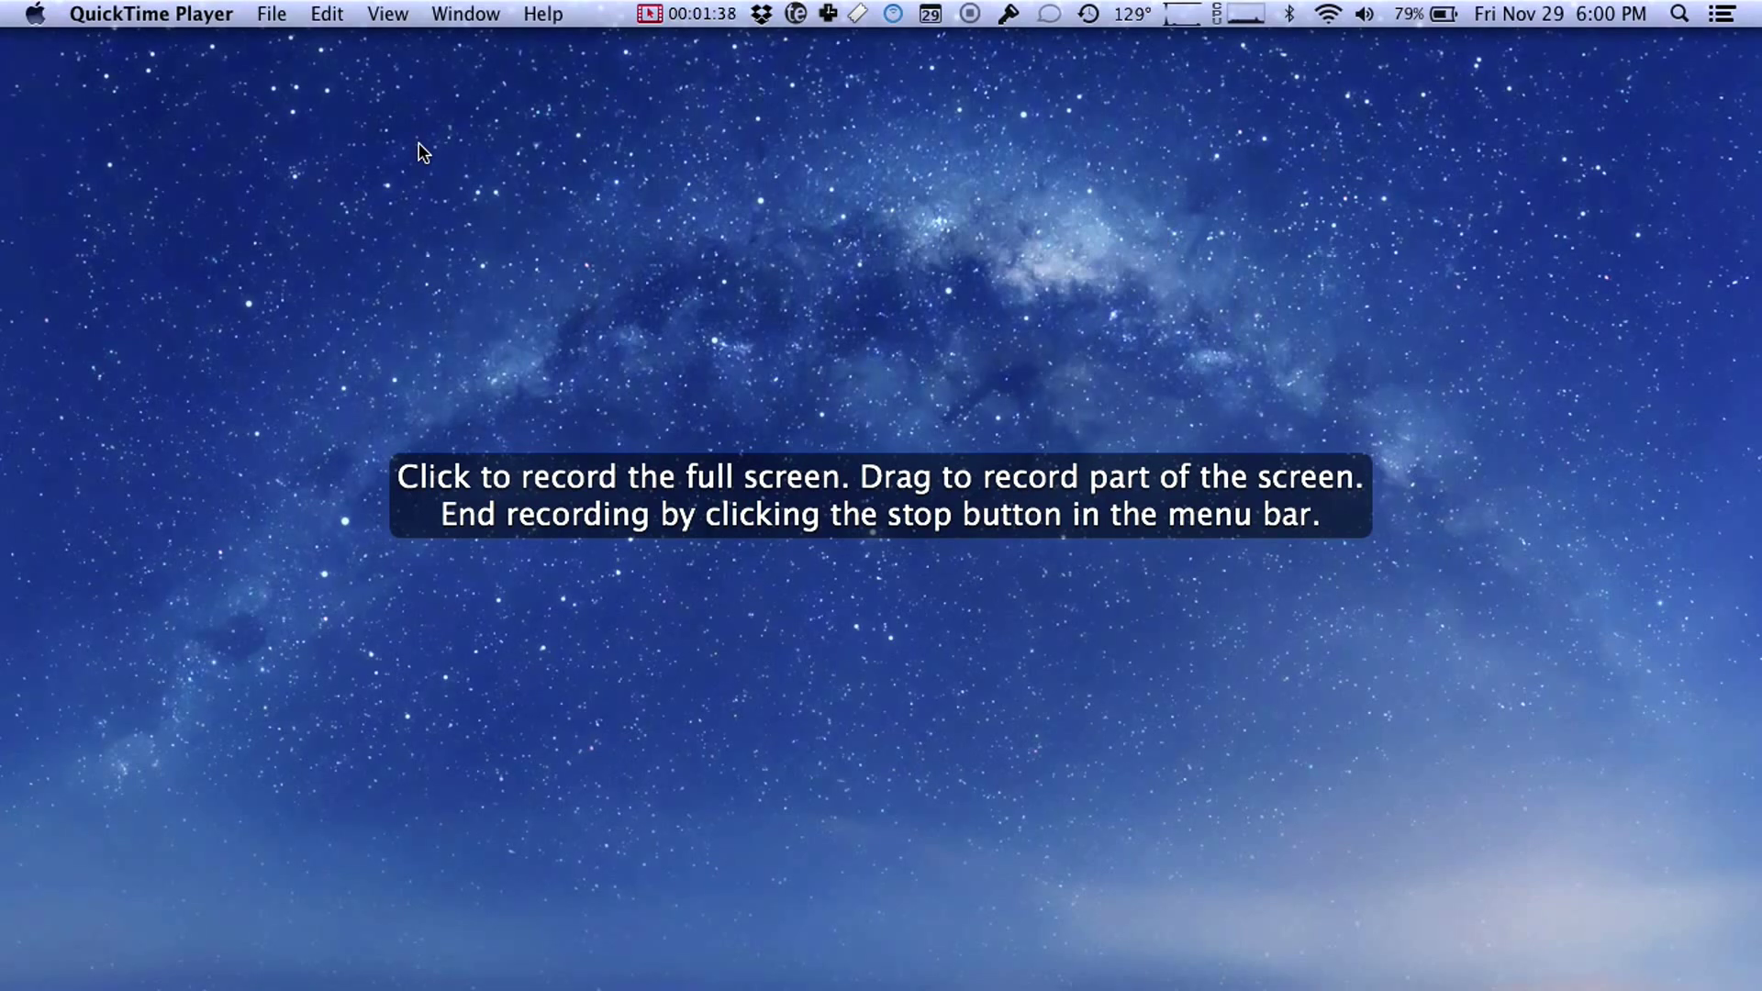
pyautogui.moveTo(360, 258); pyautogui.dragTo(1137, 702)
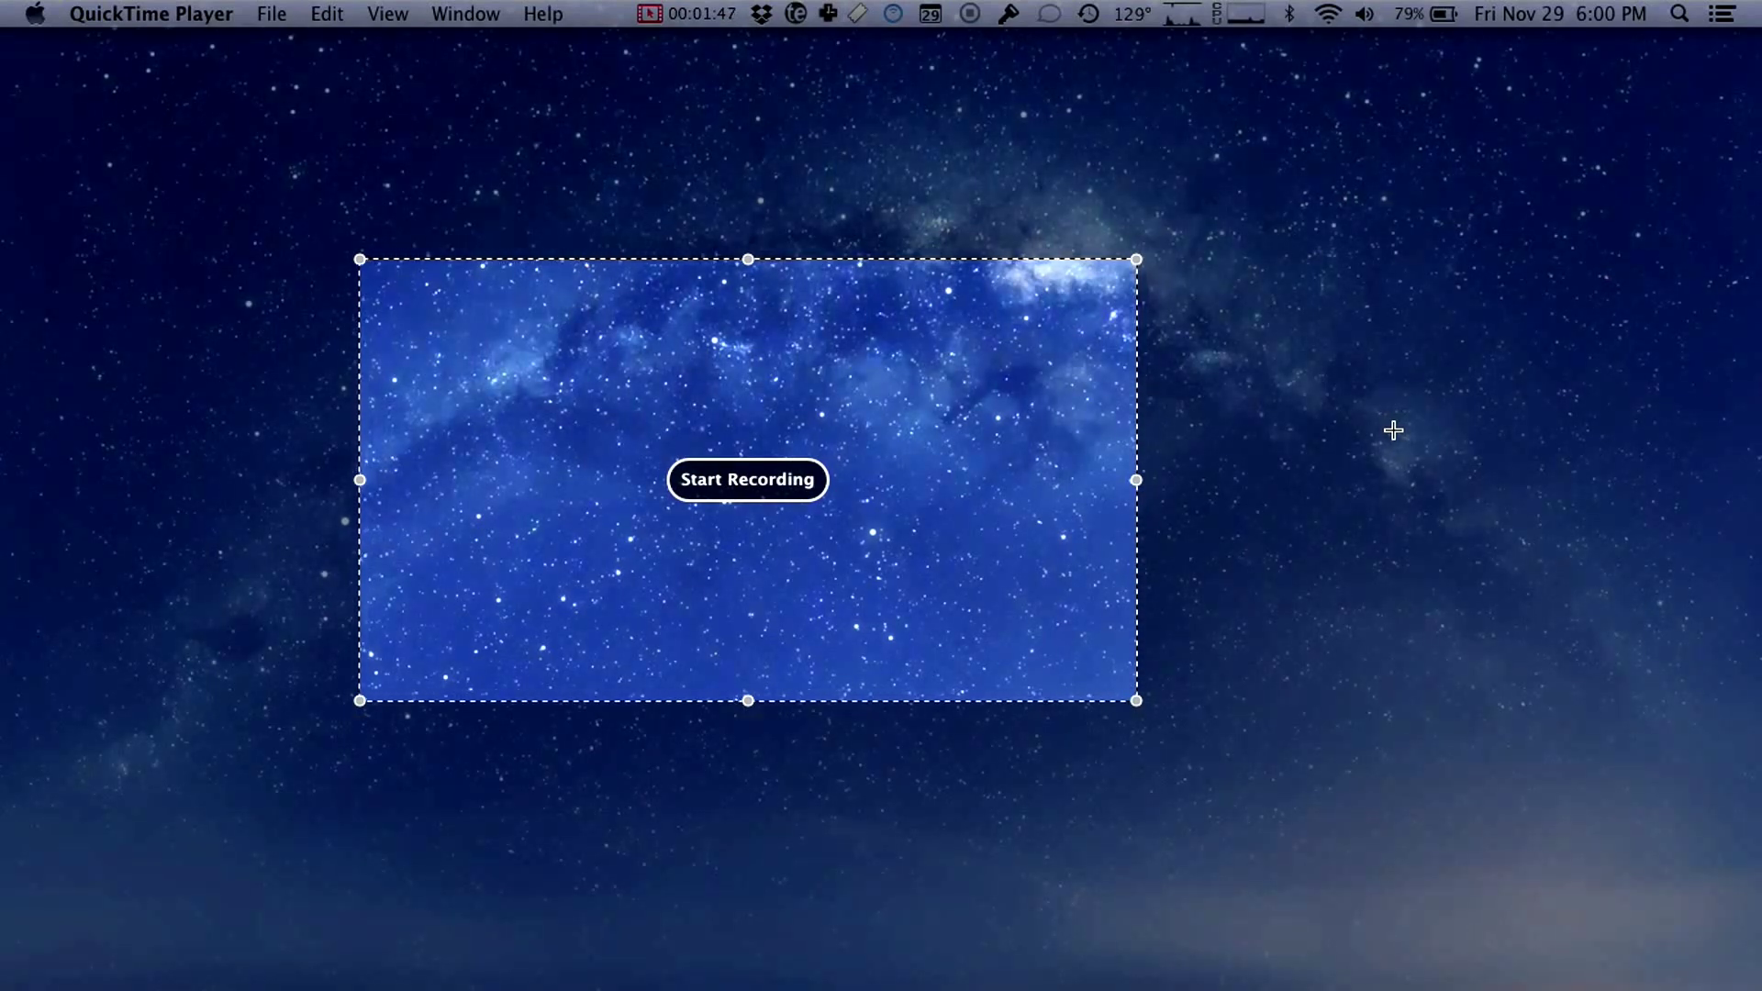
pyautogui.press('Escape')
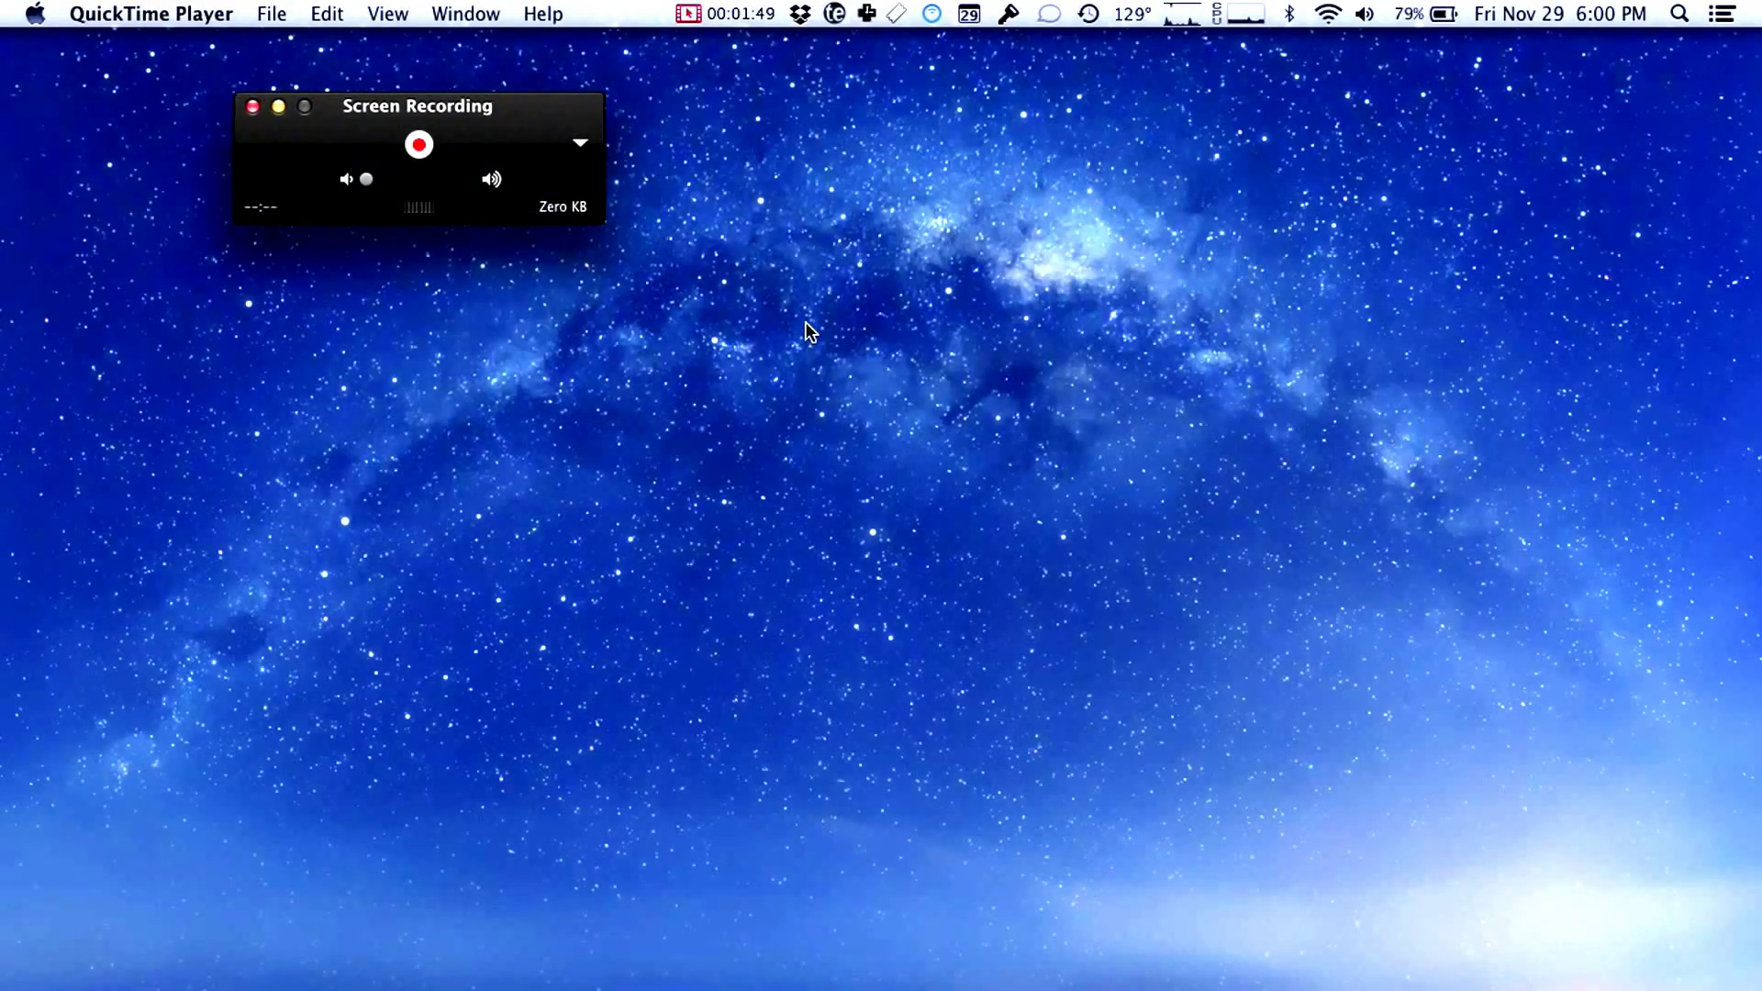
pyautogui.click(419, 144)
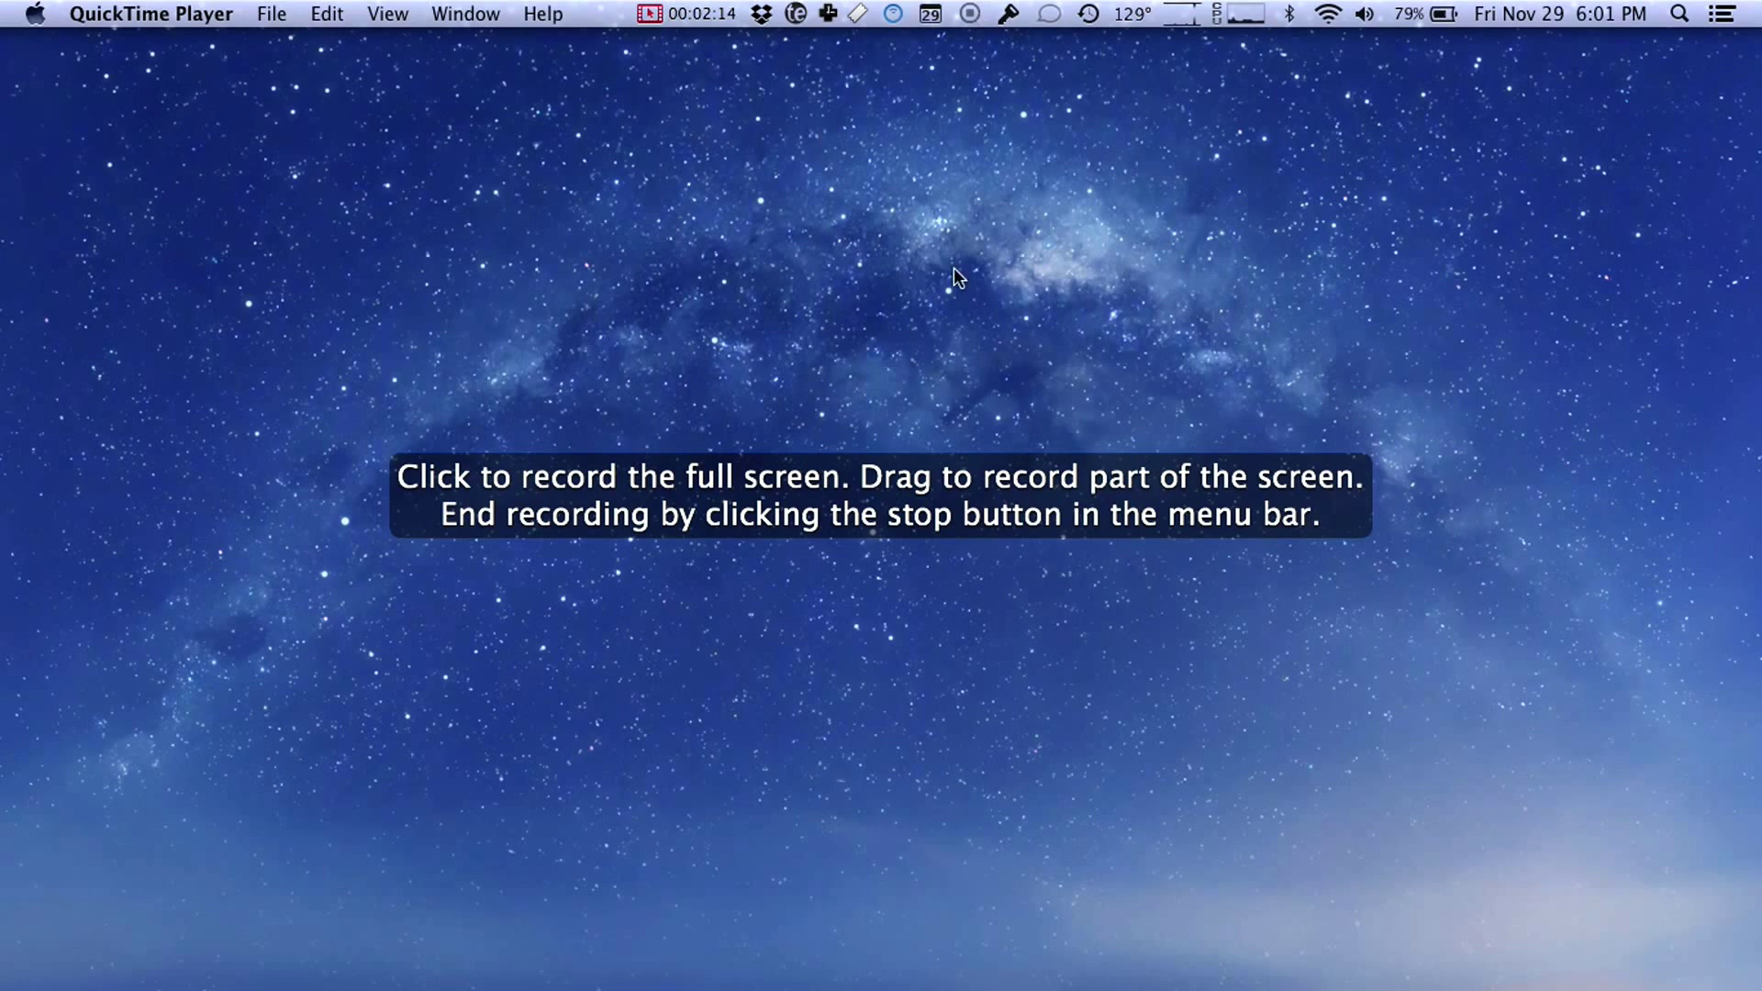
# Step: Begin recording the full screen and switch to Finder
pyautogui.click(955, 346)
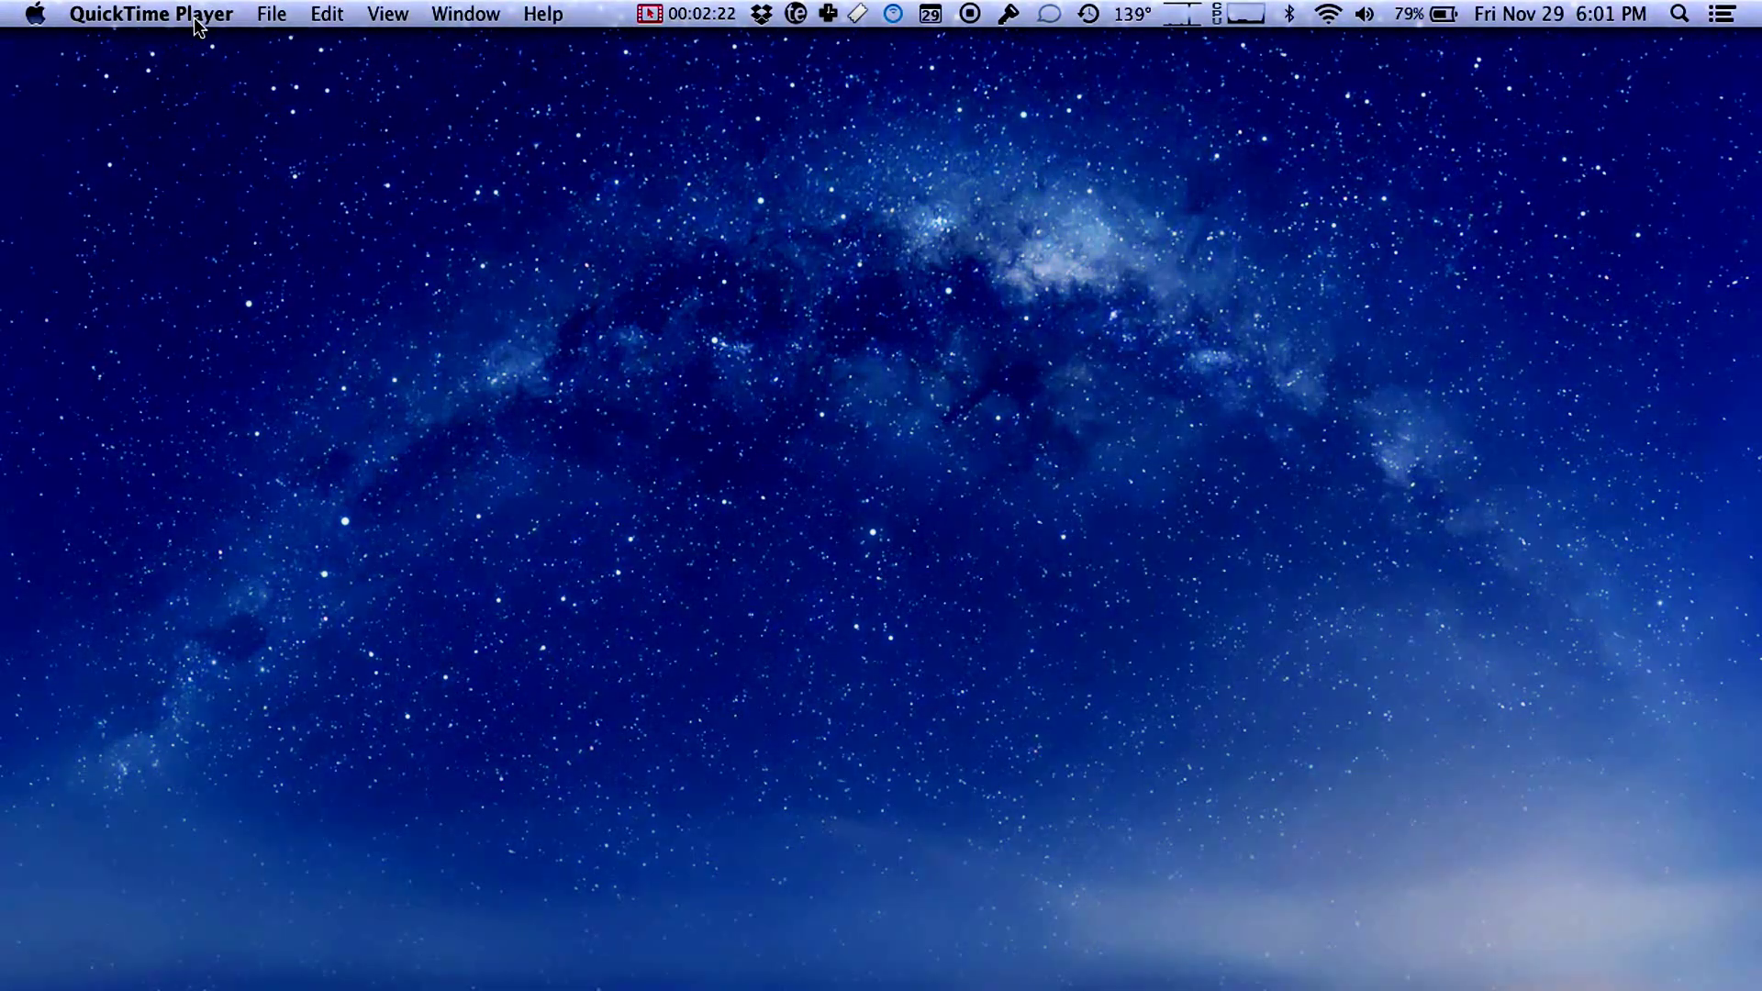
pyautogui.click(195, 17)
pyautogui.click(610, 205)
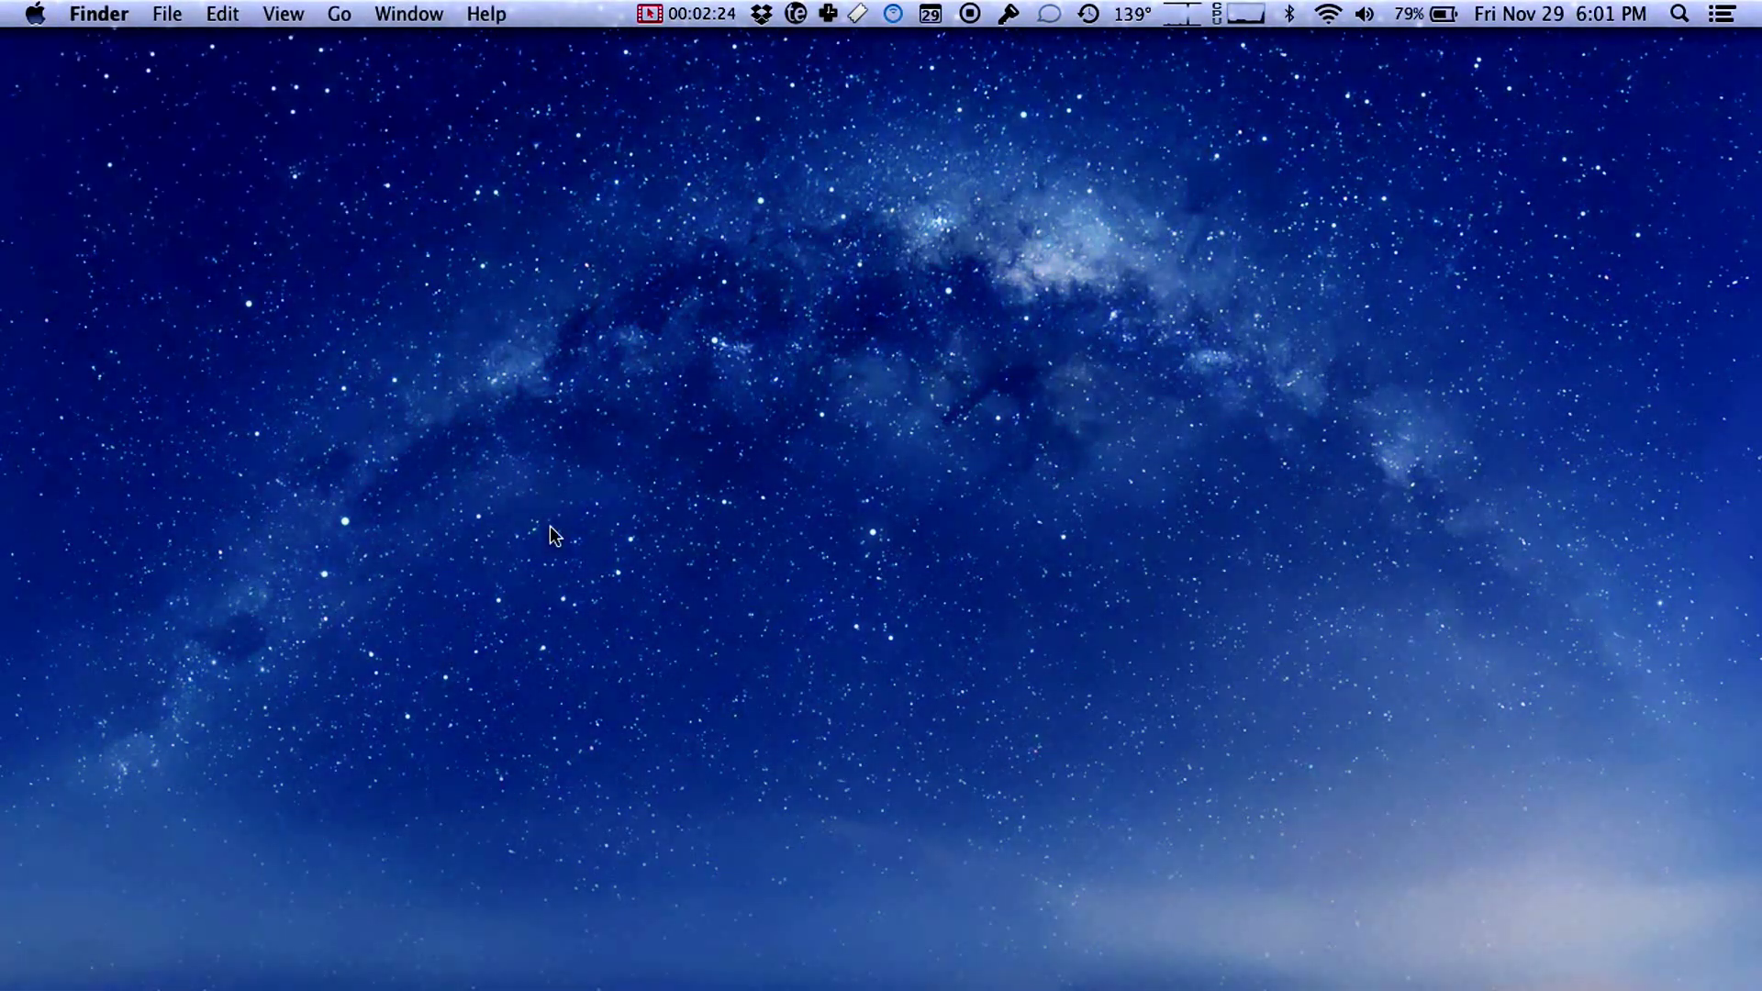
# Step: Open and close a Finder window, then bring up the Apple menu
pyautogui.click(305, 883)
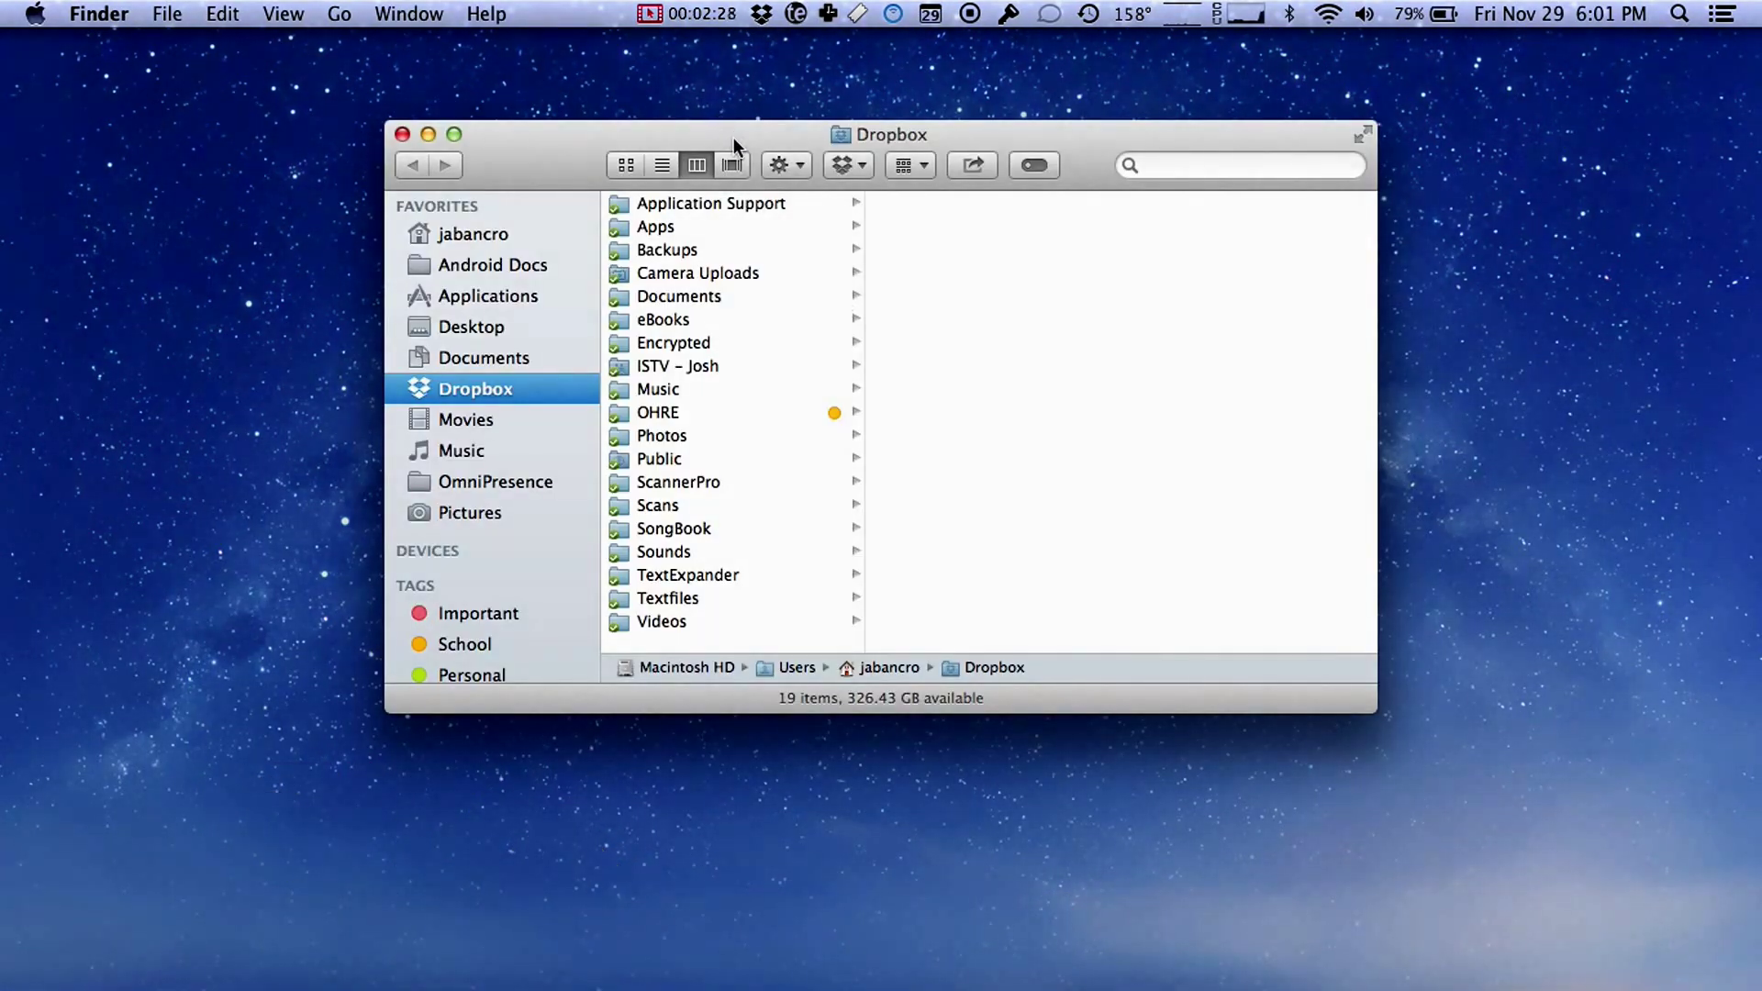
pyautogui.click(402, 134)
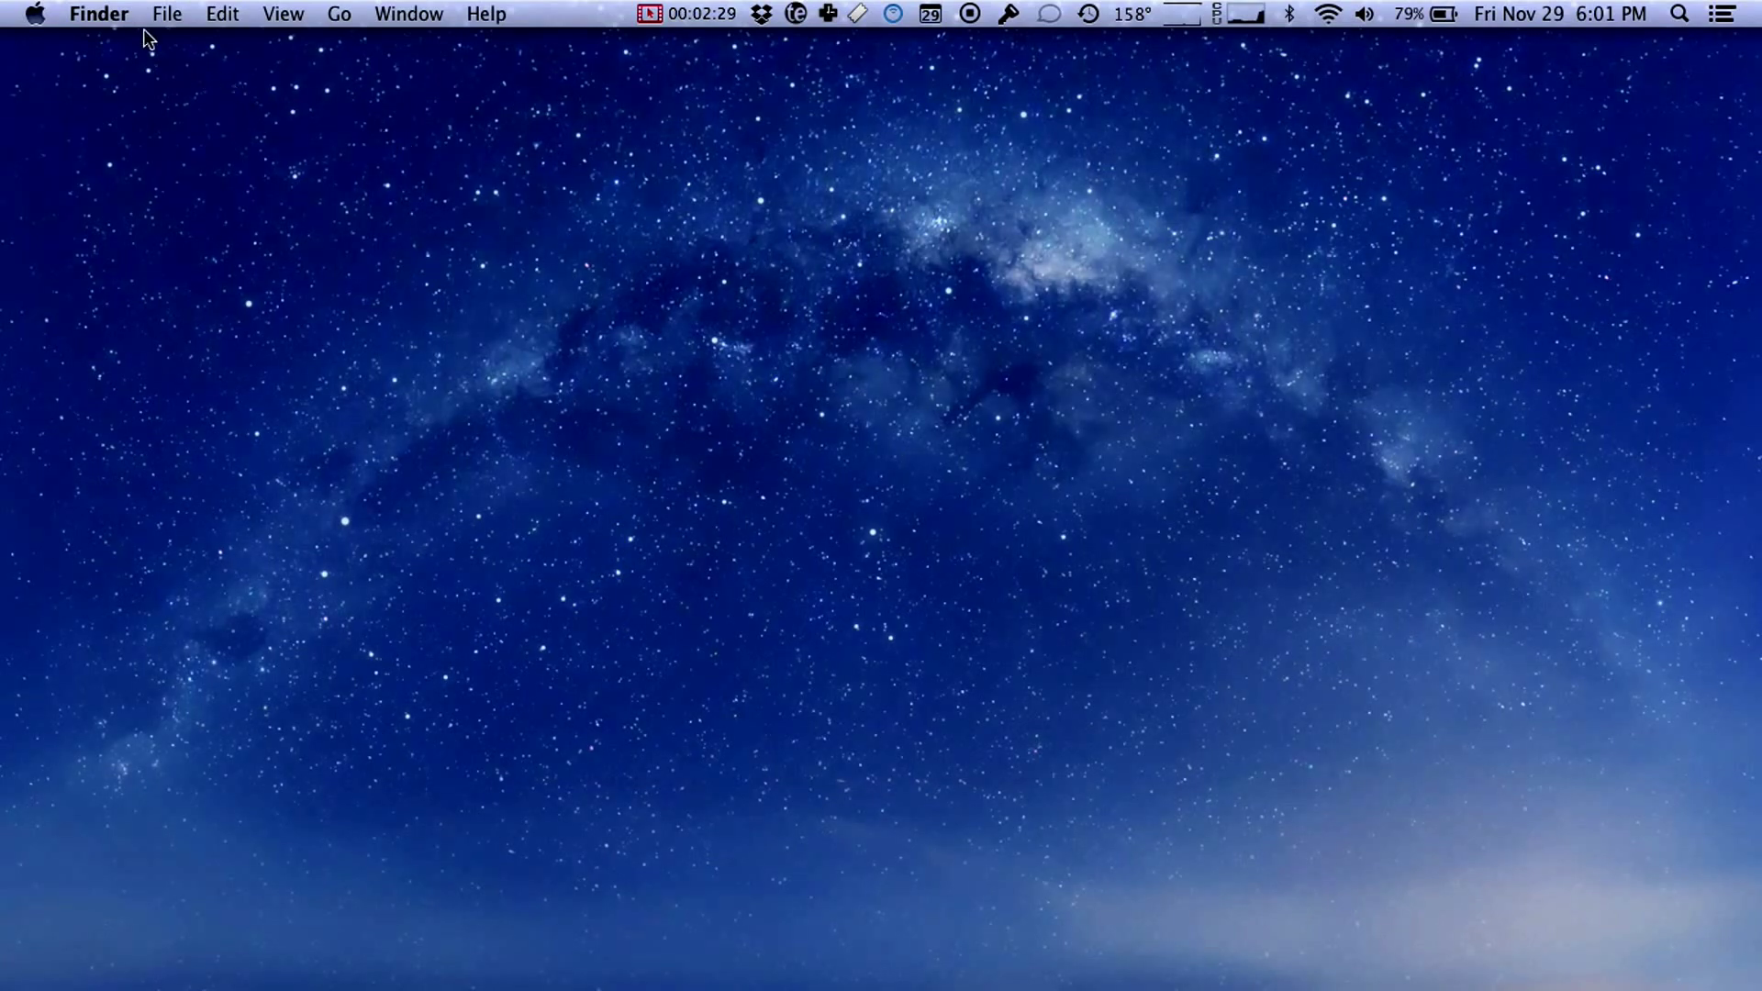
pyautogui.click(46, 23)
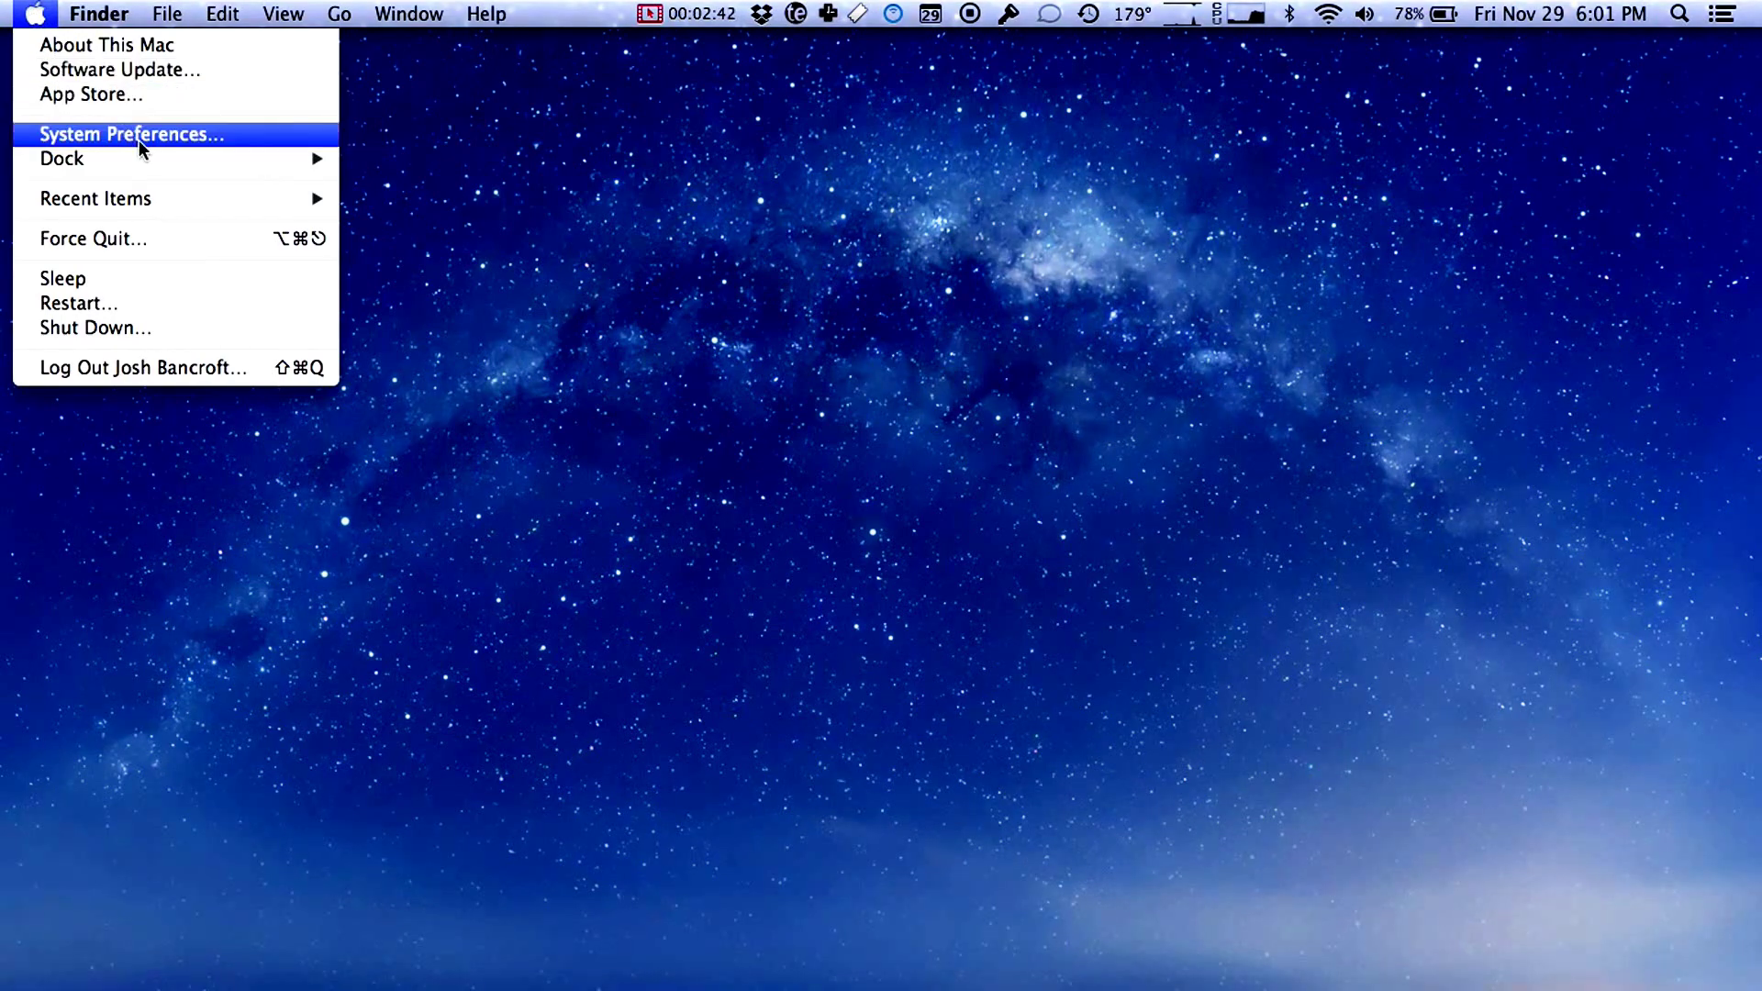
# Step: In Accessibility, toggle scroll-gesture zooming with modifier keys off and back on
pyautogui.click(165, 134)
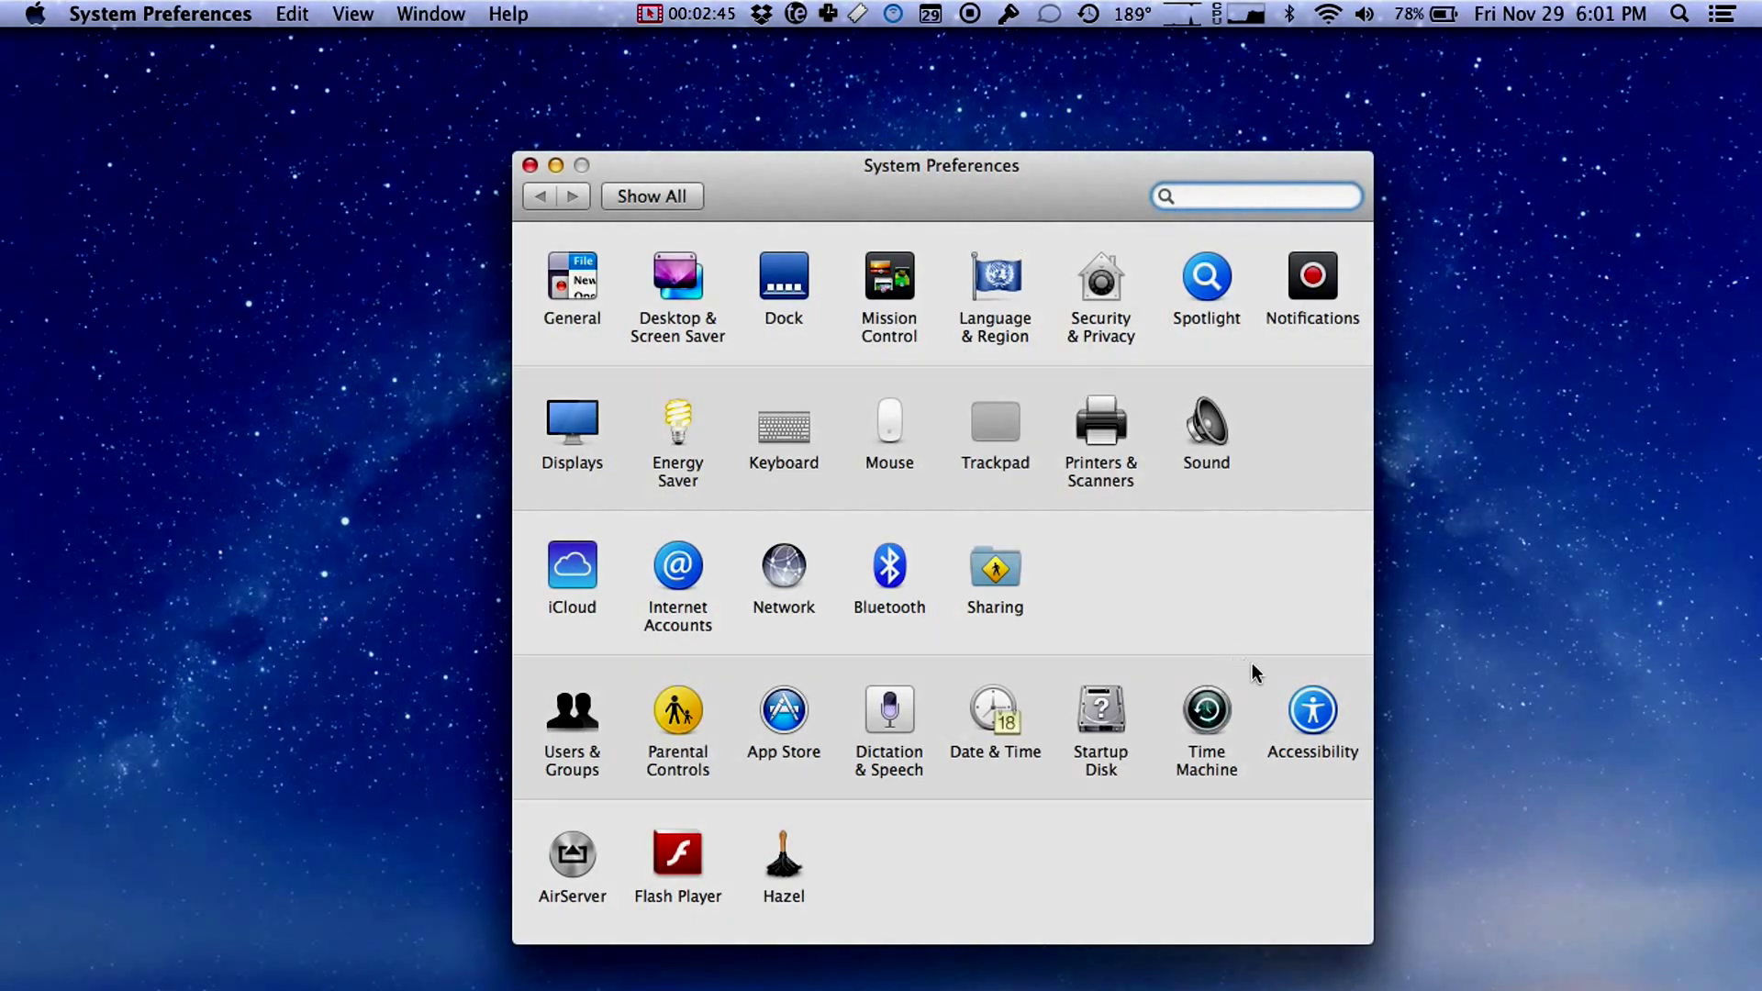
pyautogui.click(1322, 707)
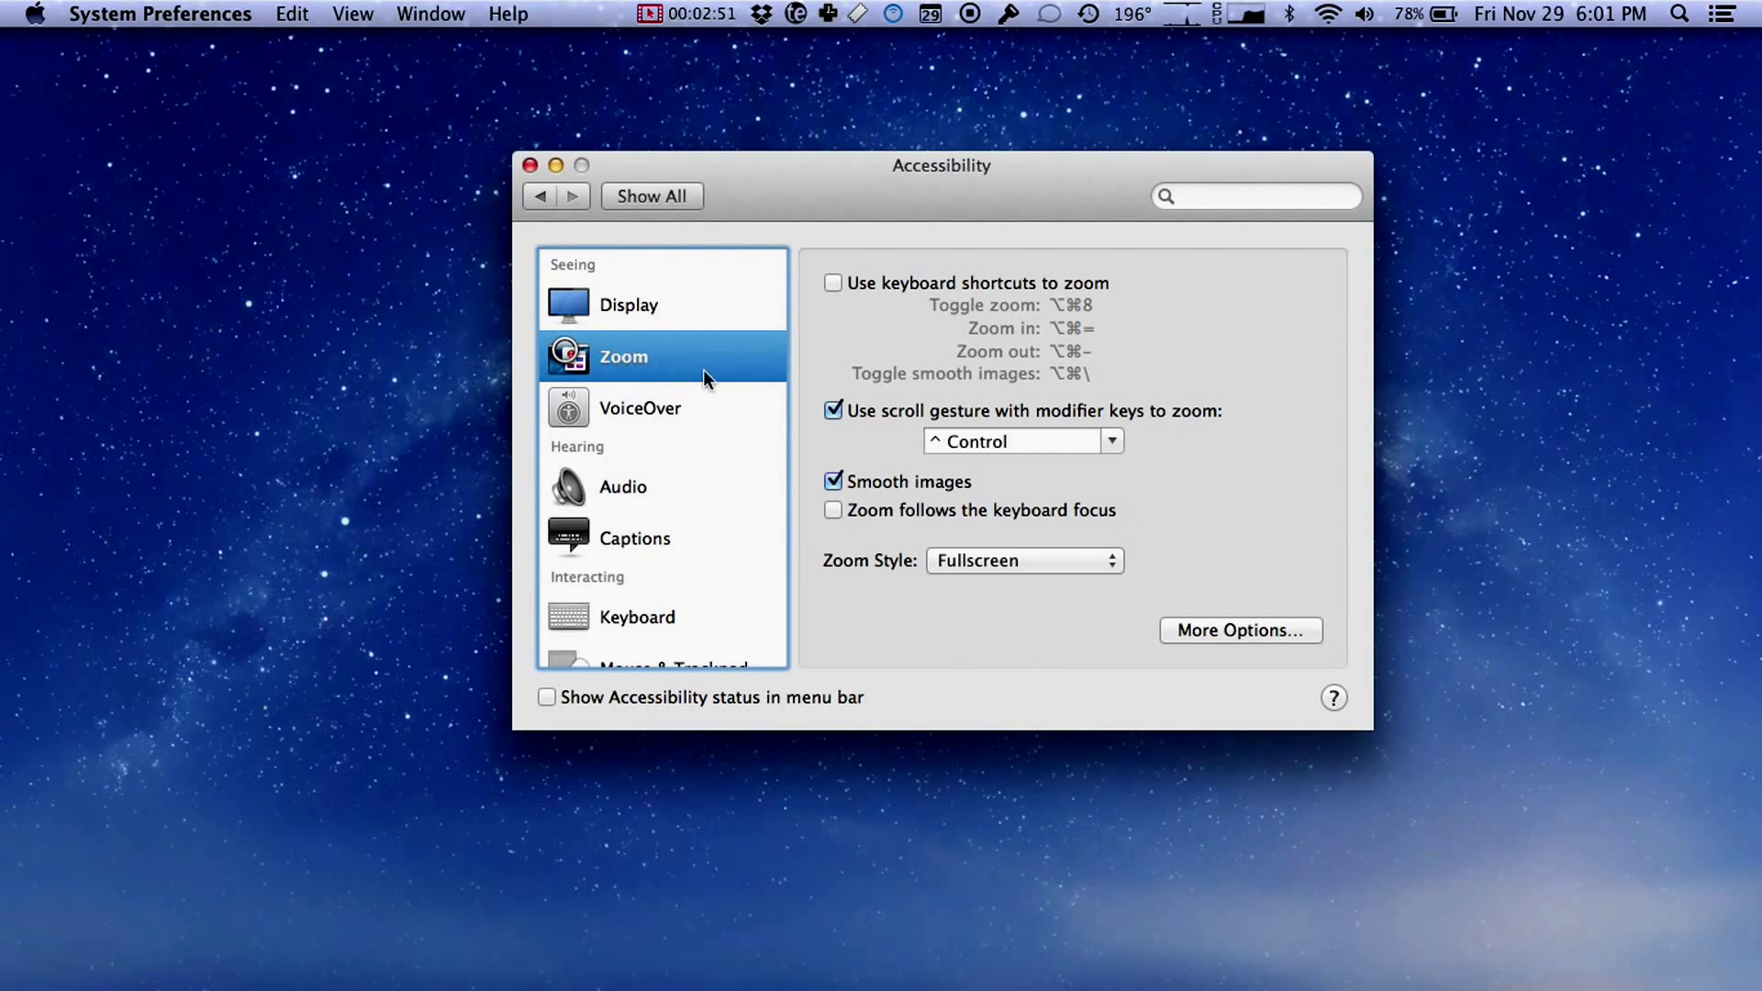
pyautogui.click(833, 411)
pyautogui.click(840, 412)
# Step: Test Control-scroll zooming in and out, then close System Preferences
pyautogui.scroll(10, 893, 427)
pyautogui.scroll(5, 892, 426)
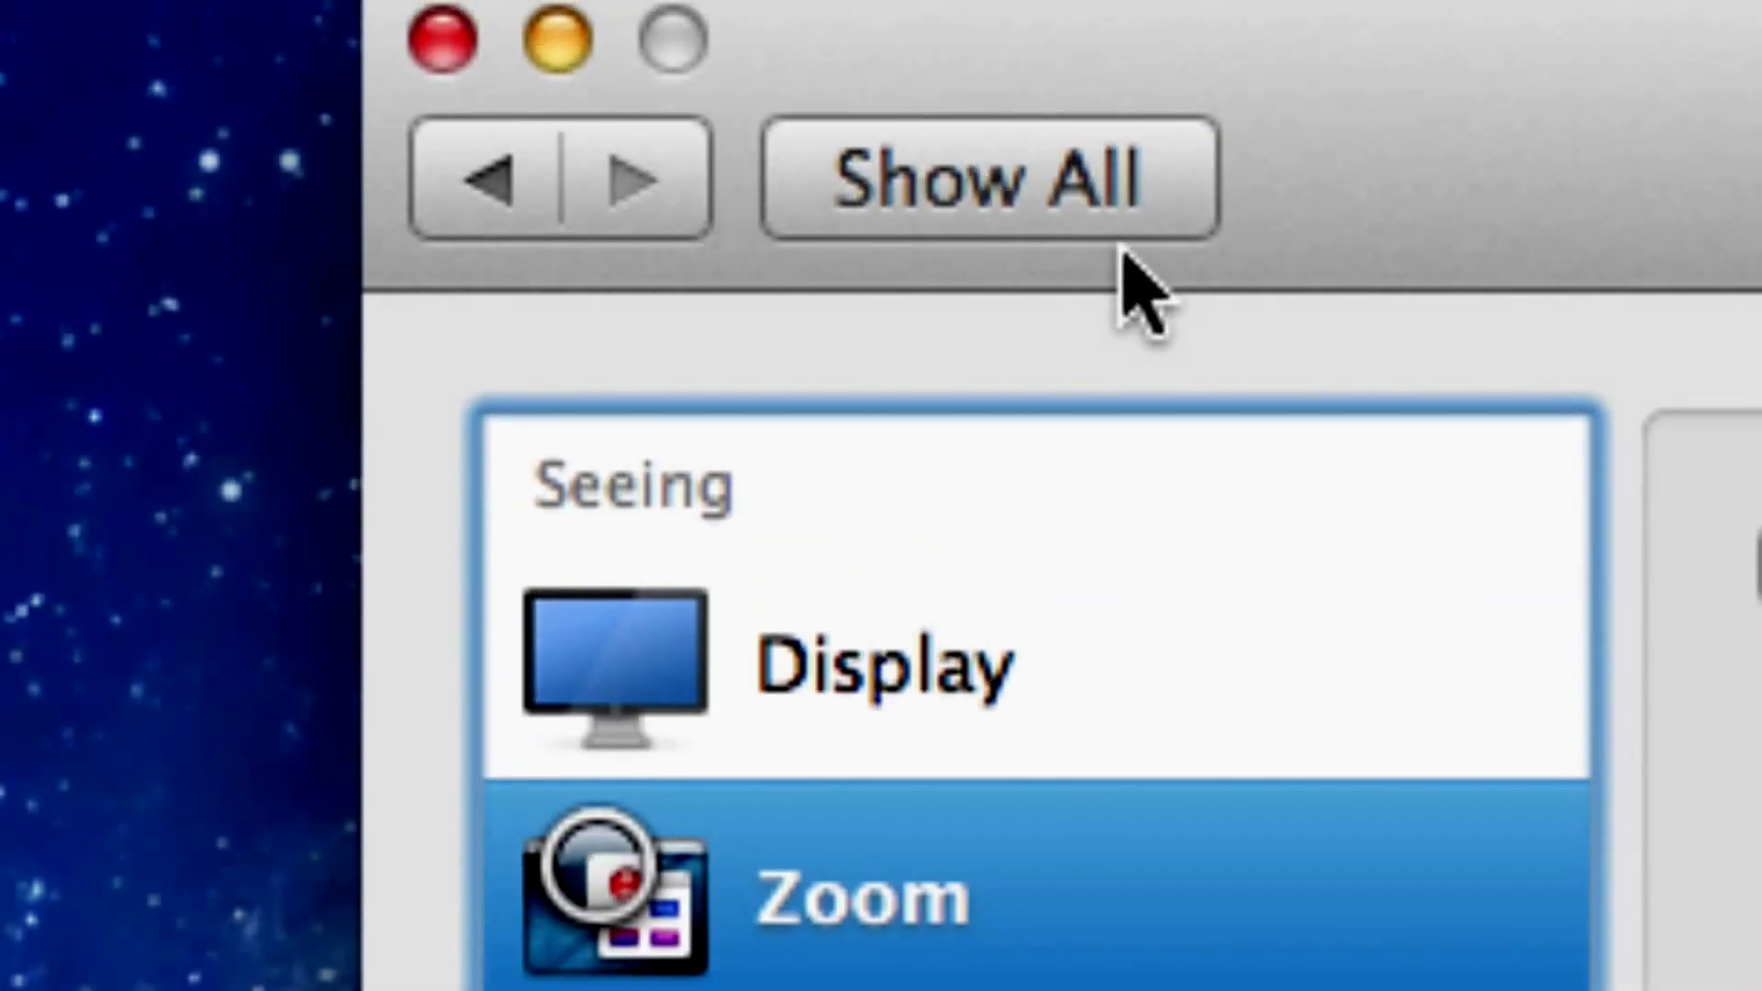
pyautogui.scroll(3, 1142, 292)
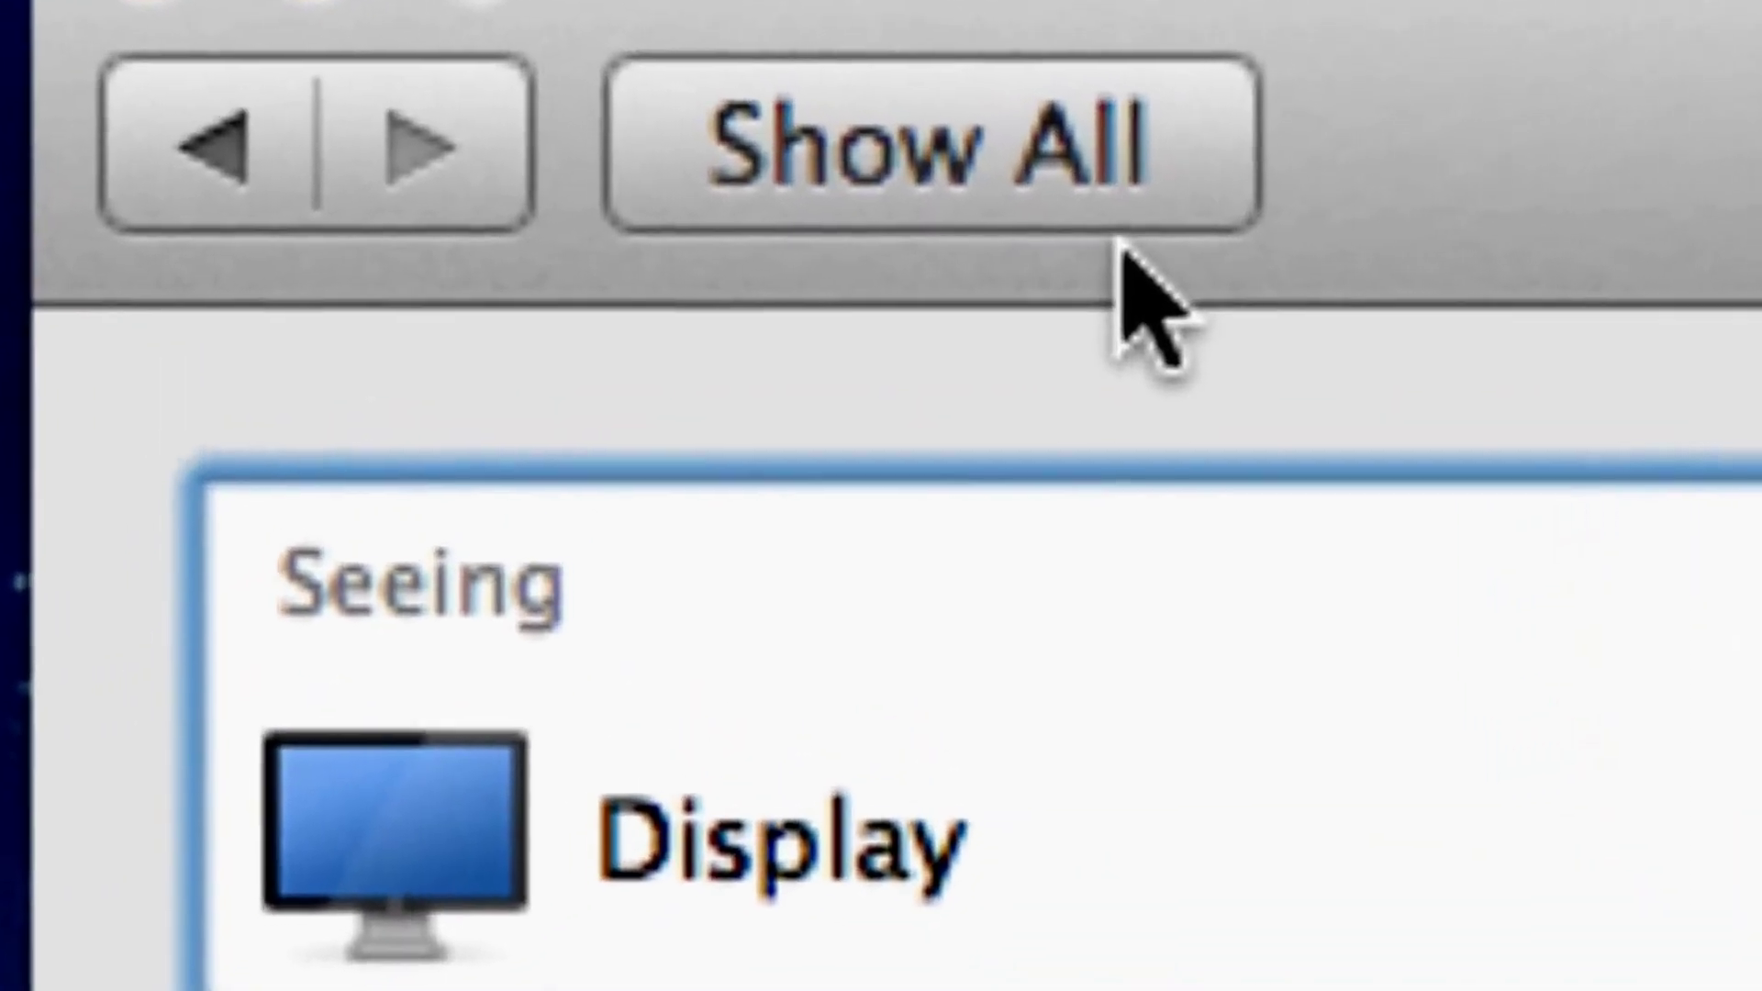
pyautogui.scroll(-3, 1138, 285)
pyautogui.scroll(-10, 1121, 250)
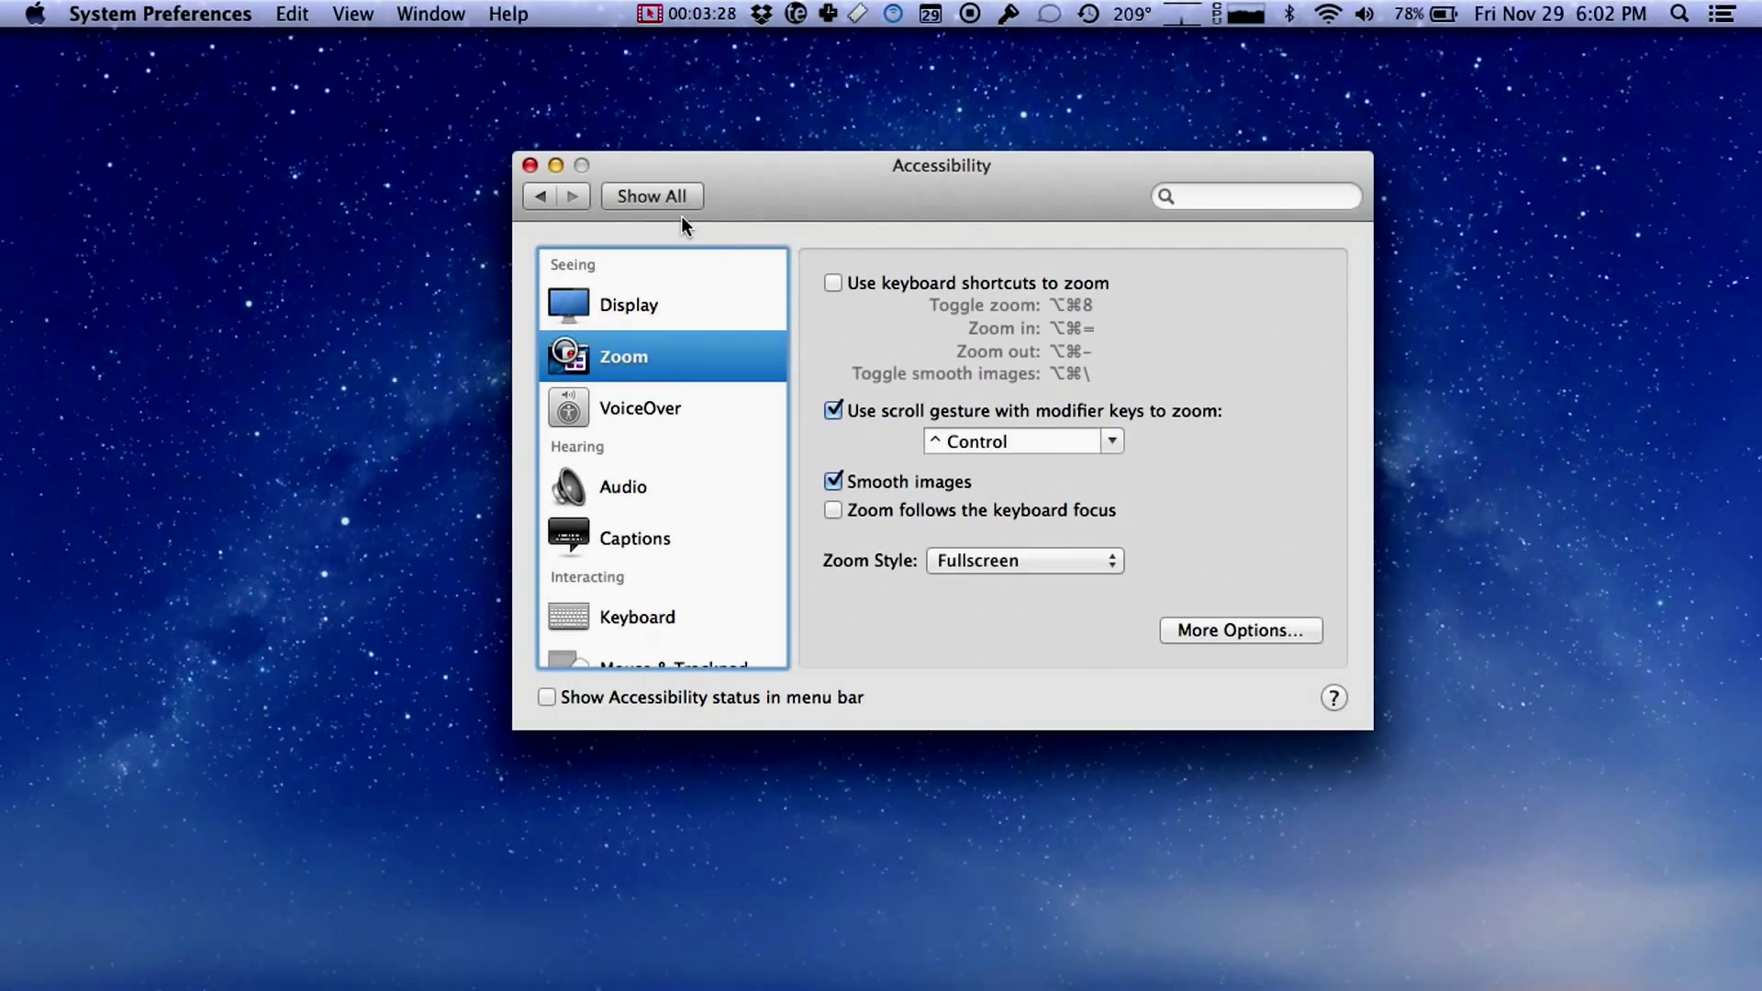
pyautogui.scroll(2, 1021, 407)
pyautogui.scroll(8, 1019, 395)
pyautogui.scroll(-10, 1021, 394)
pyautogui.click(530, 167)
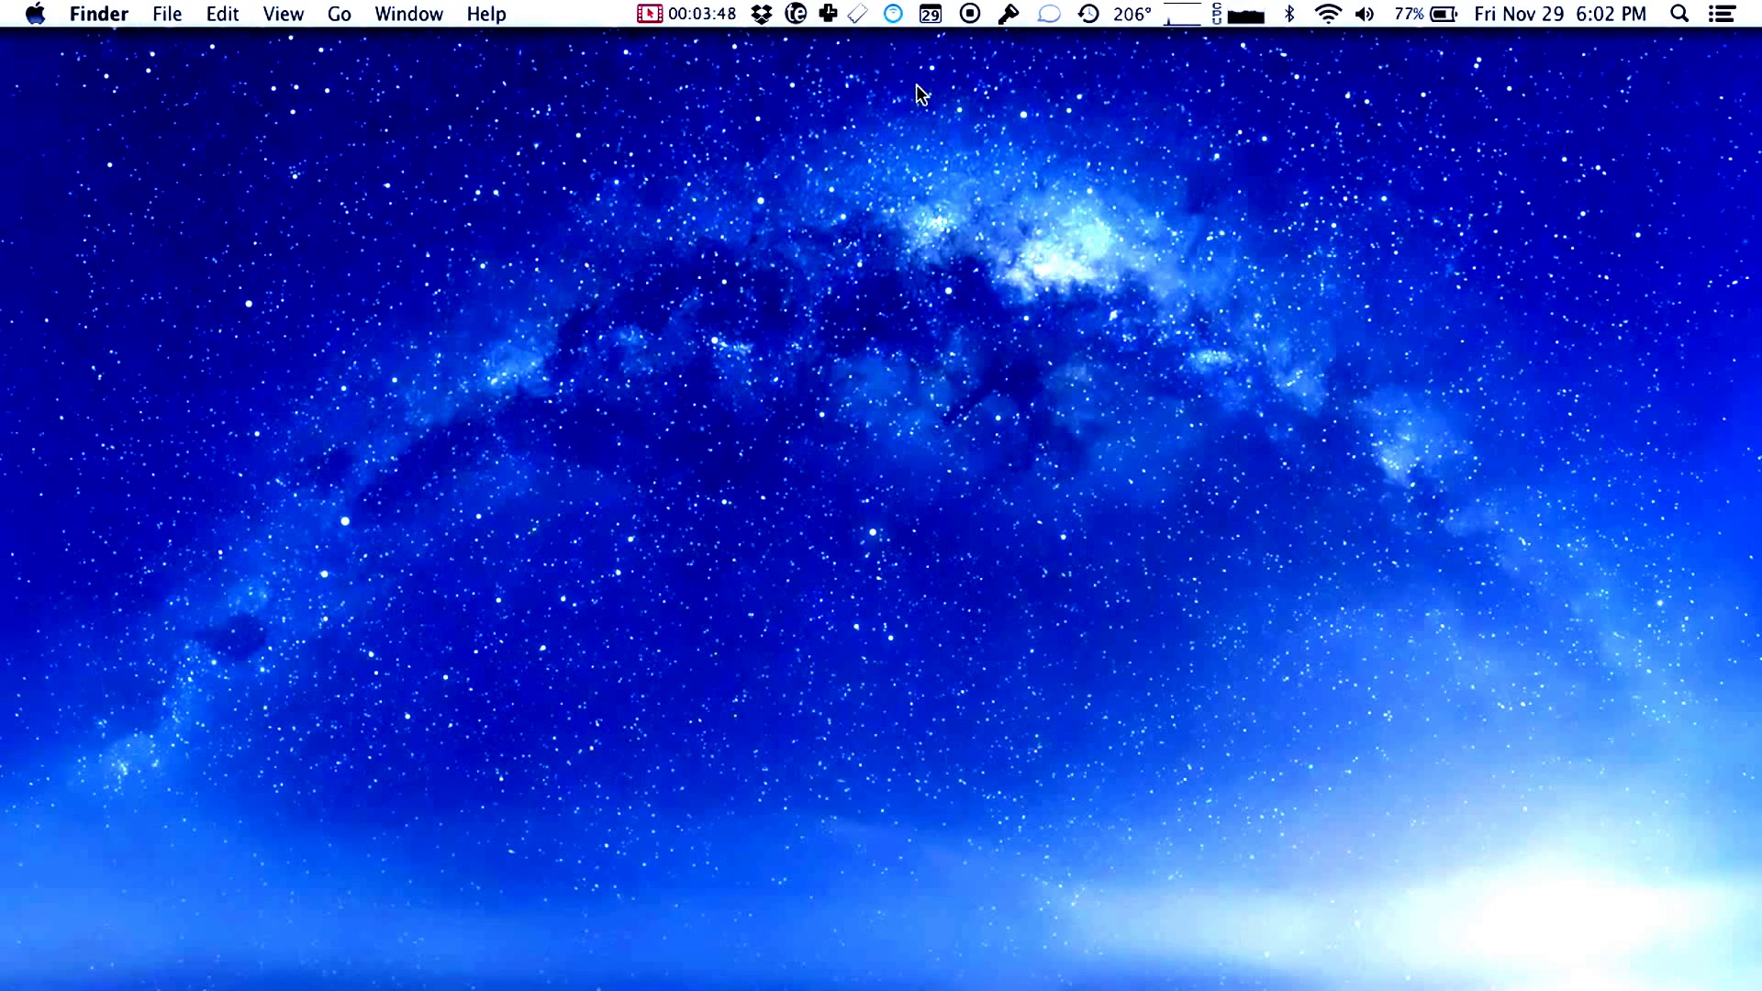
# Step: End the screen recording so the 1:32 Untitled movie opens
pyautogui.click(976, 19)
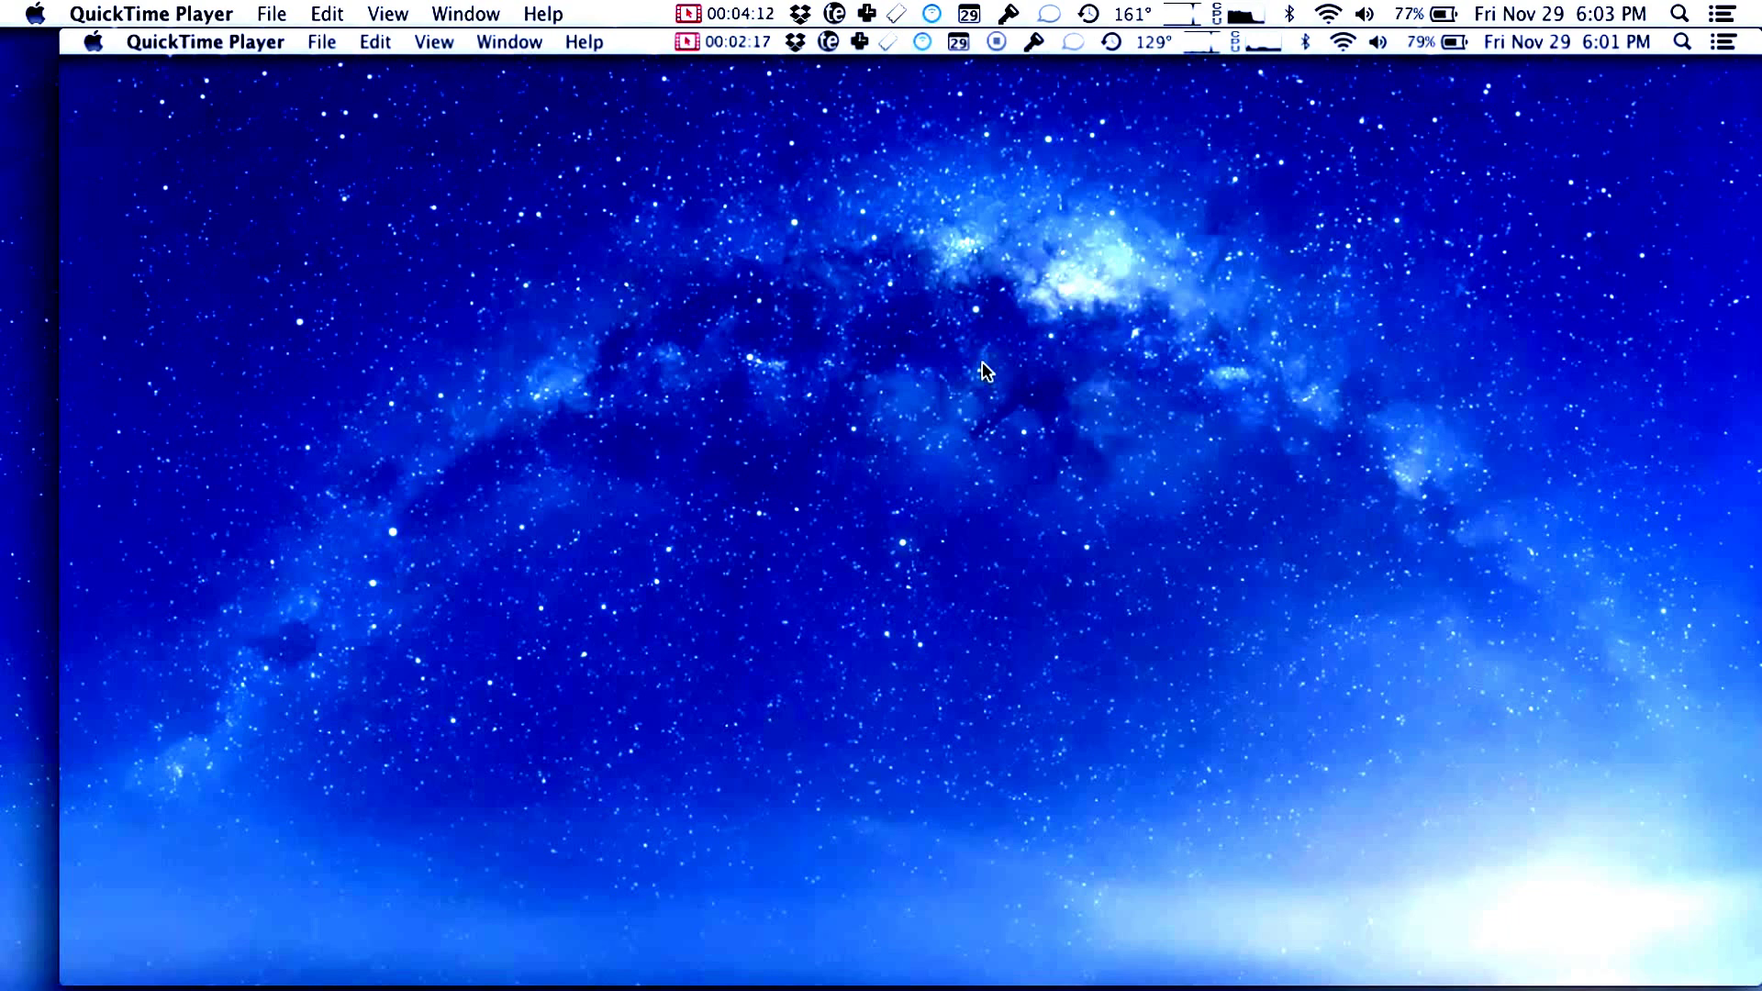
pyautogui.moveTo(470, 386)
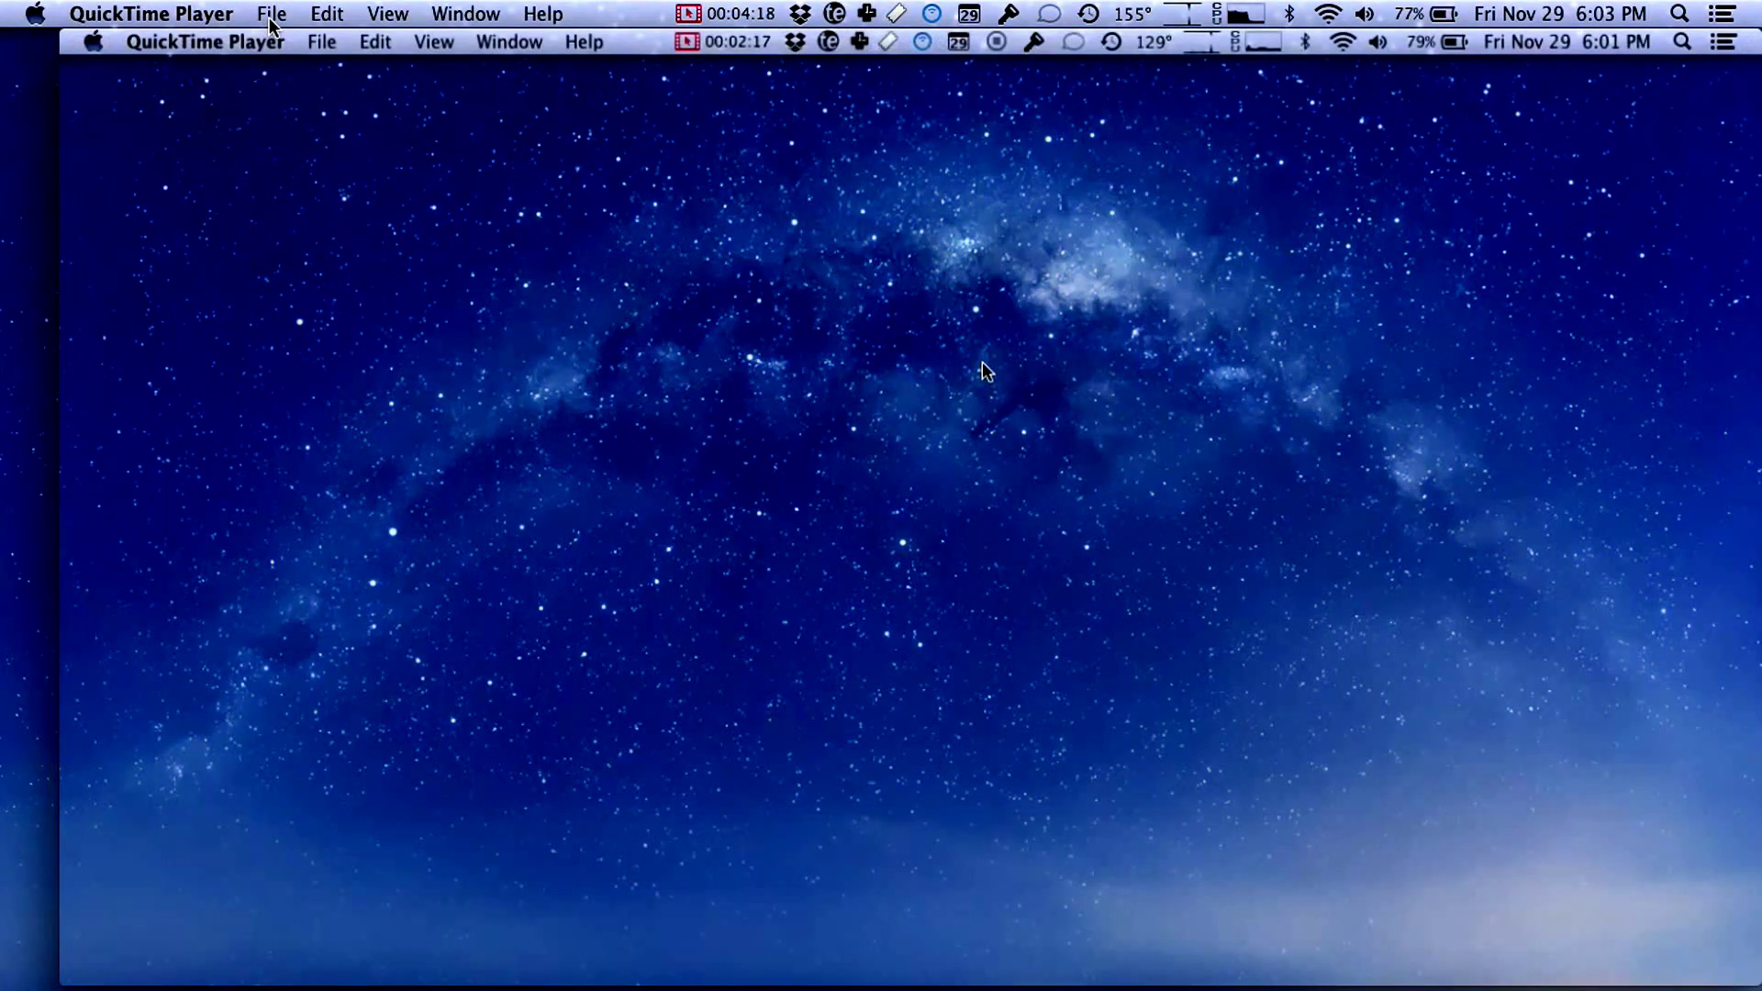
# Step: Show the File > Export choices: 1080p, 720p and 480p
pyautogui.click(271, 14)
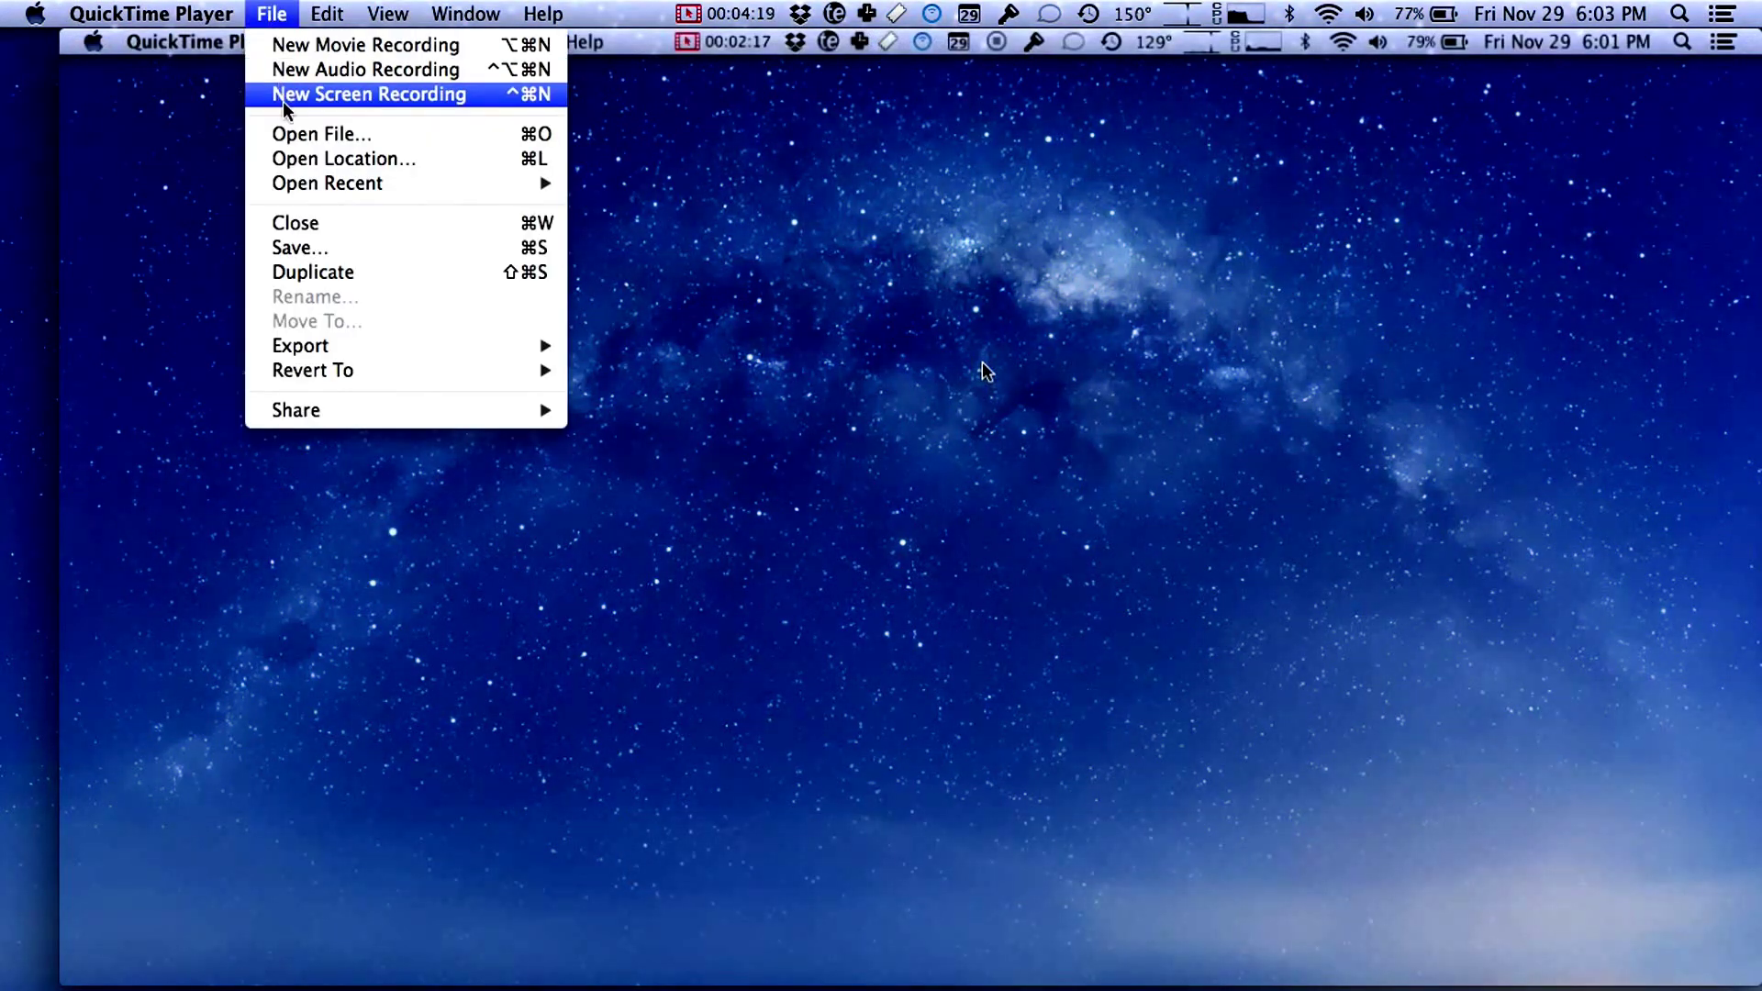
pyautogui.moveTo(317, 349)
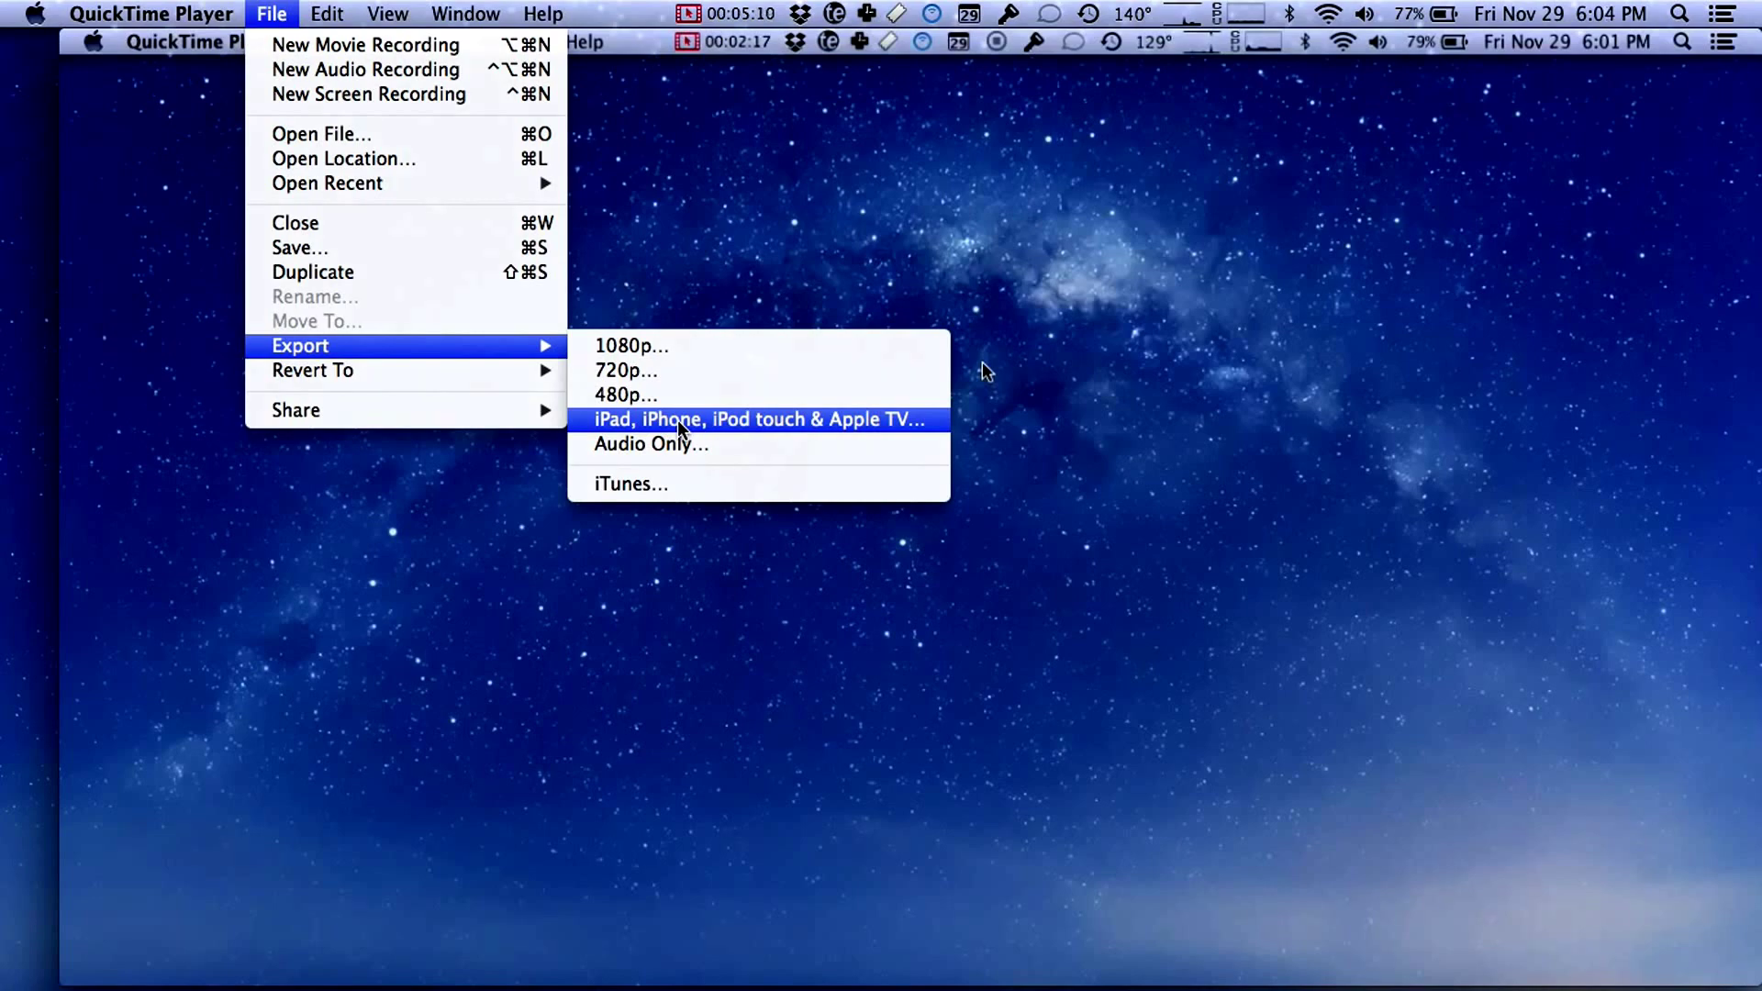
# Step: Export the recording at 720p as ScreencastTest to the Desktop
pyautogui.click(631, 371)
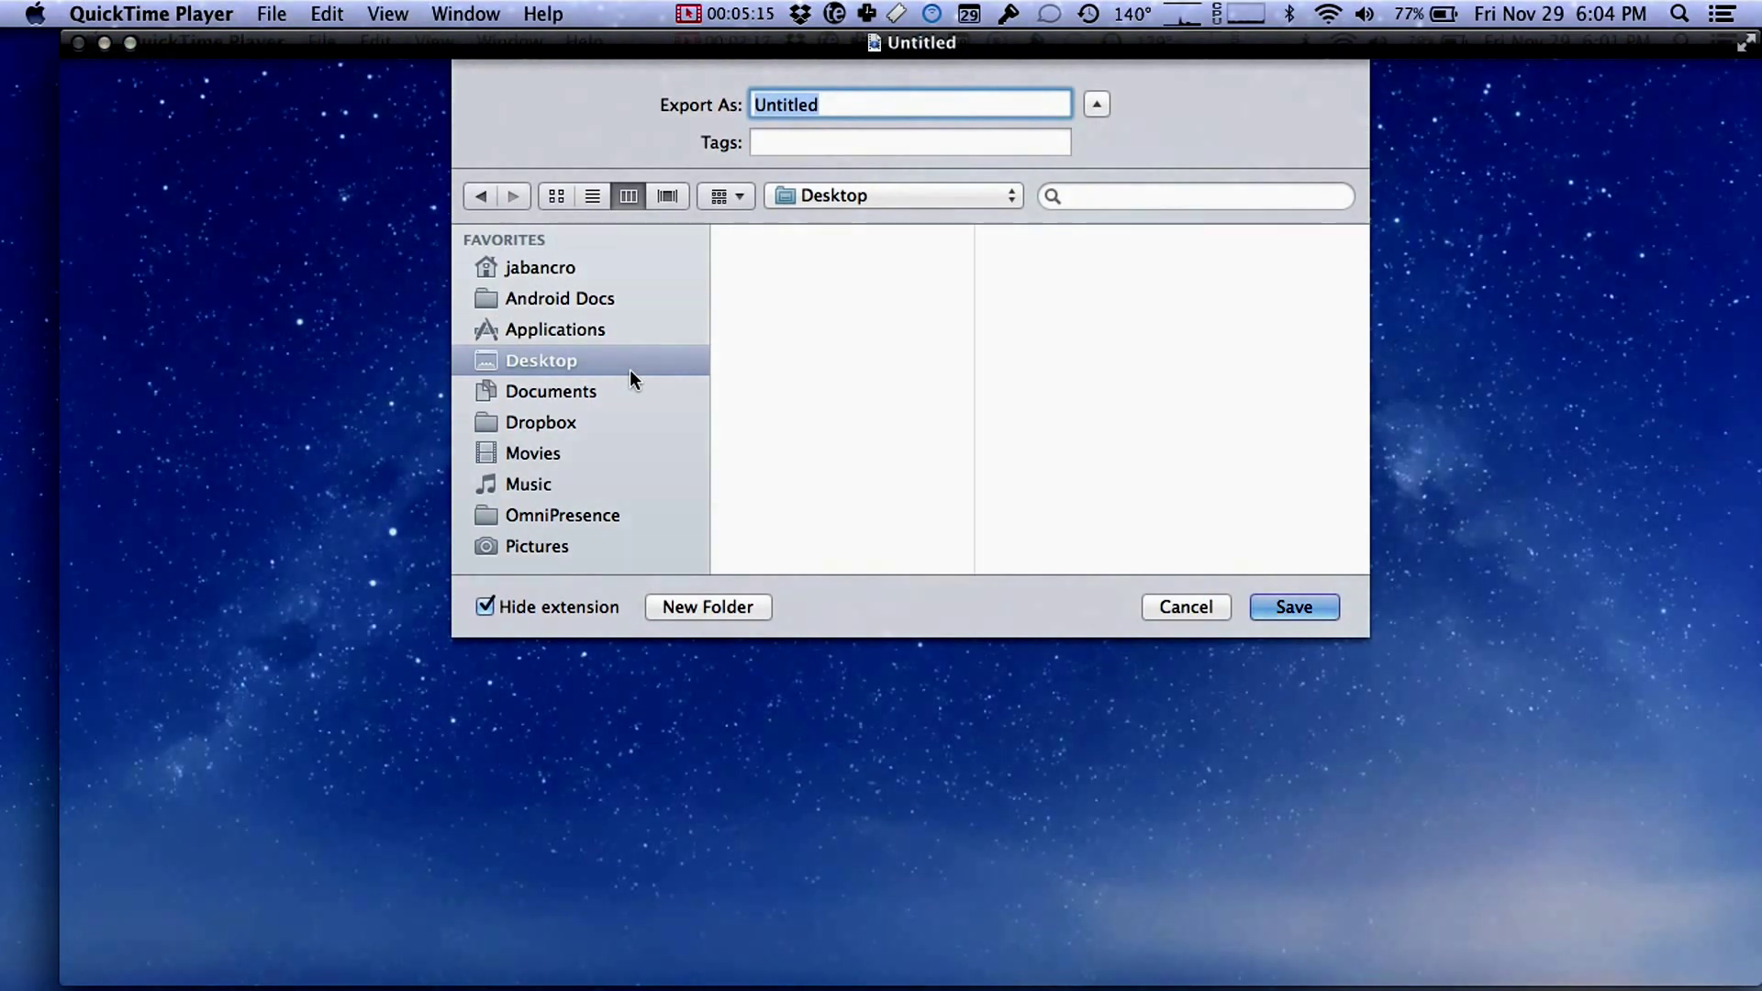
pyautogui.write('Screencas')
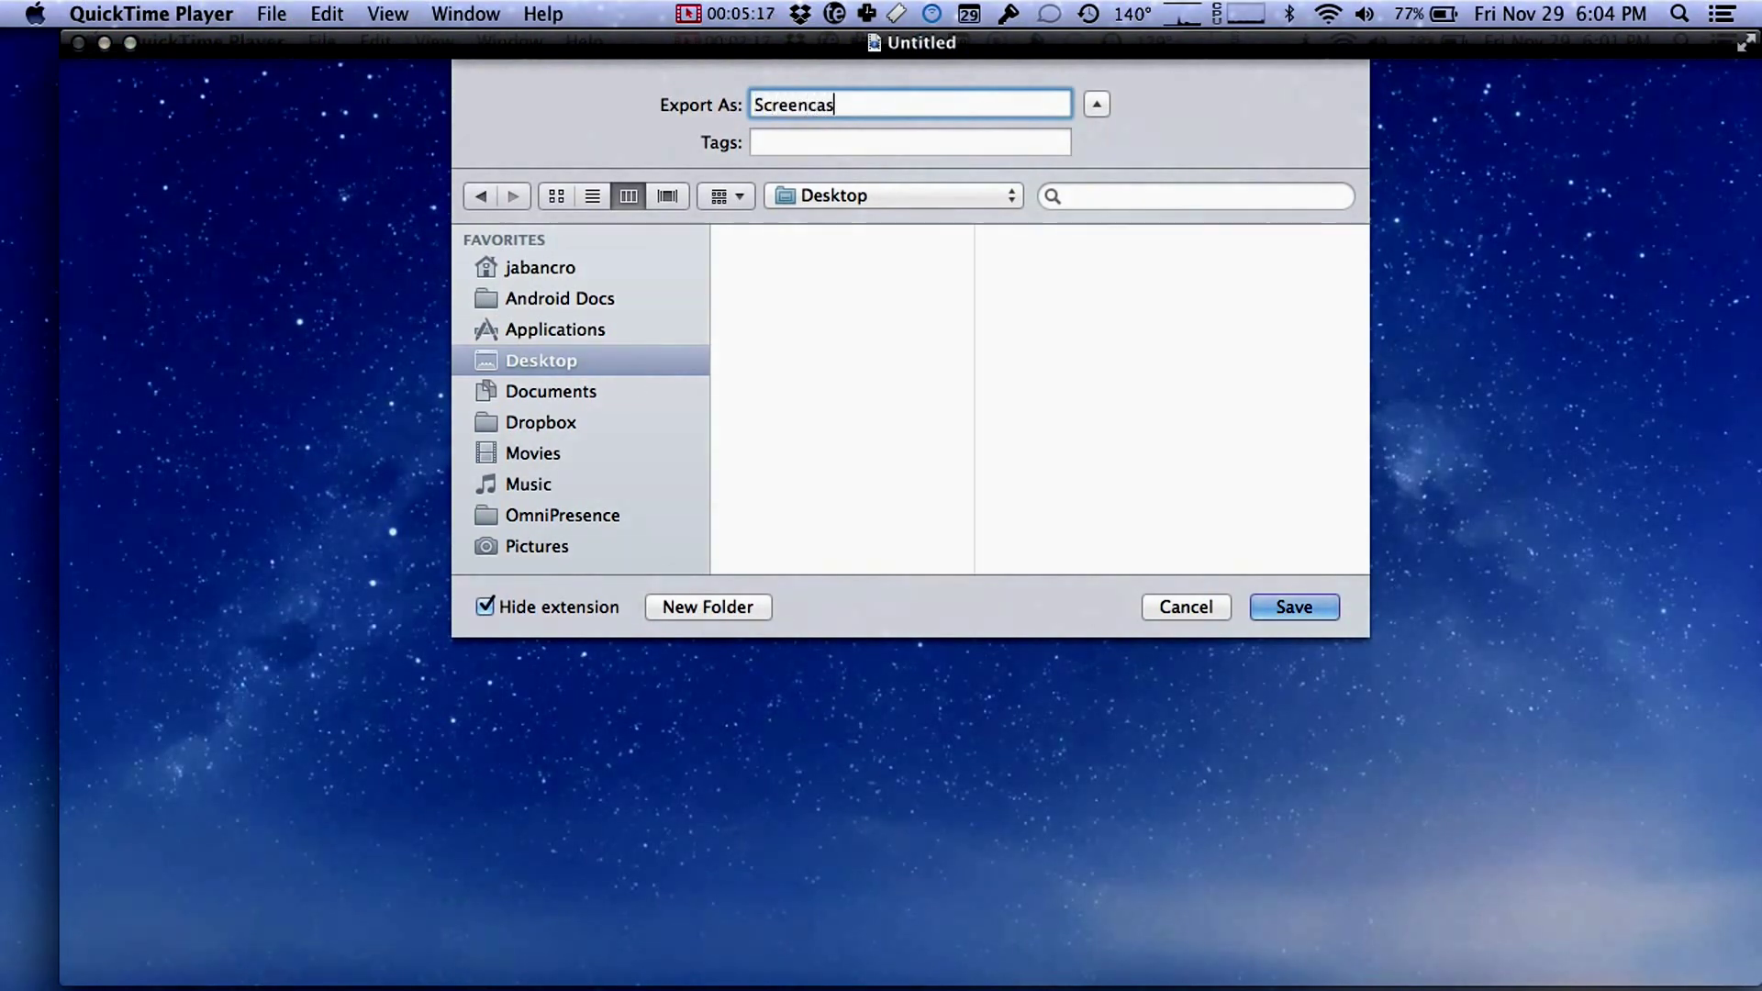
pyautogui.write('t Test')
pyautogui.press('Left')
pyautogui.press('Left')
pyautogui.press('Left')
pyautogui.press('Left')
pyautogui.press('BackSpace')
pyautogui.click(1286, 606)
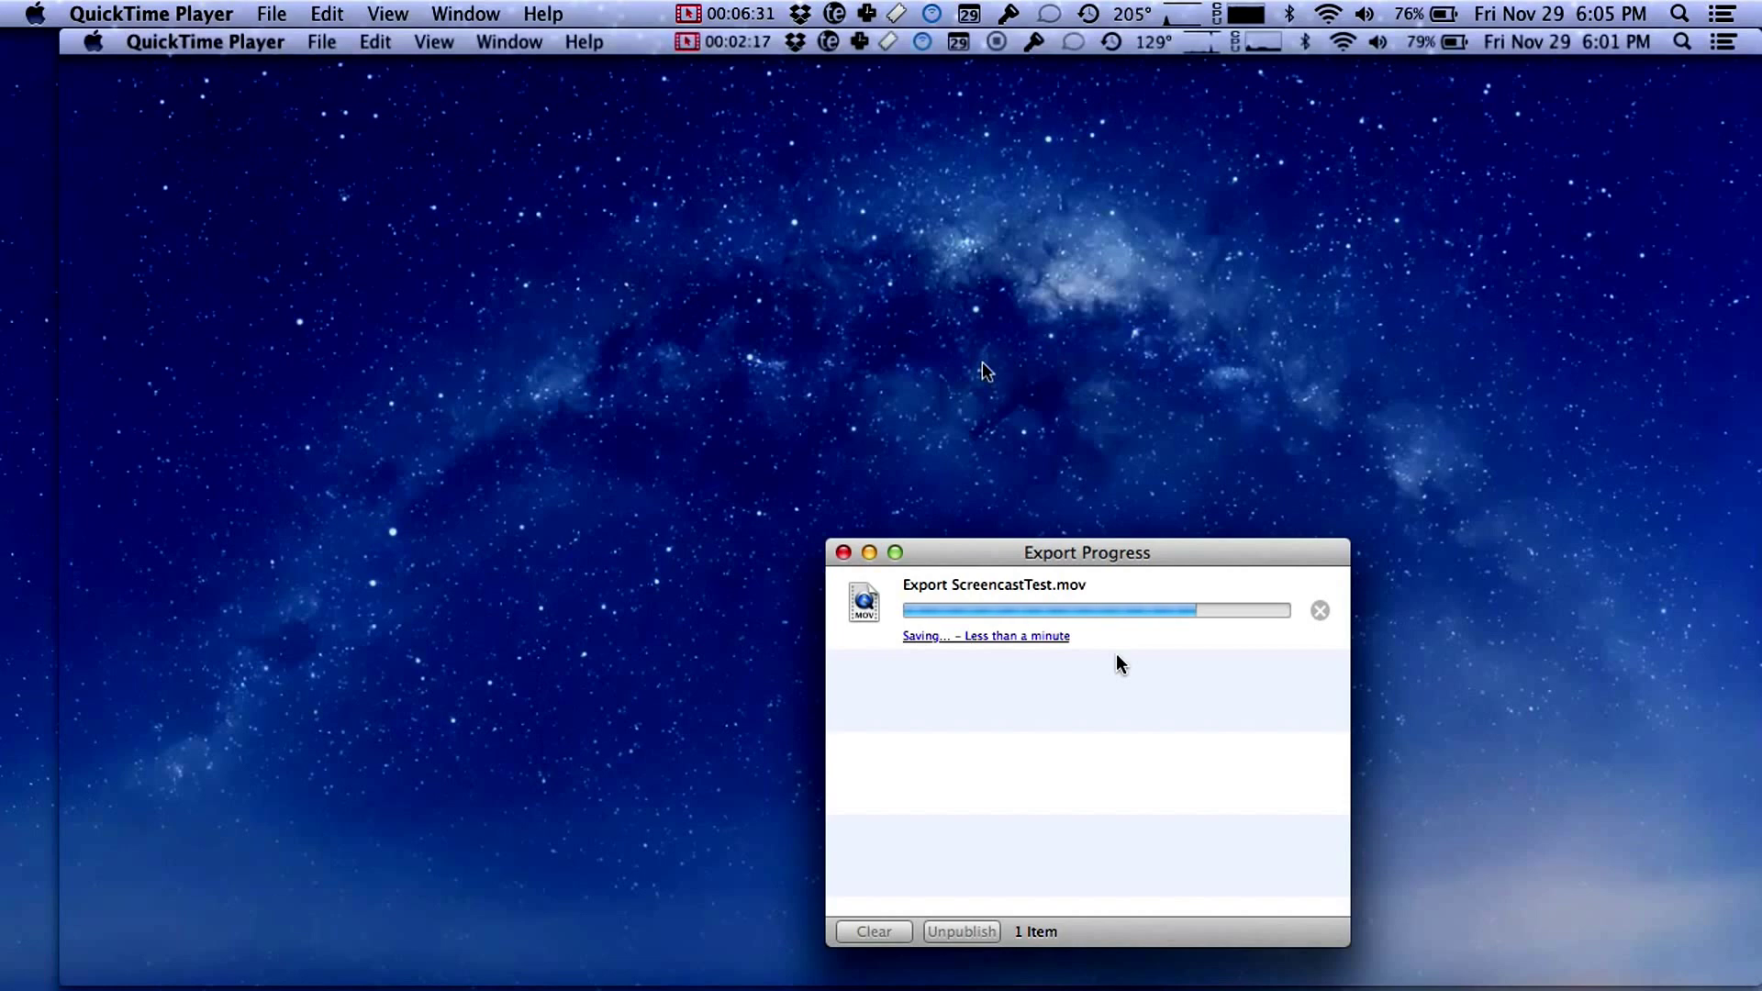
# Step: Wait for the ScreencastTest.mov export to the Desktop to finish
pyautogui.moveTo(1565, 229)
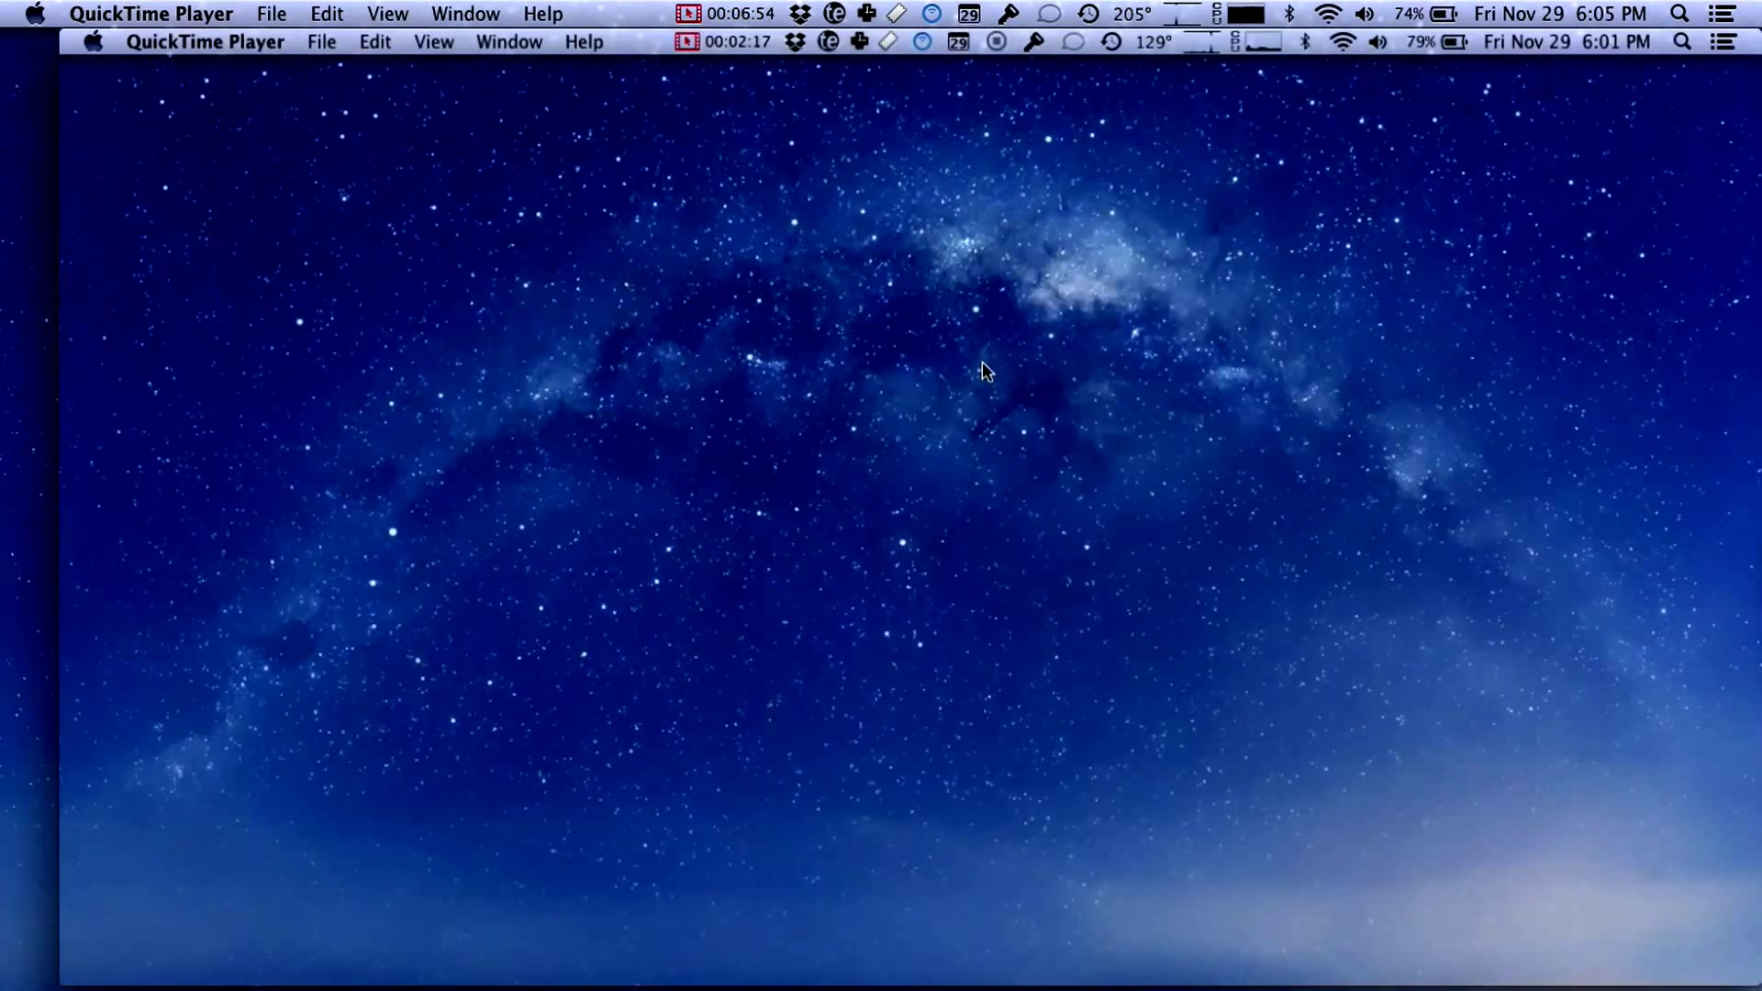
# Step: Quit QuickTime Player and view ScreencastTest's details (1280×720, 42.7 MB, 01:32)
pyautogui.click(191, 12)
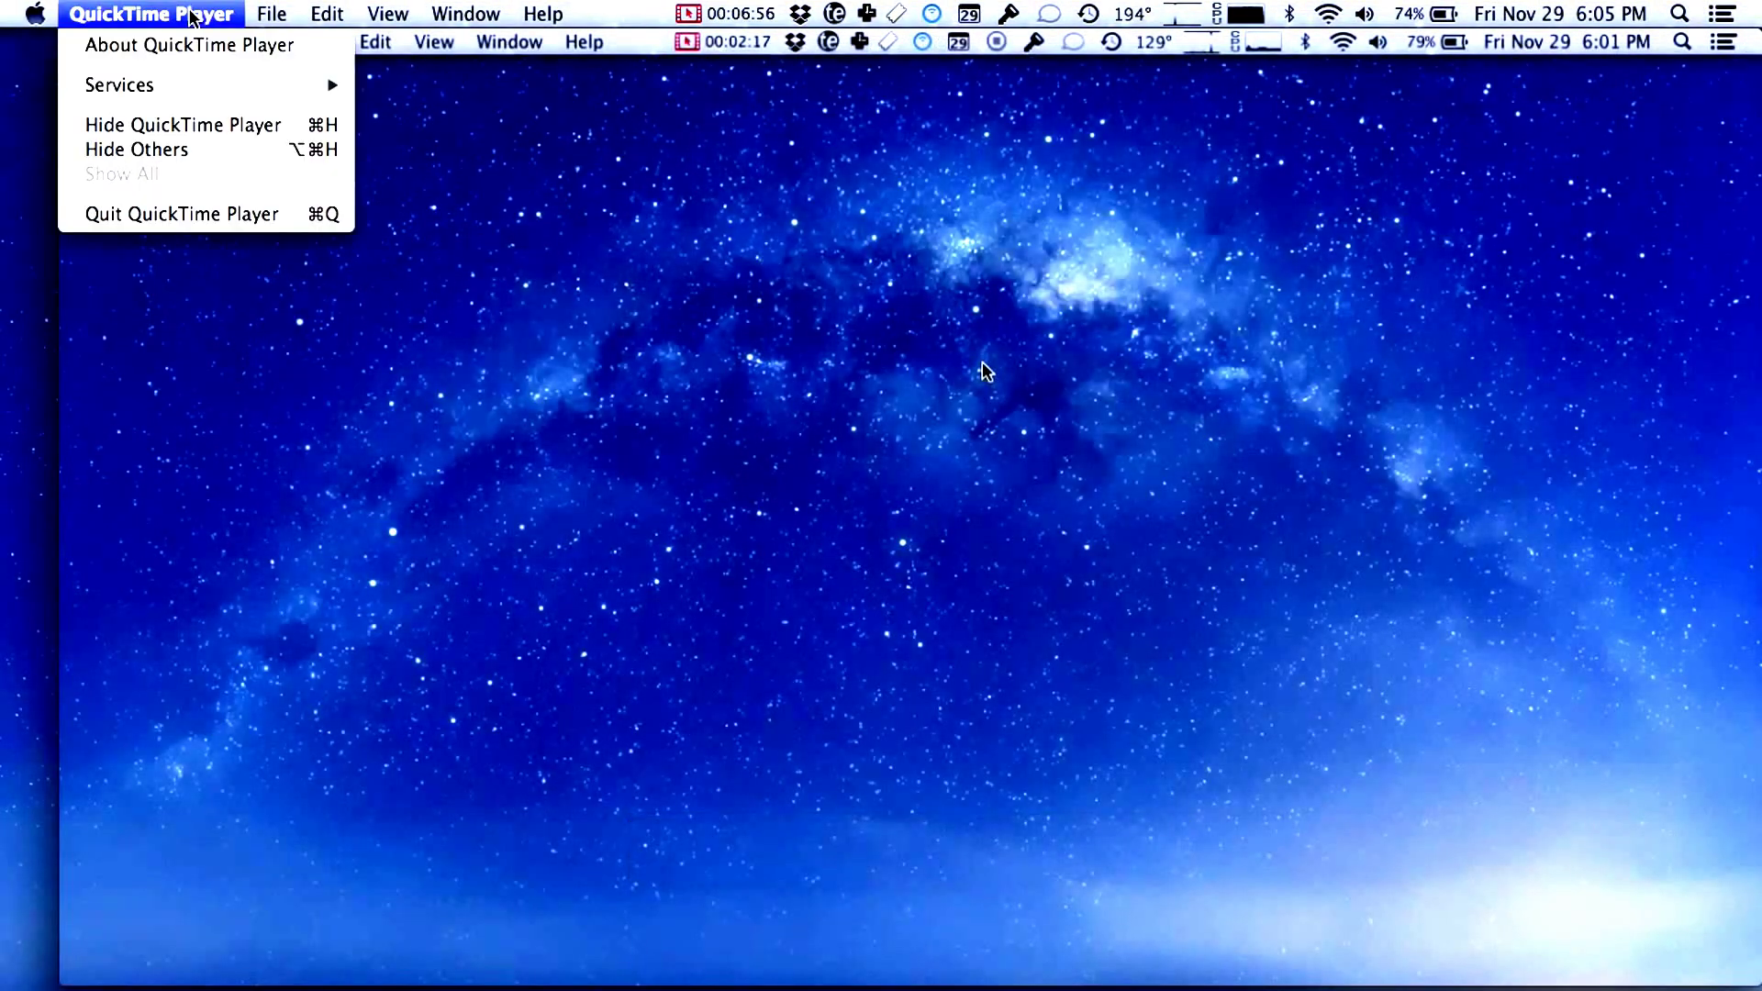
pyautogui.click(193, 216)
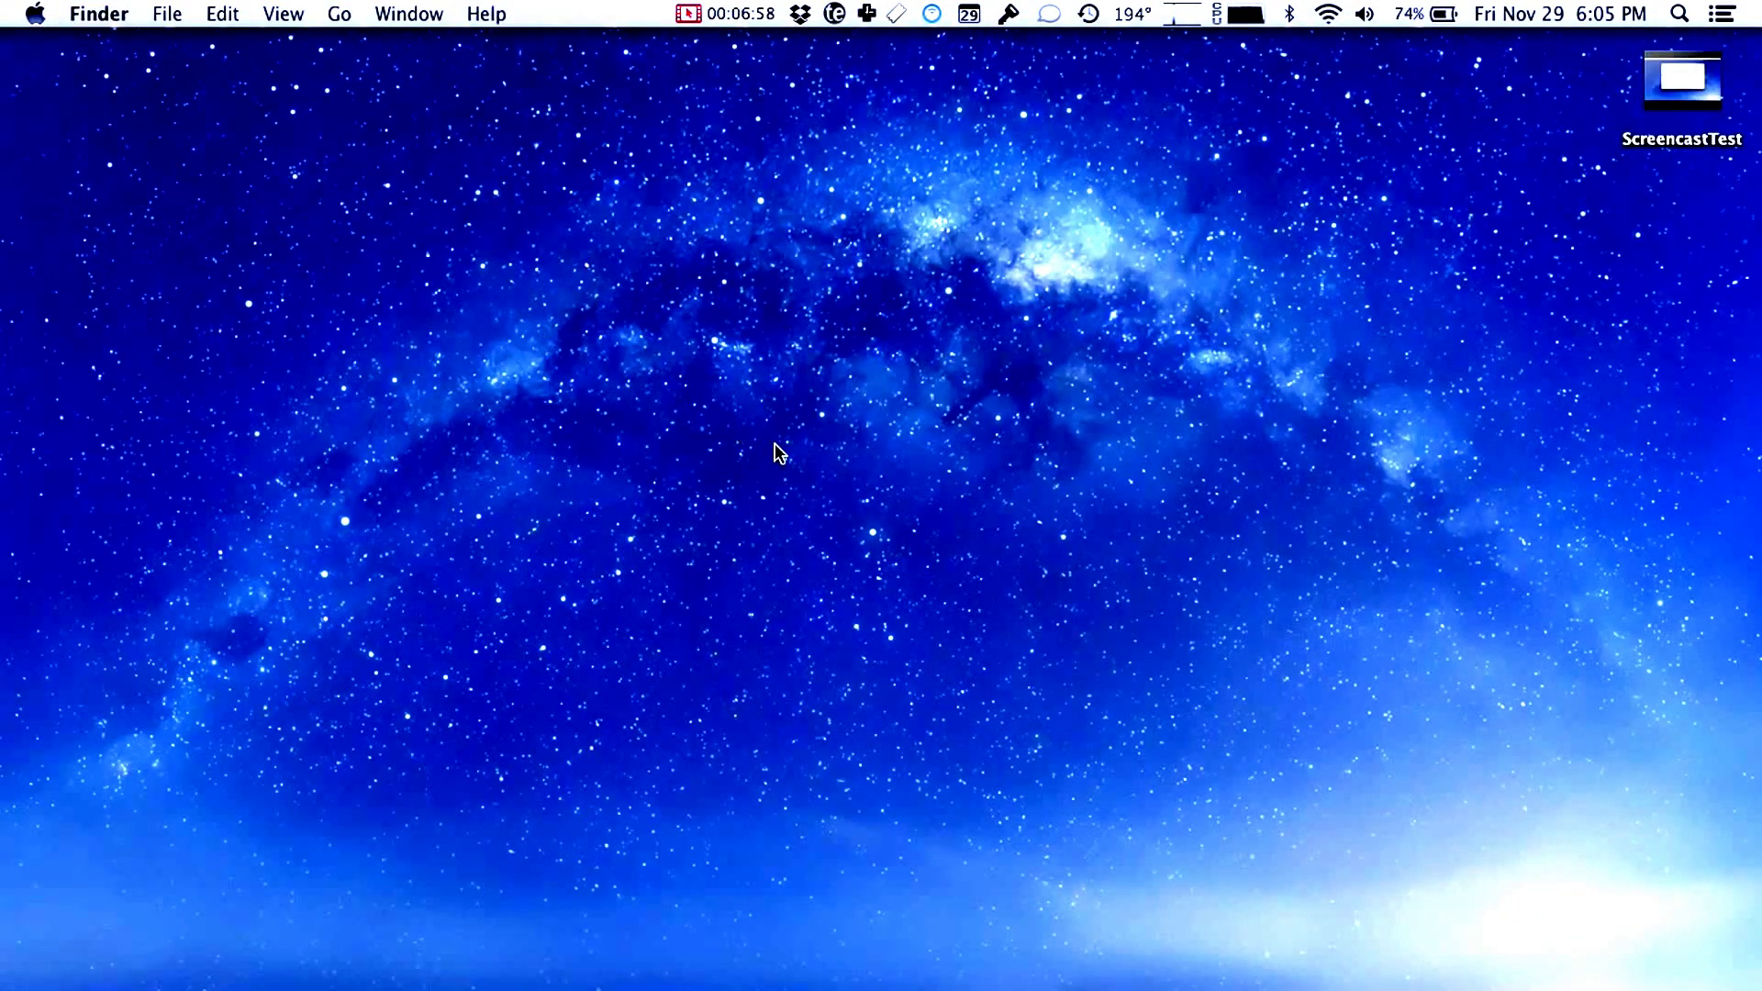
pyautogui.click(1702, 103)
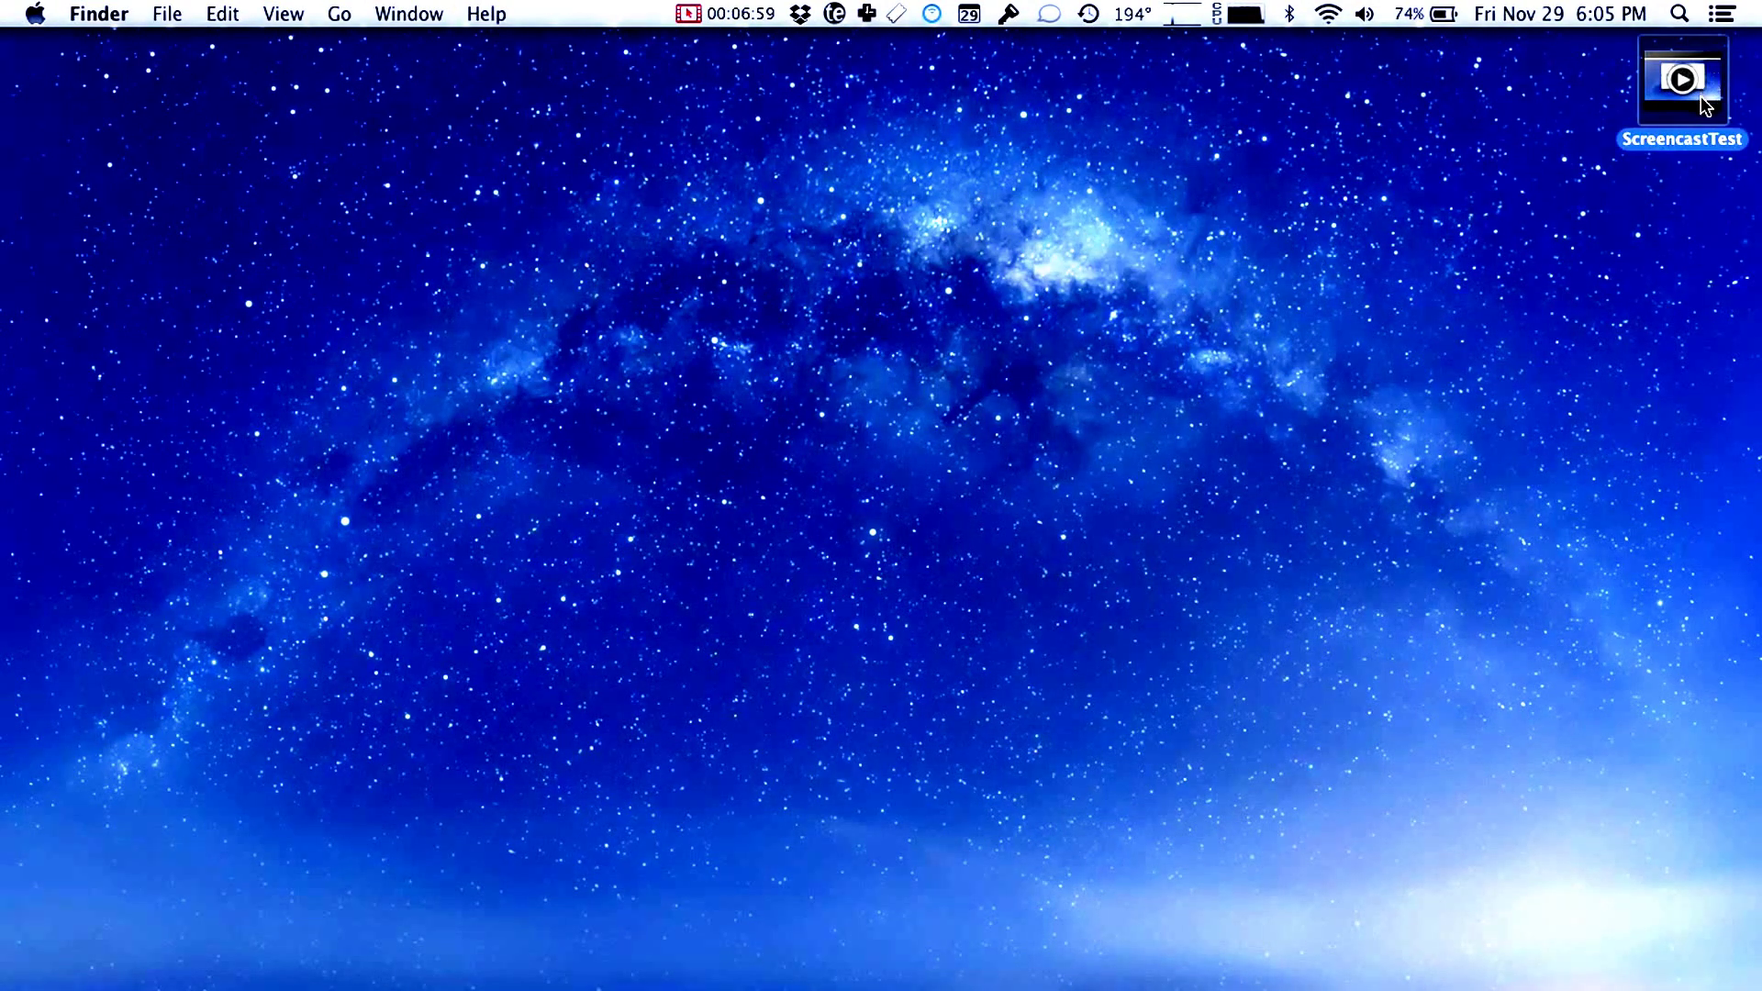
pyautogui.press('super+i')
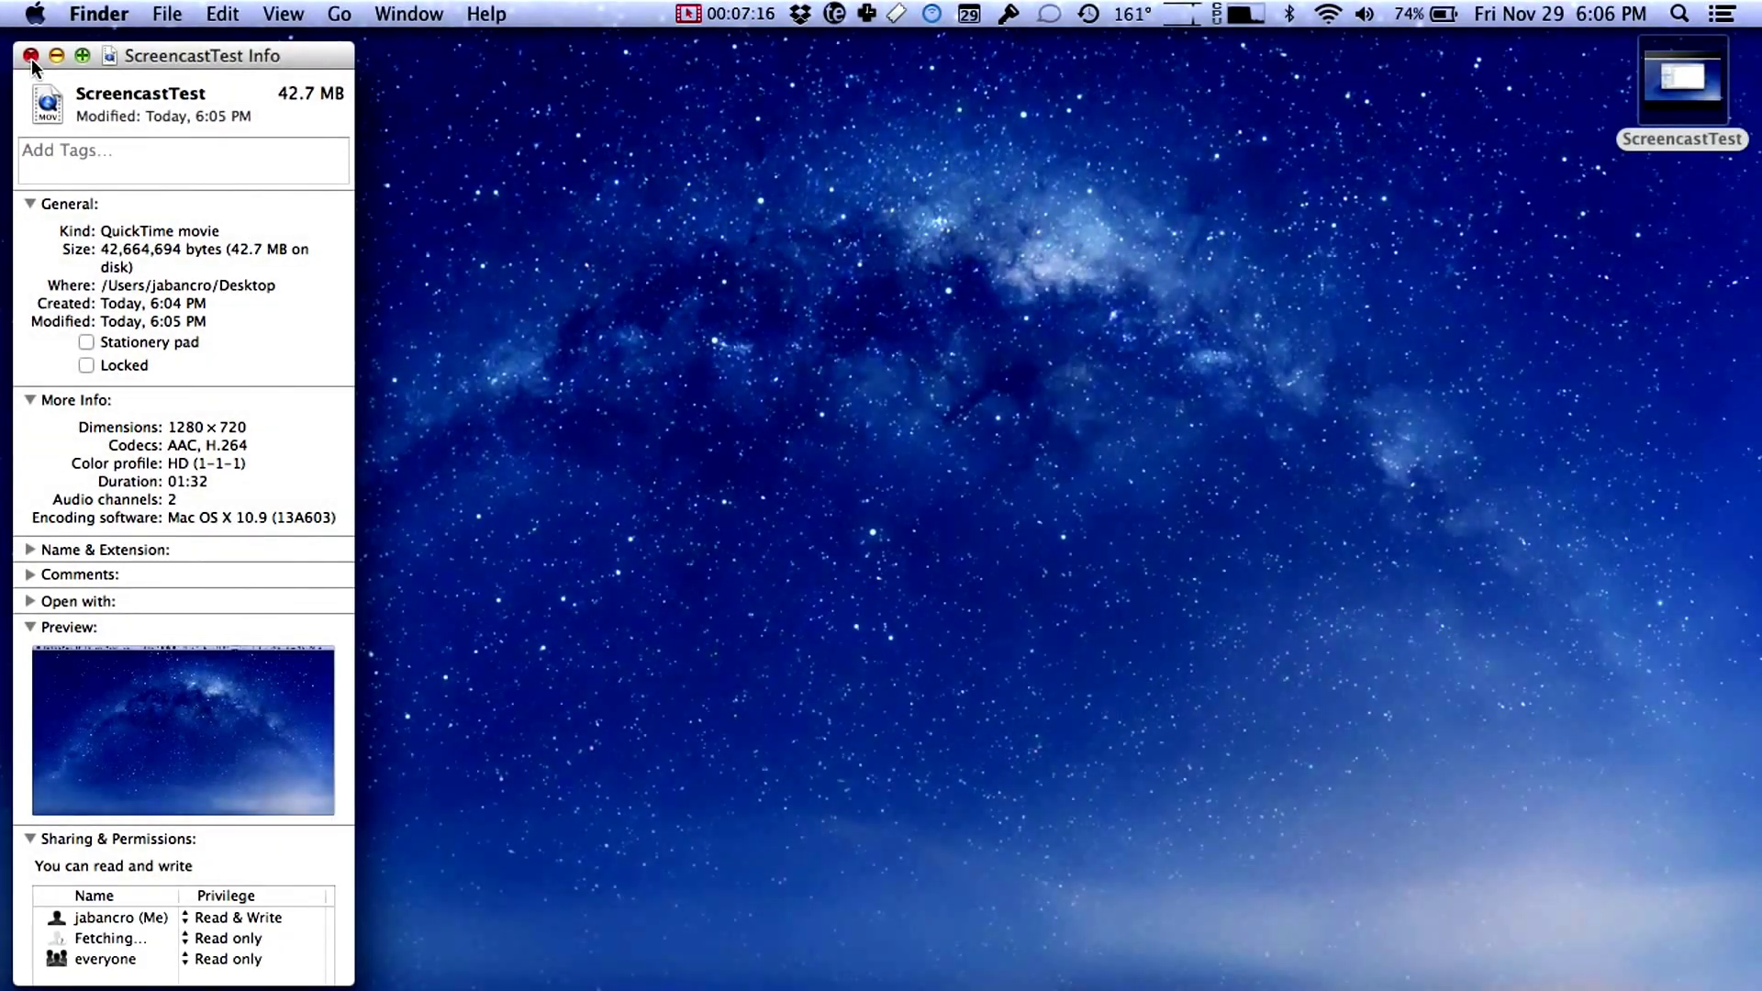
# Step: Close the info window, deselect the movie, and switch to YouTube in Safari
pyautogui.click(31, 56)
pyautogui.click(654, 266)
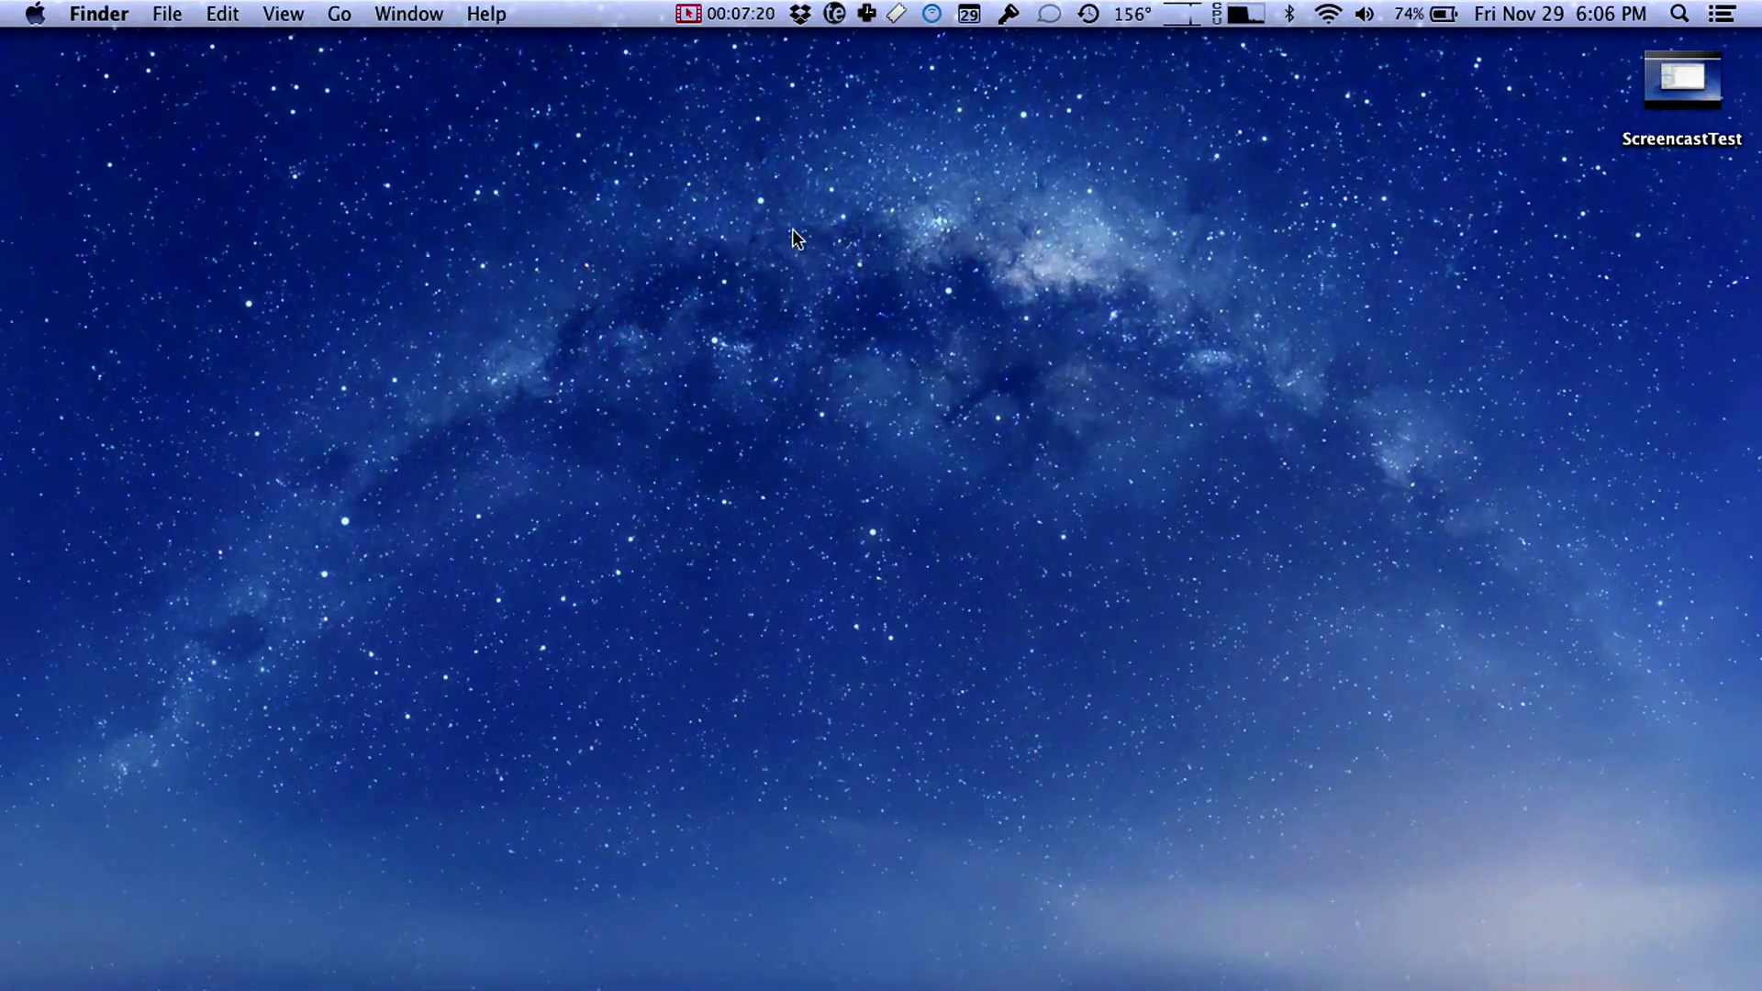
pyautogui.press('super+Tab')
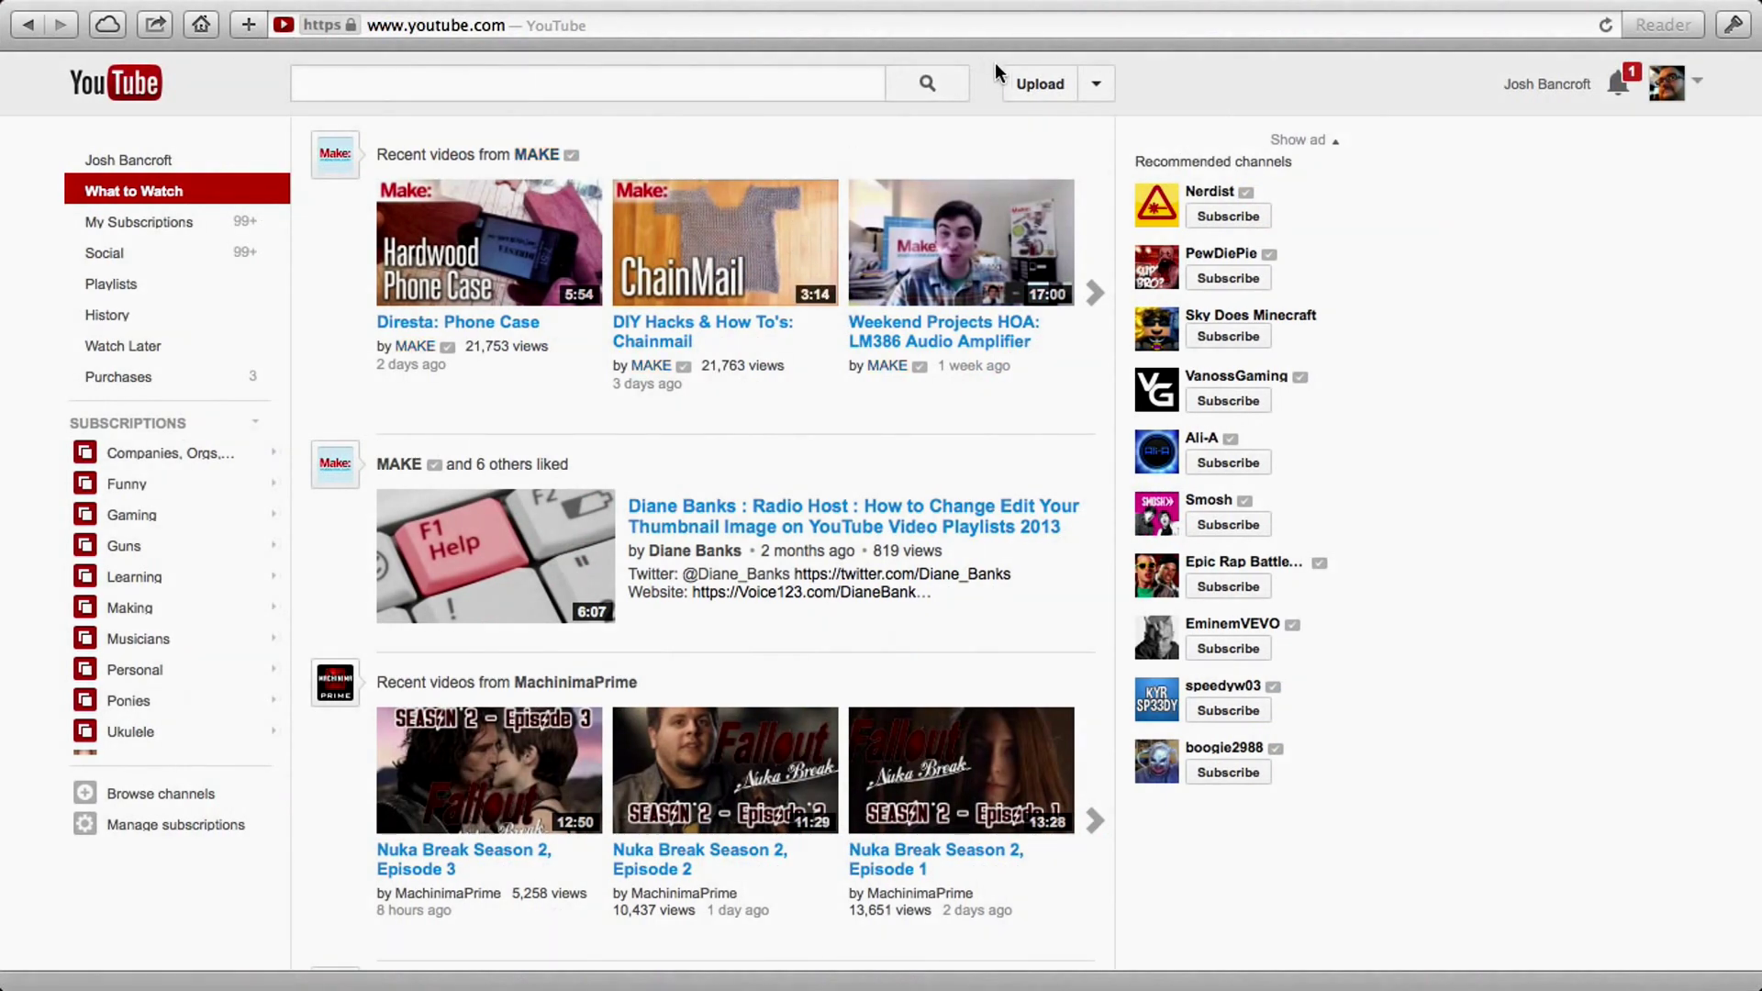
# Step: Upload ScreencastTest from the Desktop to YouTube, then return to the Ubuntu desktop while it uploads
pyautogui.click(1037, 82)
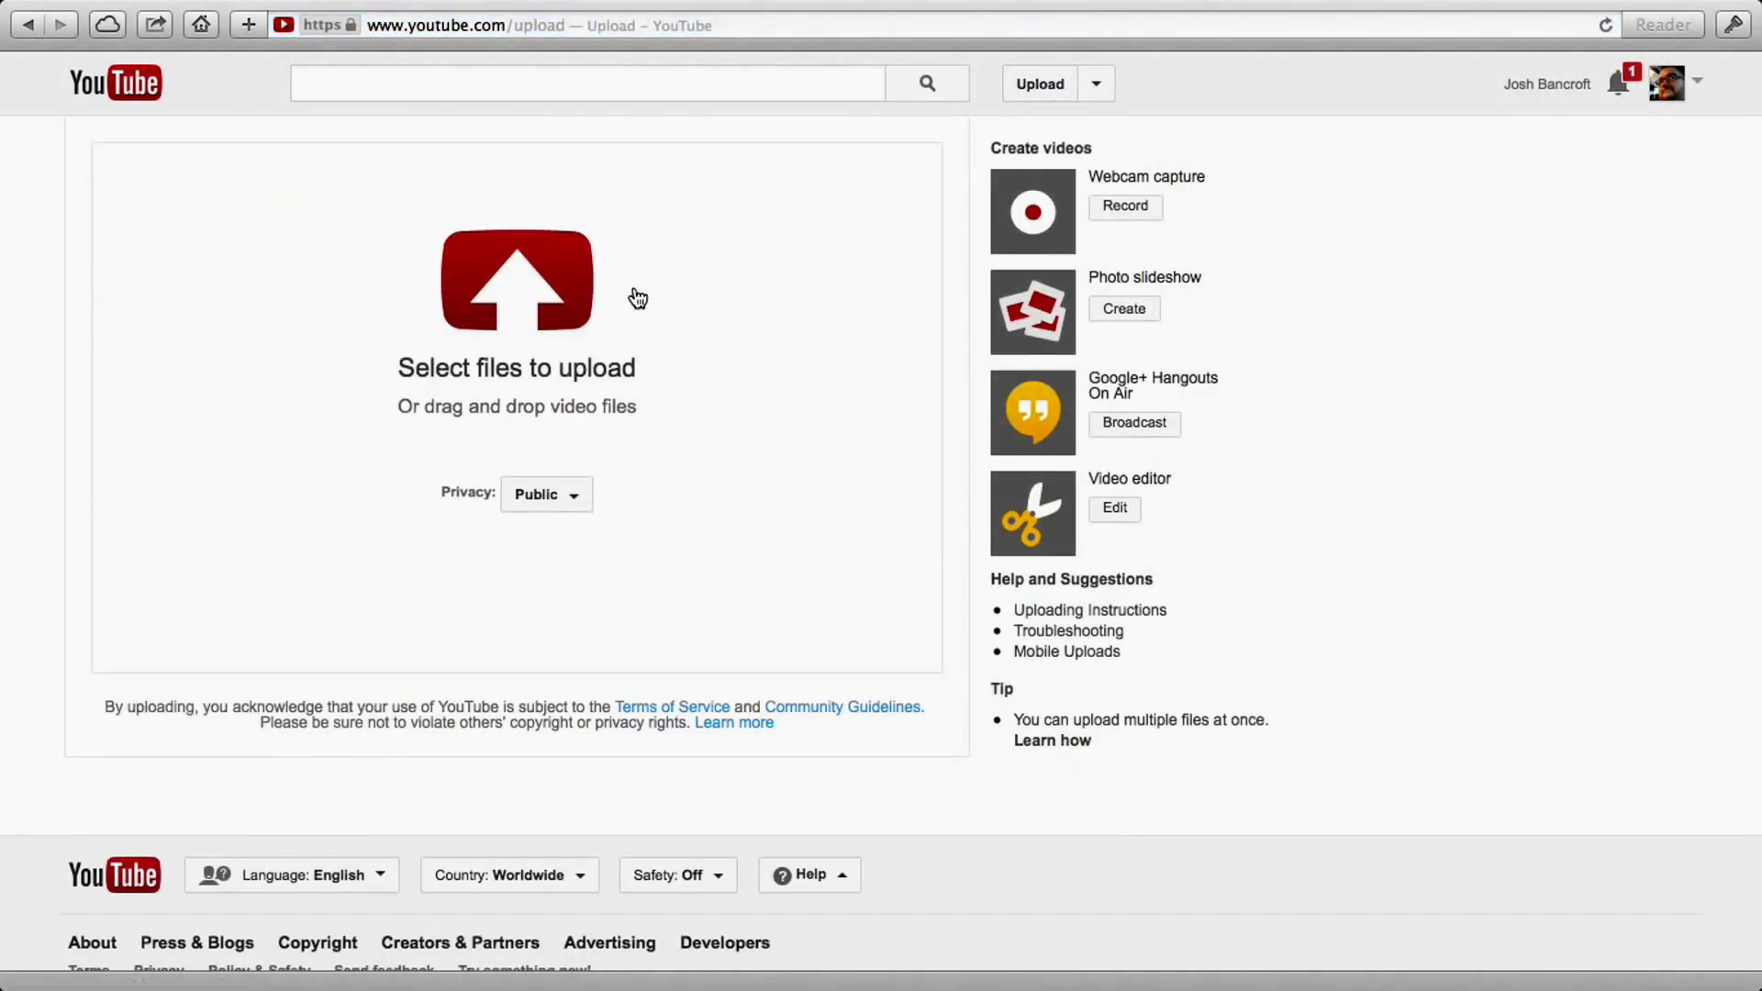
pyautogui.click(578, 299)
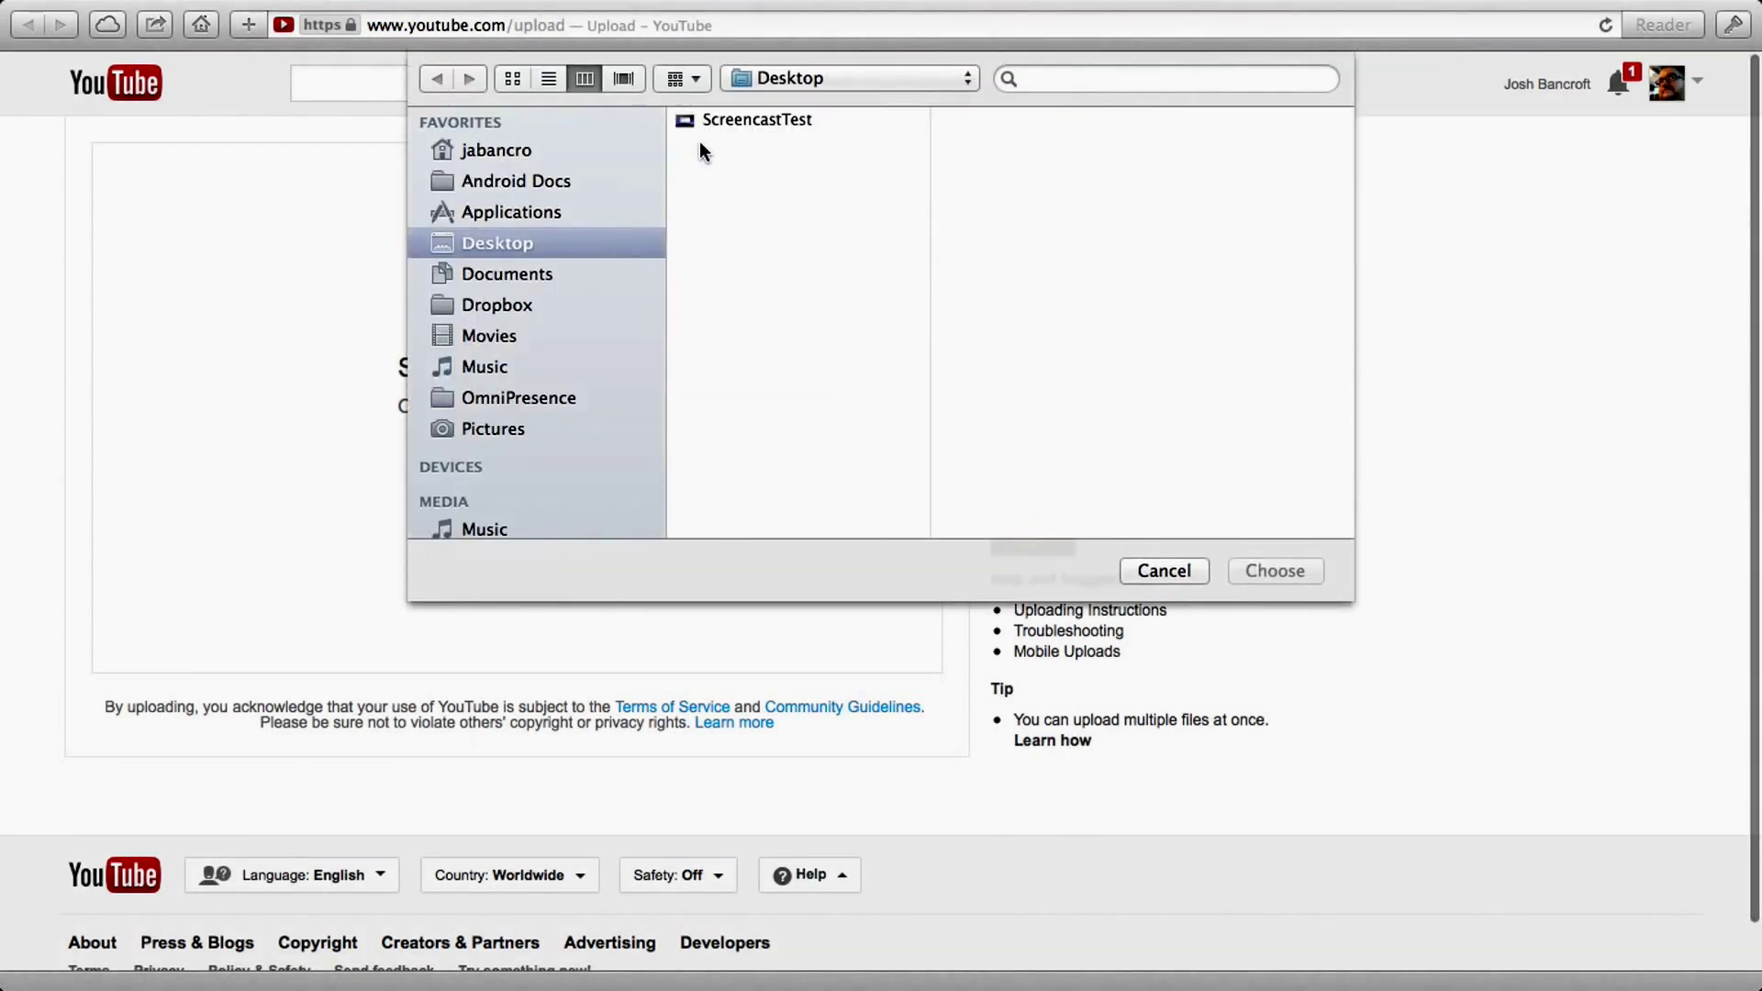
pyautogui.click(735, 117)
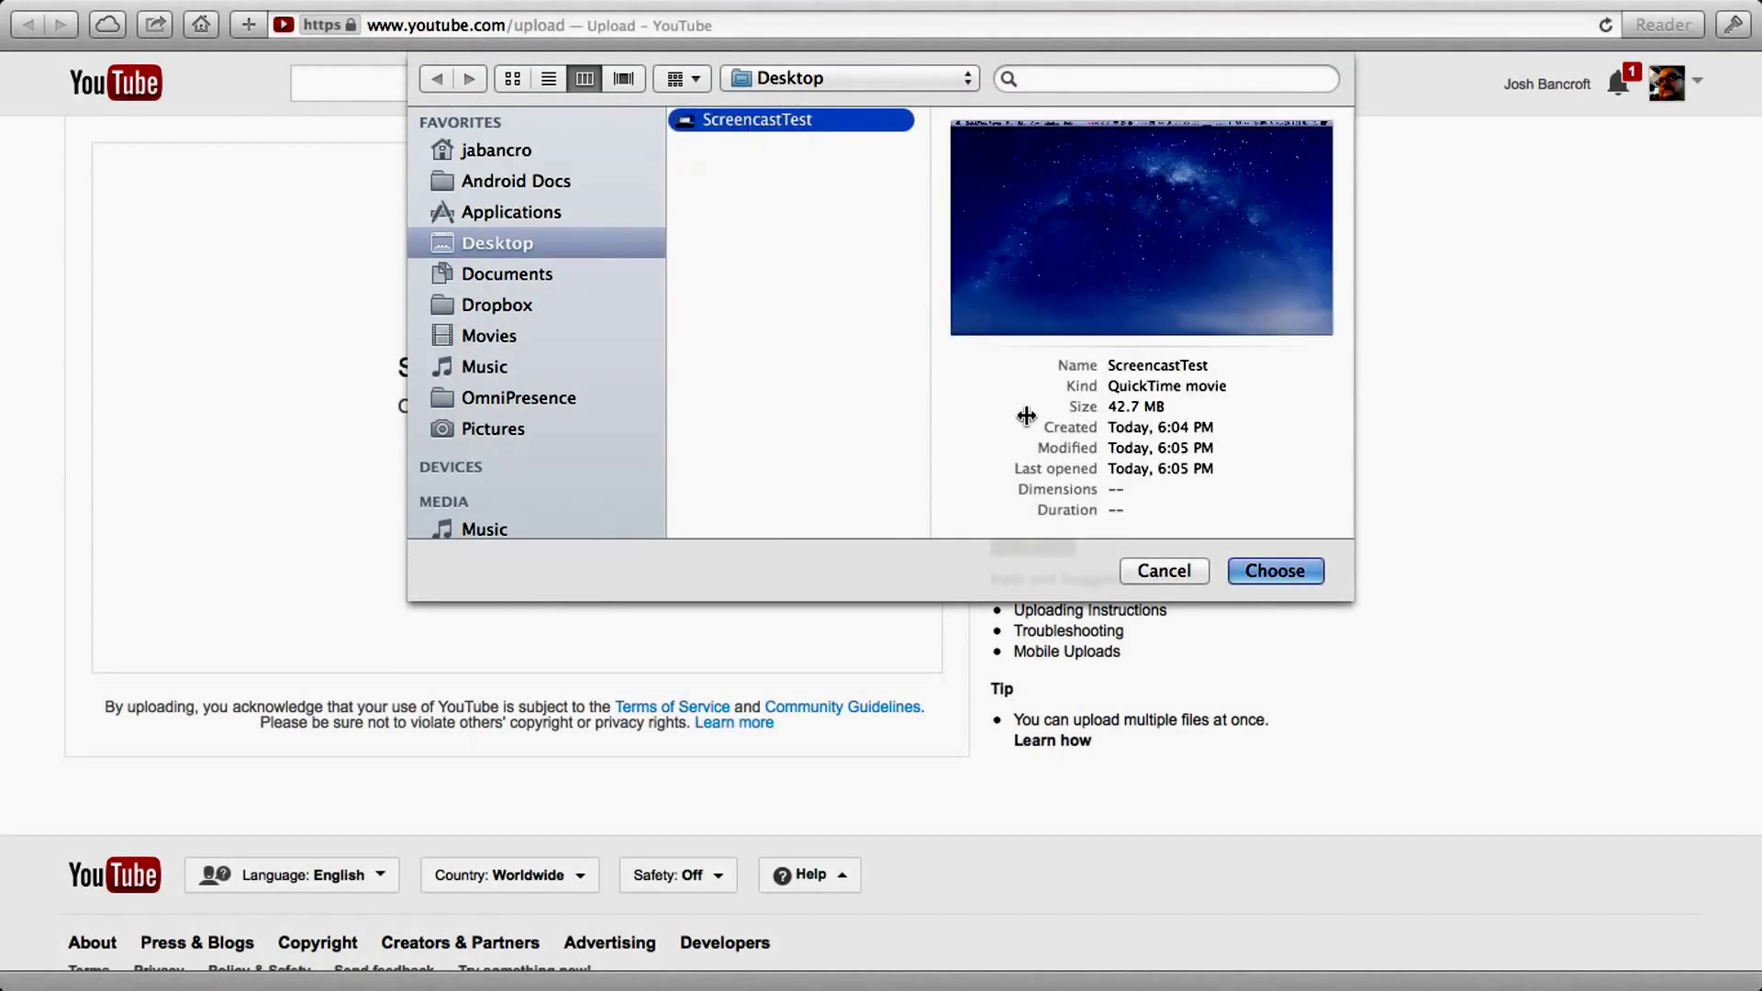
pyautogui.click(1266, 569)
pyautogui.scroll(-1, 582, 495)
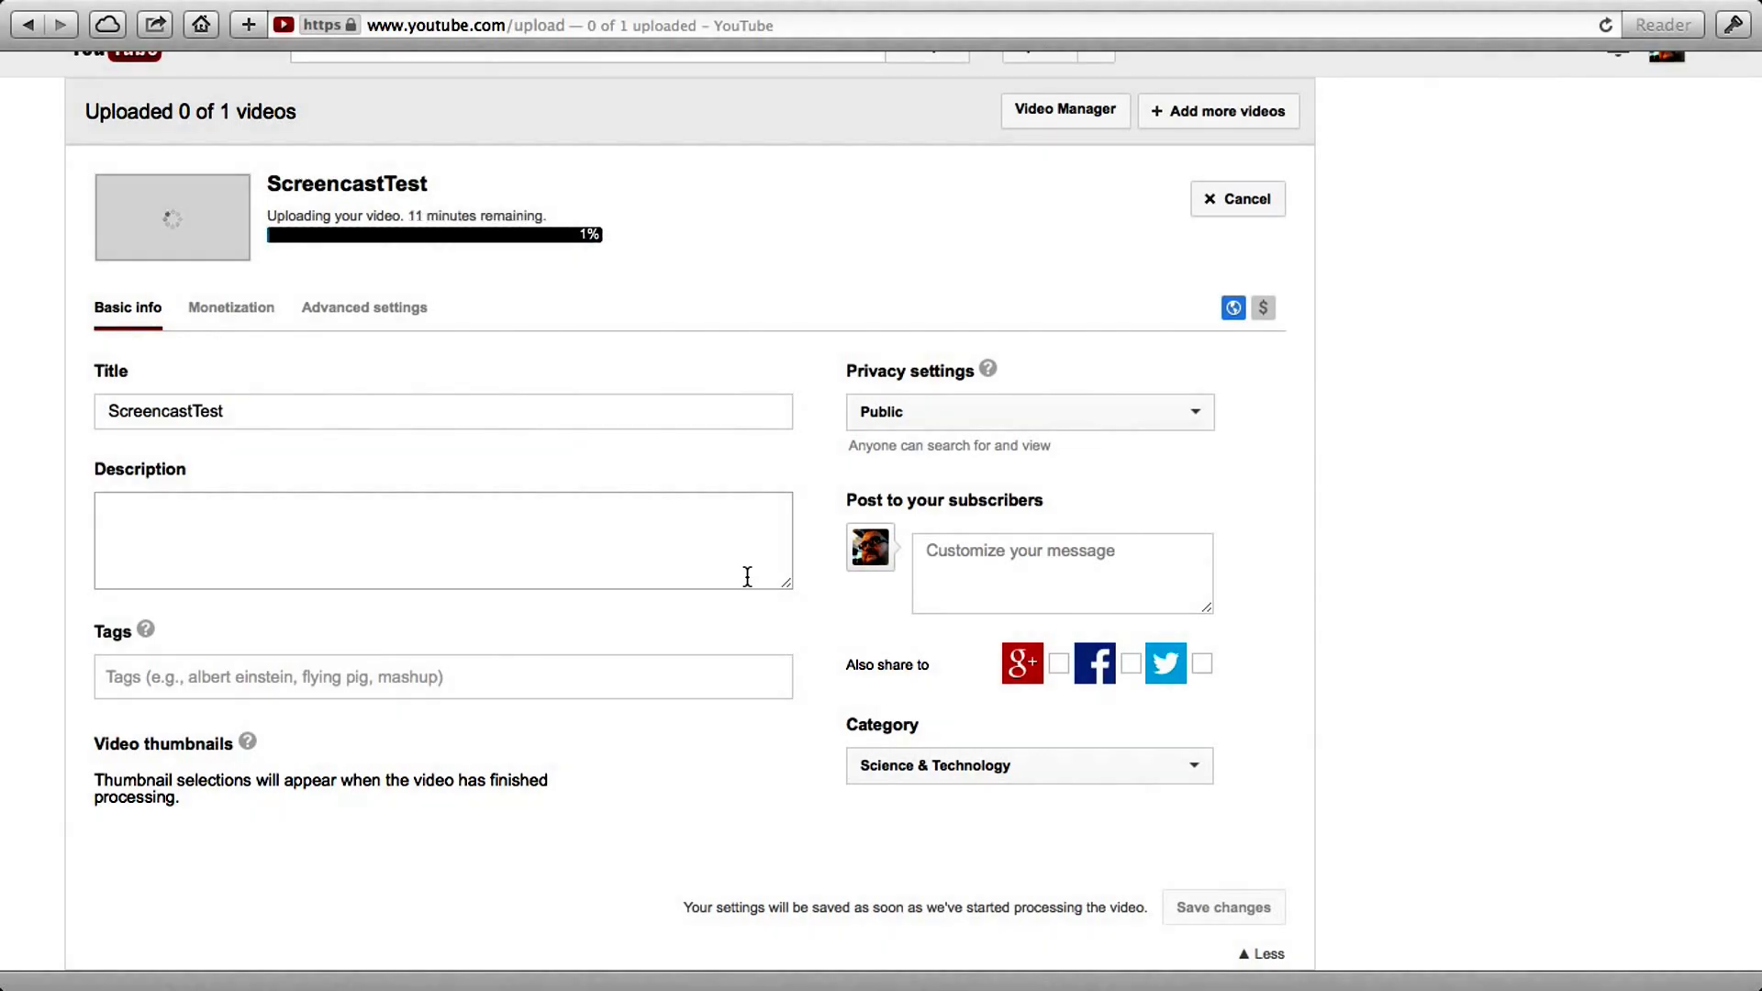
pyautogui.hotkey('ctrl', 'Left')
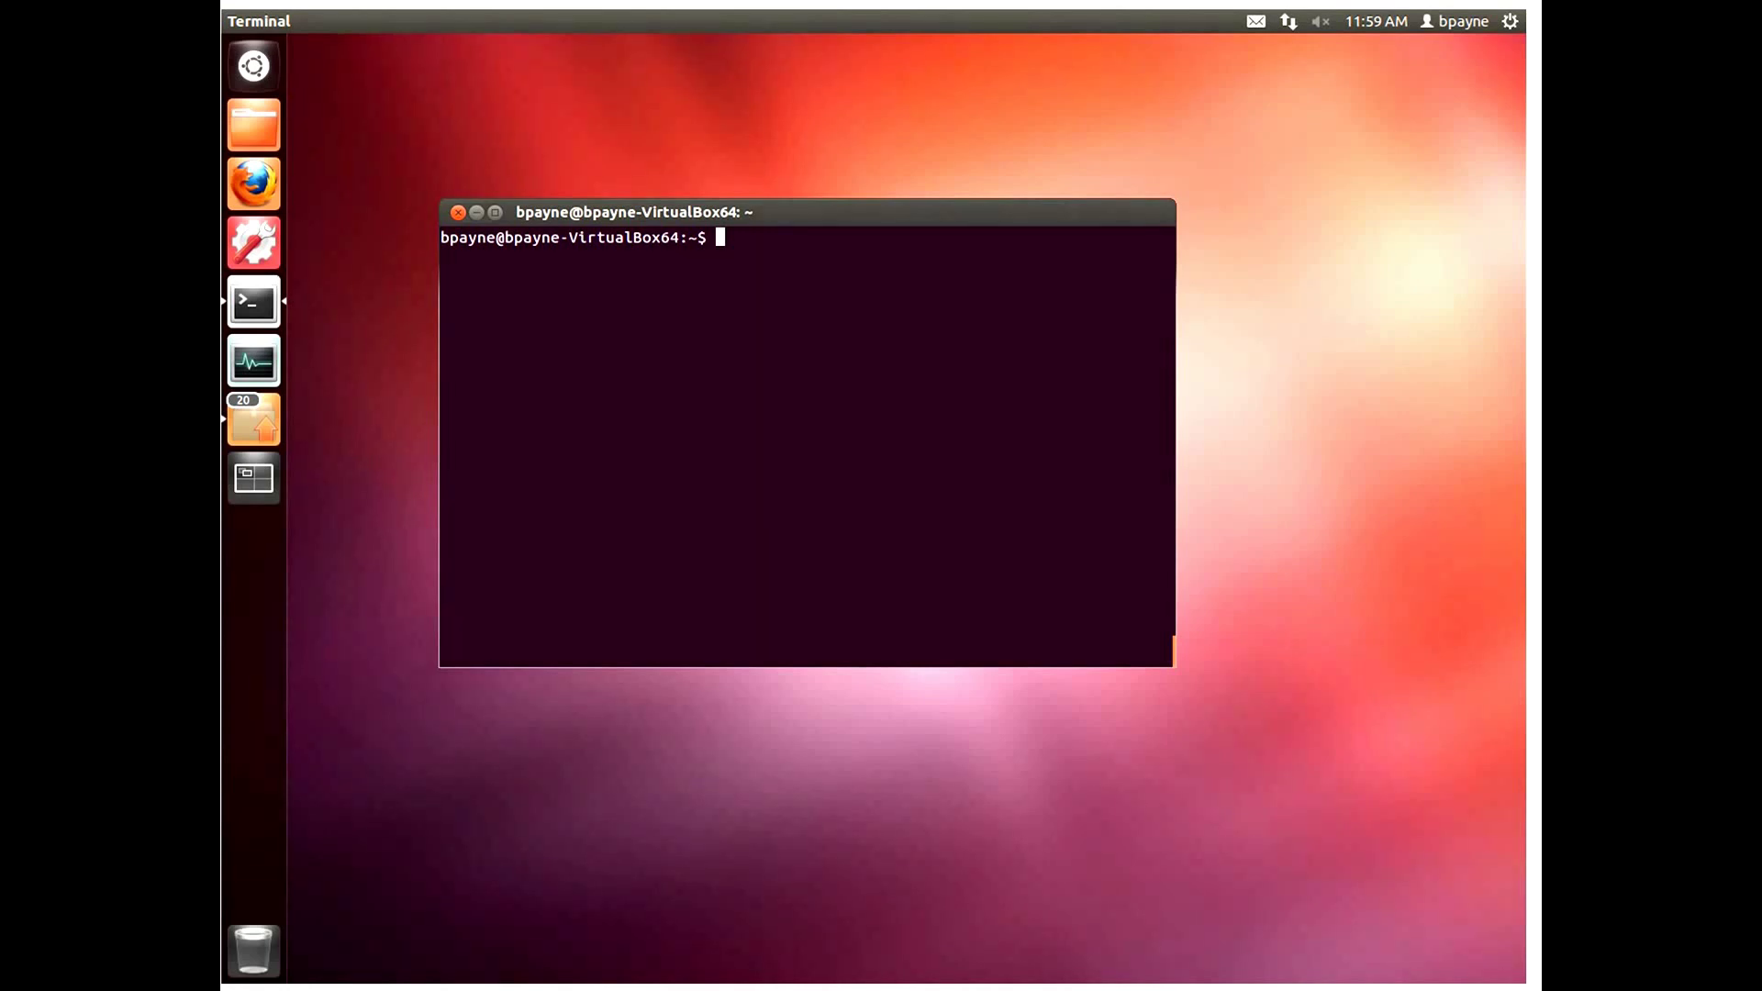
# Step: Run sudo apt-get update and upgrade, then clear the terminal
pyautogui.write('sudo apt-get update; sudo apt-get upgrade')
pyautogui.press('Return')
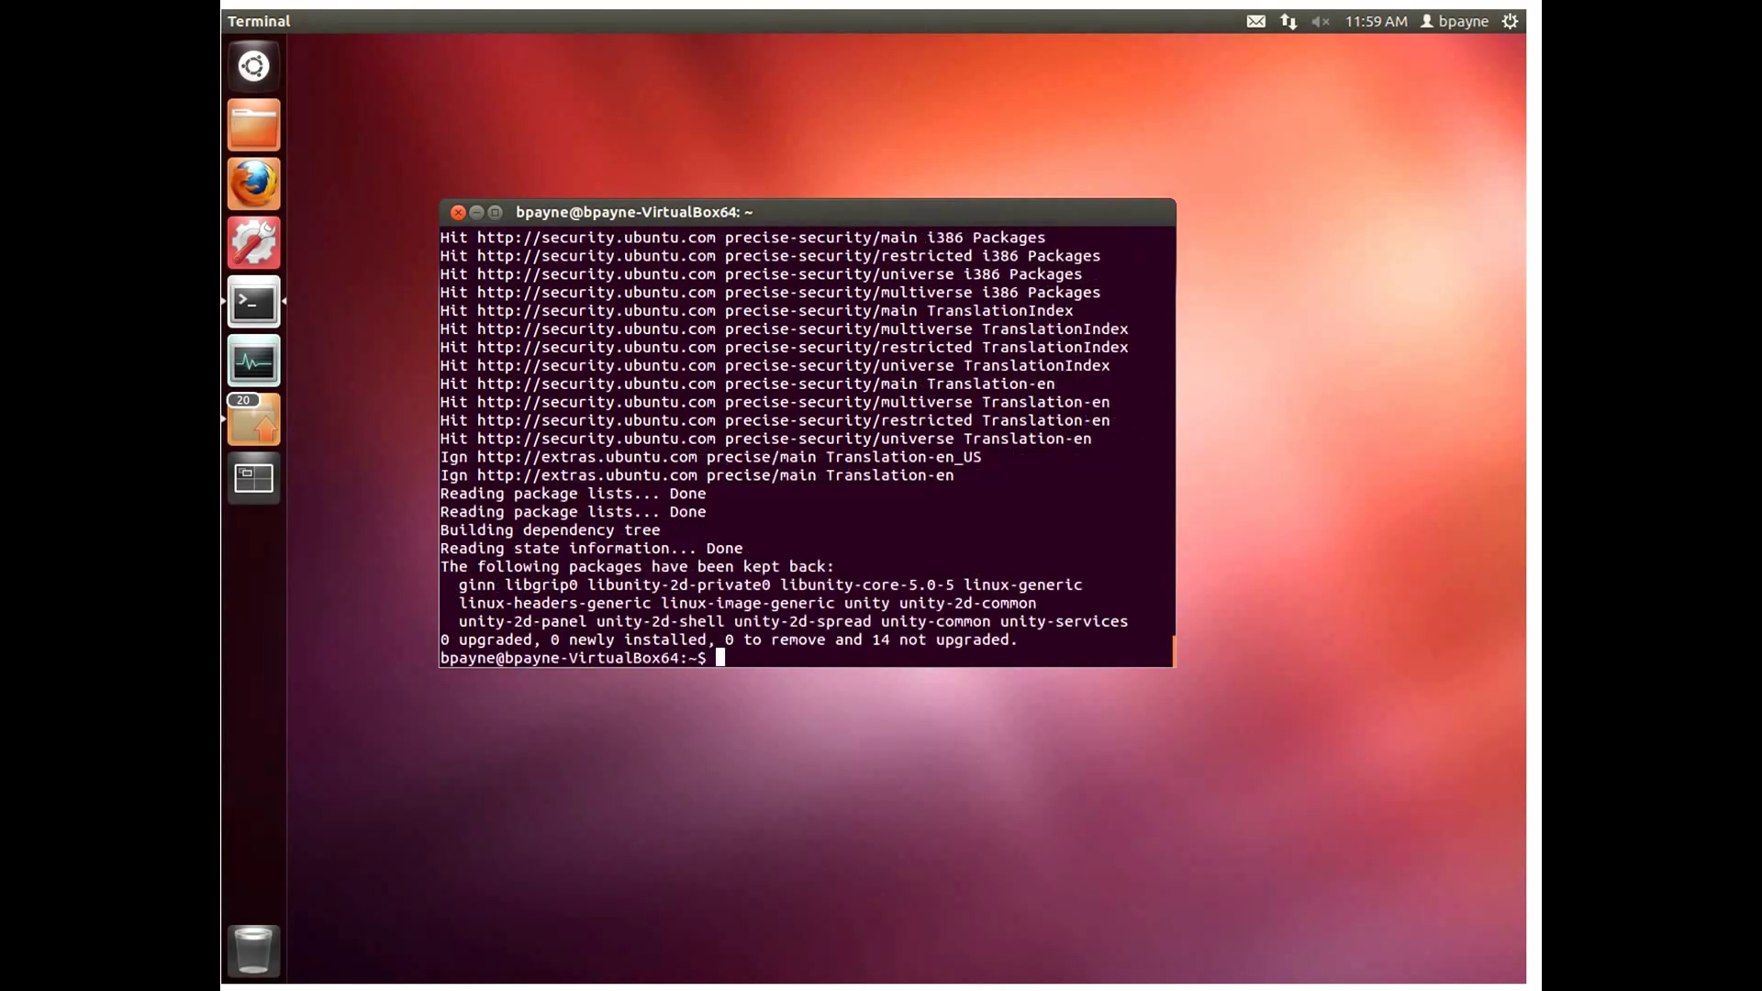
pyautogui.press('Return')
pyautogui.press('Return')
pyautogui.press('Return')
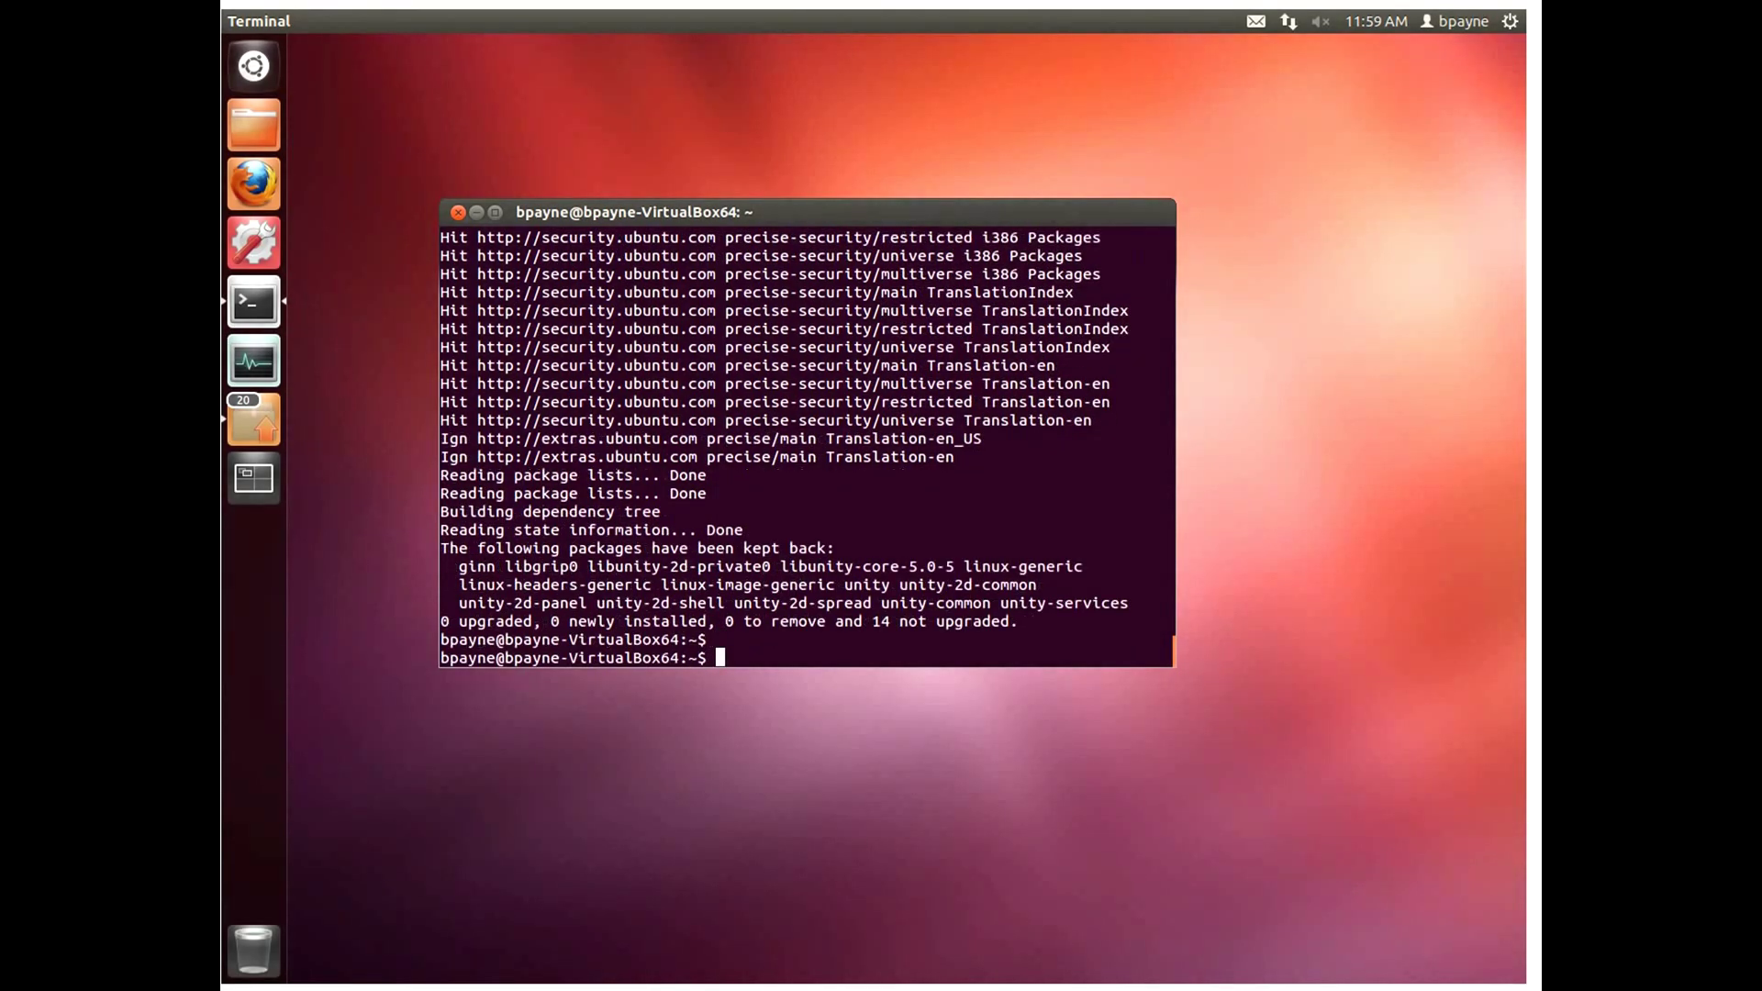
pyautogui.hotkey('ctrl', 'l')
# Step: Install gtk-recordmydesktop and devede with apt-get, confirming with y
pyautogui.write('sudo ')
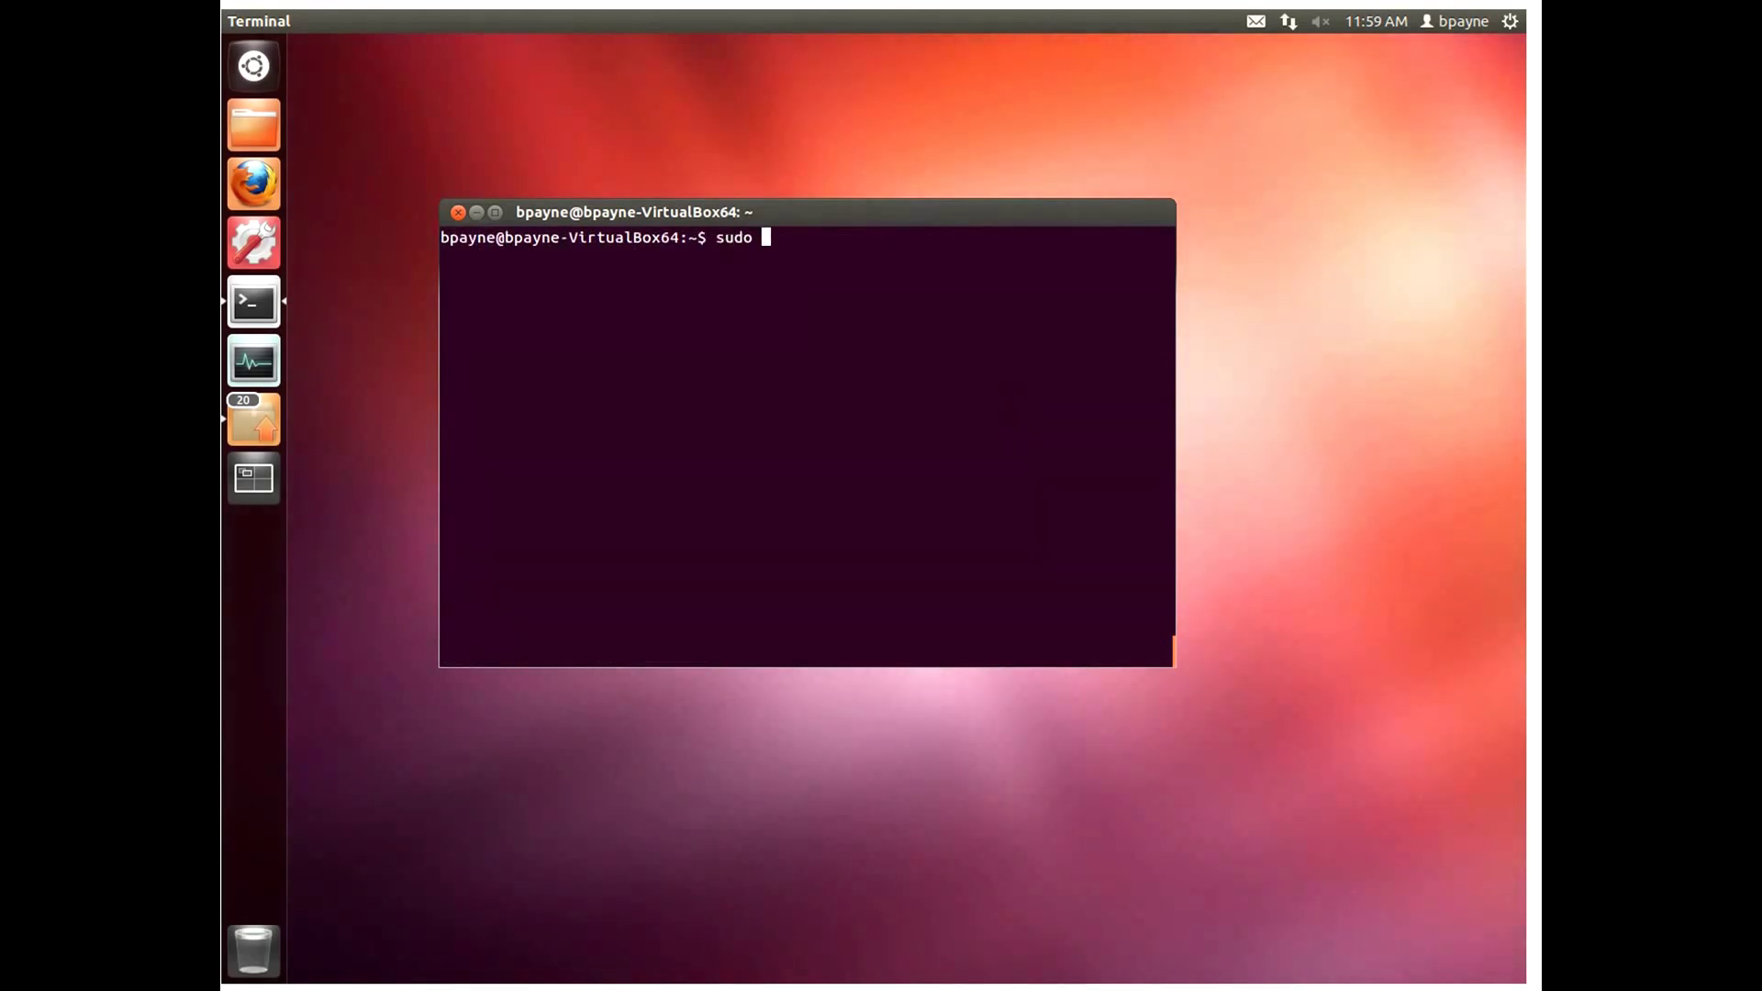
pyautogui.write('apt-ge')
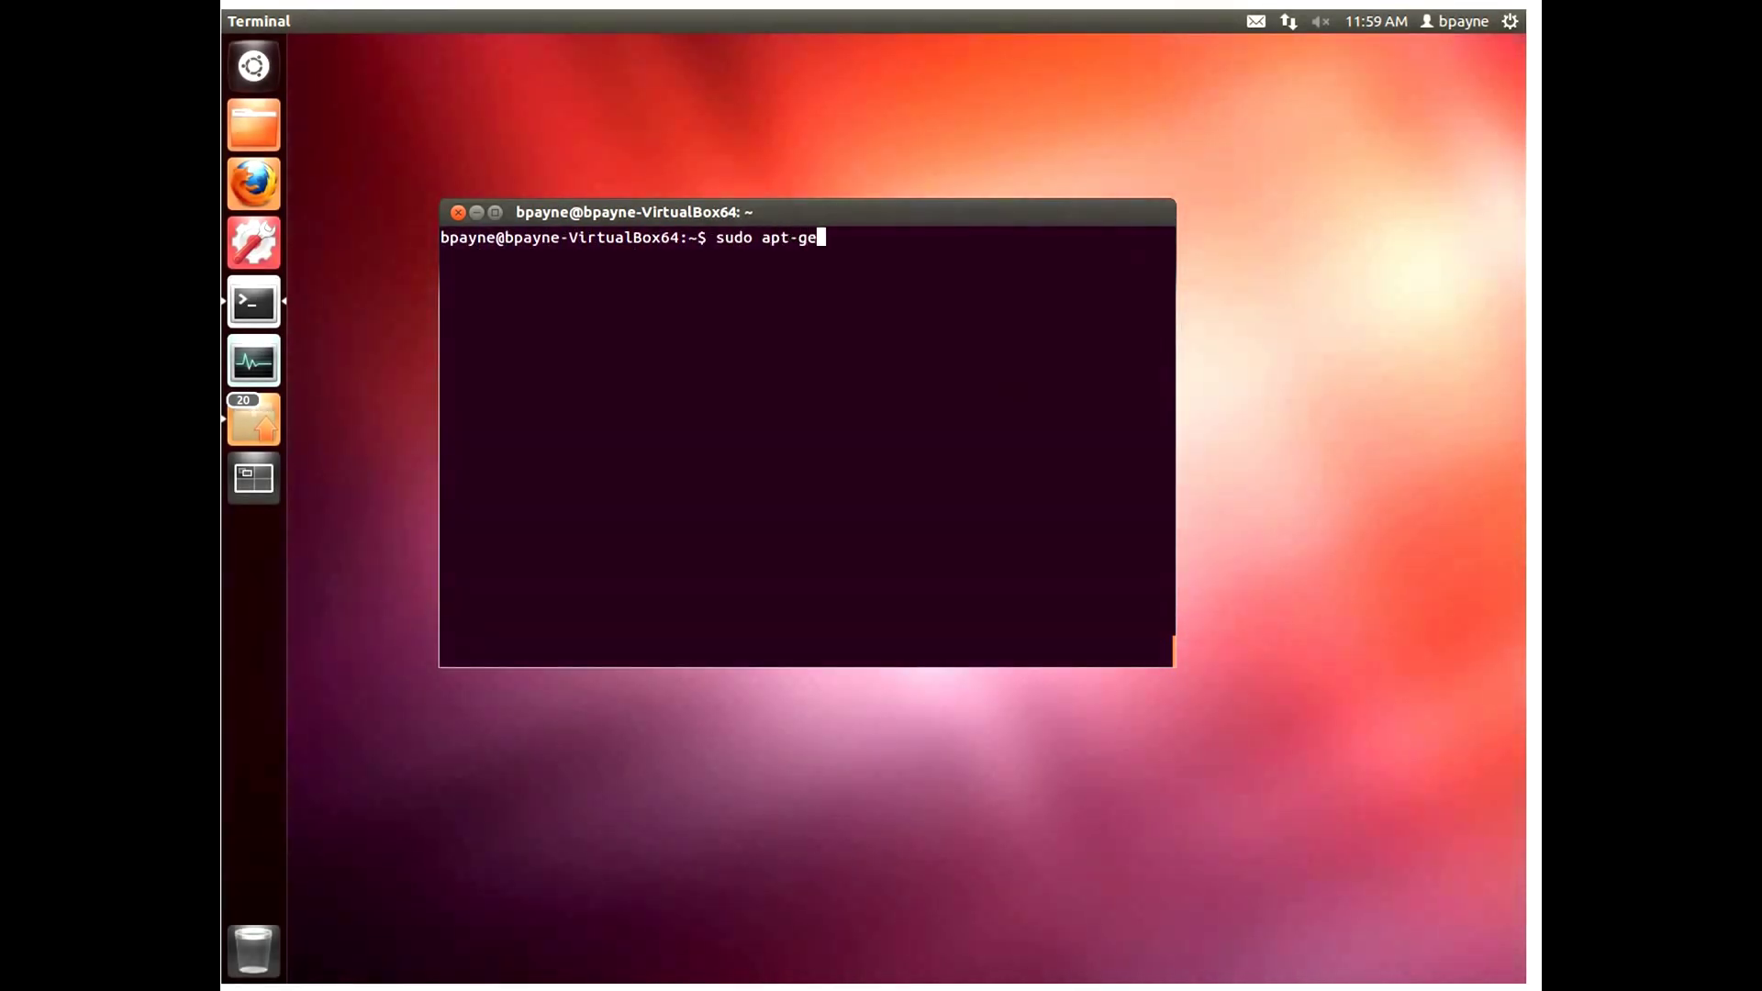
pyautogui.write('t install gtk-recordmyde')
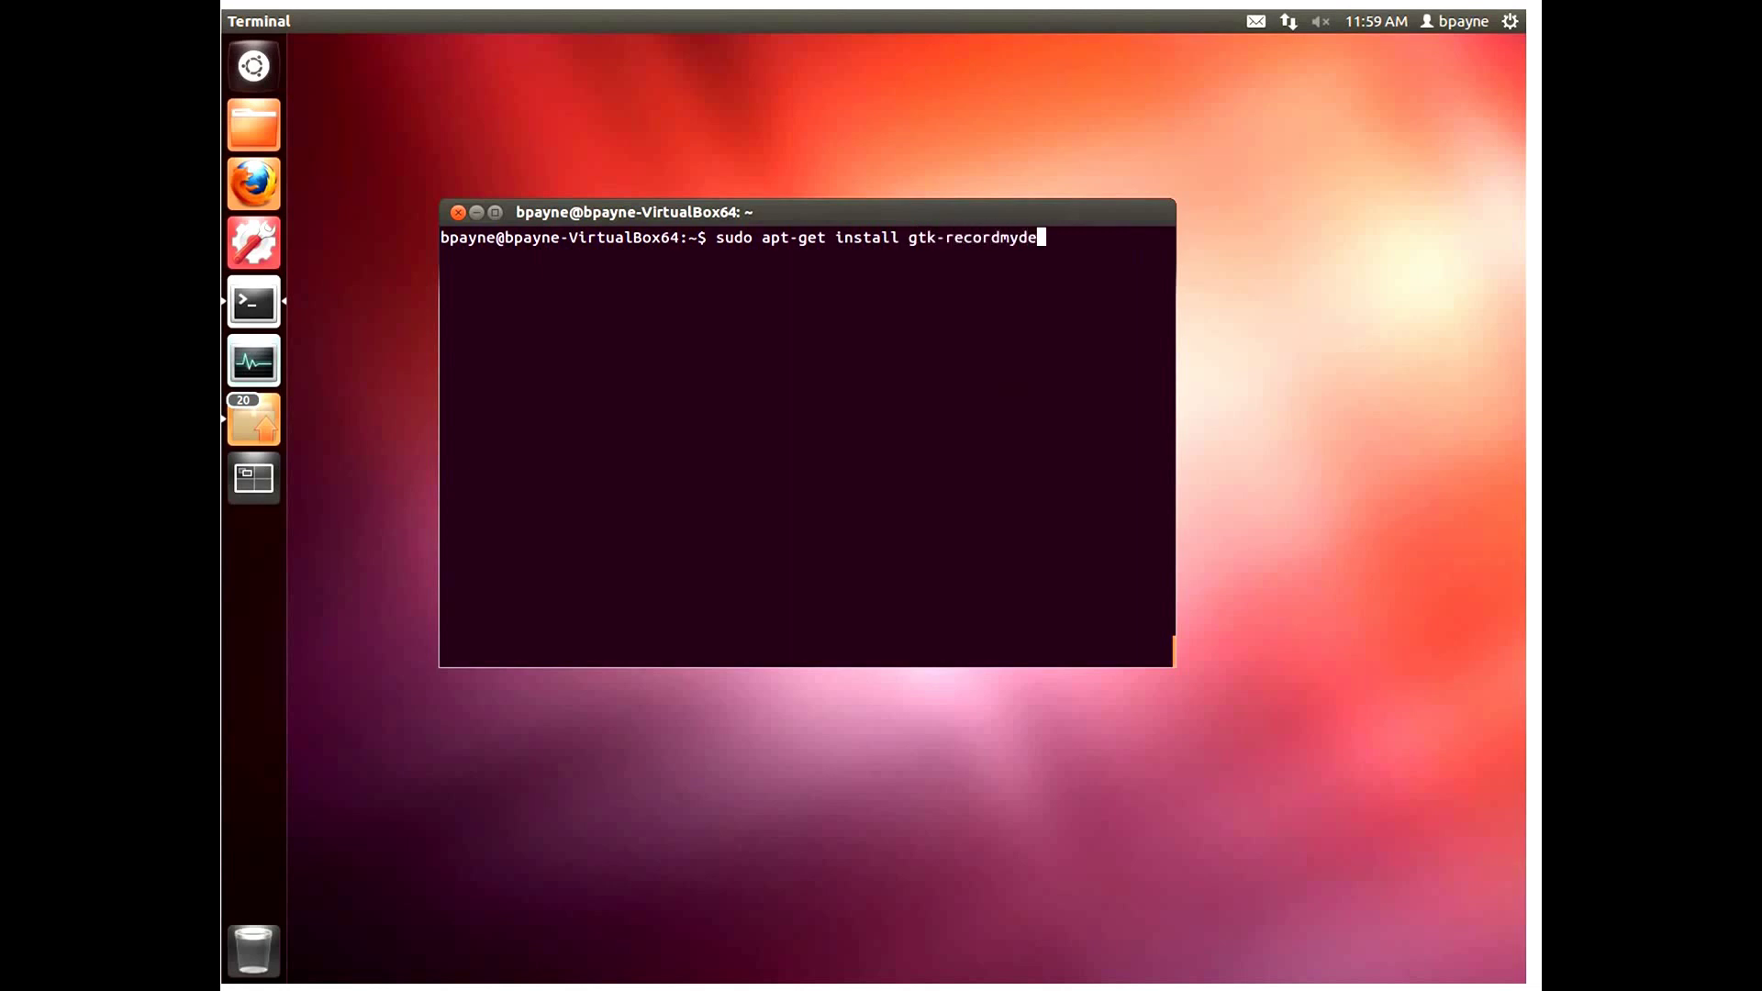
pyautogui.write('sktop devede')
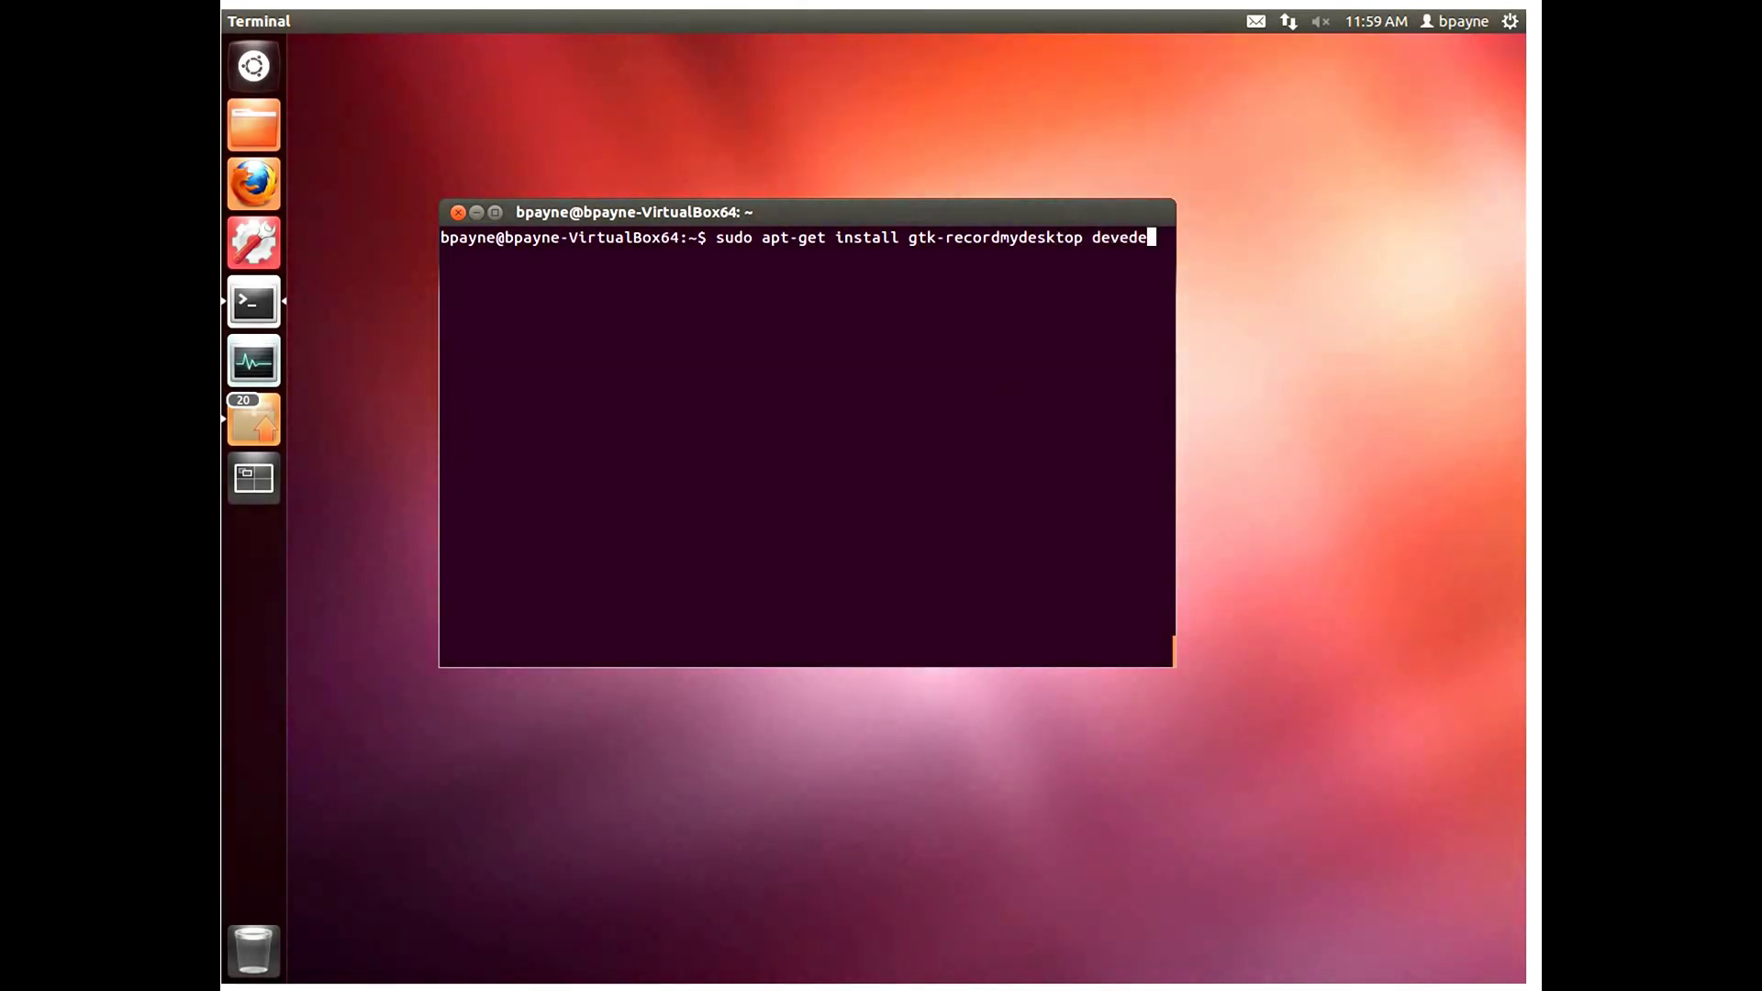
pyautogui.press('Return')
pyautogui.write('y')
pyautogui.press('Return')
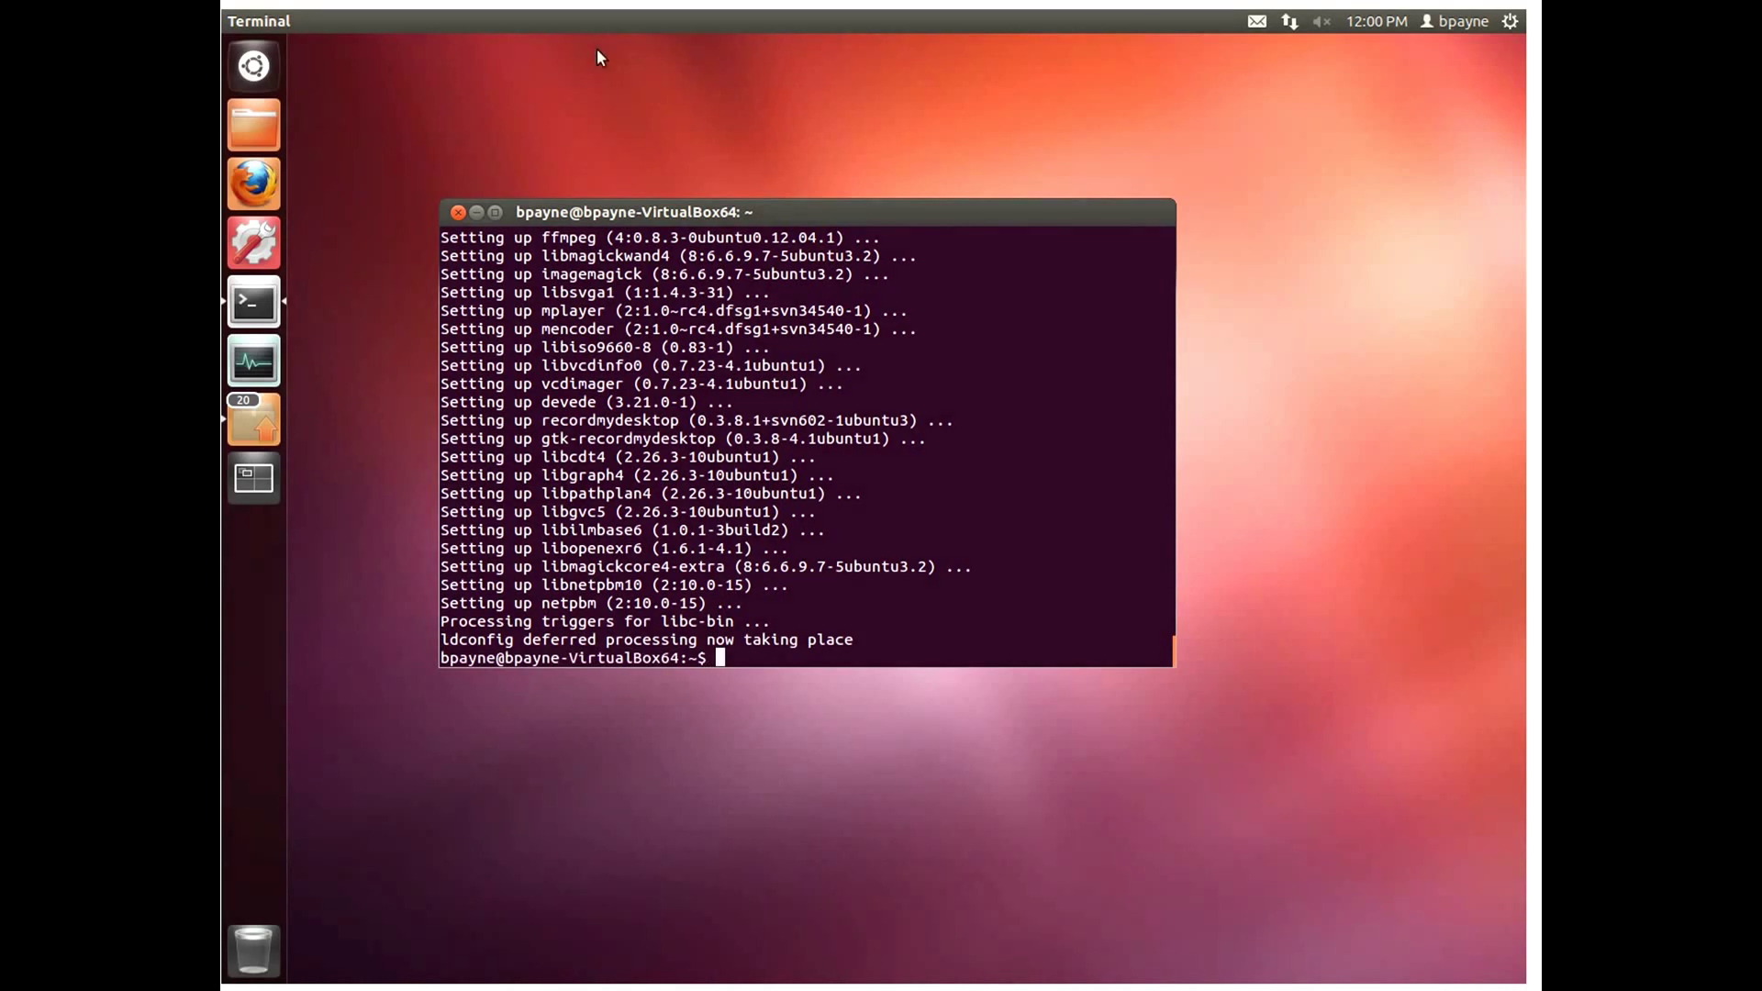
# Step: Launch RecordMyDesktop from a 're' Dash search and lock it to the launcher
pyautogui.click(260, 77)
pyautogui.write('re')
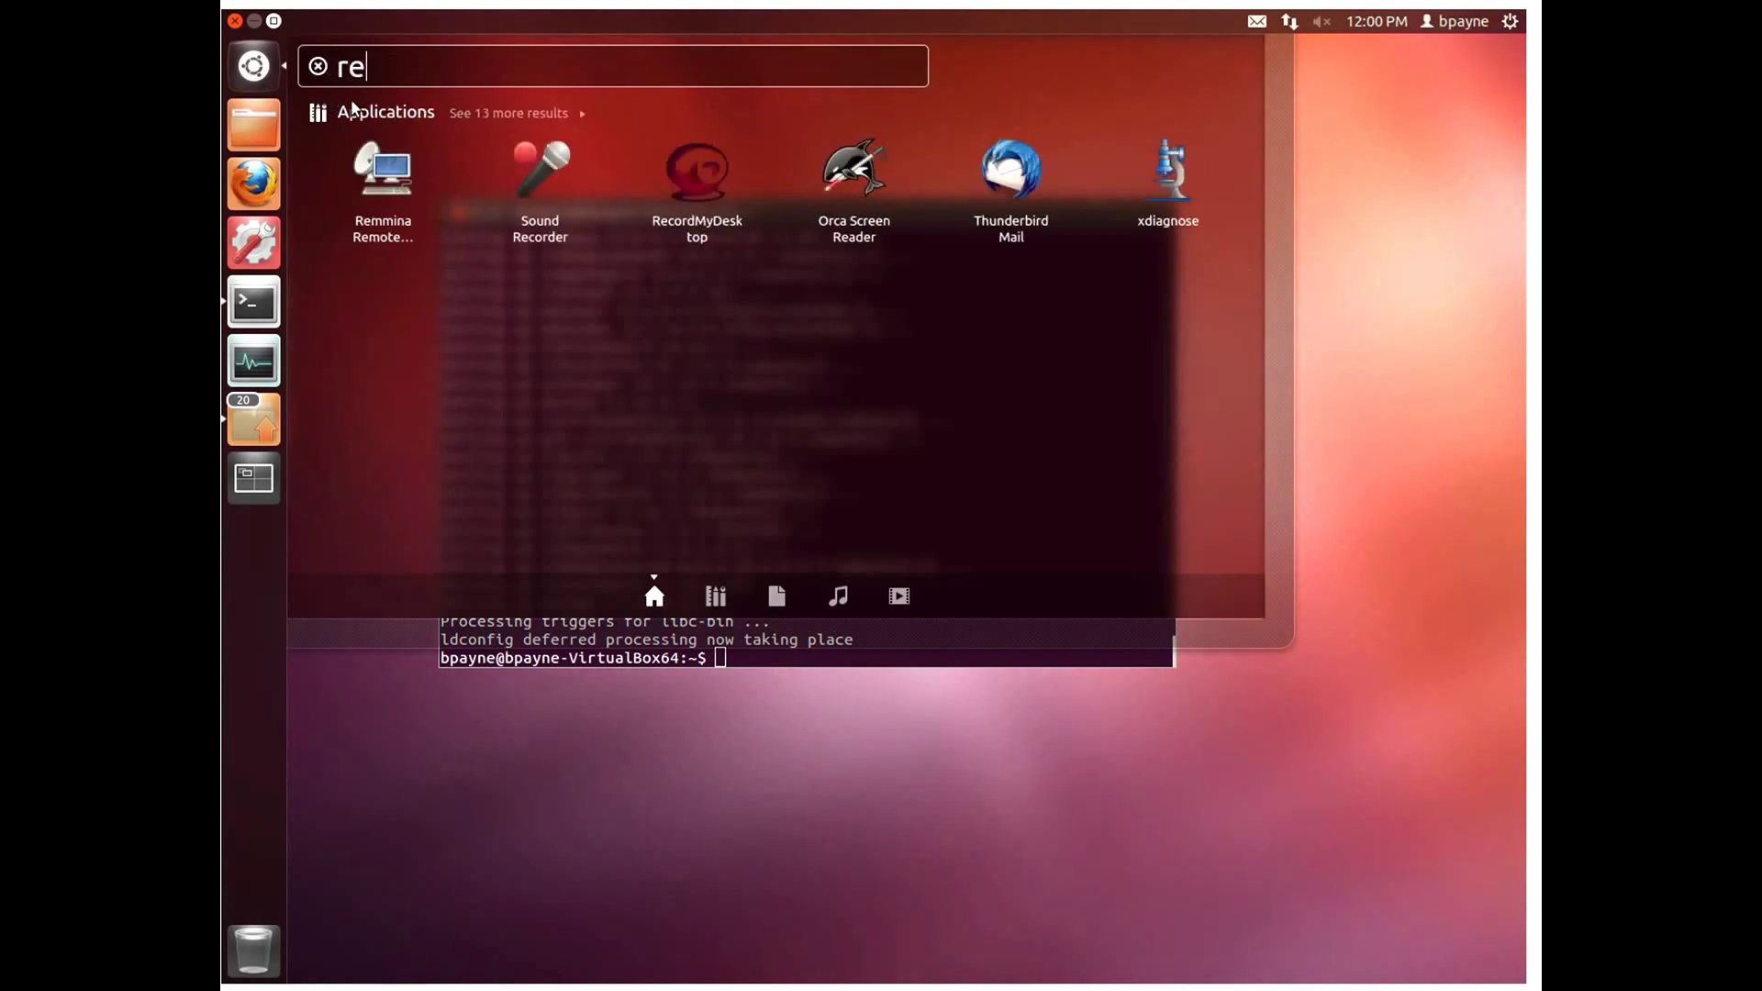
pyautogui.click(688, 171)
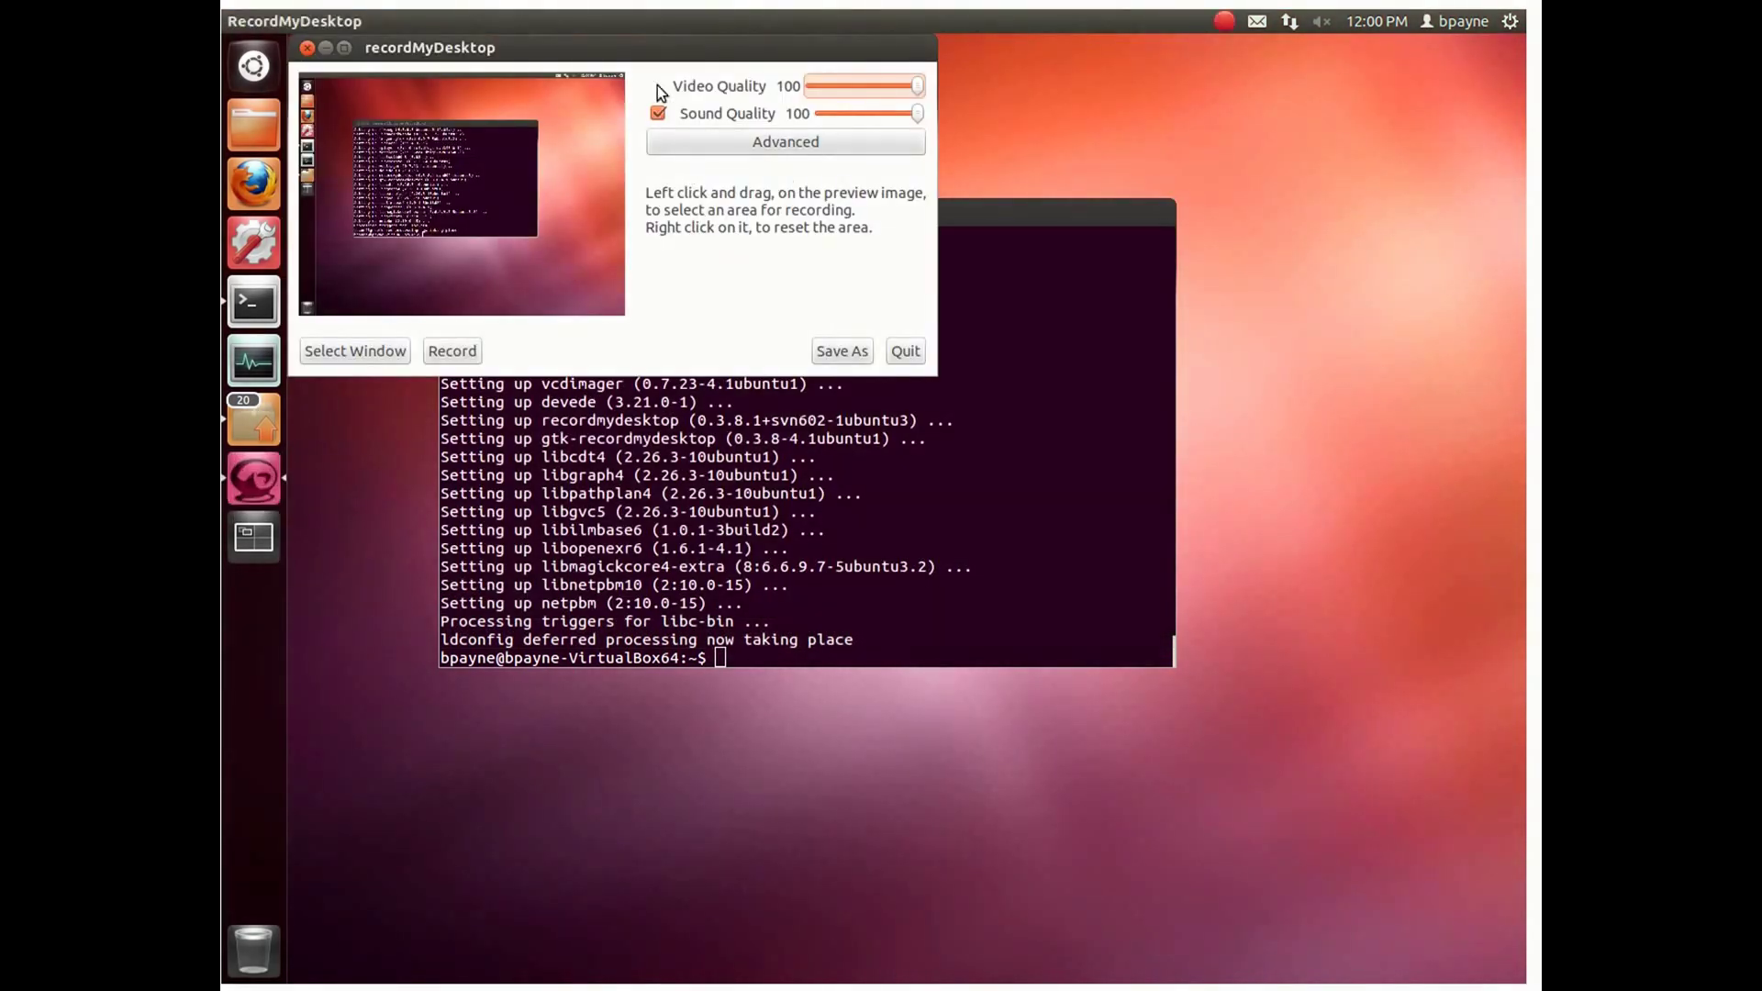
pyautogui.moveTo(613, 60); pyautogui.dragTo(806, 210)
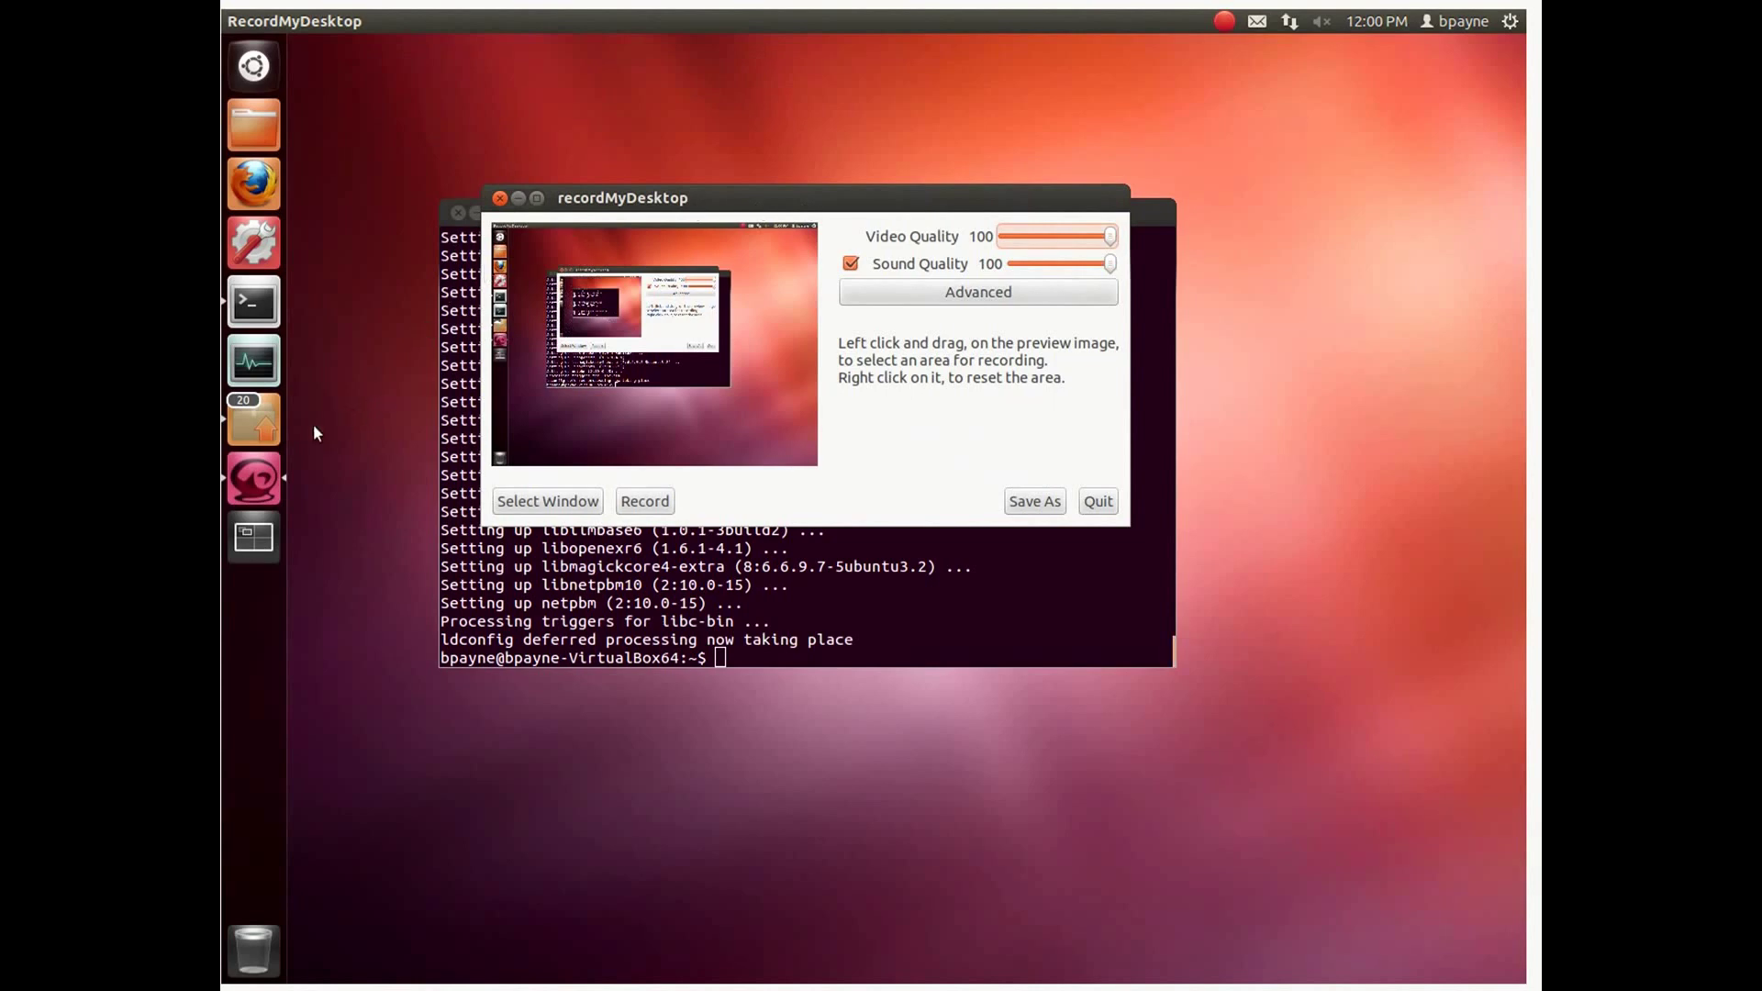
pyautogui.rightClick(246, 488)
pyautogui.click(394, 509)
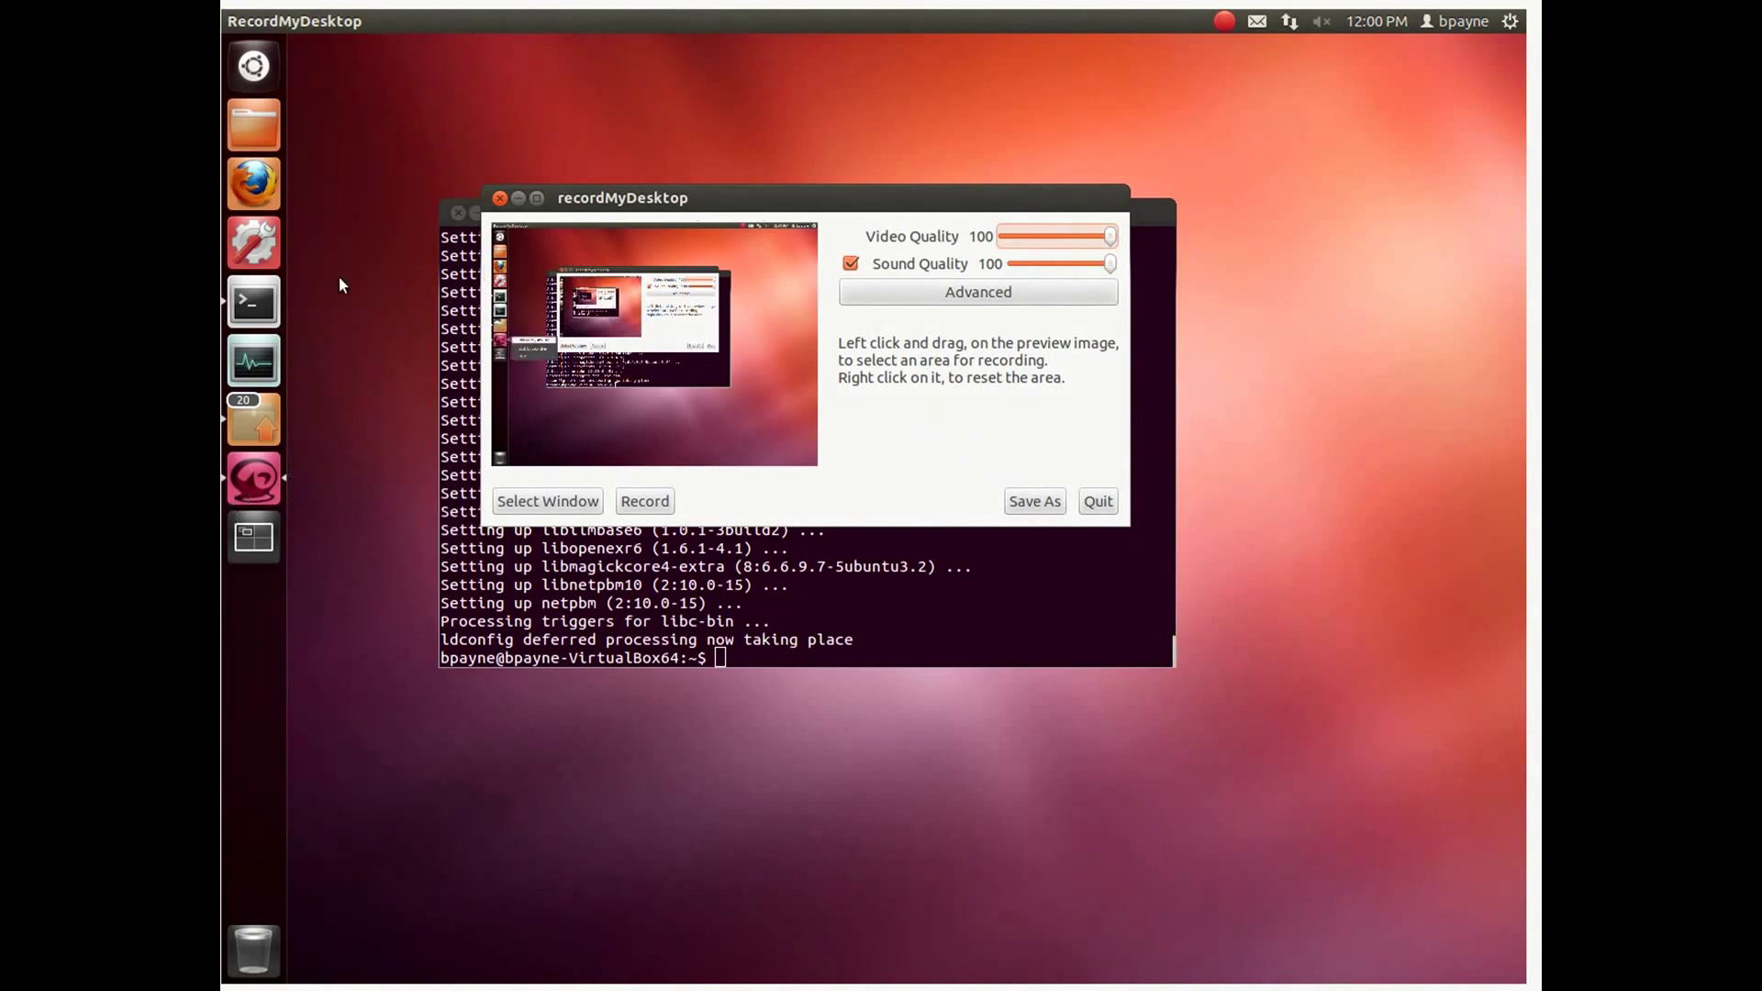
# Step: Launch DeVeDe from a 'dev' Dash search, lock it to the launcher, then quit it
pyautogui.click(252, 84)
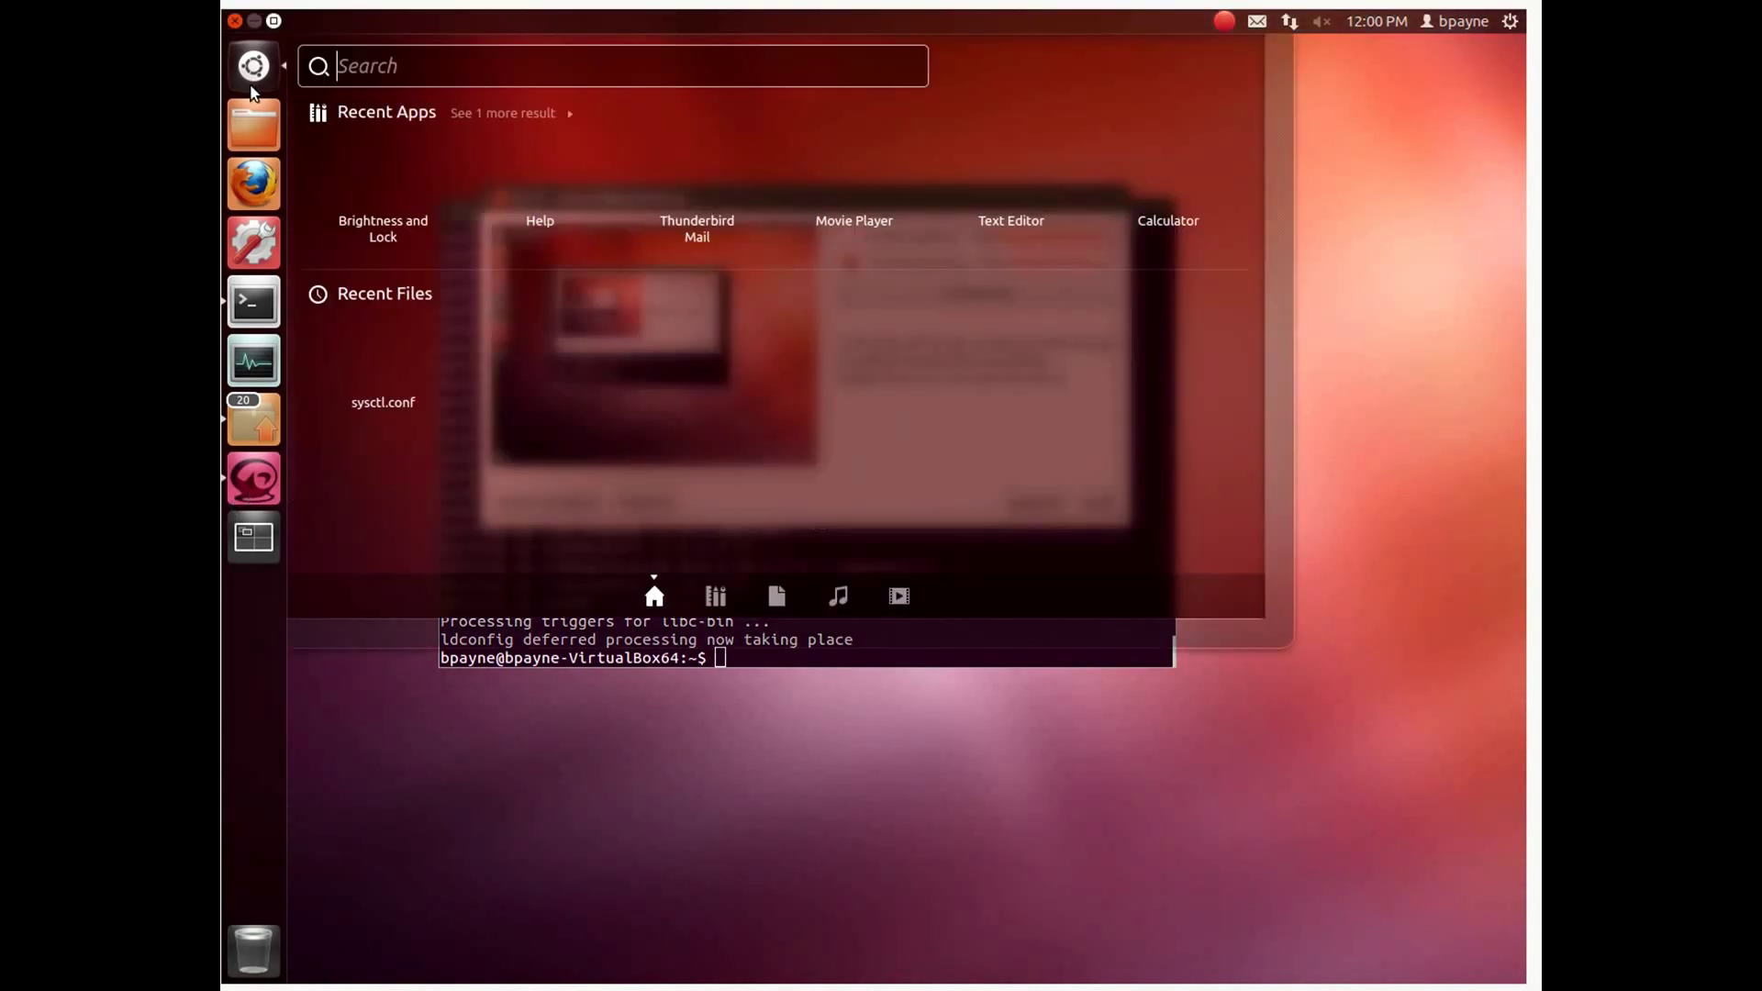
pyautogui.write('dev')
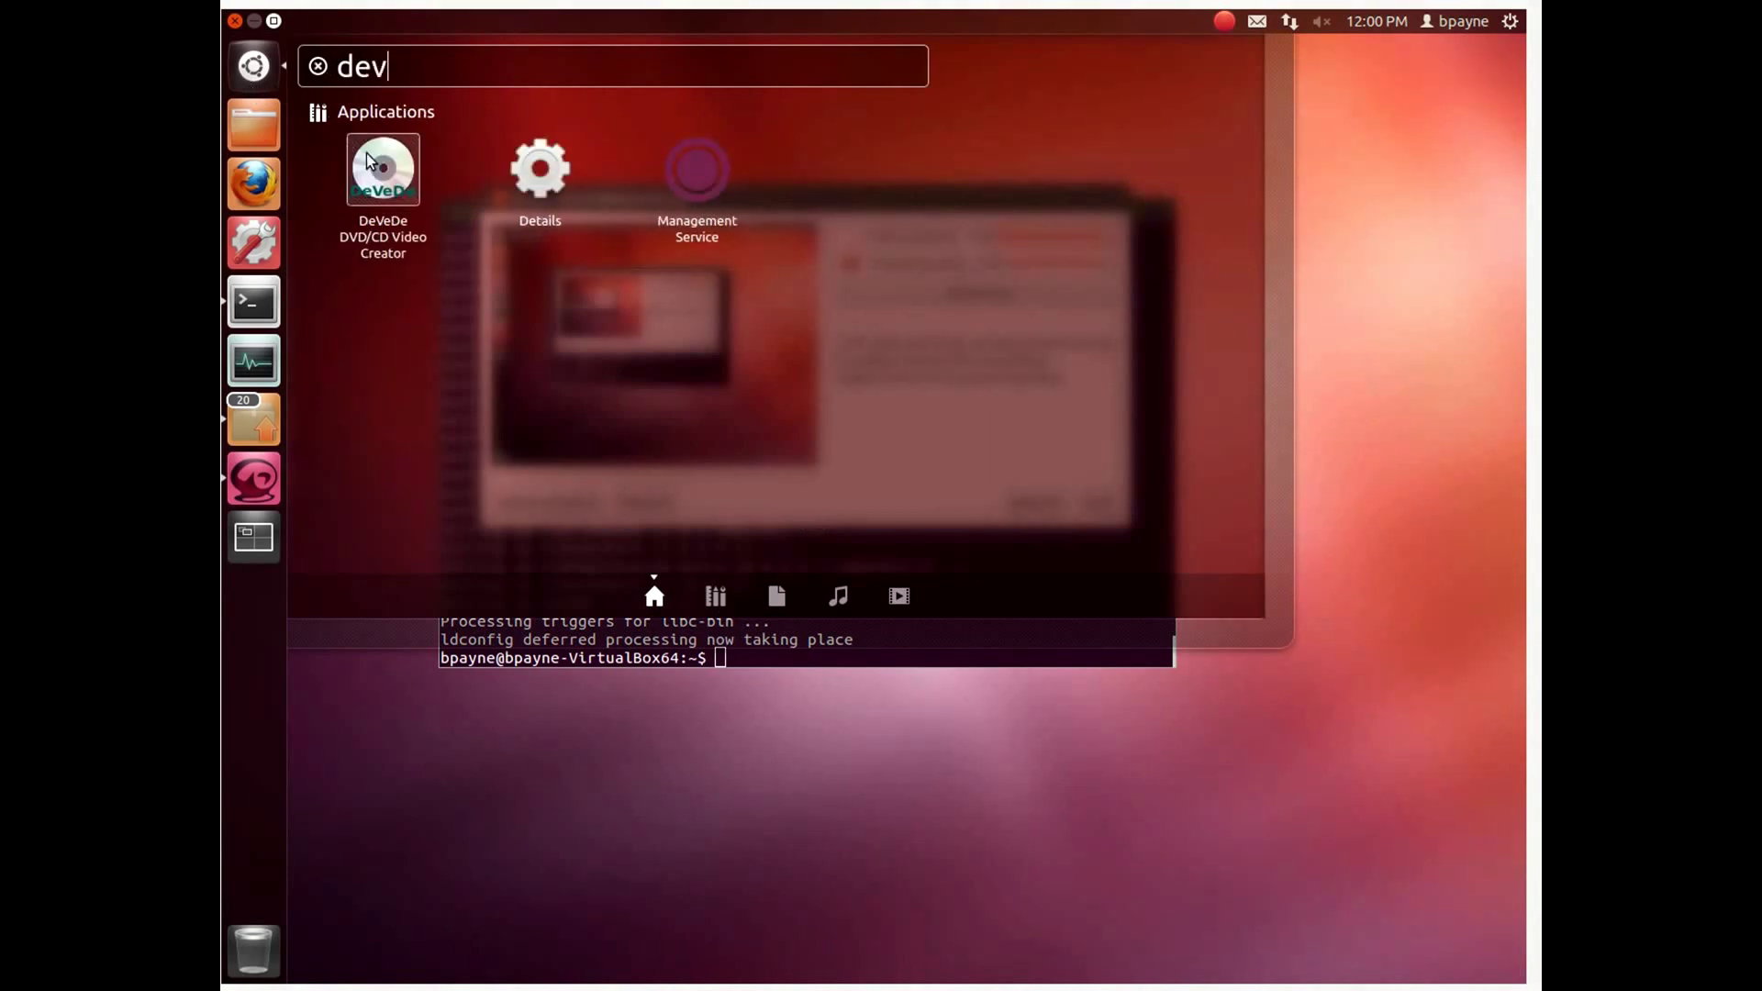
pyautogui.click(367, 152)
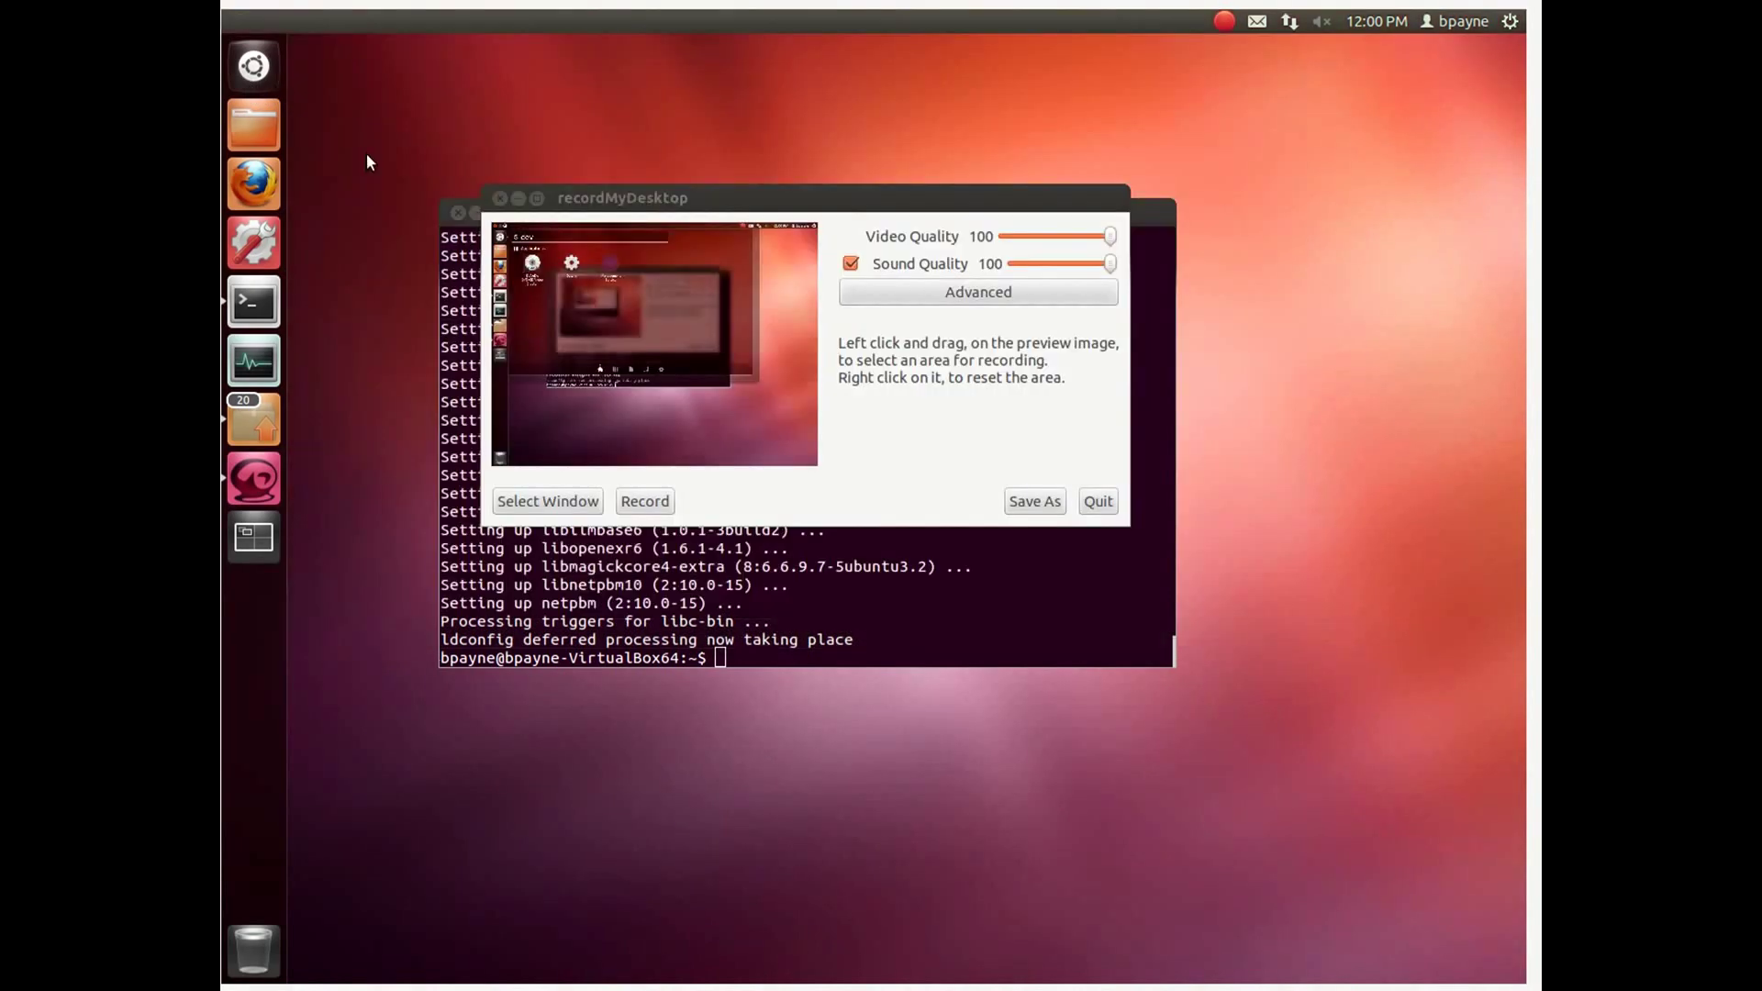
pyautogui.rightClick(239, 530)
pyautogui.click(561, 300)
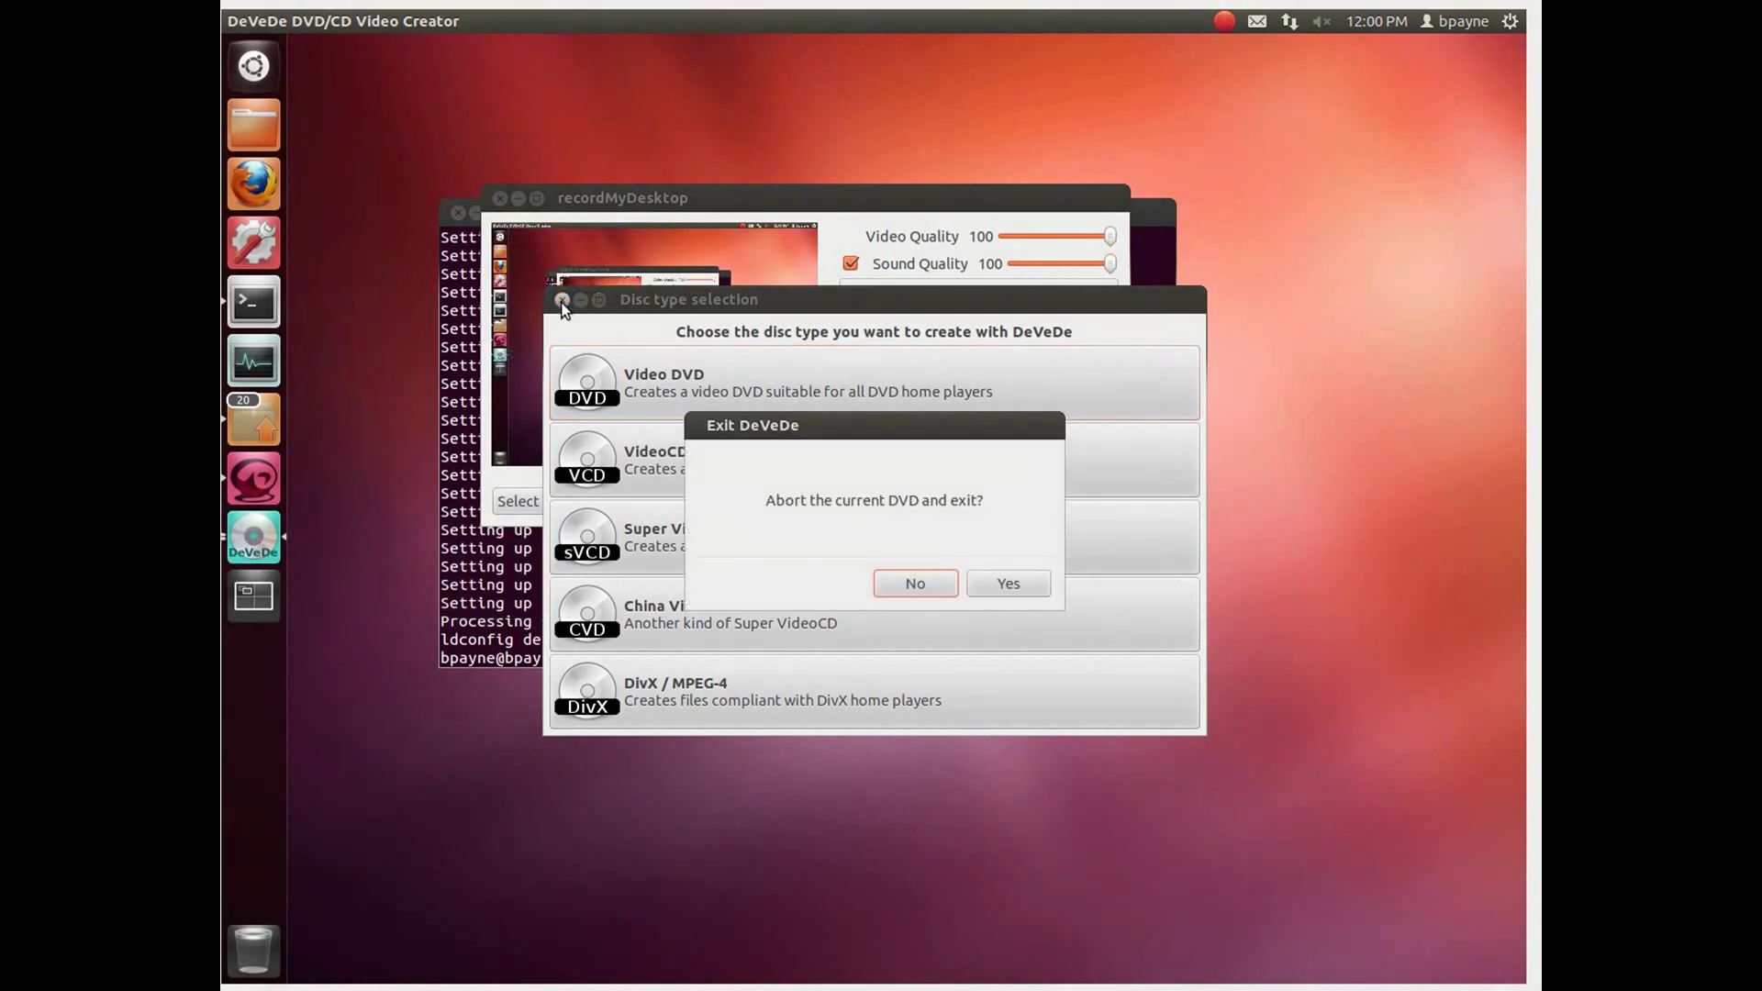
pyautogui.click(996, 589)
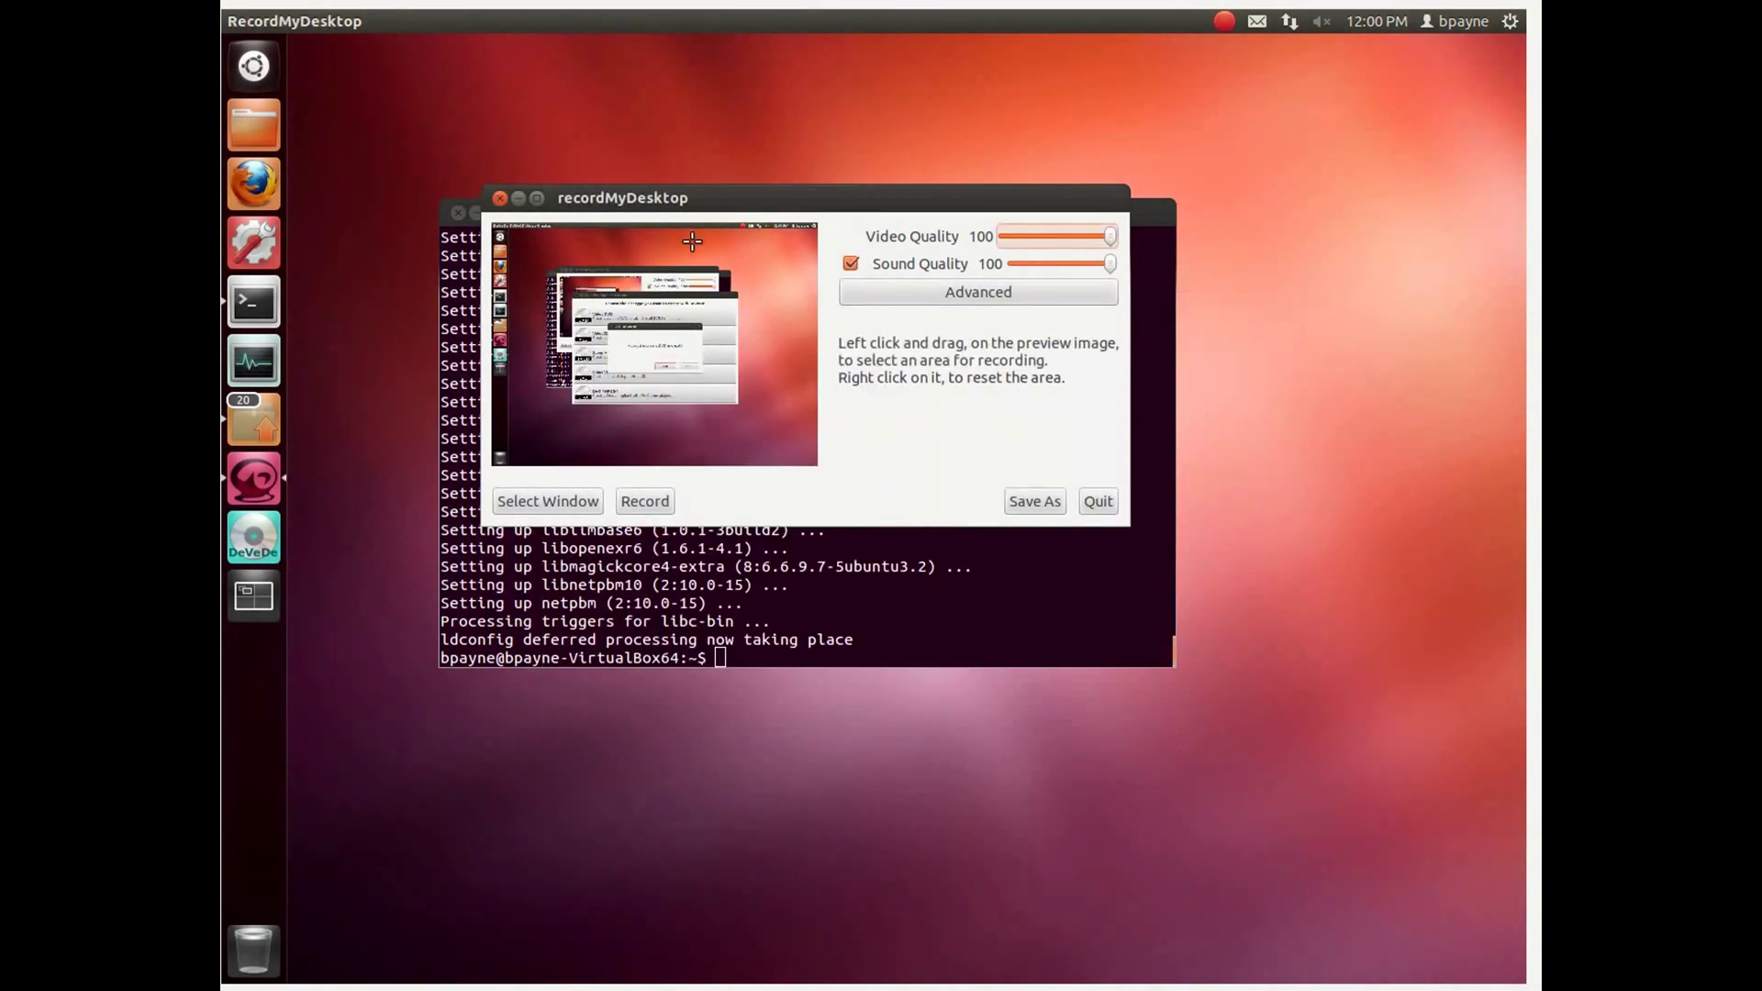
pyautogui.moveTo(735, 203); pyautogui.dragTo(640, 152)
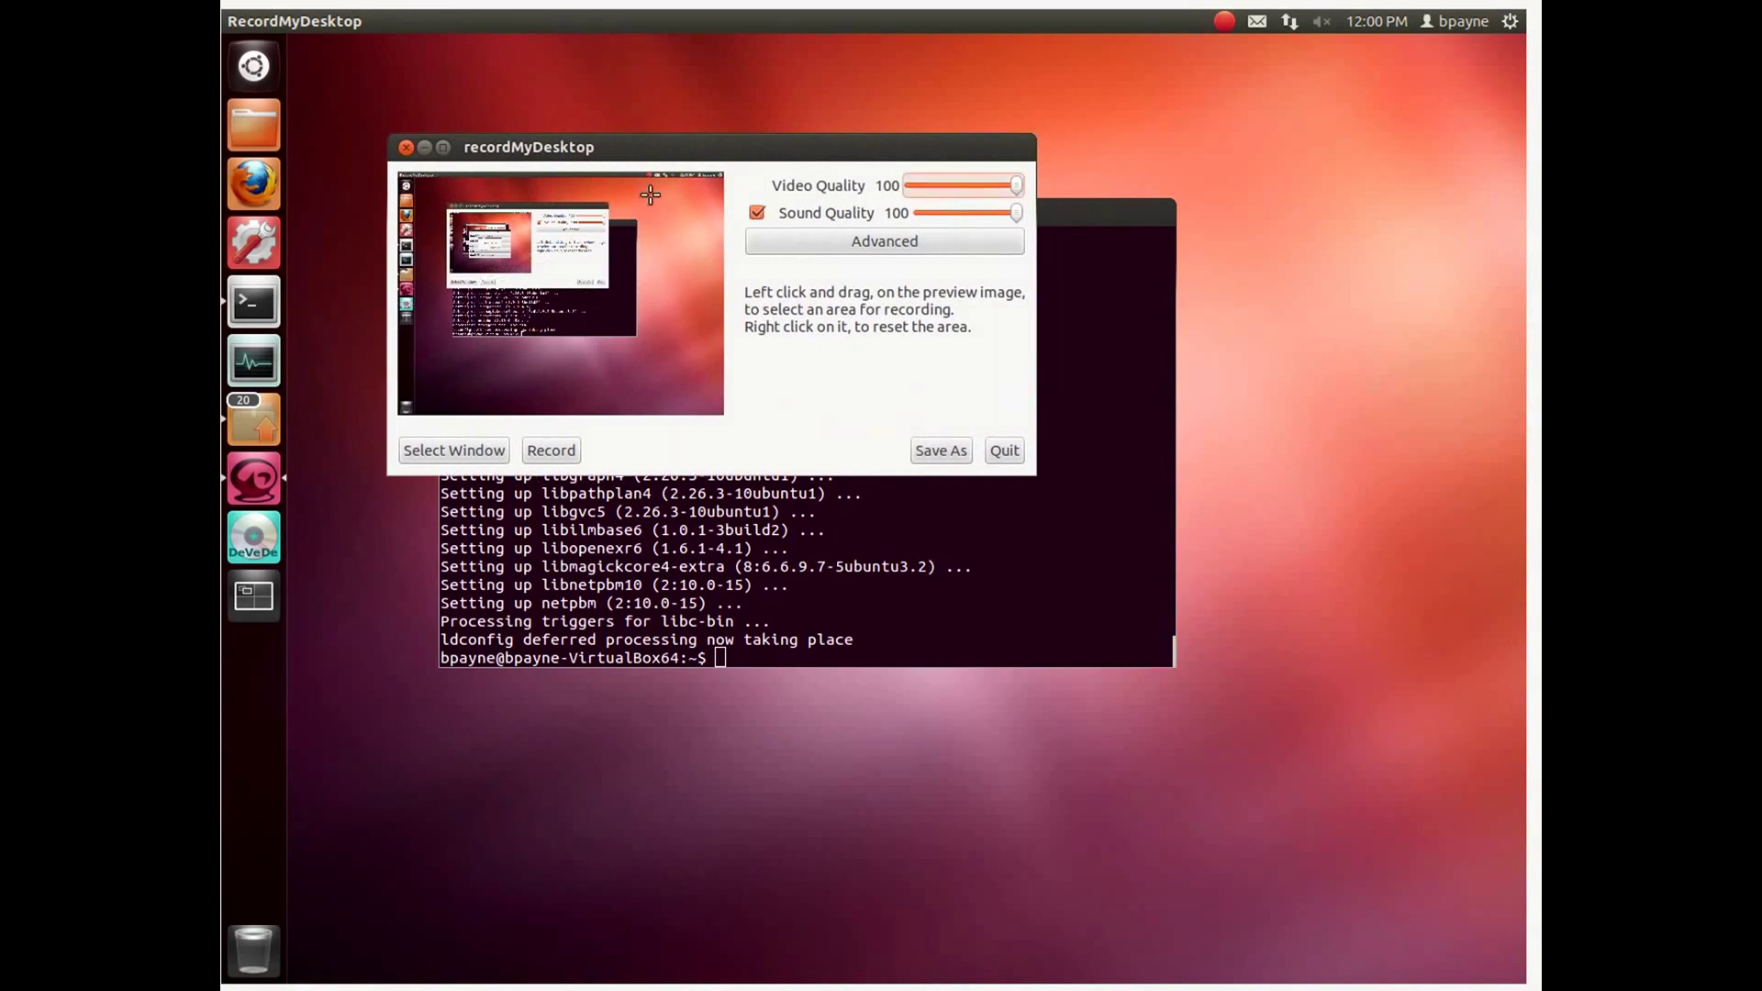
pyautogui.click(654, 526)
# Step: Review recordMyDesktop's Advanced Performance, Sound and Misc tabs without changing anything
pyautogui.click(474, 213)
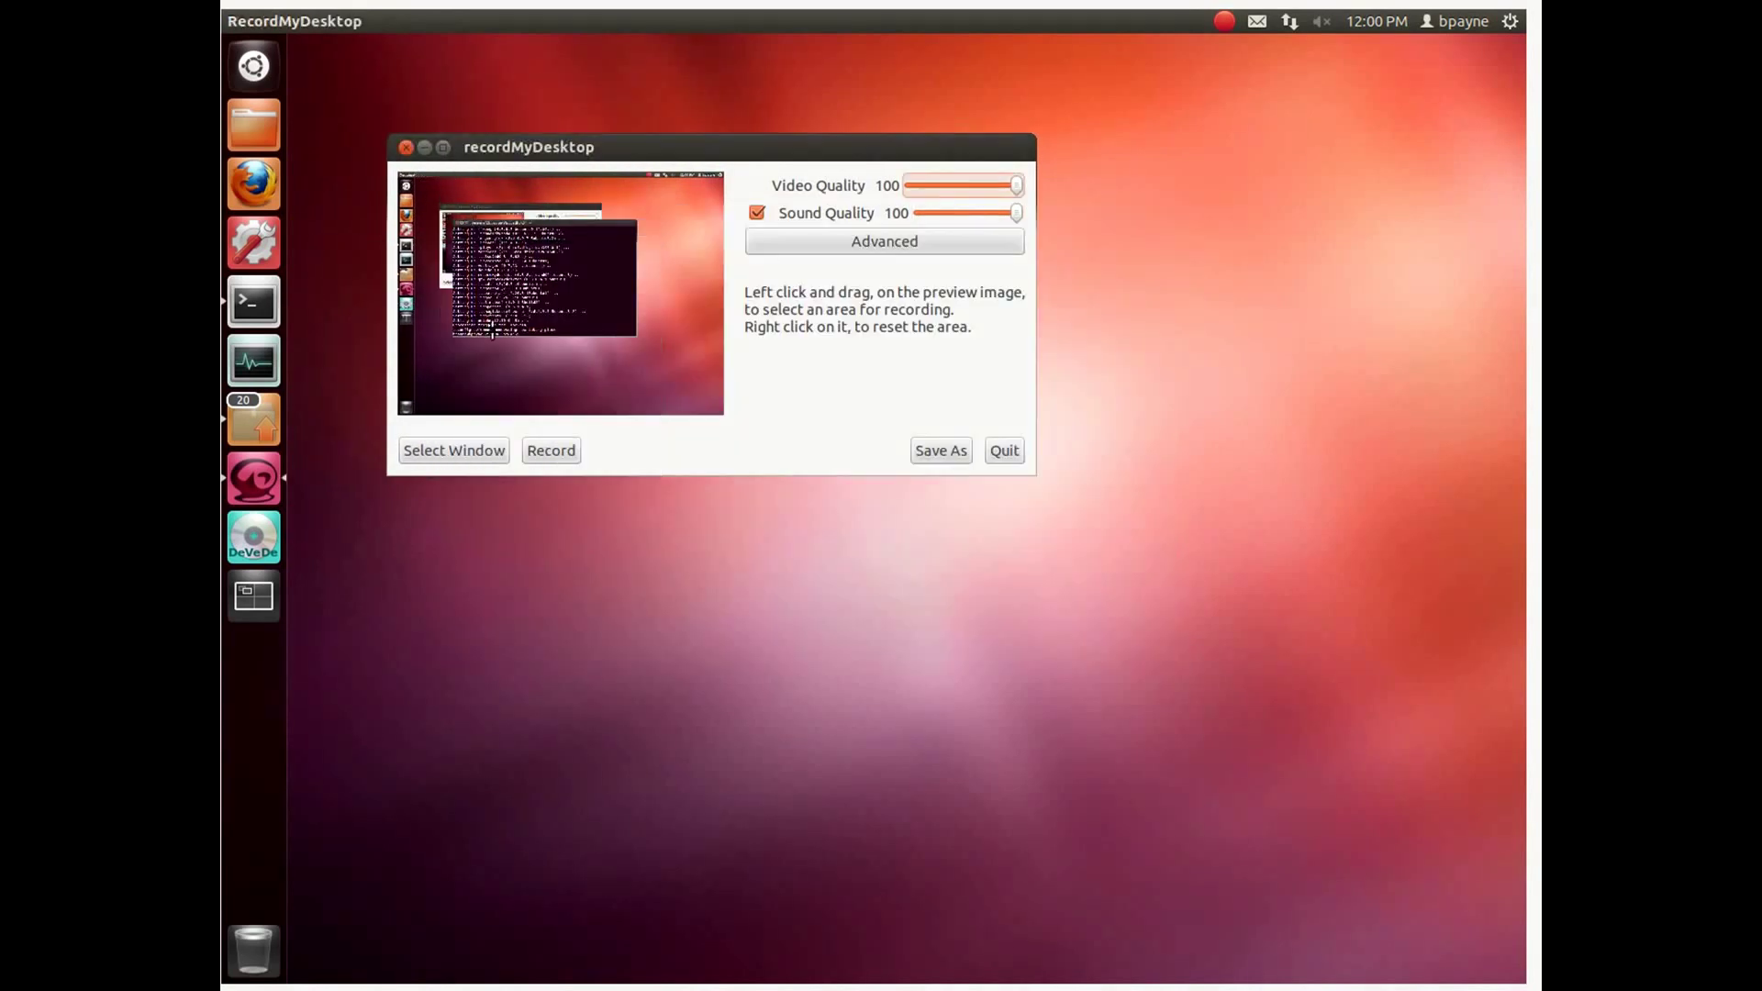
pyautogui.click(851, 239)
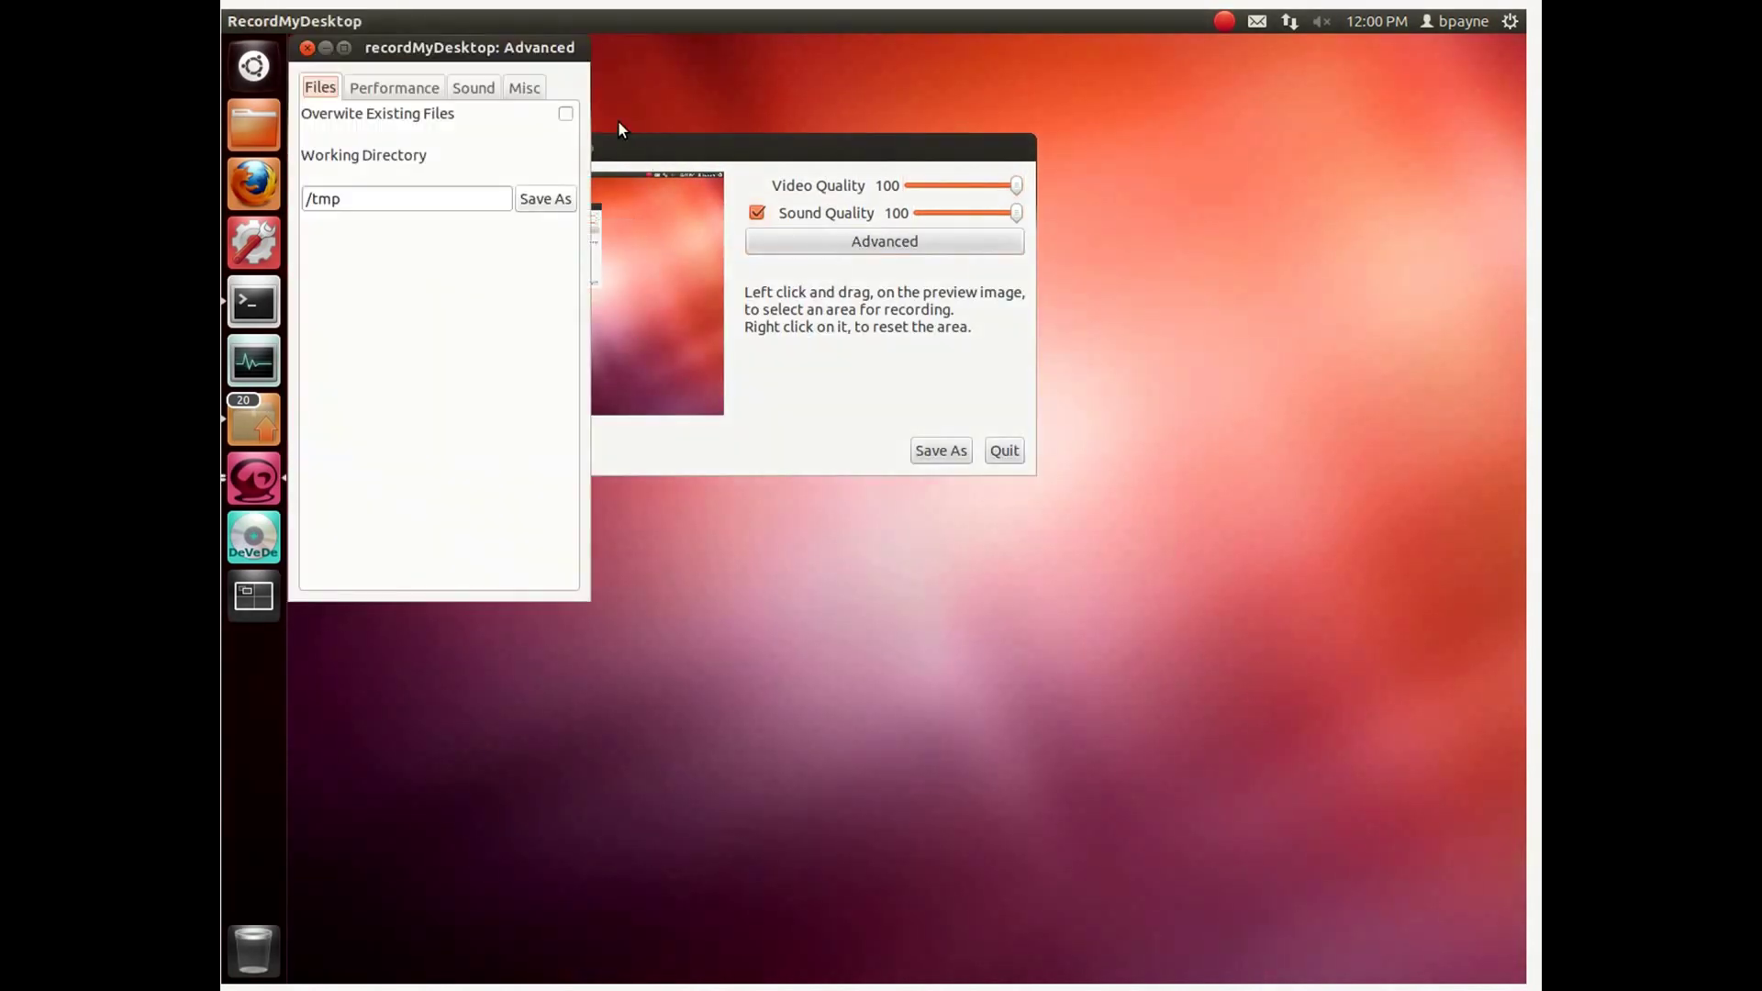
pyautogui.moveTo(518, 53); pyautogui.dragTo(1285, 239)
pyautogui.click(1182, 278)
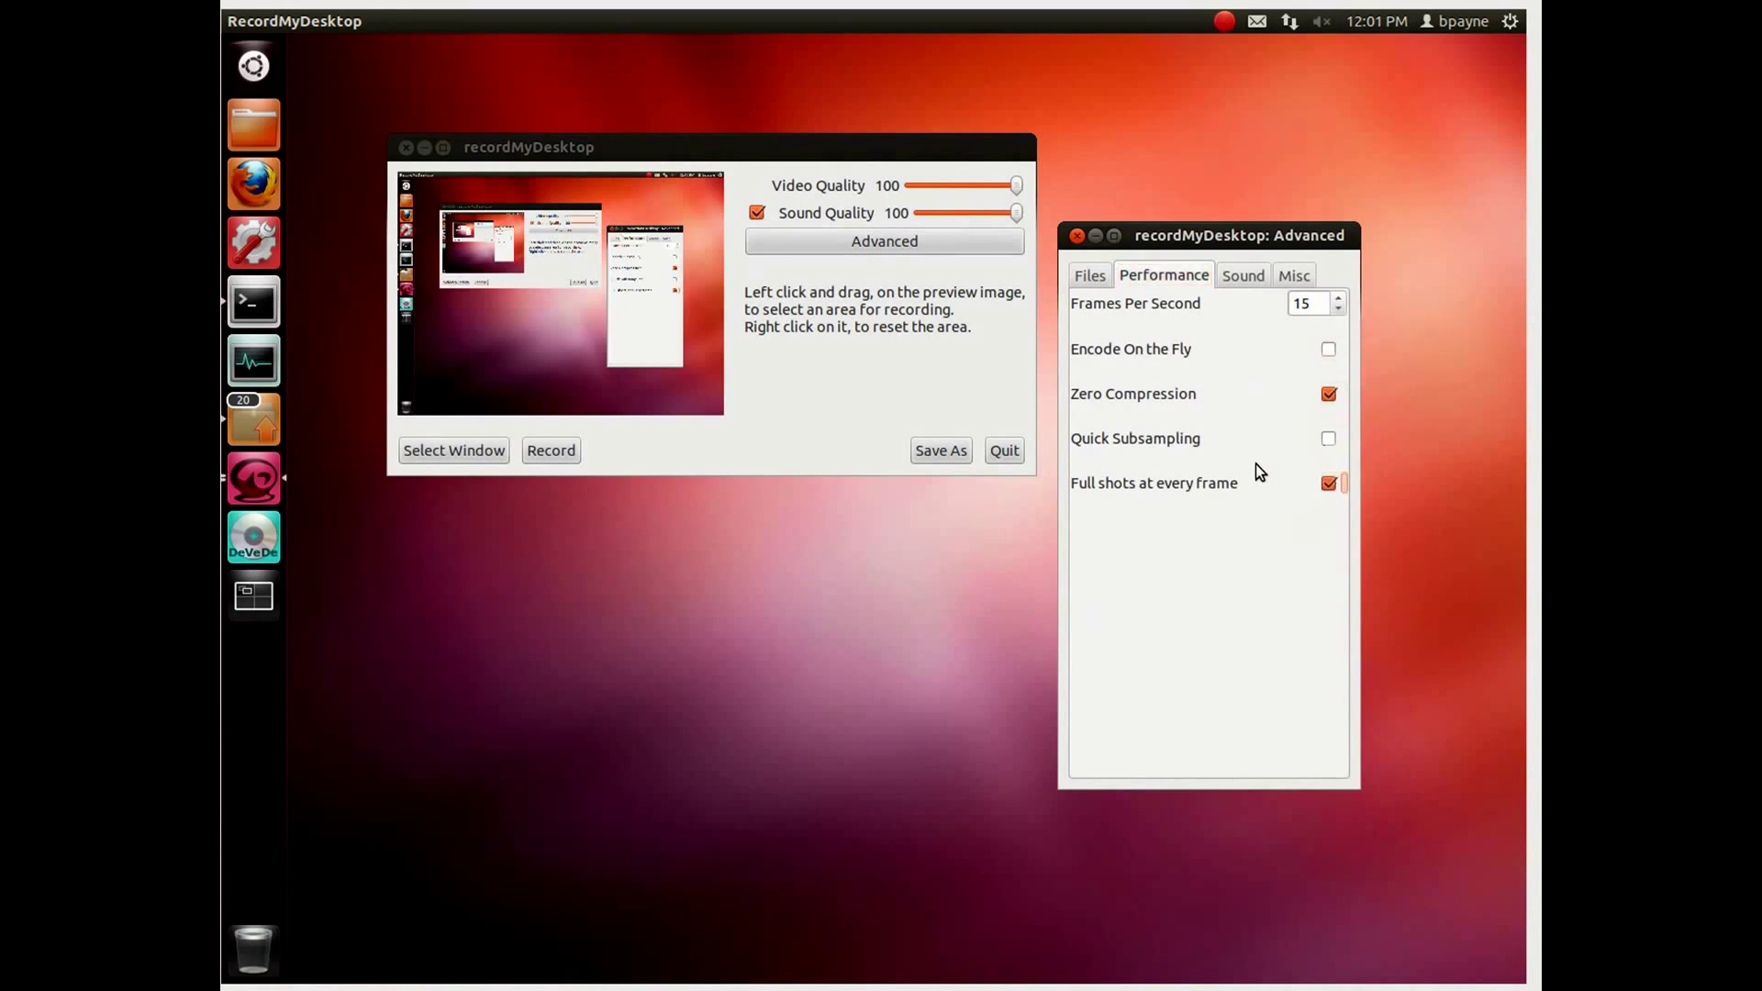
pyautogui.click(1236, 277)
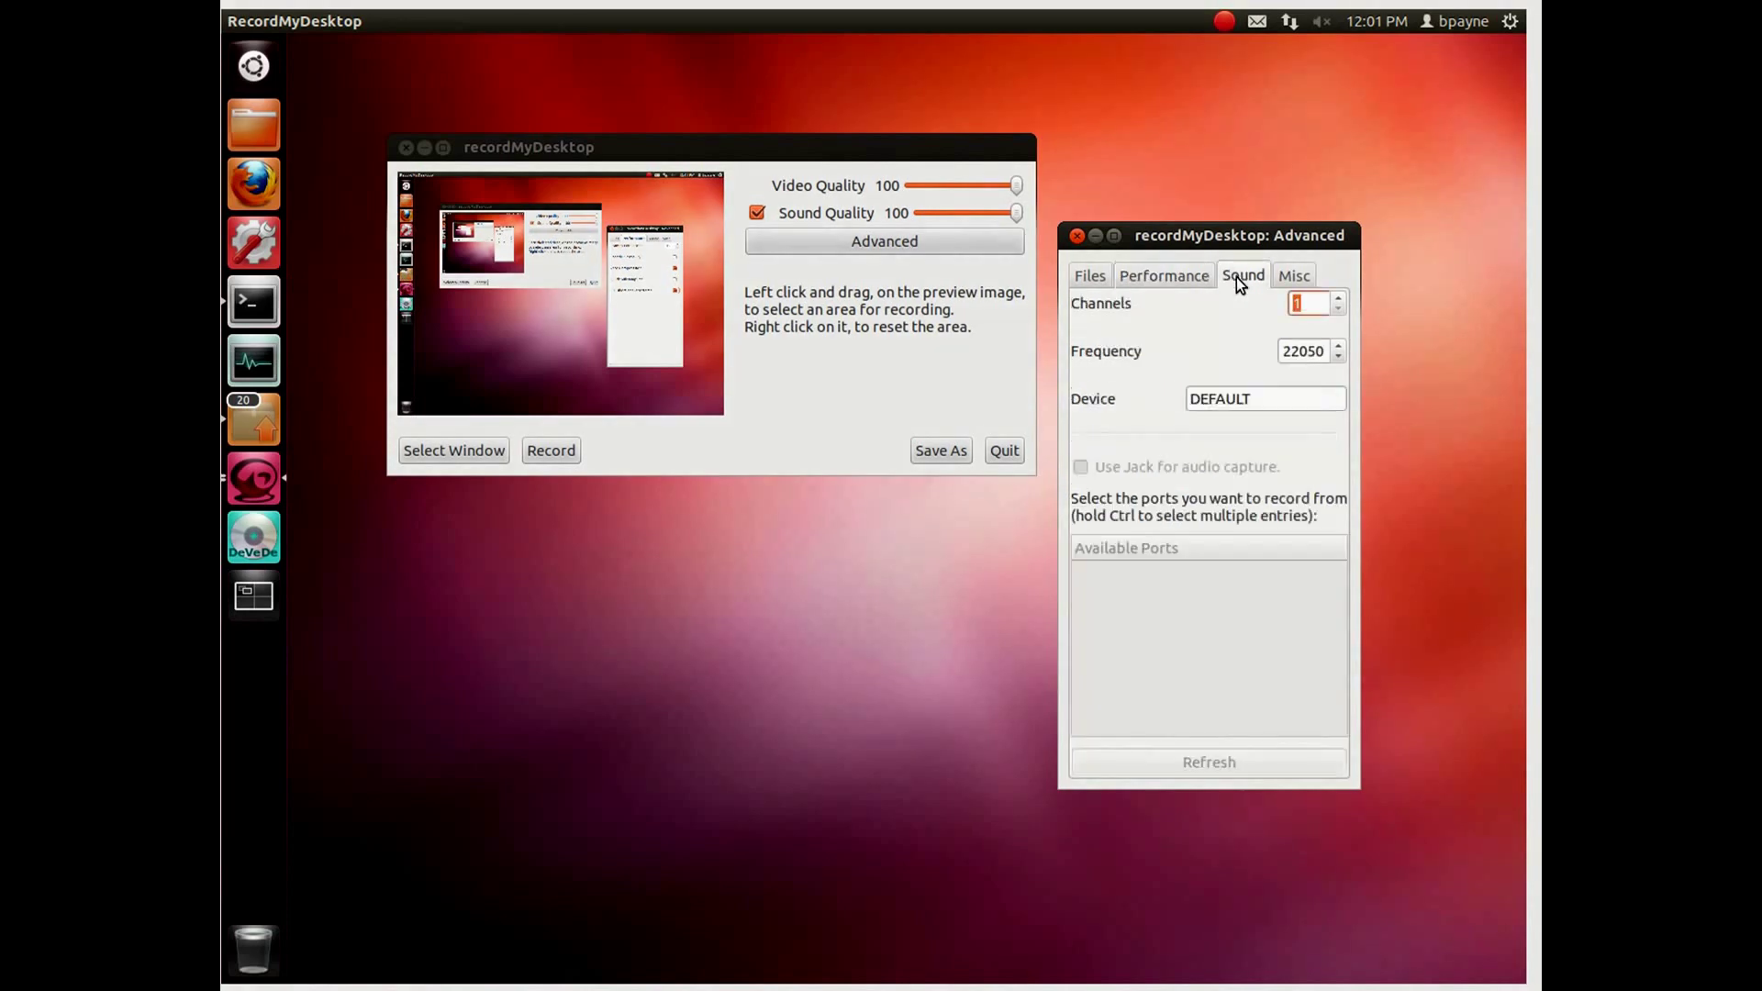
pyautogui.click(1301, 283)
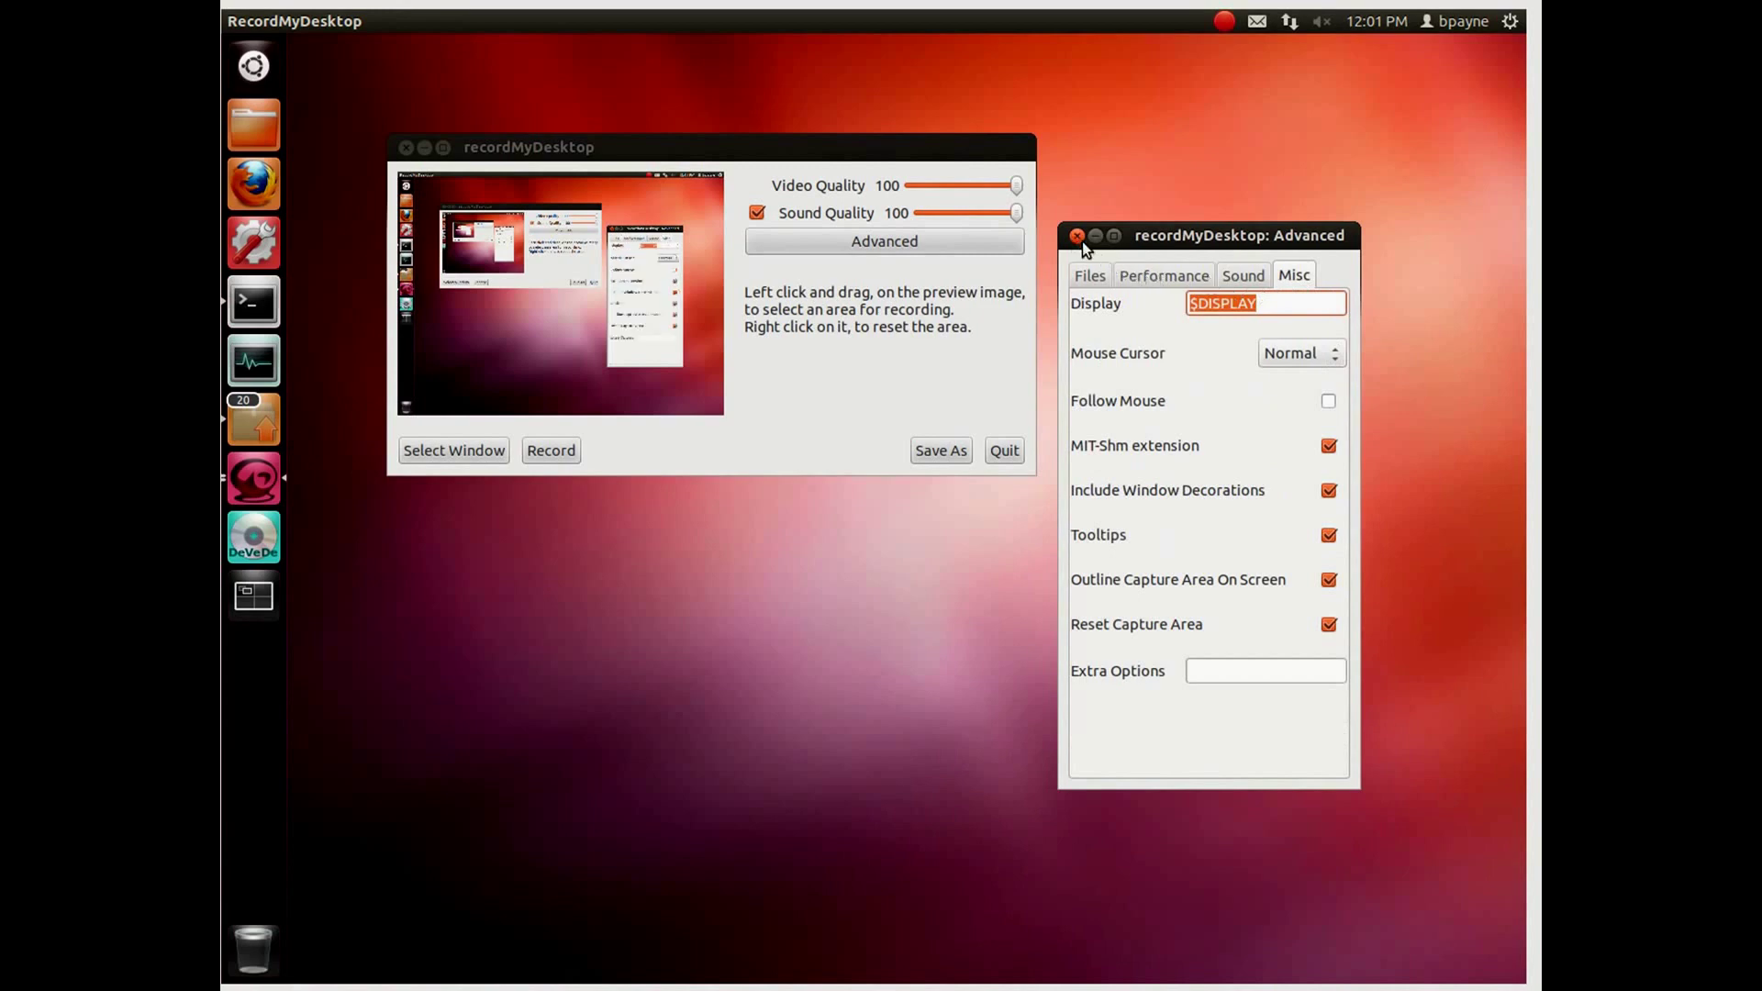
pyautogui.click(1161, 277)
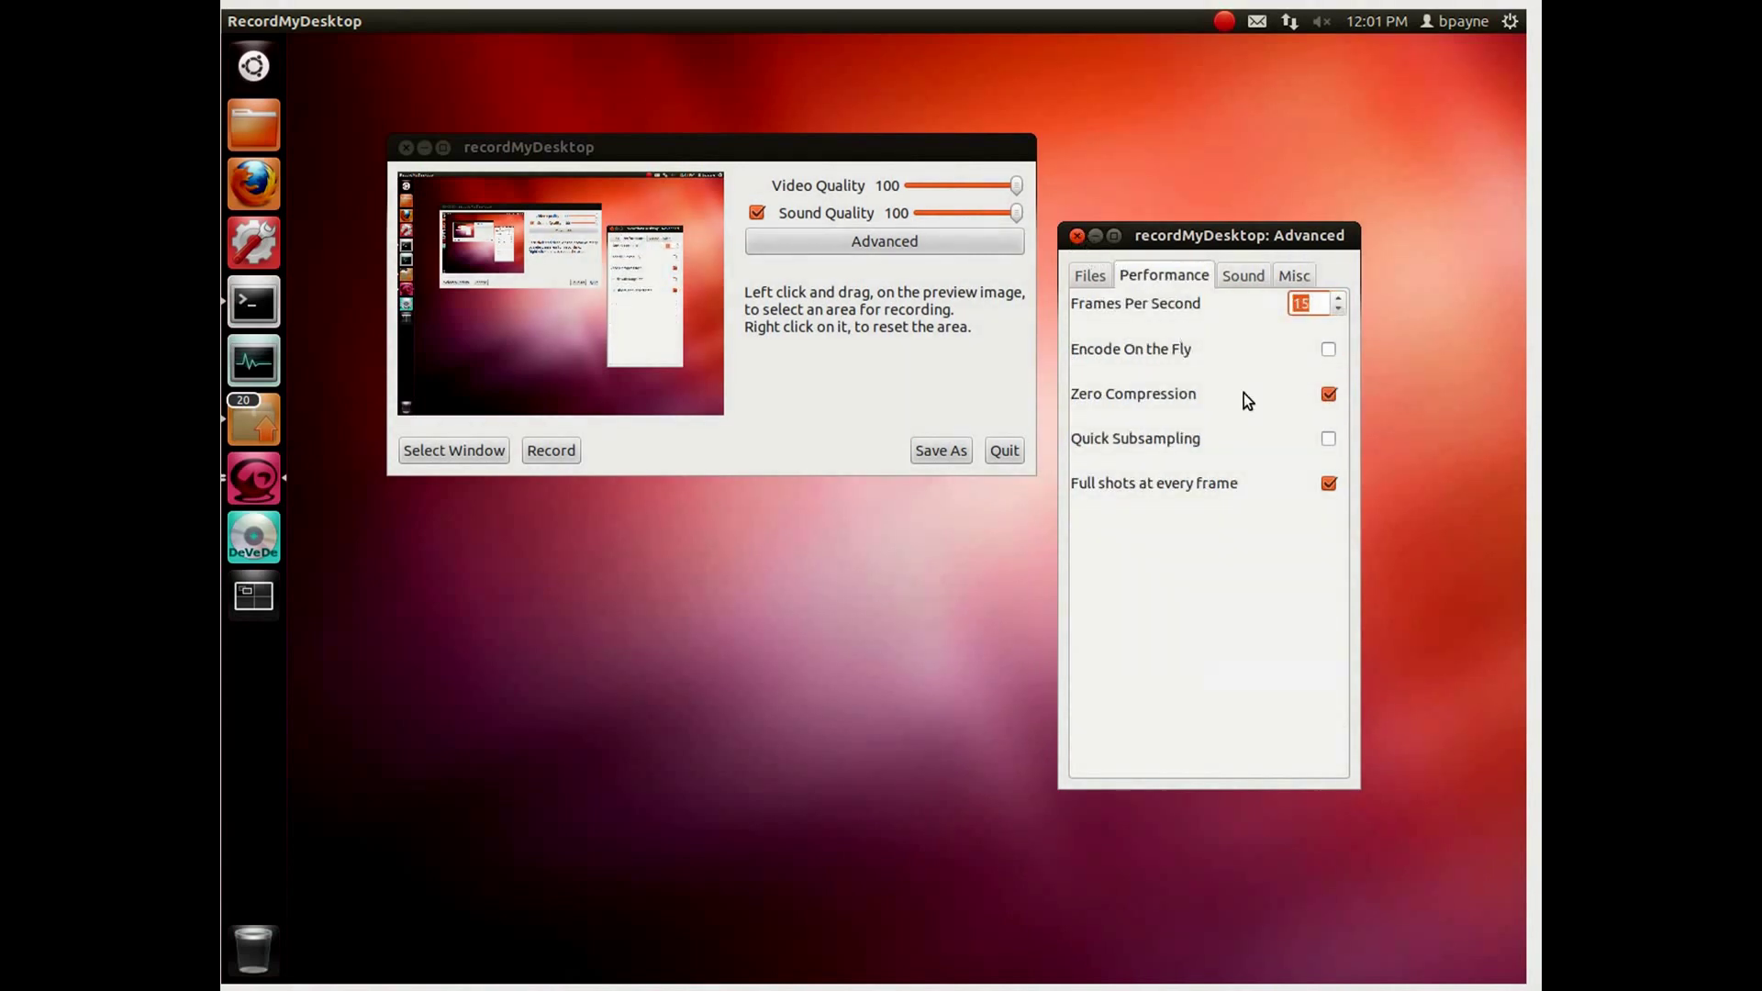
pyautogui.click(1078, 237)
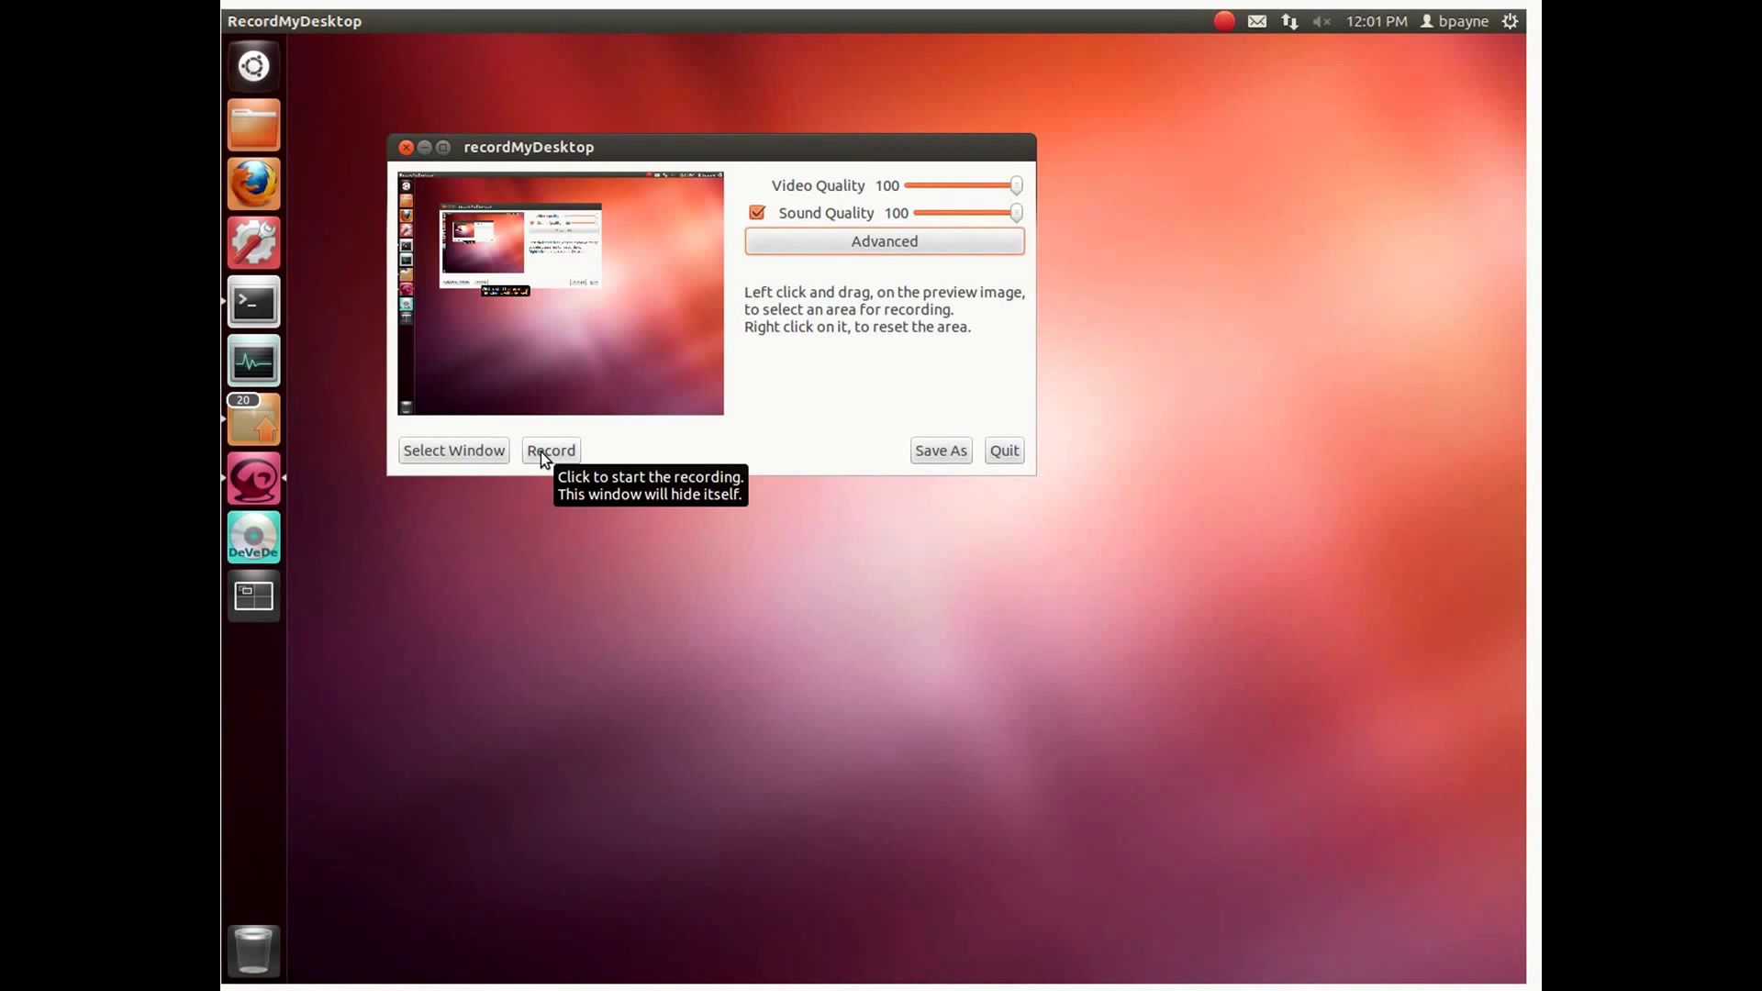
# Step: Start recording the desktop, then raise and re-minimize the terminal
pyautogui.click(549, 451)
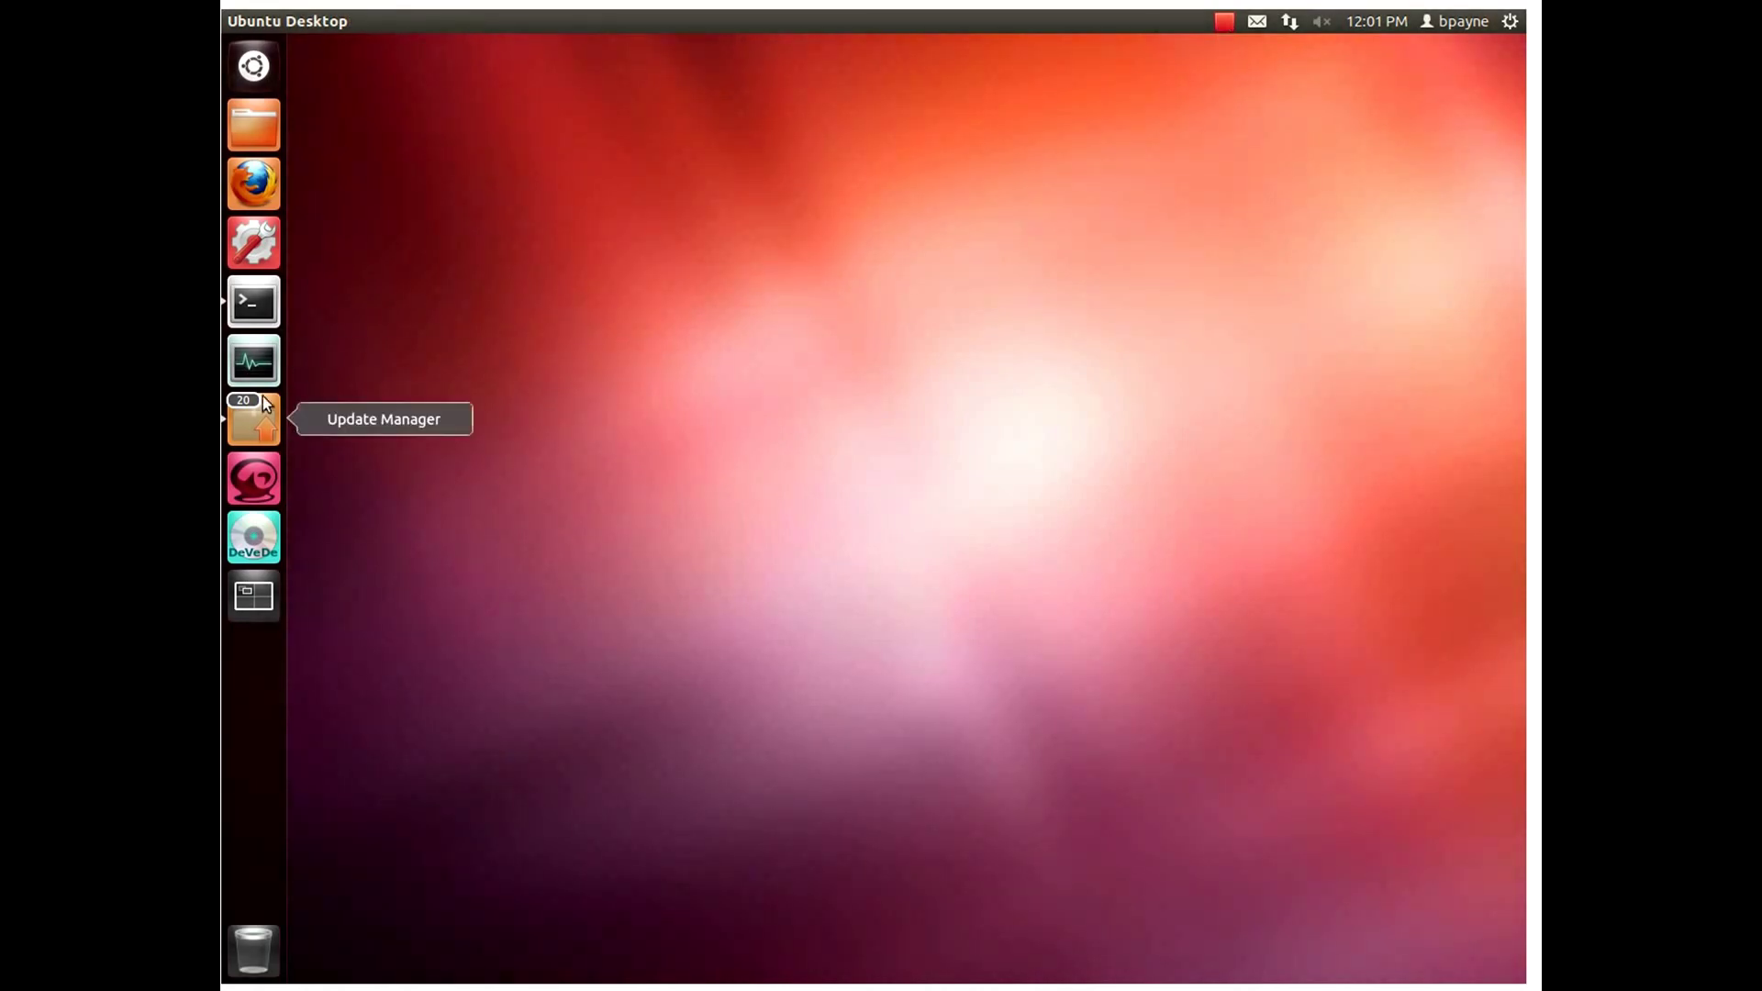
pyautogui.click(265, 311)
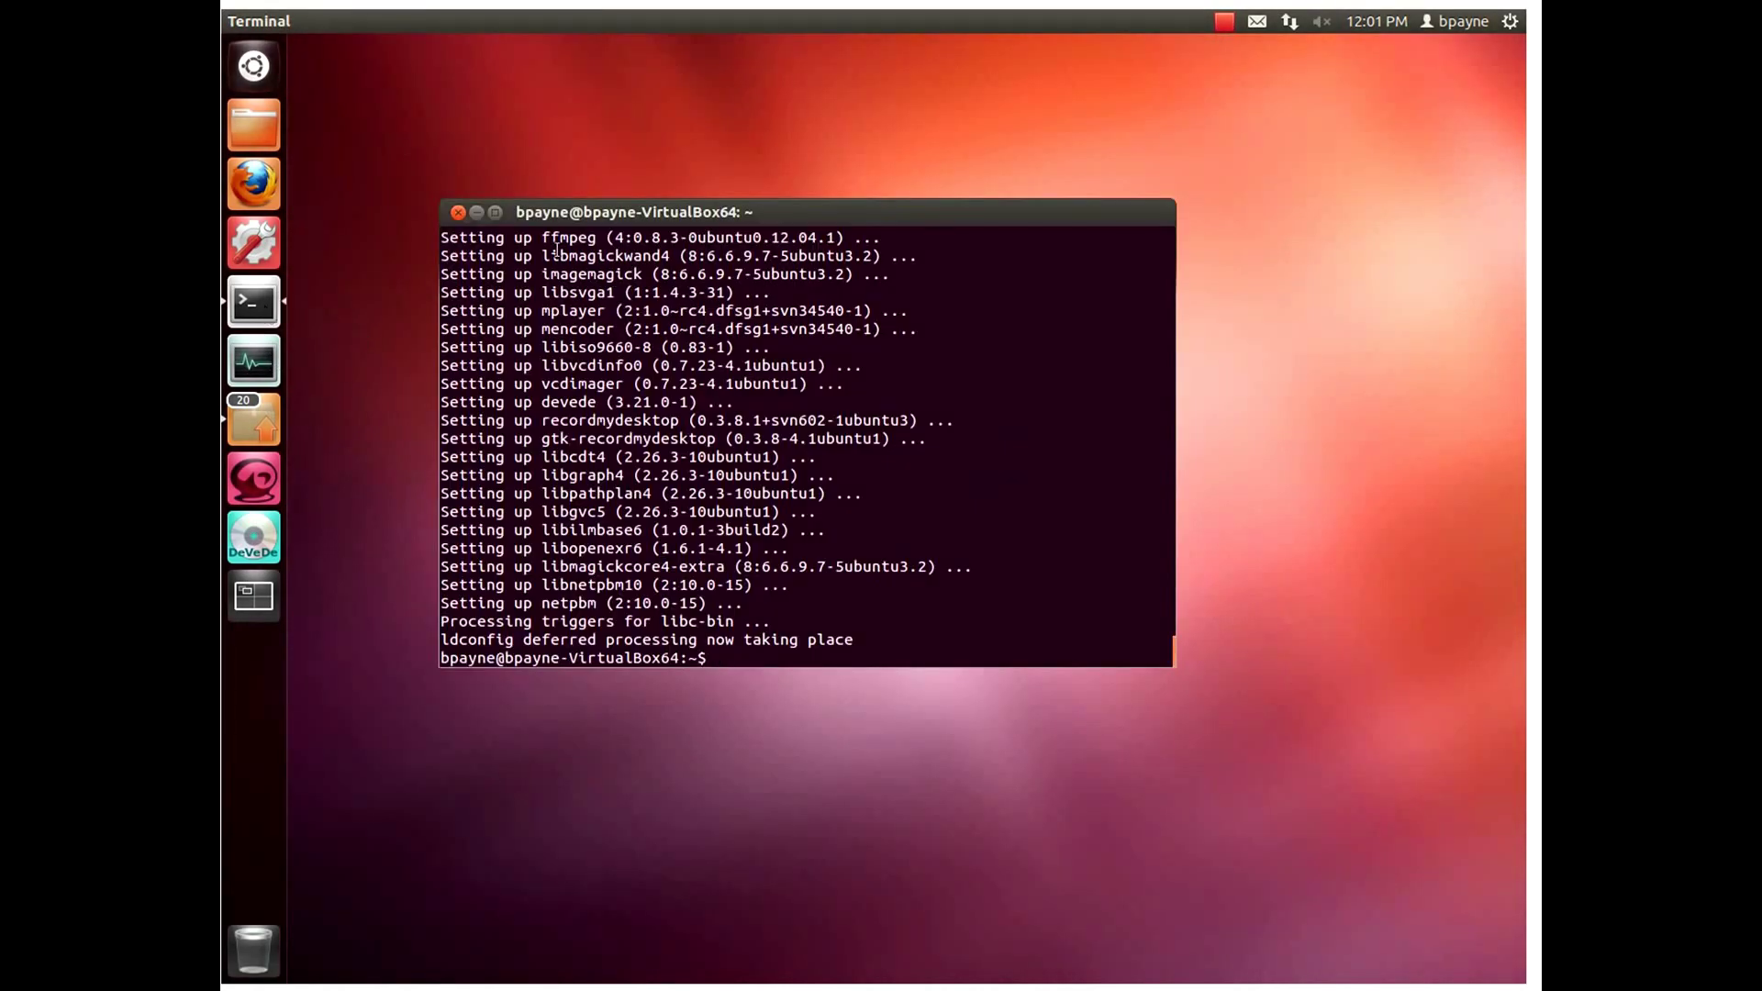
pyautogui.click(476, 213)
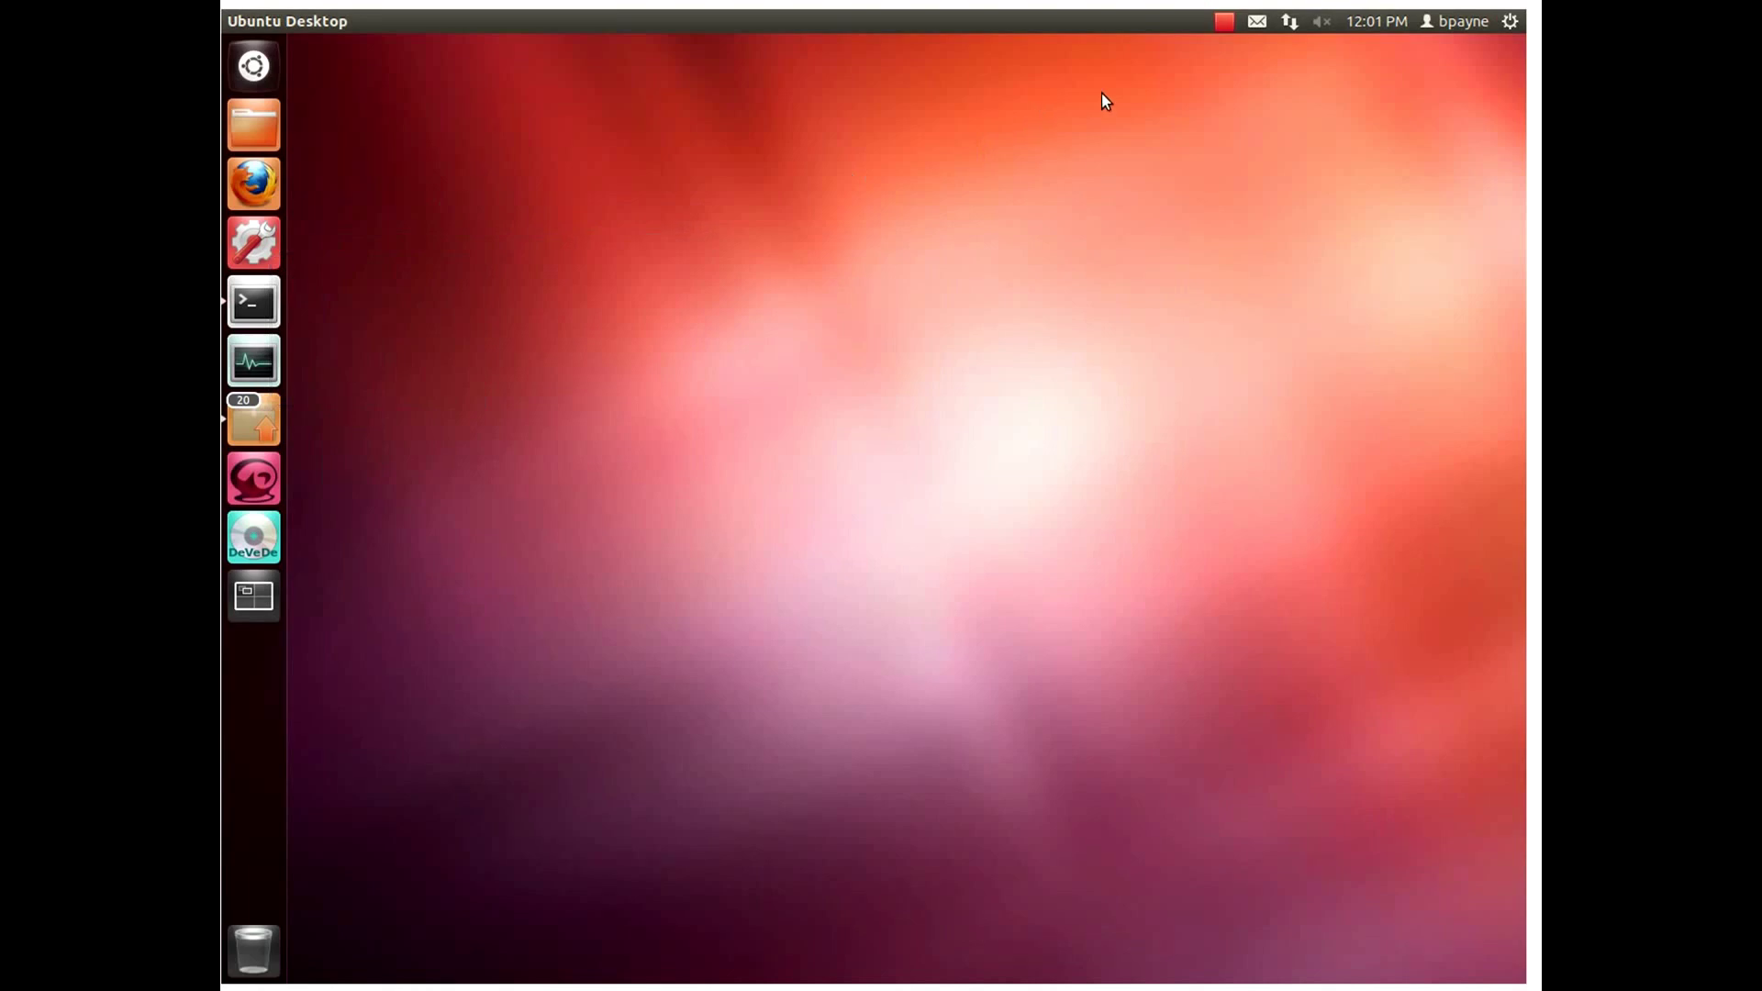
# Step: Stop the recording, let it encode, and open the Home folder containing out.ogv
pyautogui.click(1224, 20)
pyautogui.click(1236, 48)
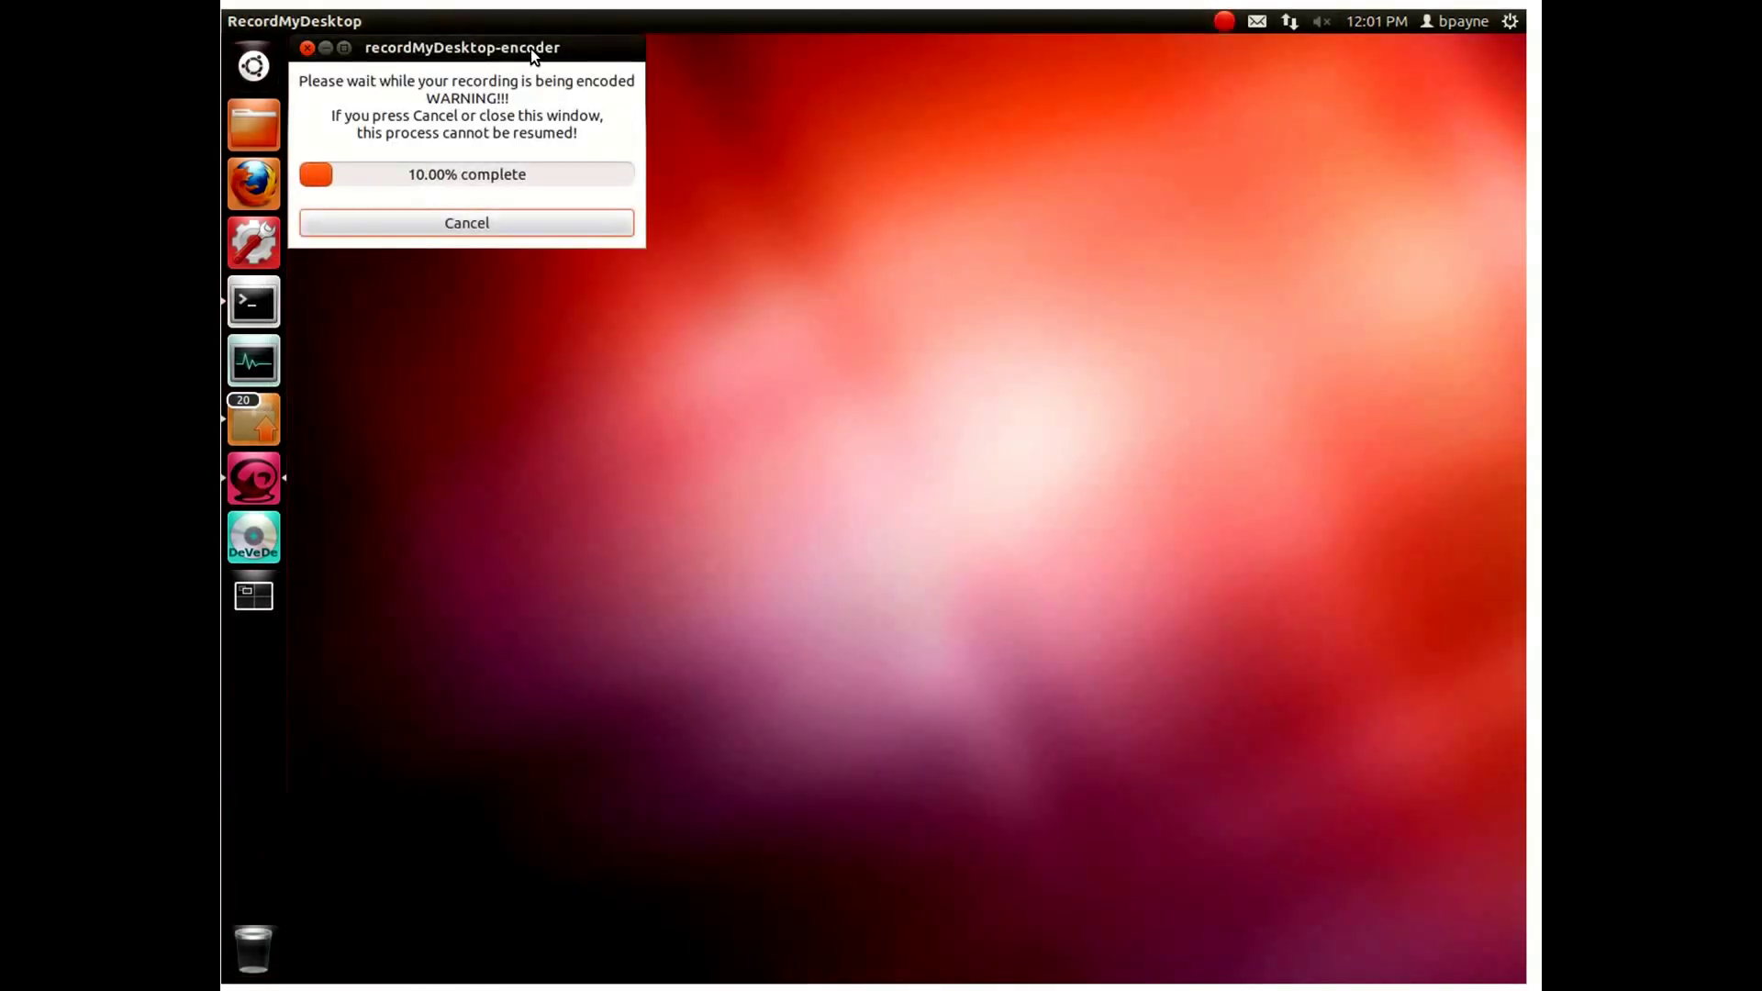
pyautogui.moveTo(530, 48); pyautogui.dragTo(762, 151)
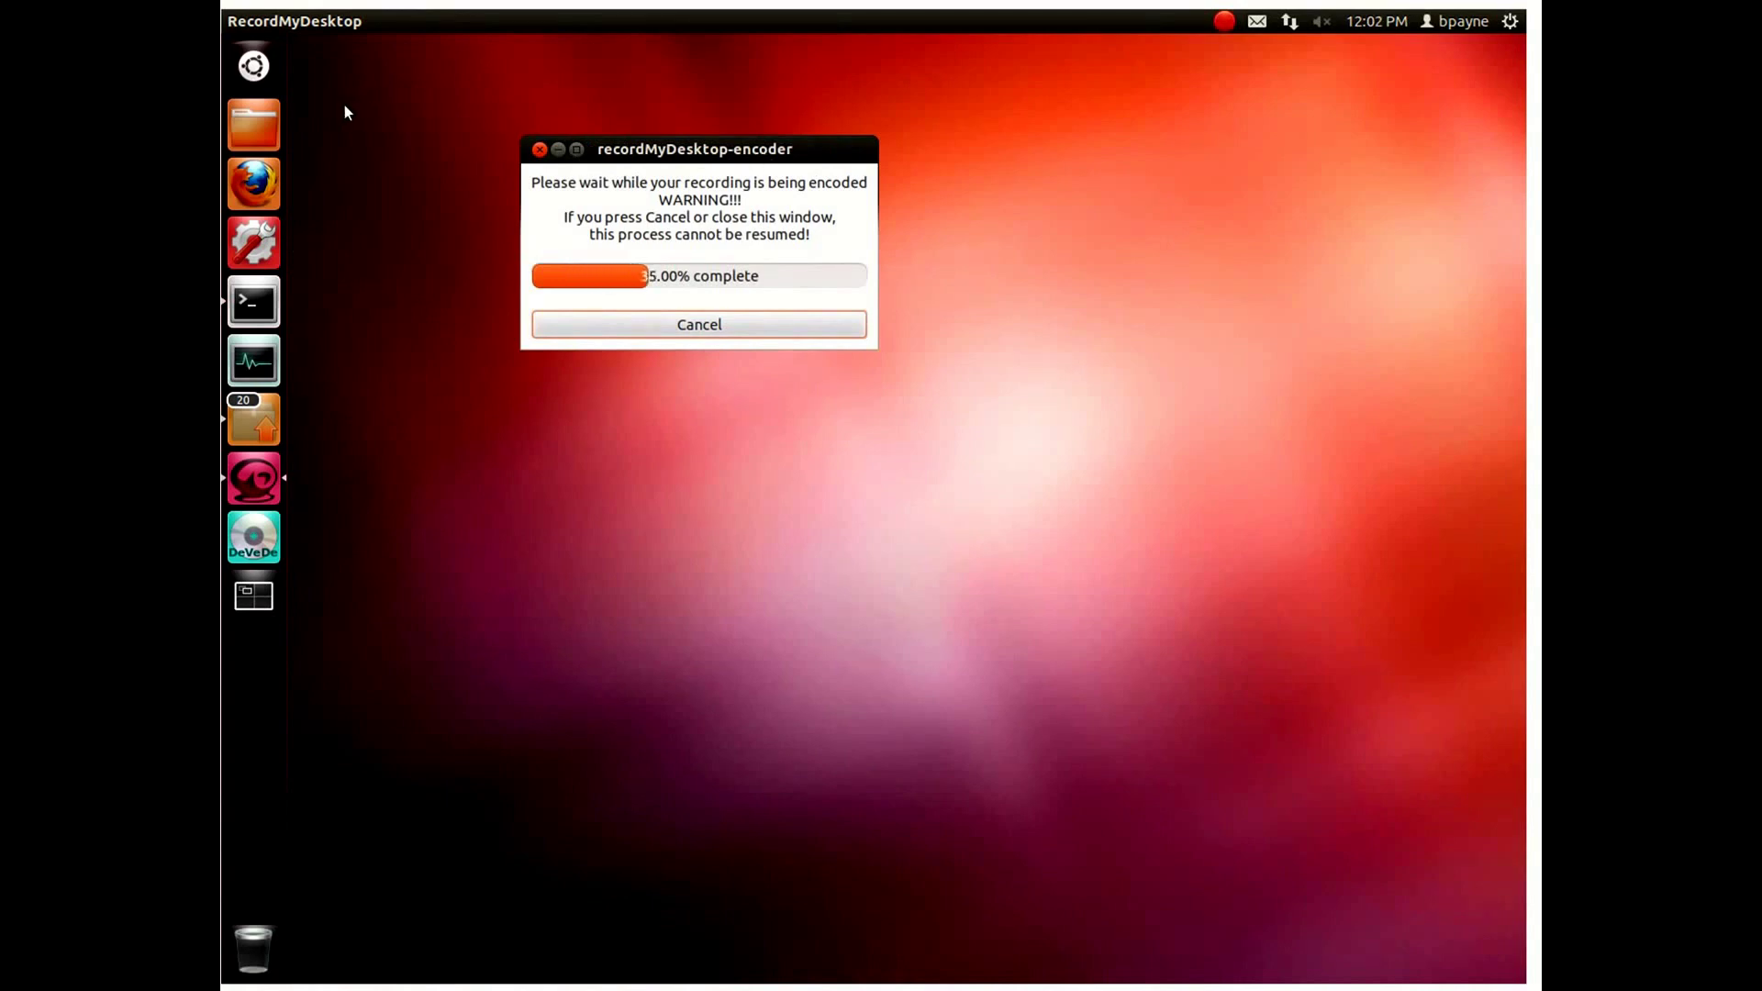
pyautogui.click(257, 119)
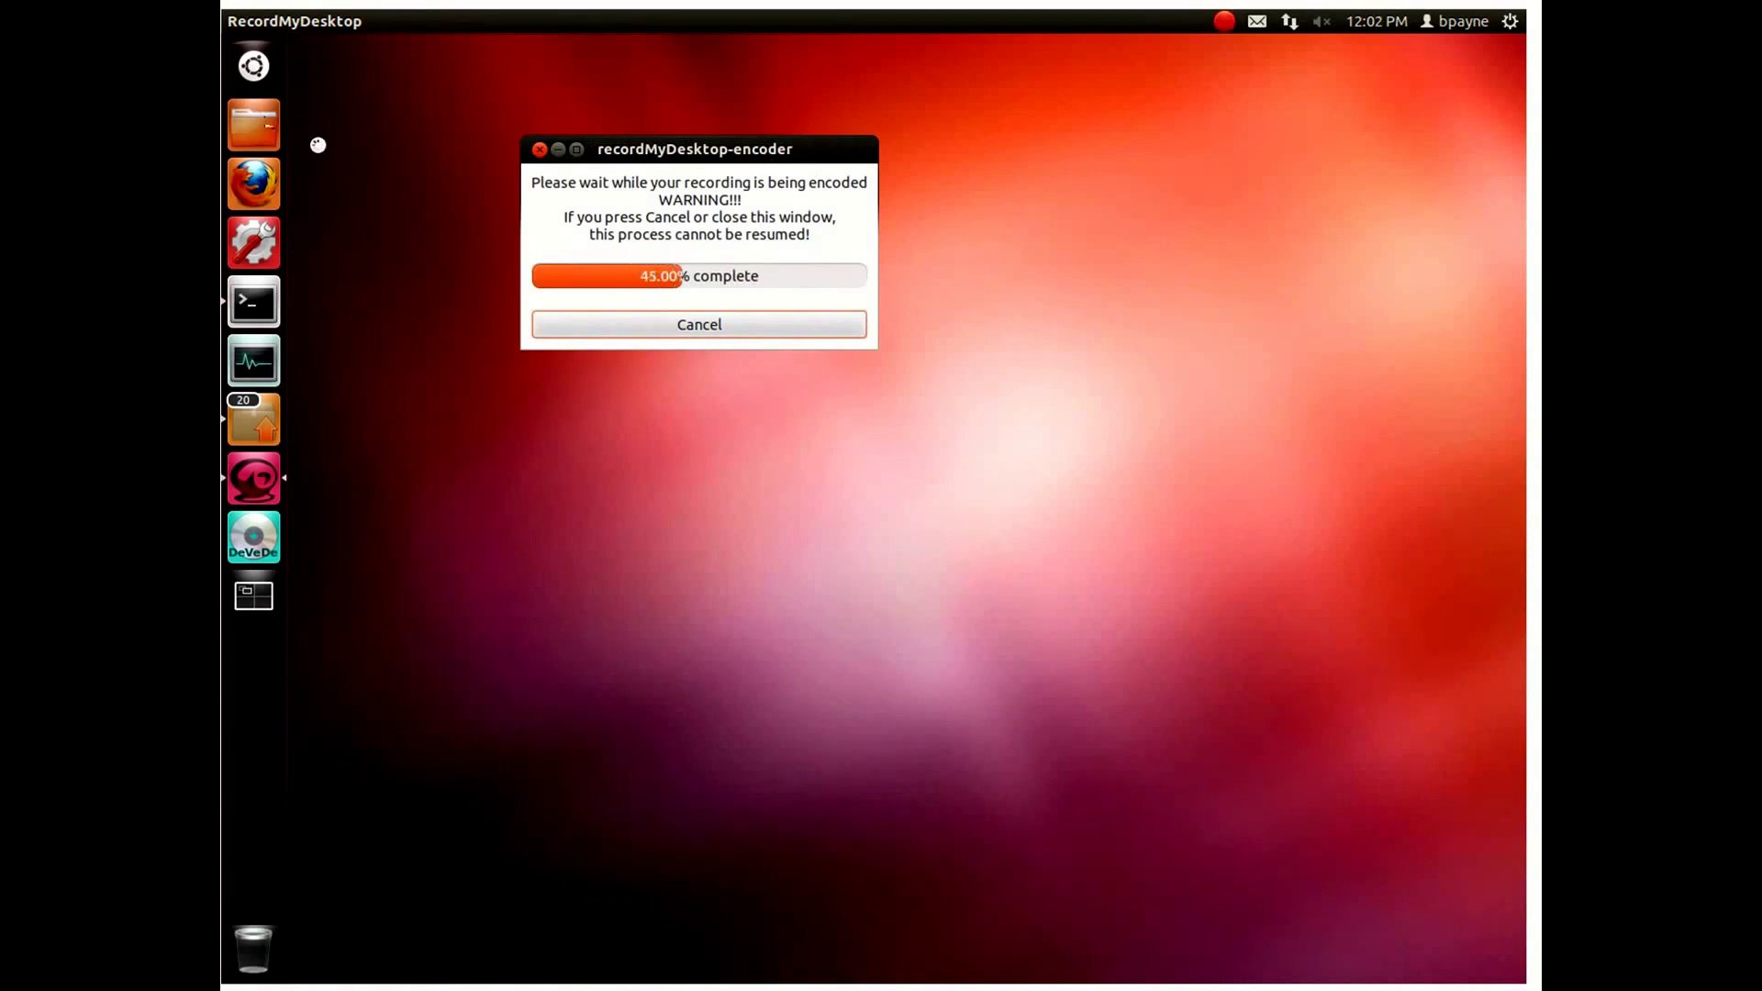
pyautogui.moveTo(566, 43); pyautogui.dragTo(952, 334)
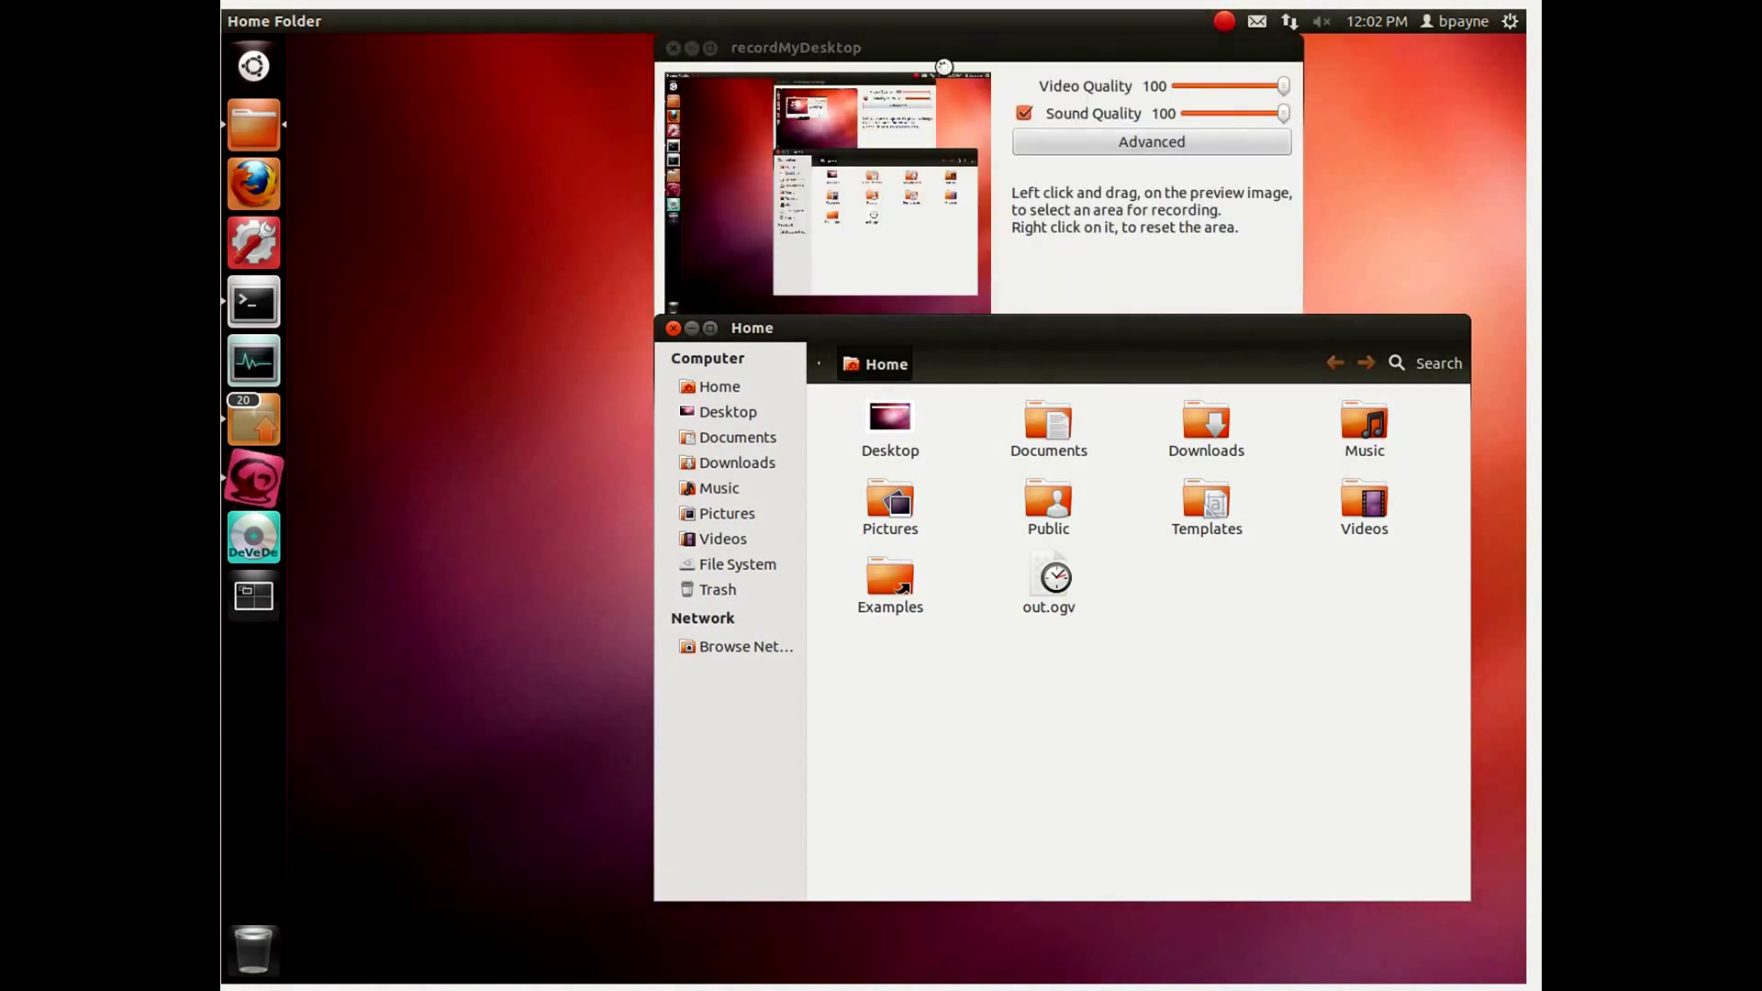
# Step: Quit recordMyDesktop and open out.ogv with Movie Player
pyautogui.click(922, 60)
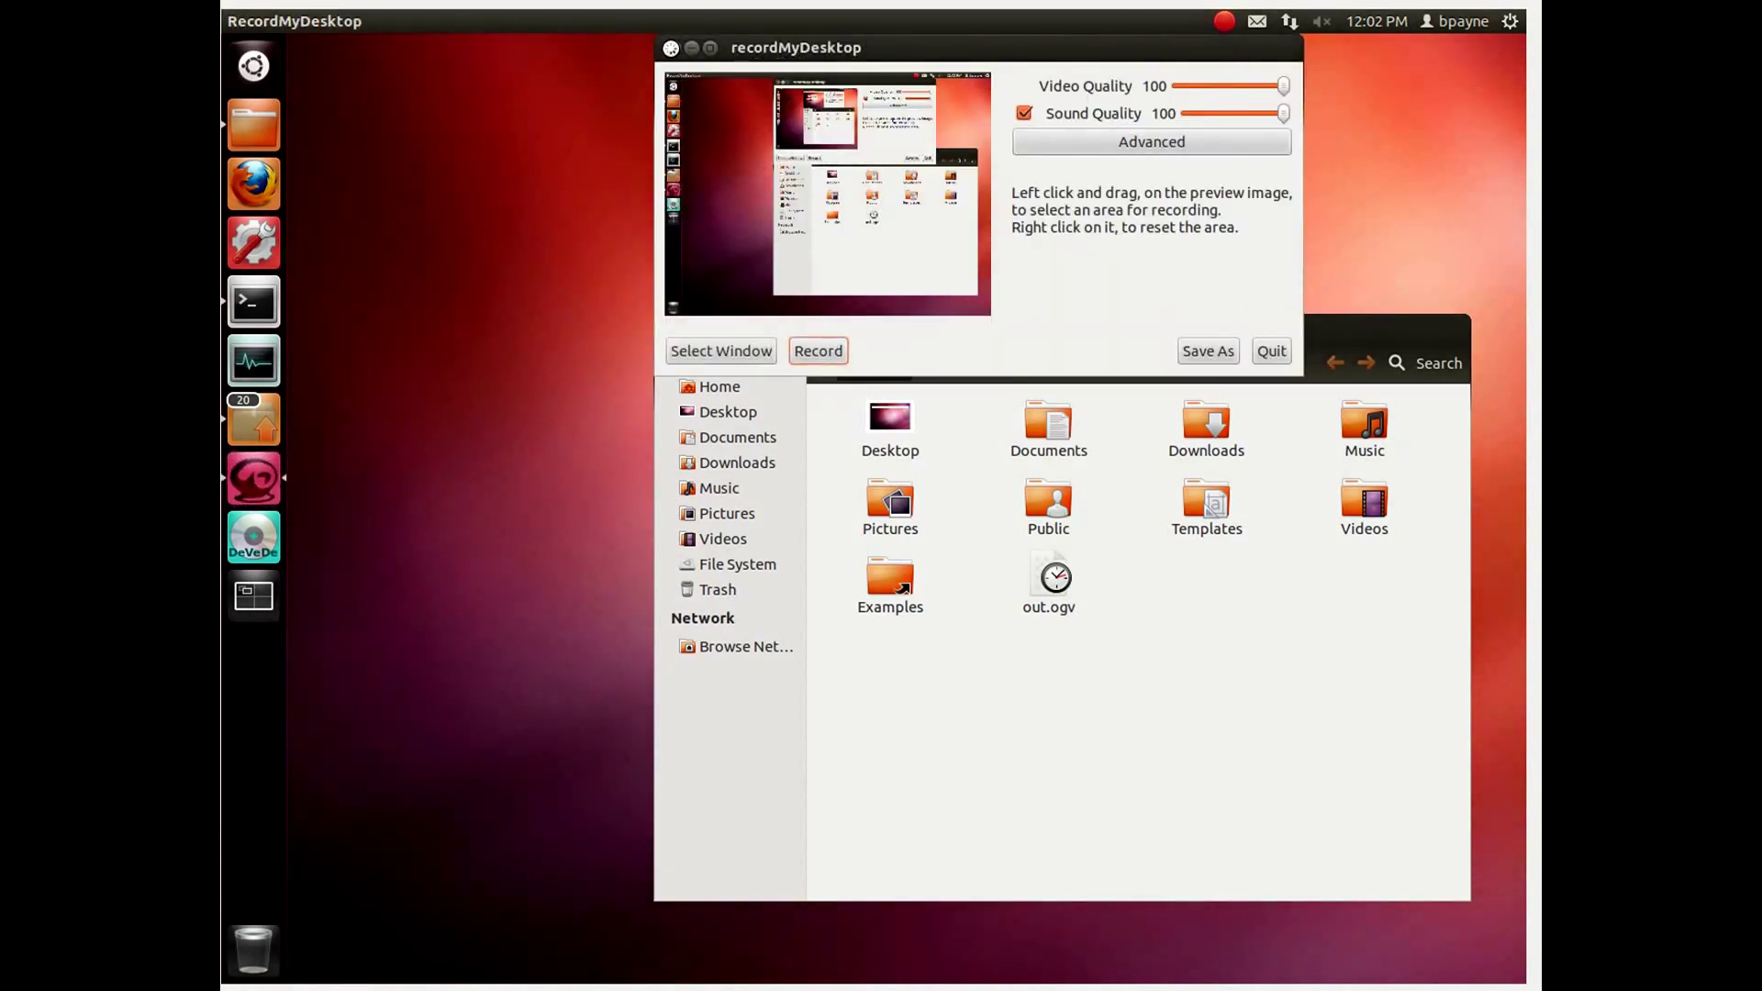
pyautogui.click(1271, 350)
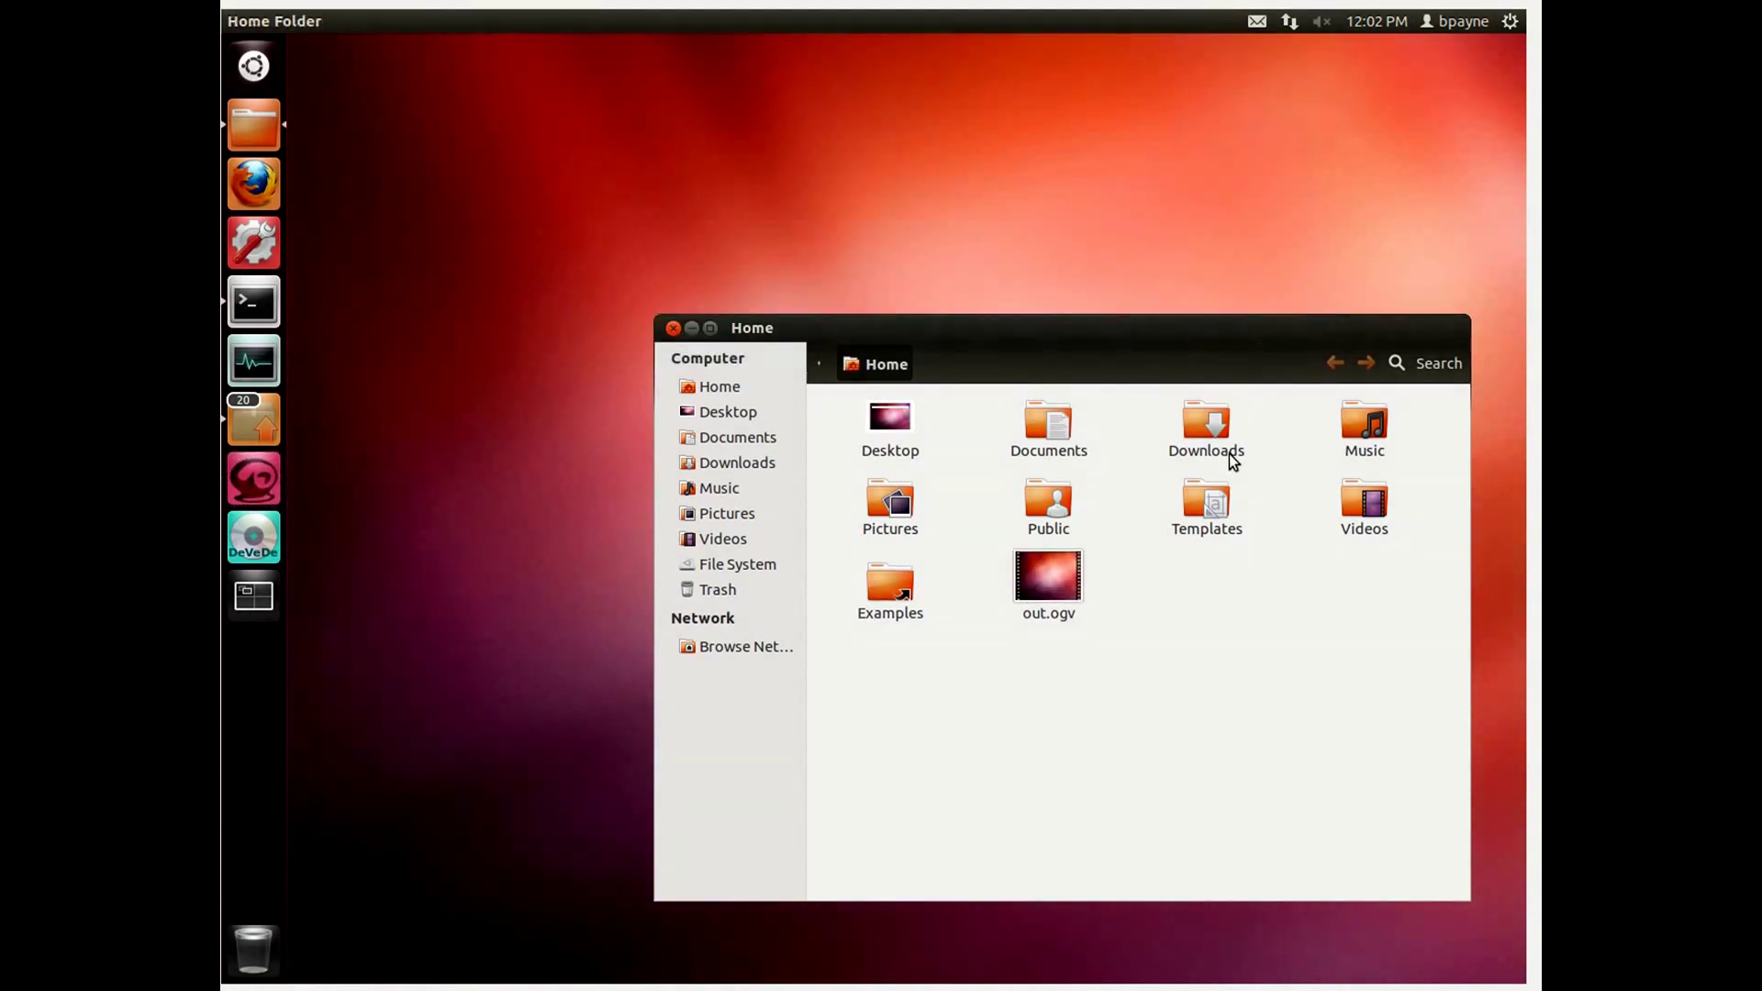
pyautogui.click(1054, 592)
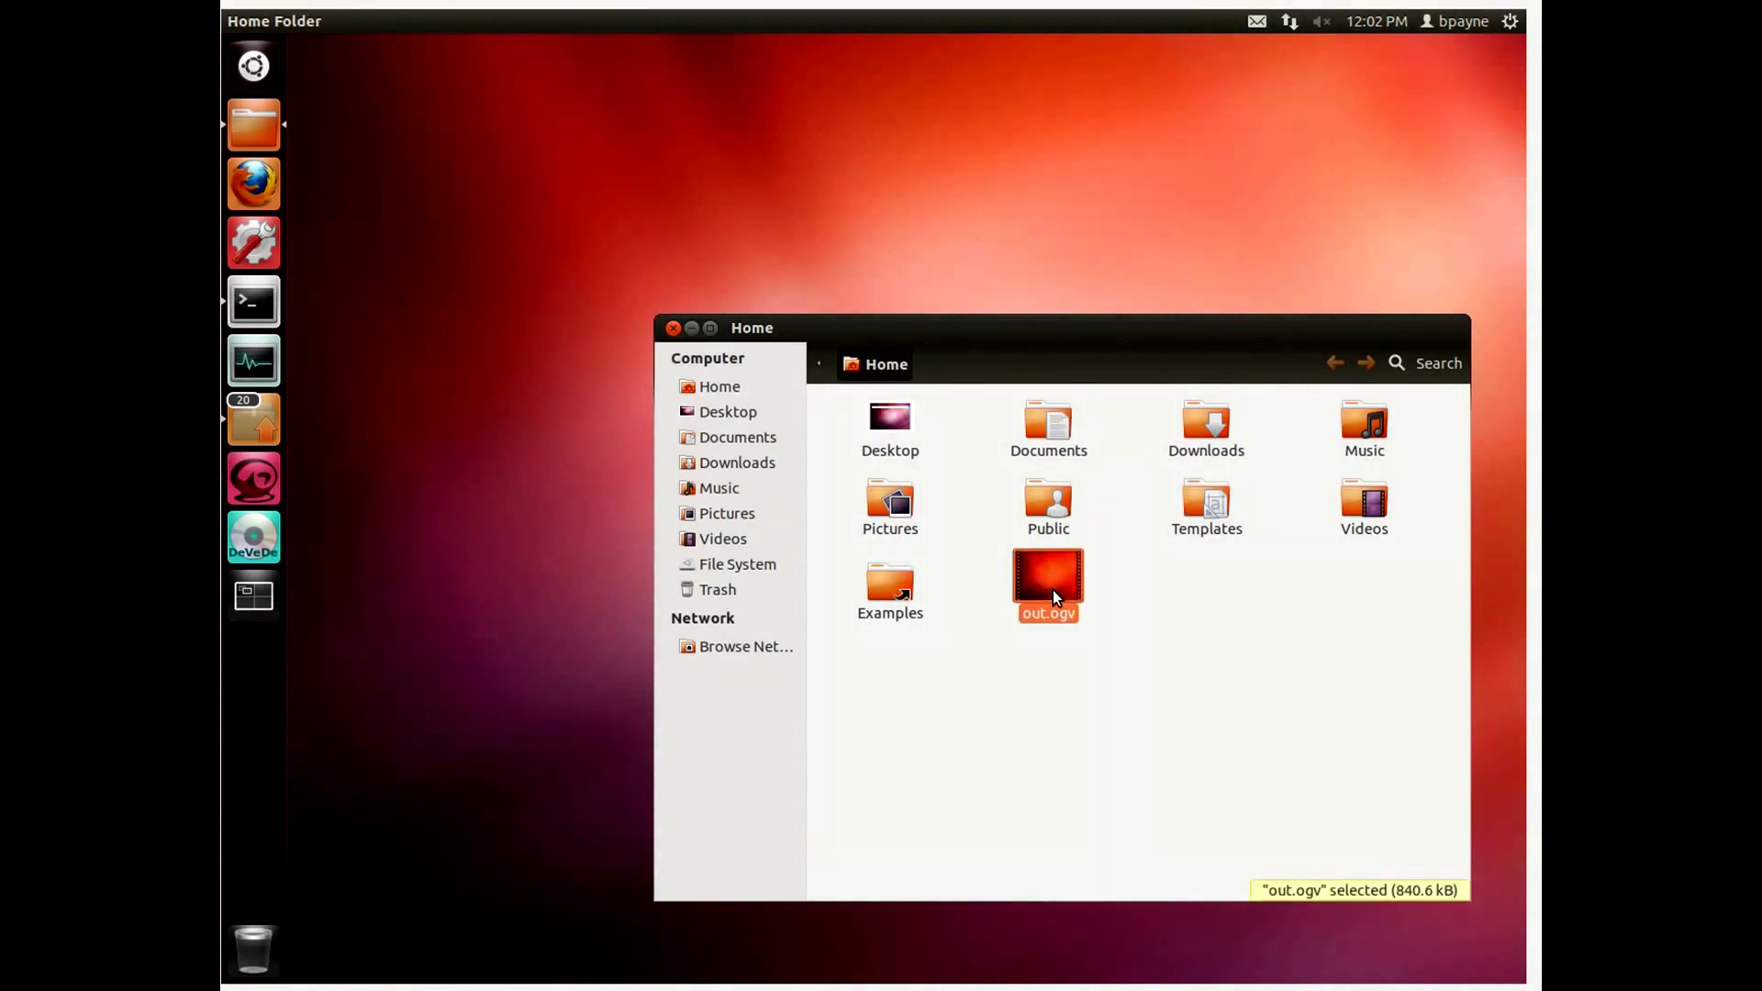
pyautogui.rightClick(1054, 591)
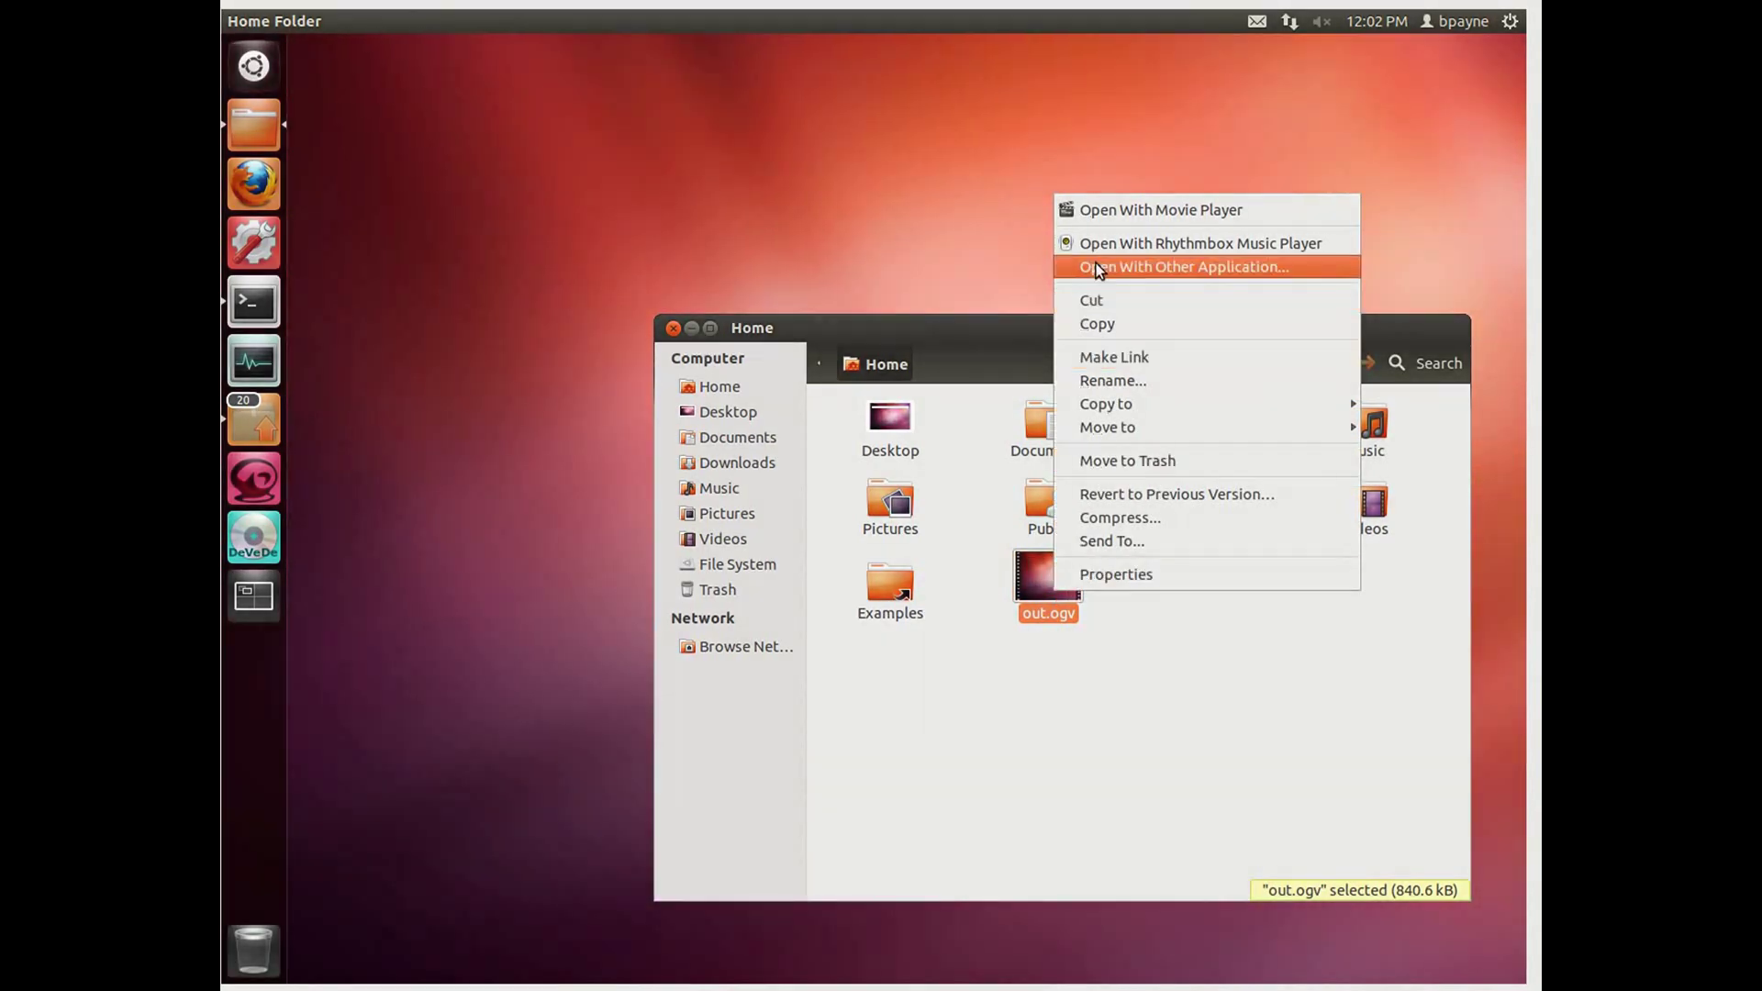
pyautogui.click(1103, 209)
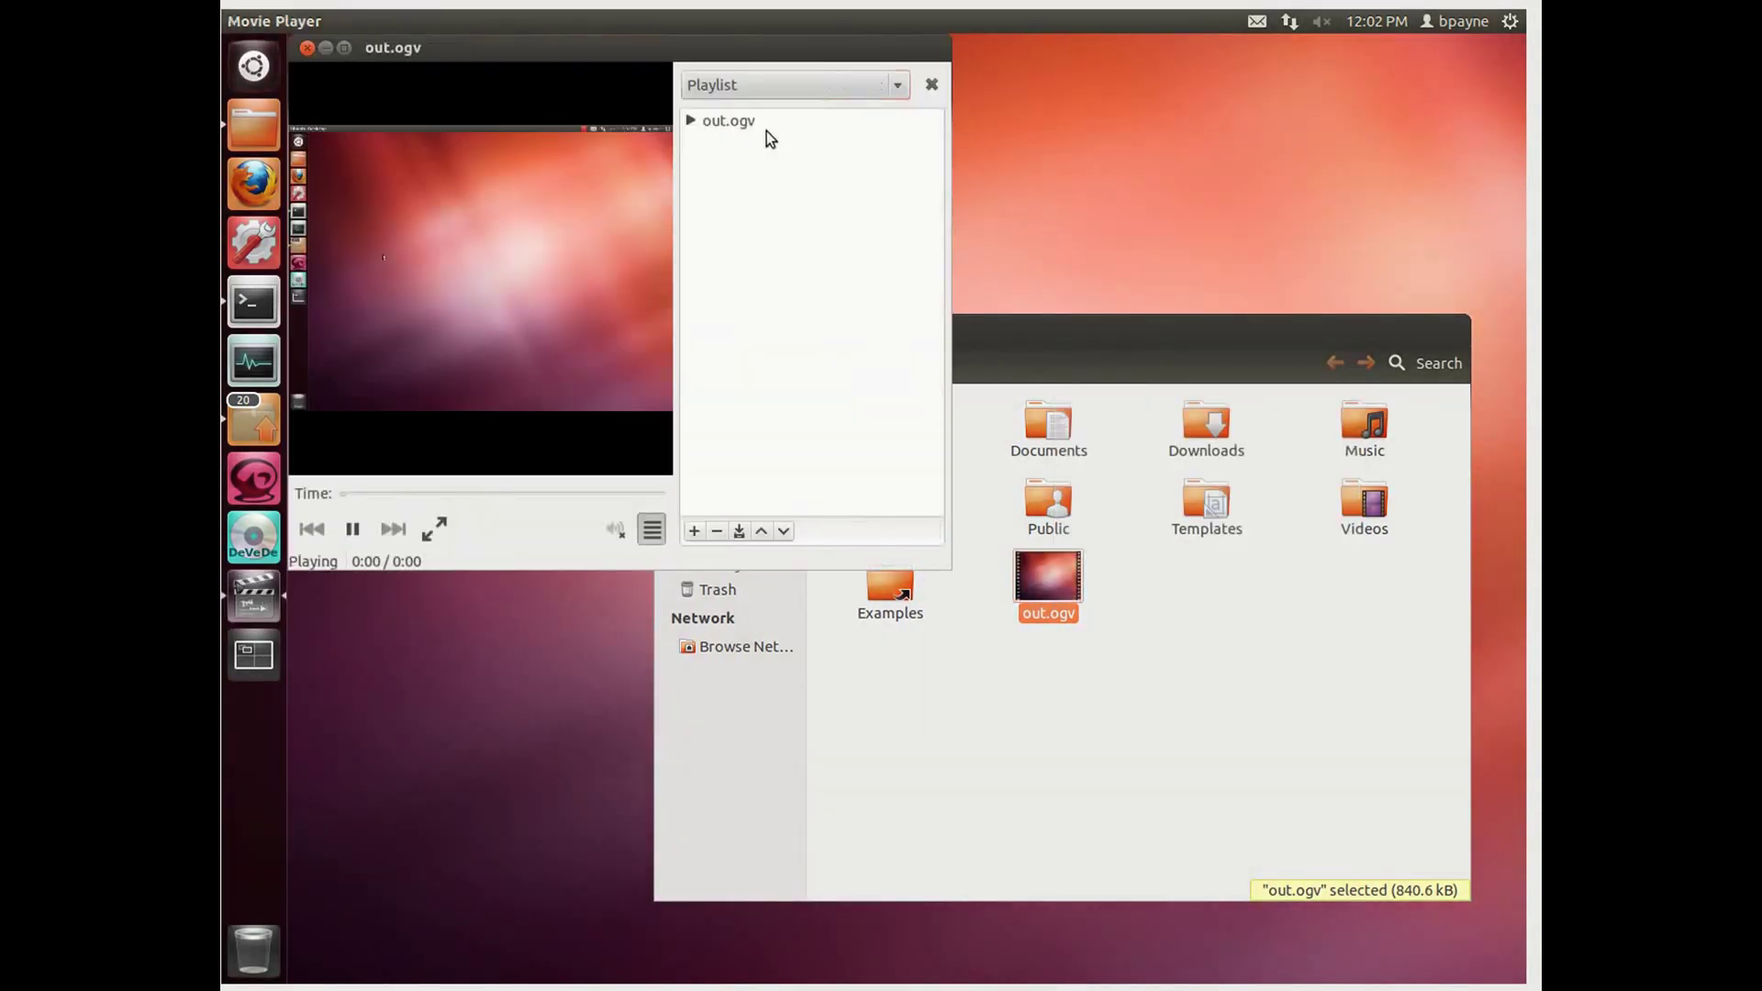
# Step: Watch the 16-second clip, then close Movie Player
pyautogui.moveTo(734, 55); pyautogui.dragTo(1029, 193)
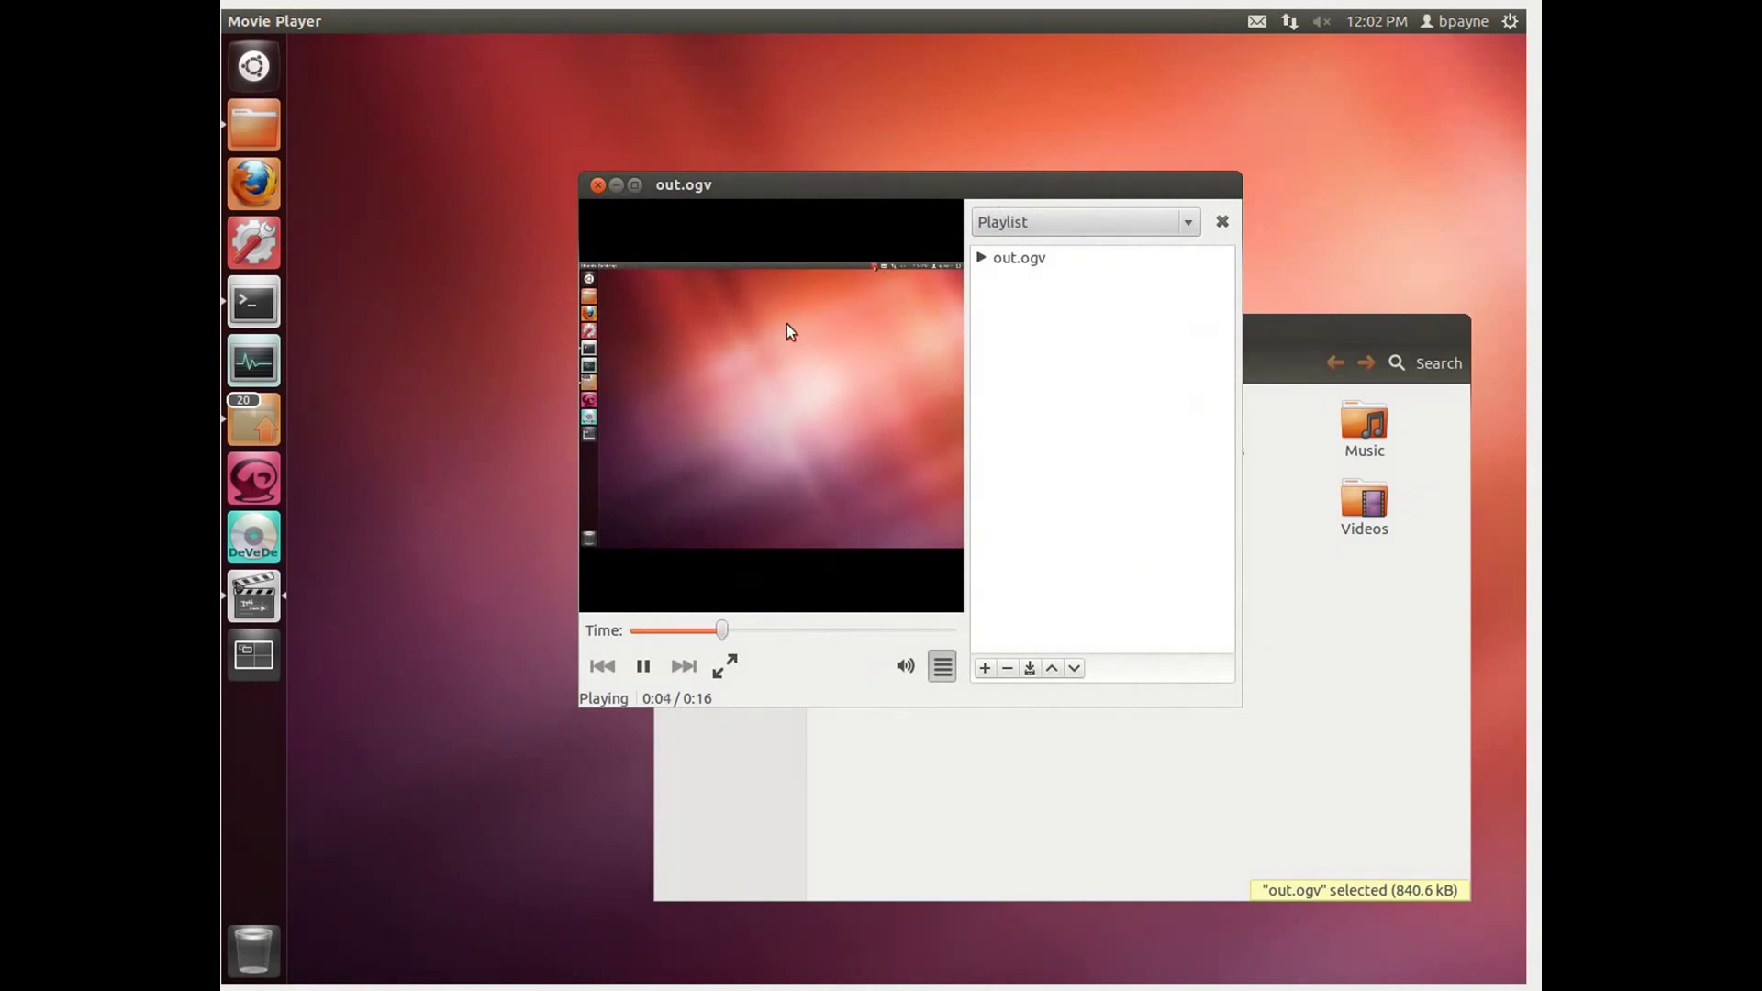
pyautogui.click(596, 183)
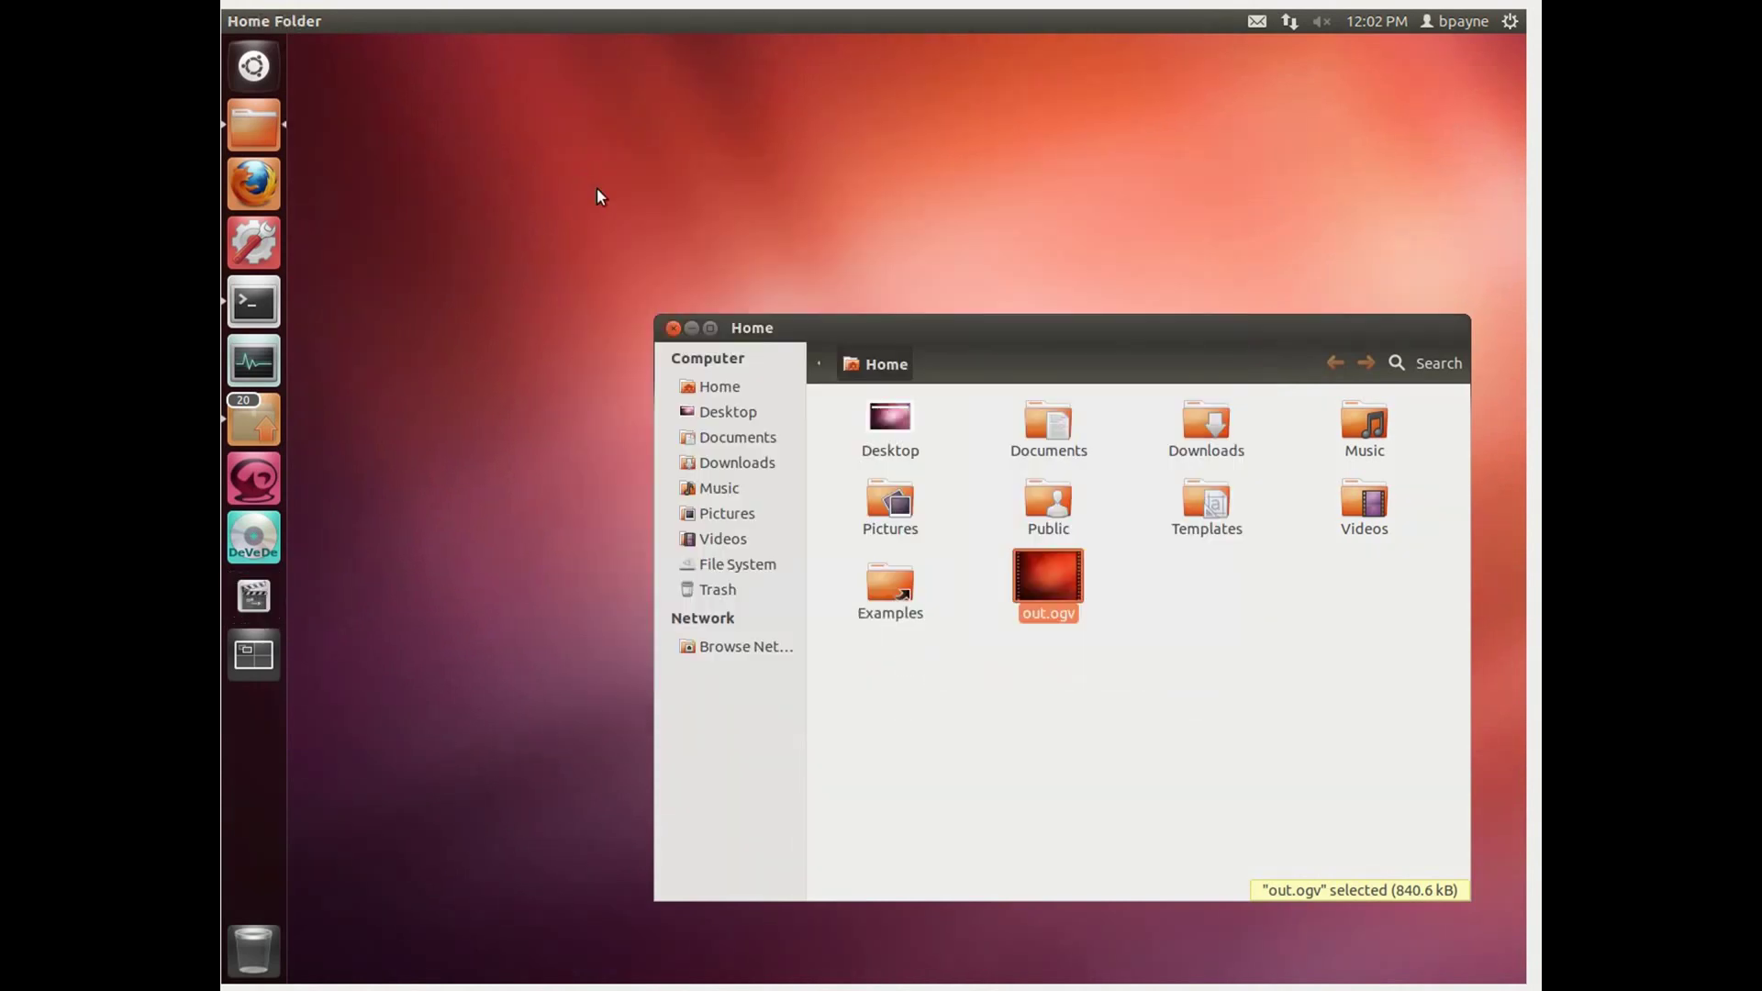
pyautogui.click(1104, 679)
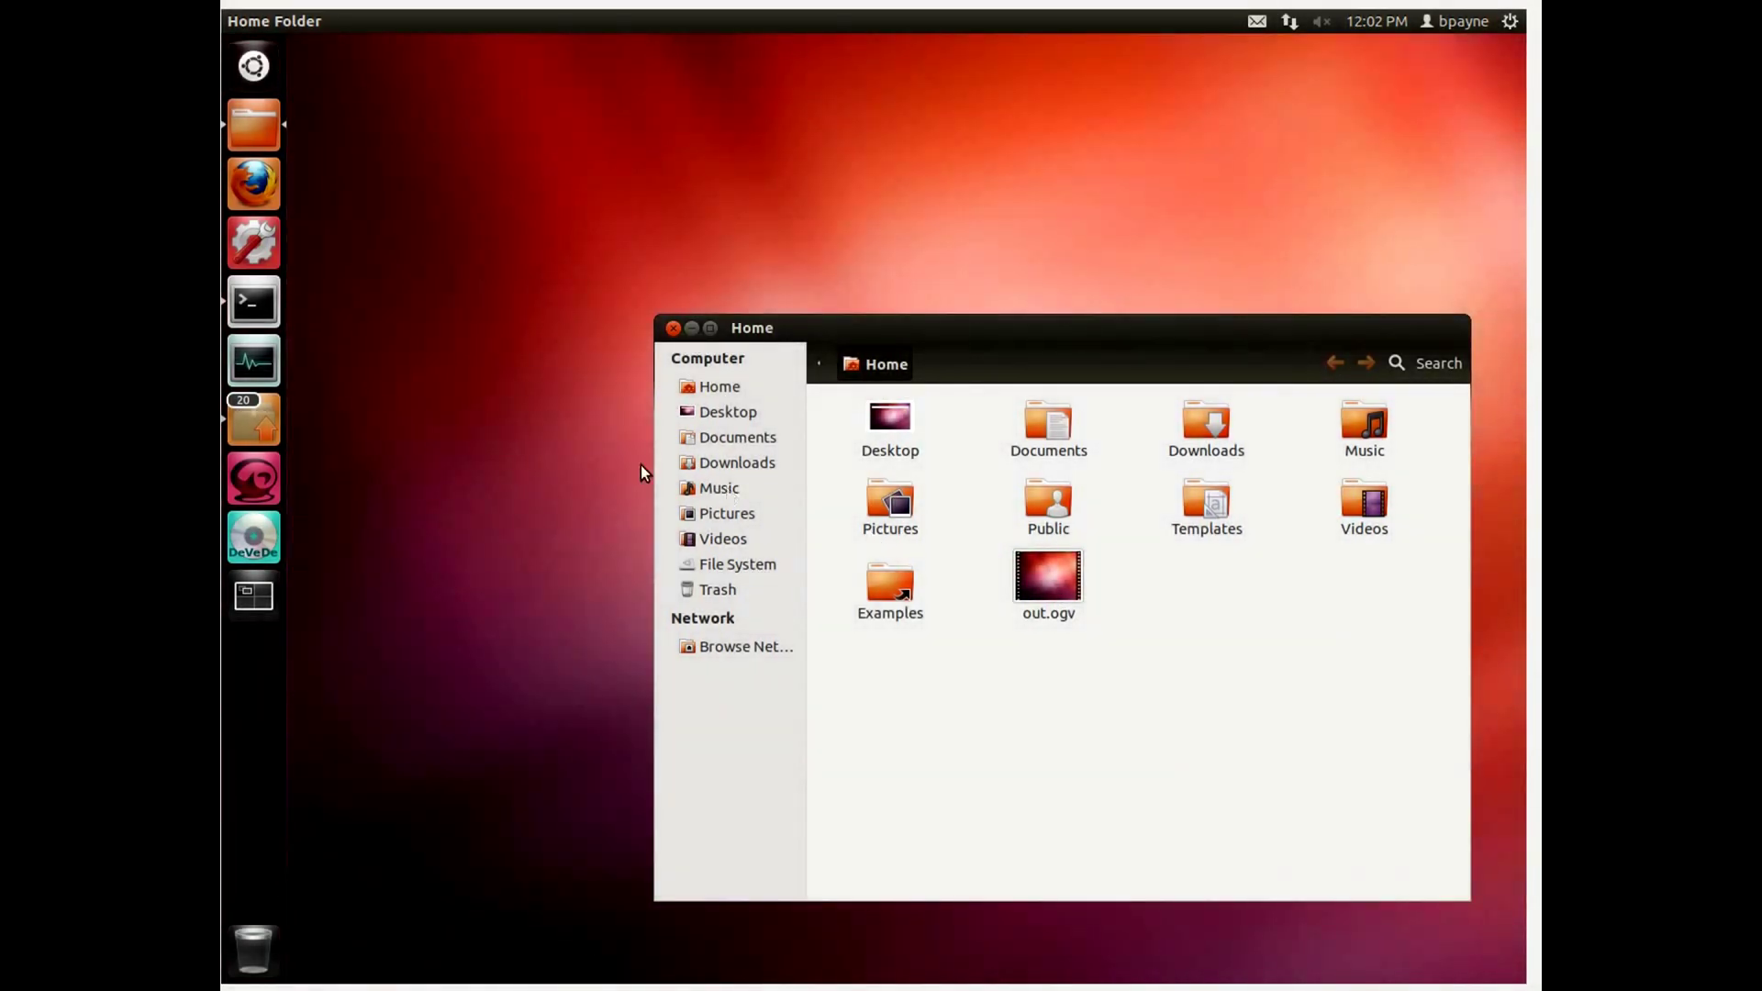
# Step: Start a DivX / MPEG-4 project in DeVeDe and add out.ogv to its files
pyautogui.click(260, 521)
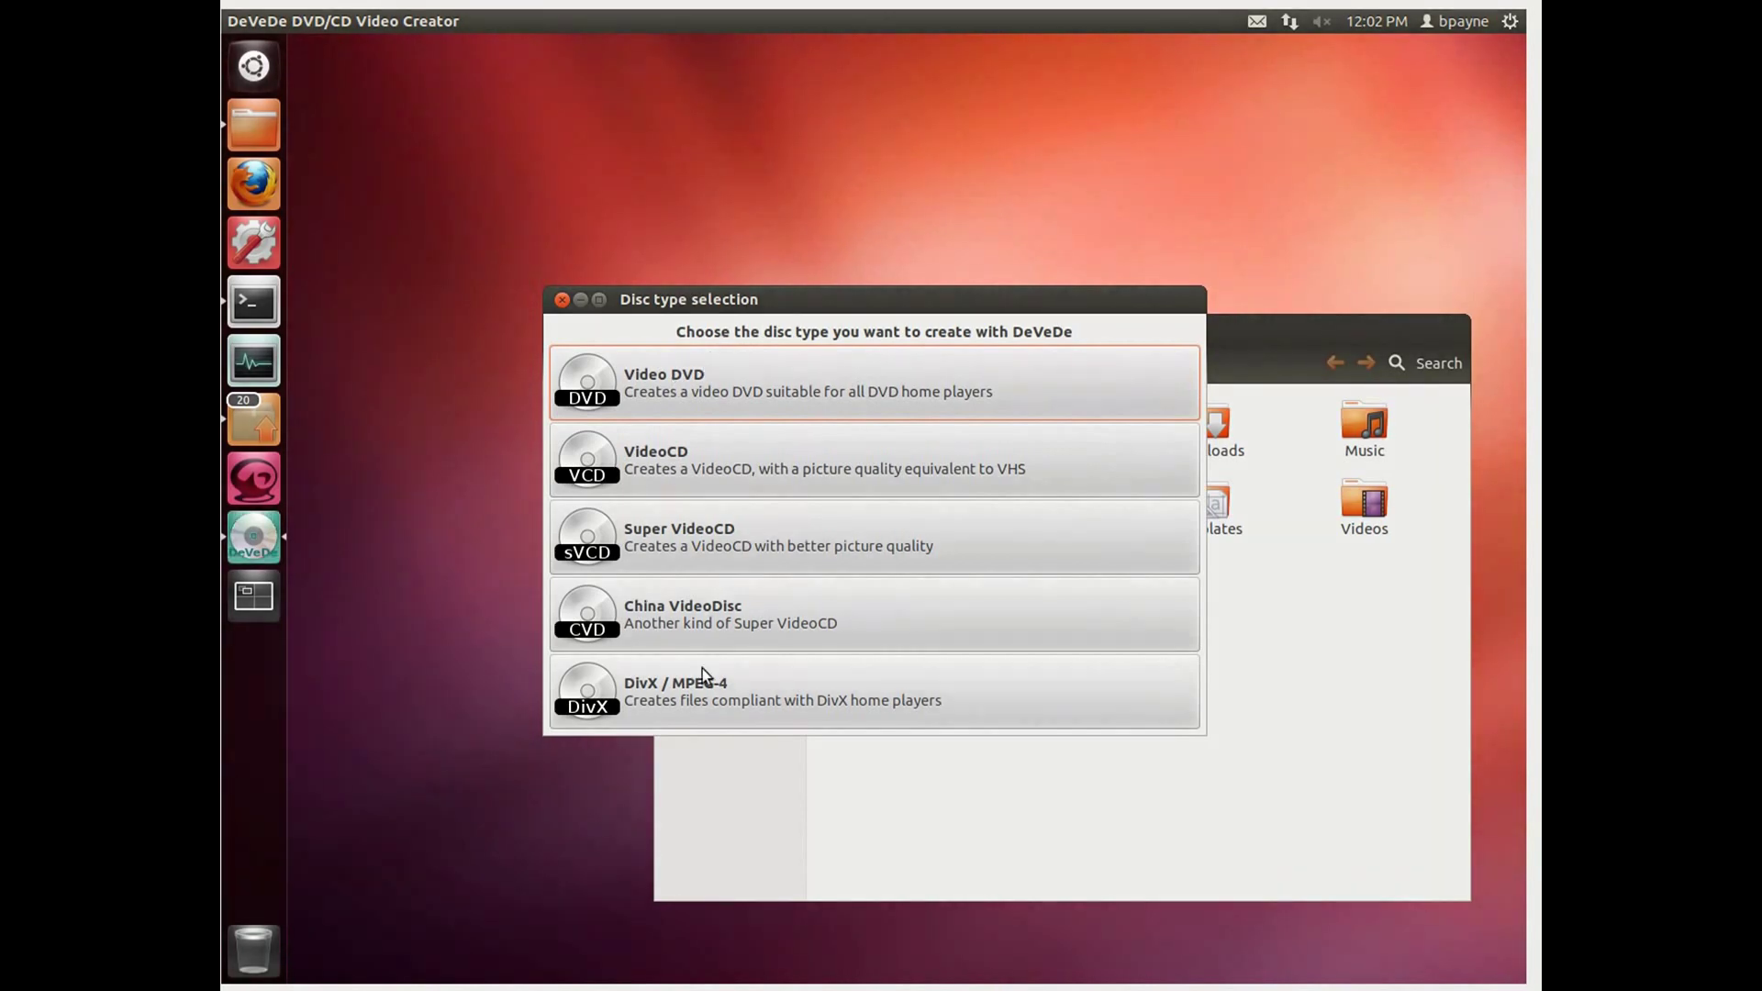
pyautogui.click(807, 685)
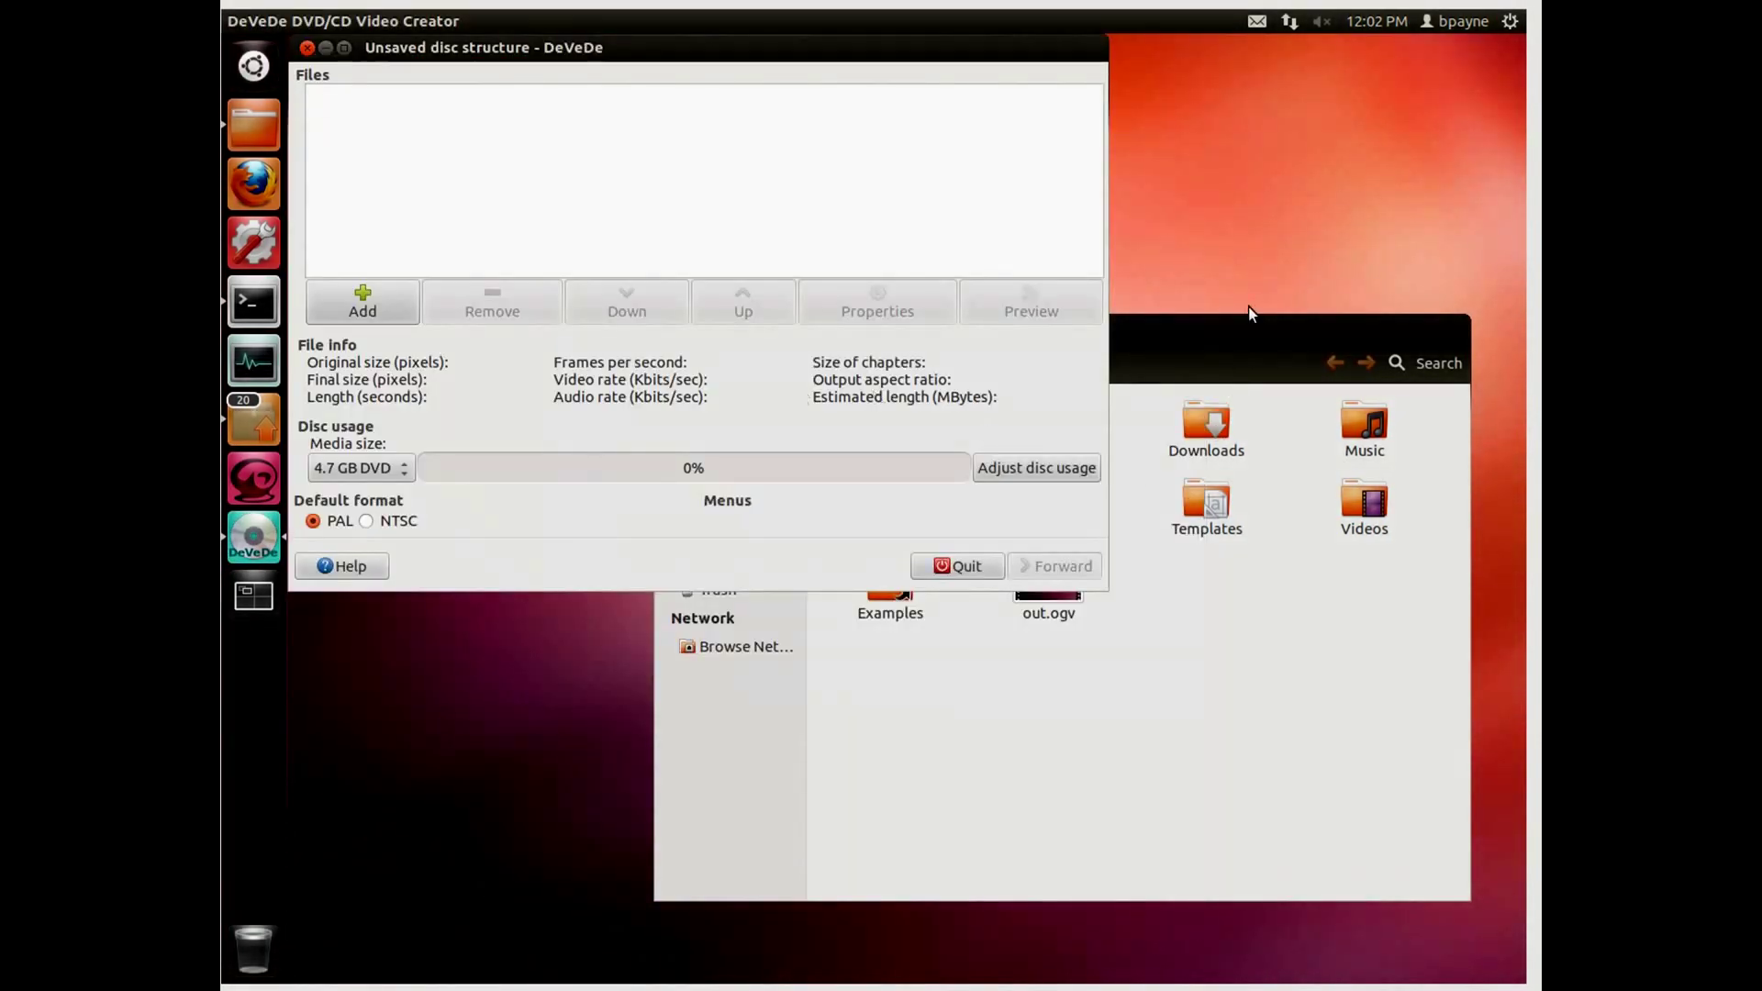
pyautogui.moveTo(1241, 332); pyautogui.dragTo(1202, 461)
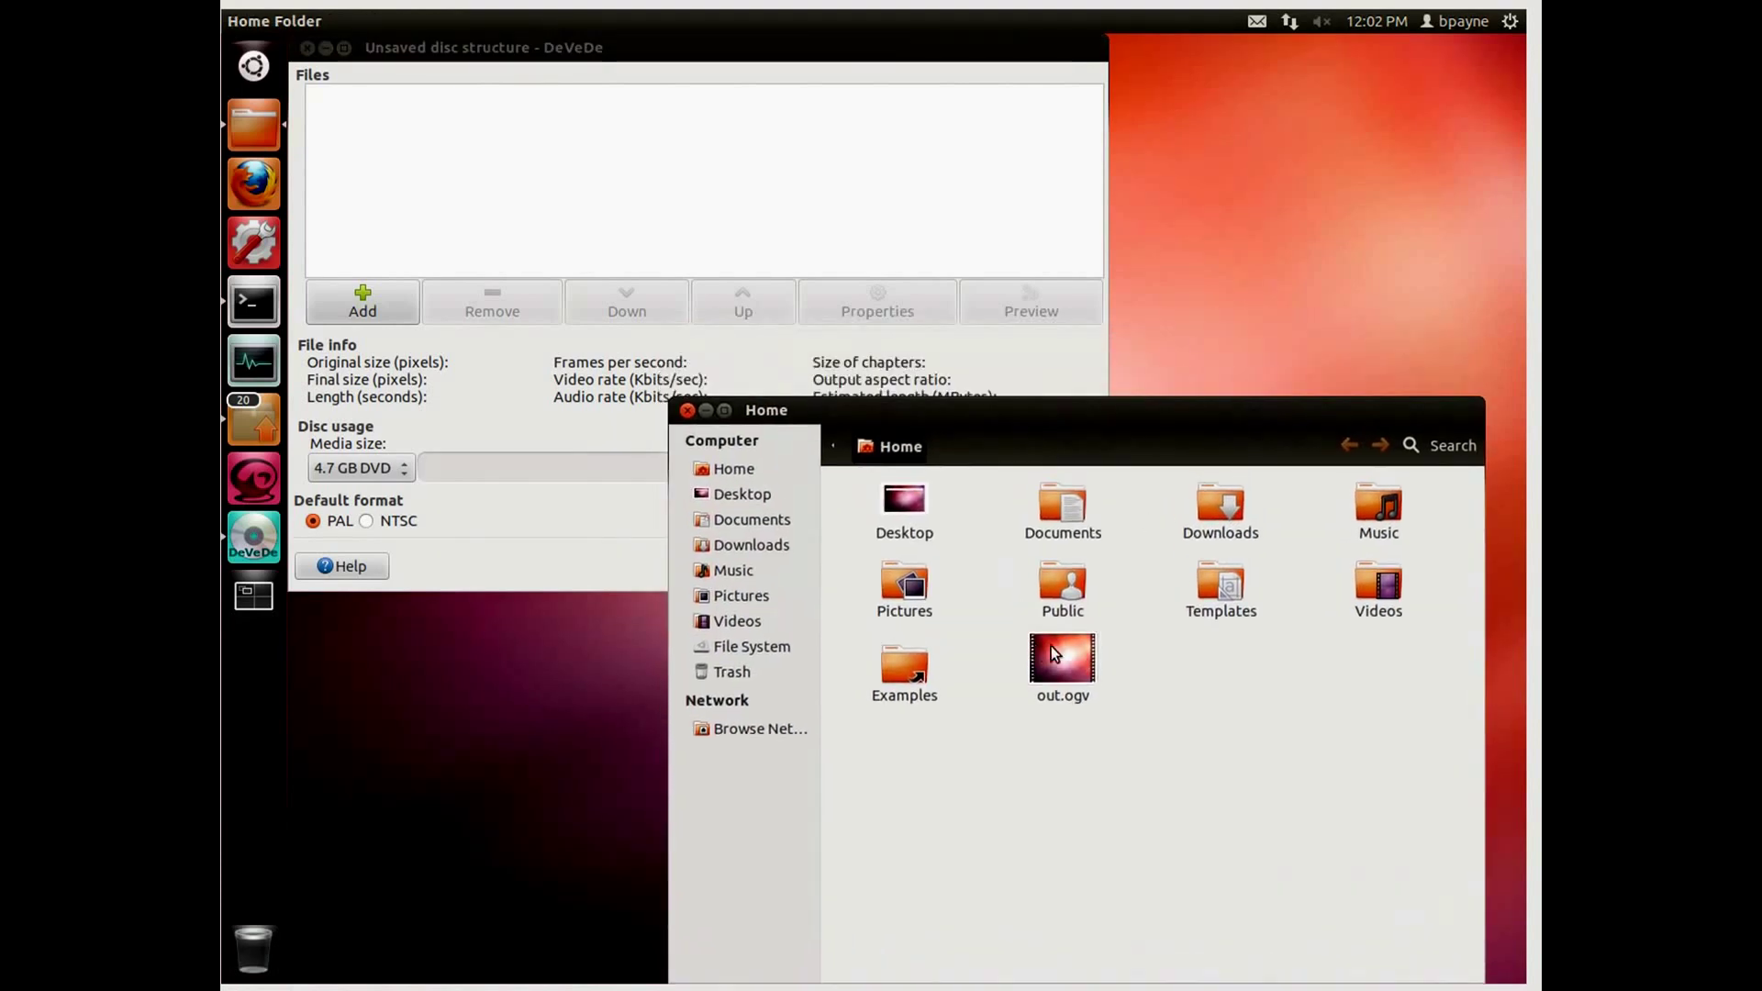
pyautogui.moveTo(1060, 646); pyautogui.dragTo(693, 196)
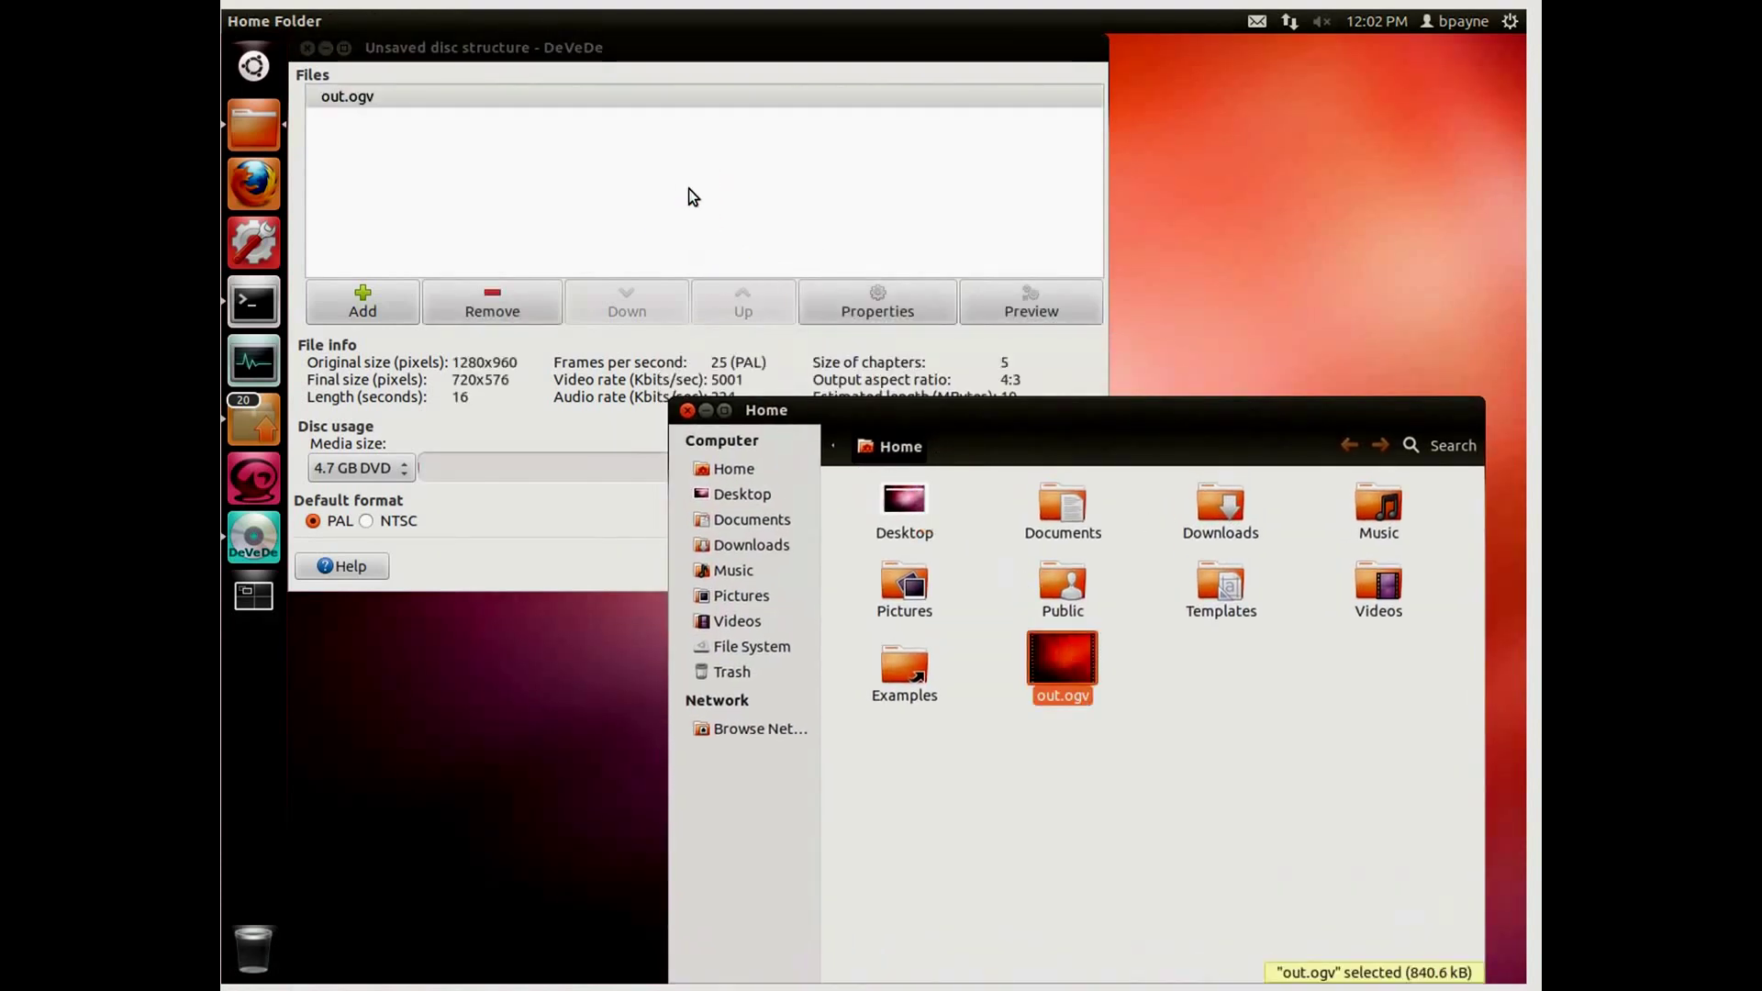
pyautogui.click(862, 303)
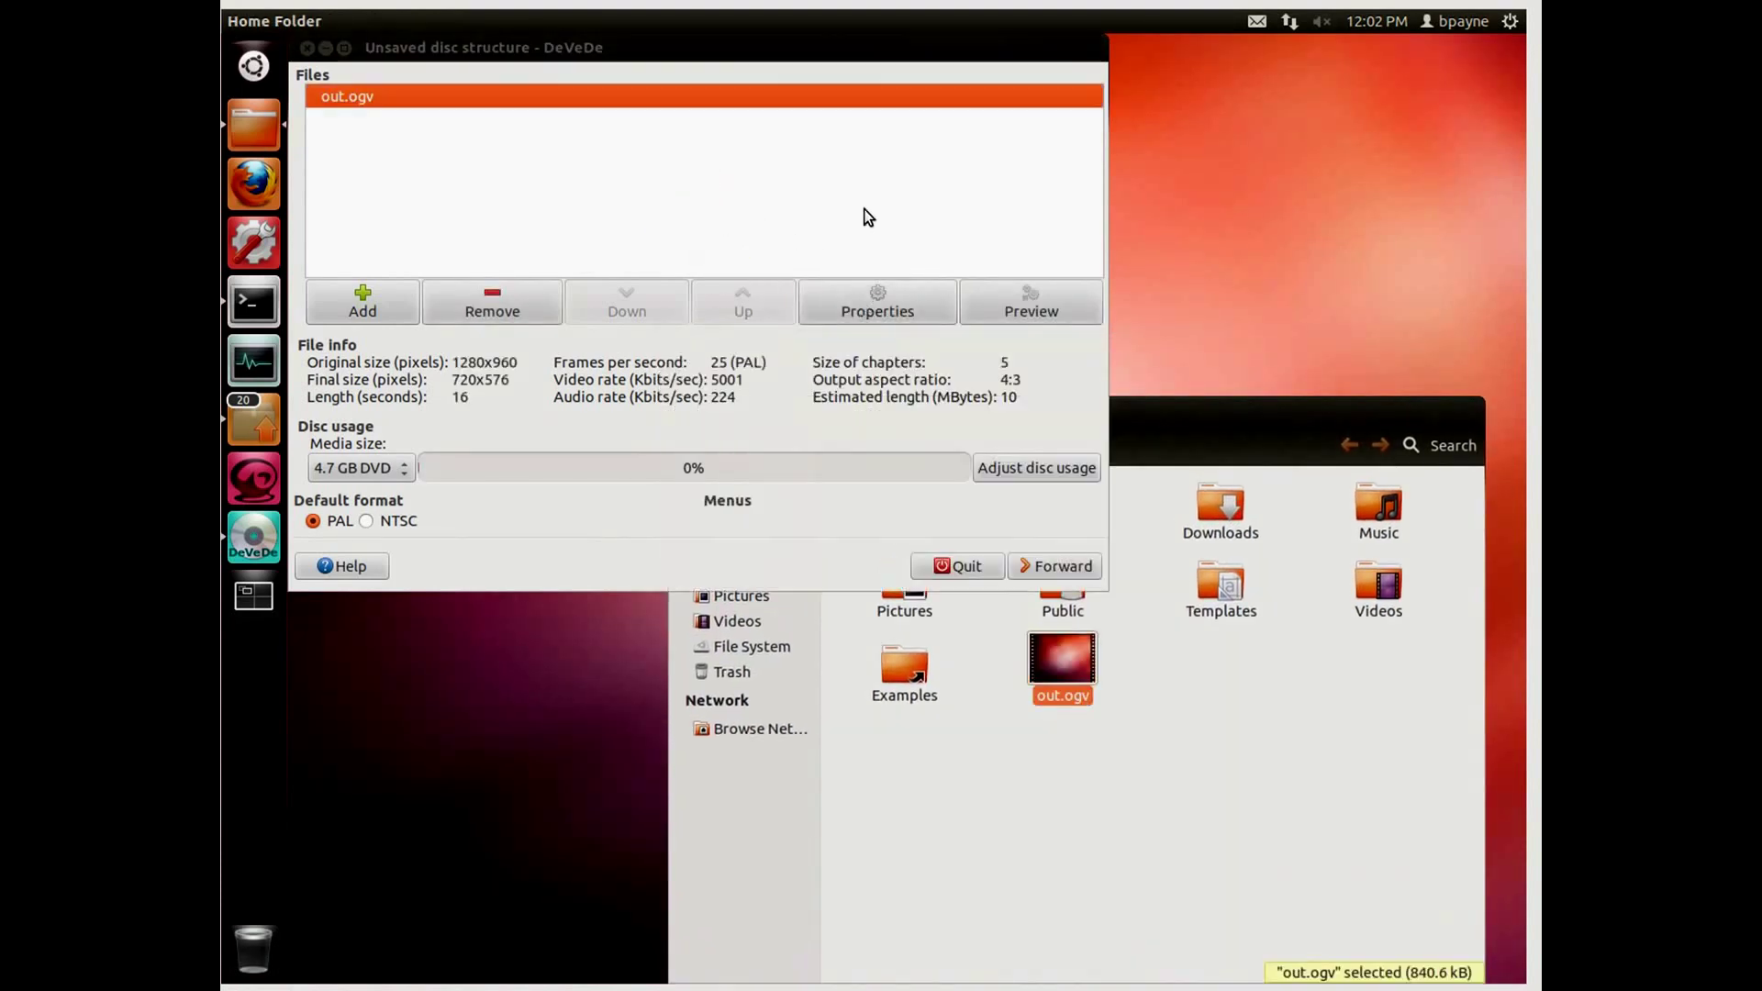
# Step: Set out.ogv's final video size to 1920x1080 in its file properties
pyautogui.click(860, 301)
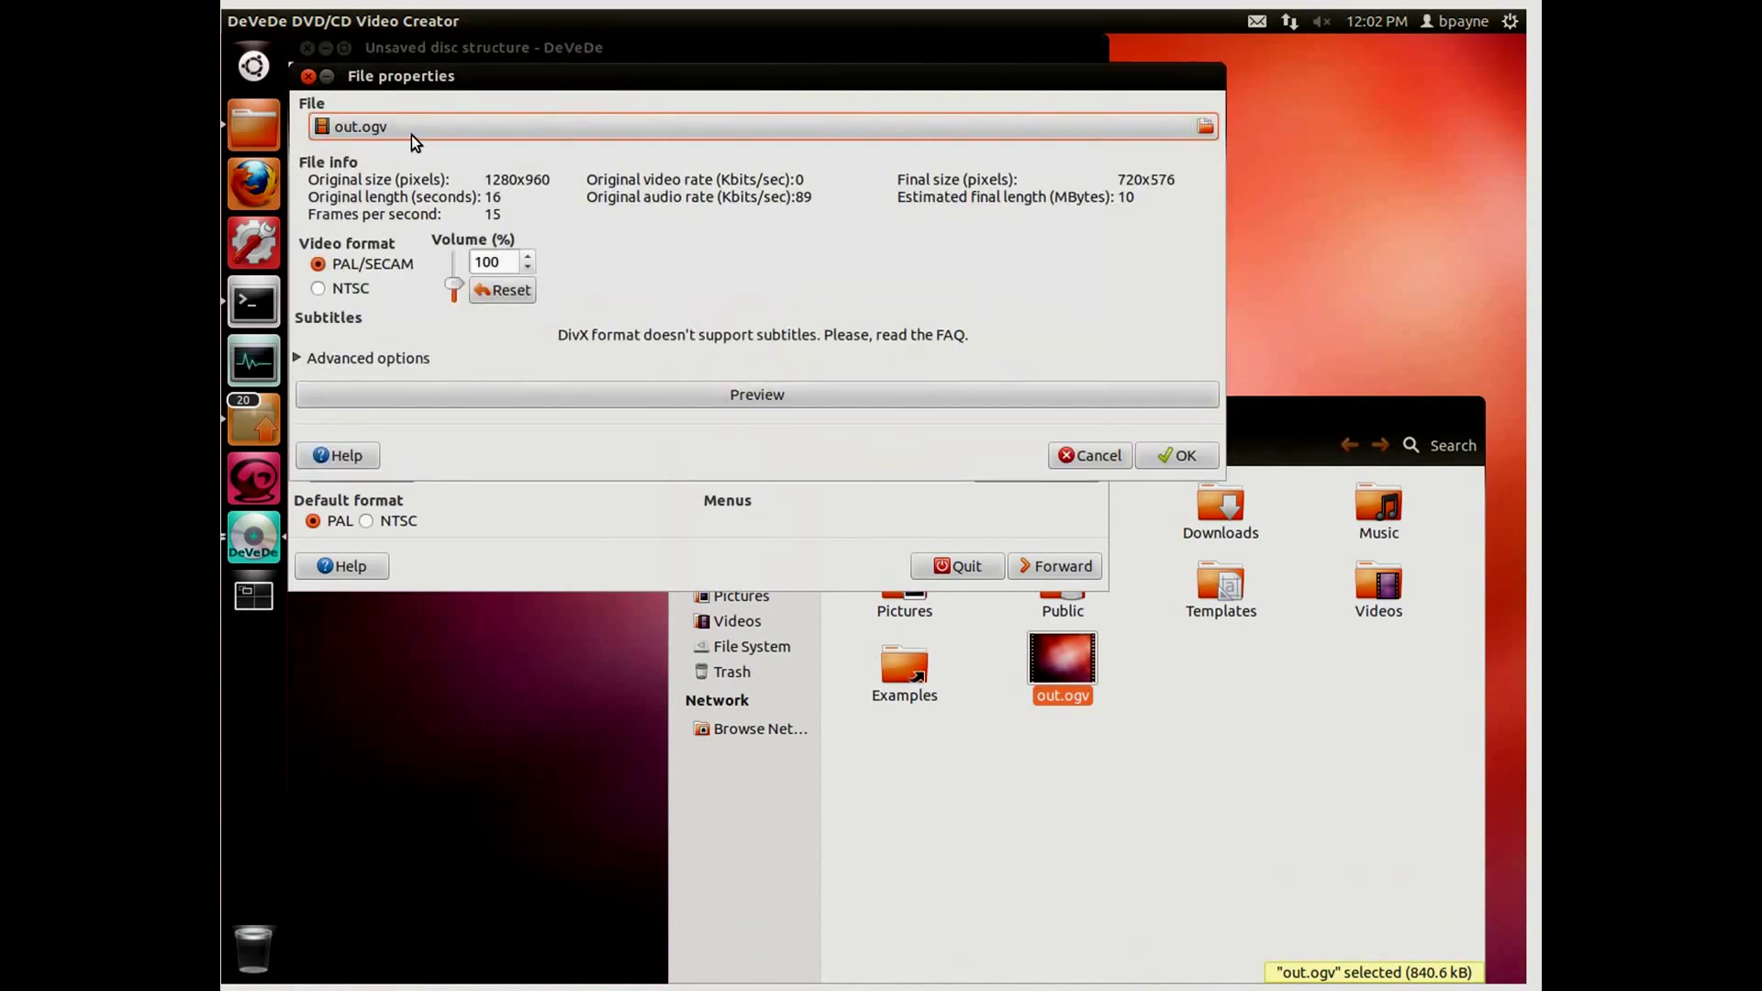
pyautogui.click(300, 356)
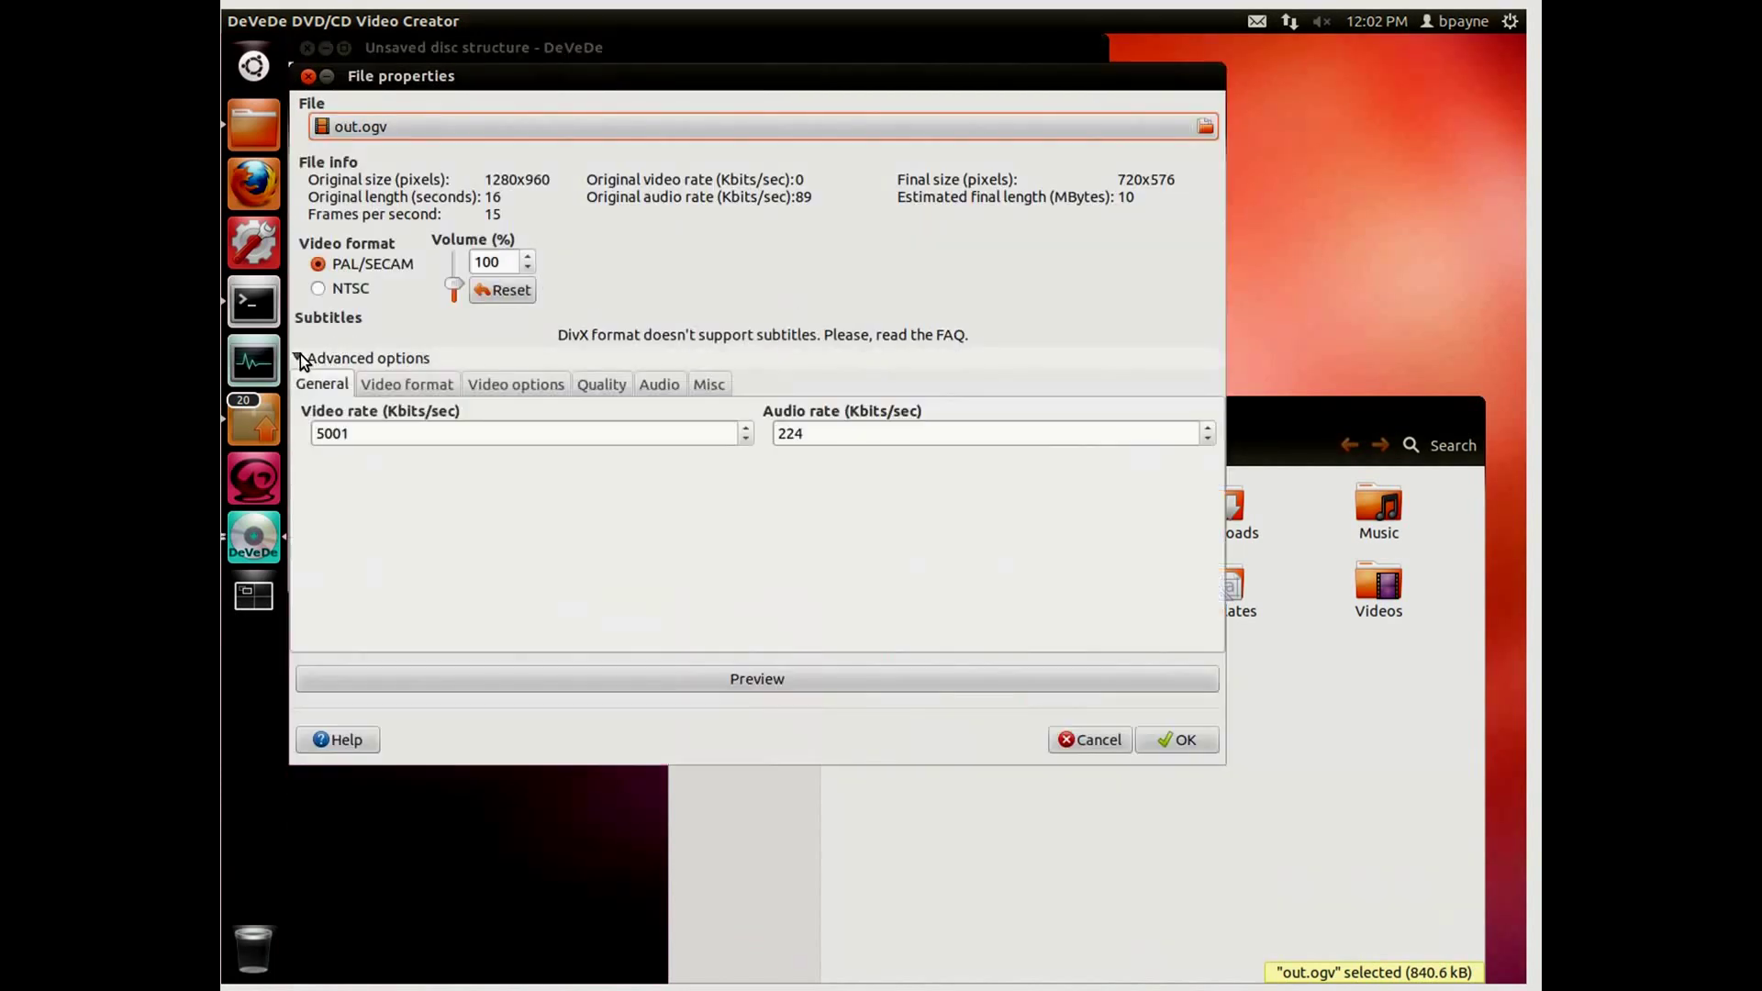
pyautogui.click(367, 380)
pyautogui.click(345, 432)
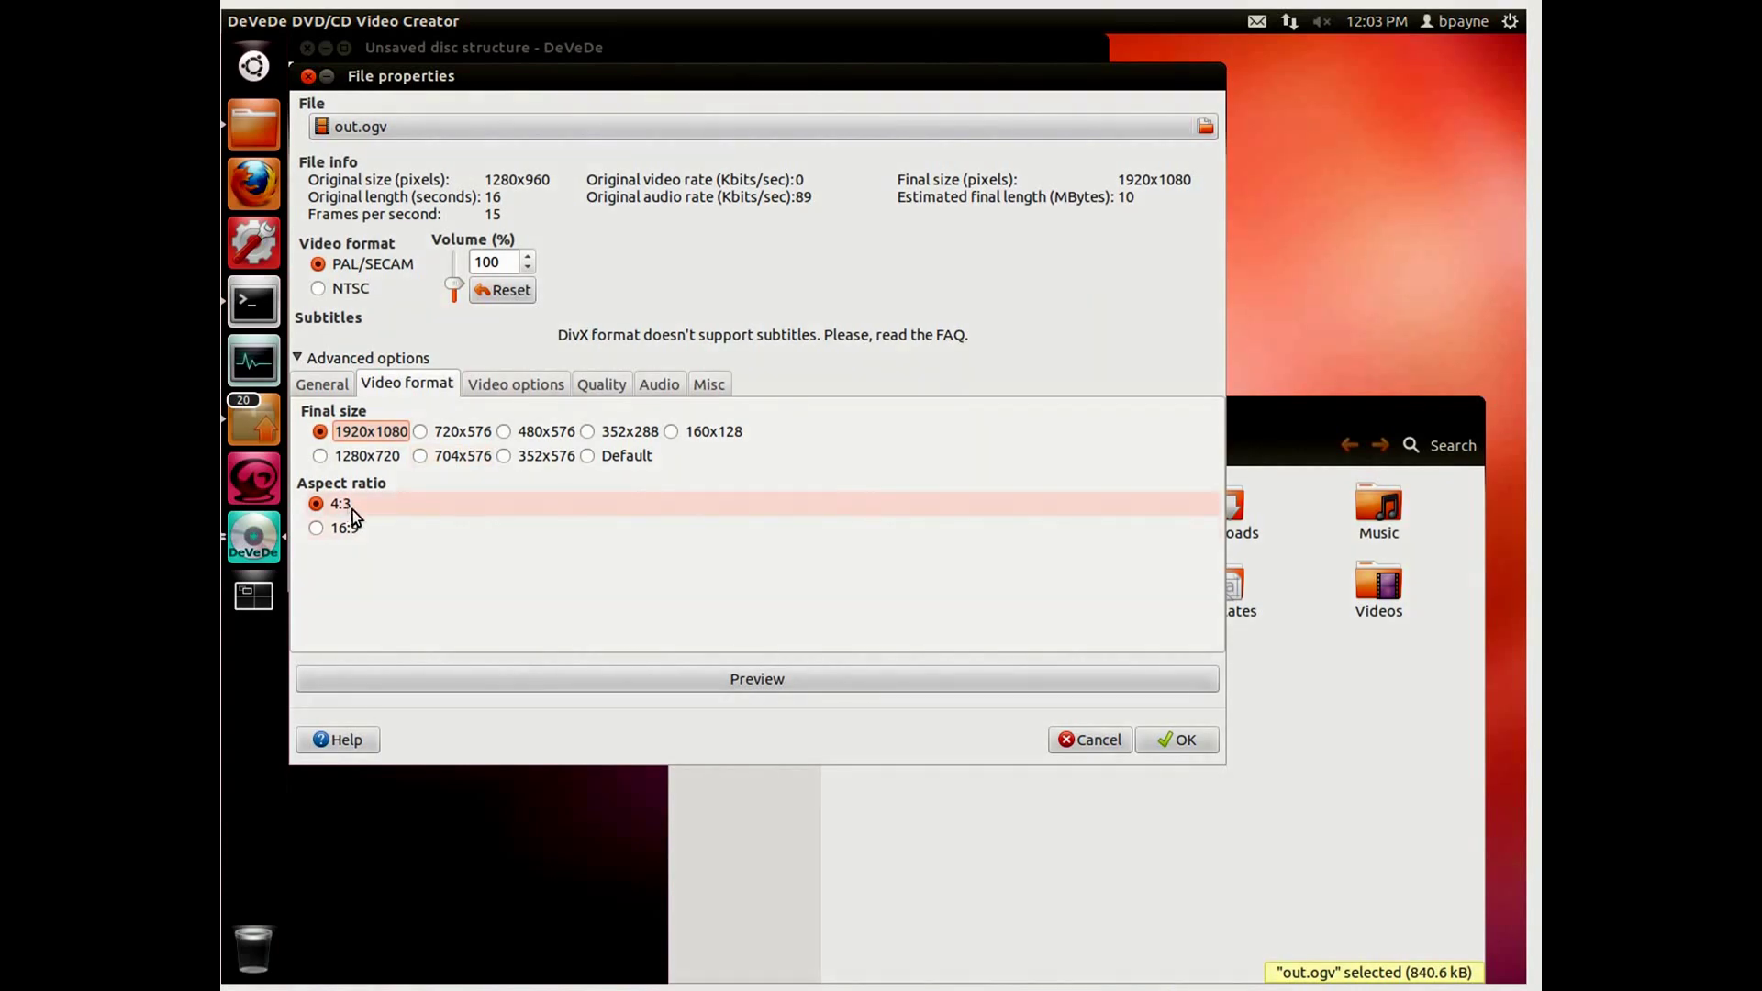
pyautogui.click(1161, 740)
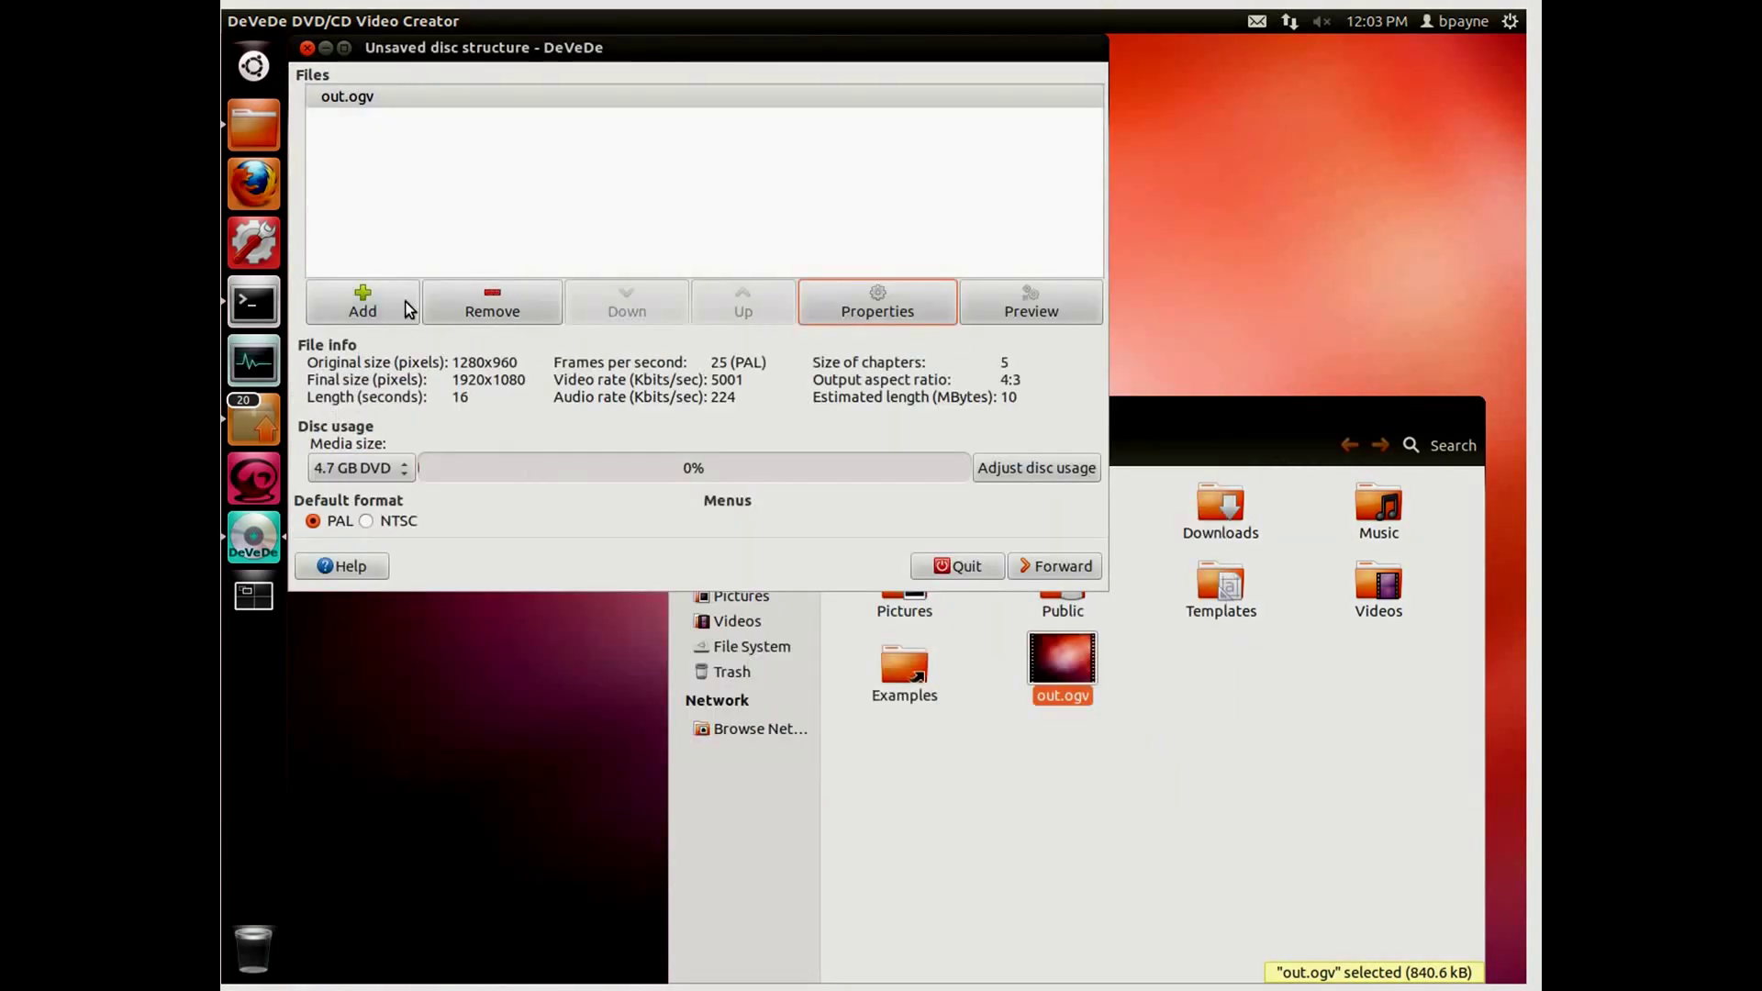
# Step: Start converting out.ogv into the 'movie' output folder in Home
pyautogui.click(1057, 574)
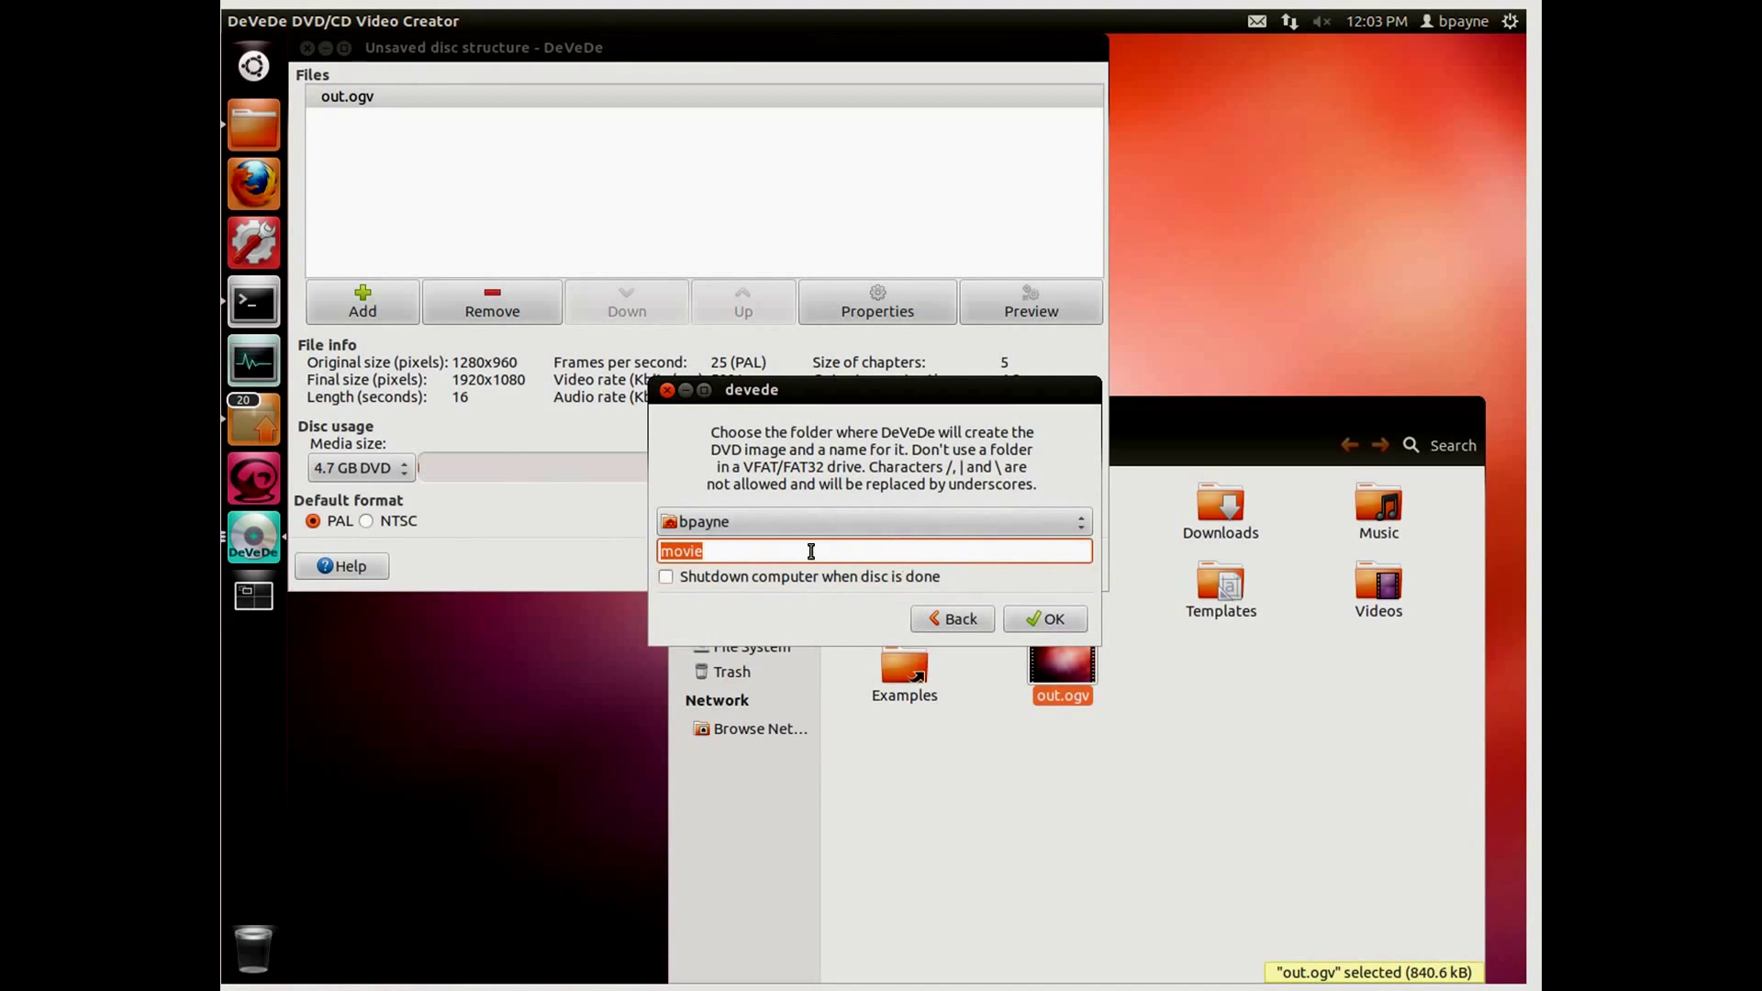
pyautogui.click(1225, 685)
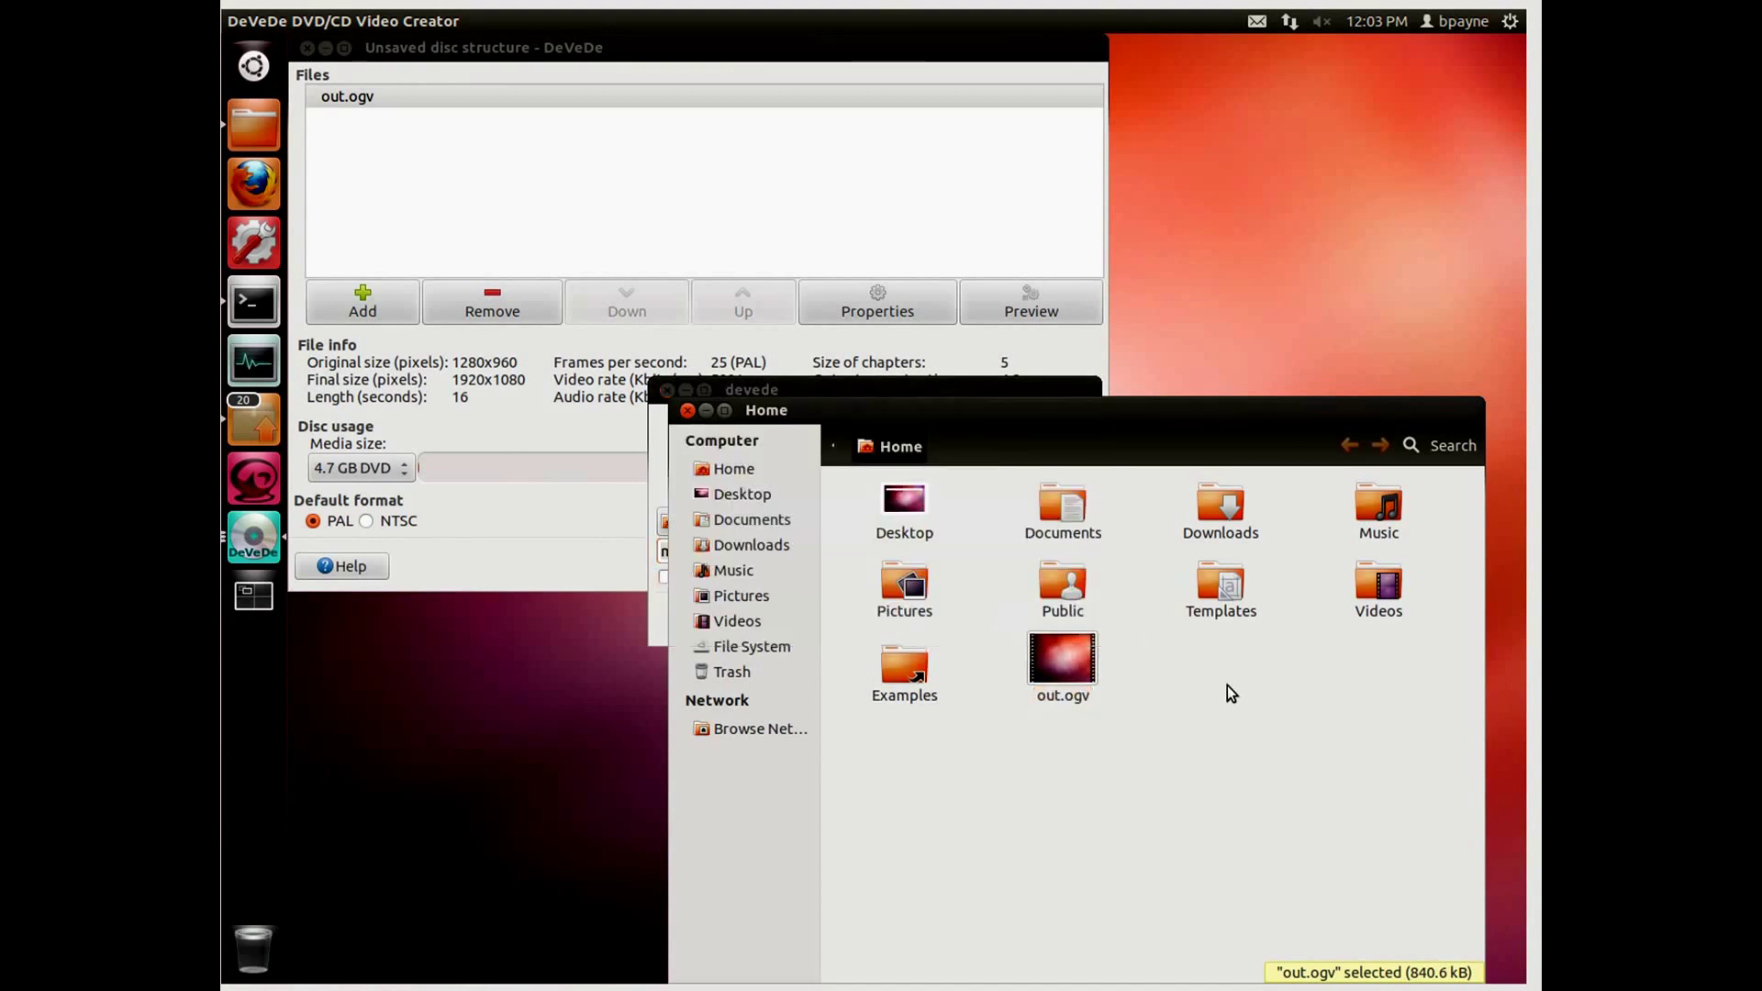
pyautogui.click(872, 391)
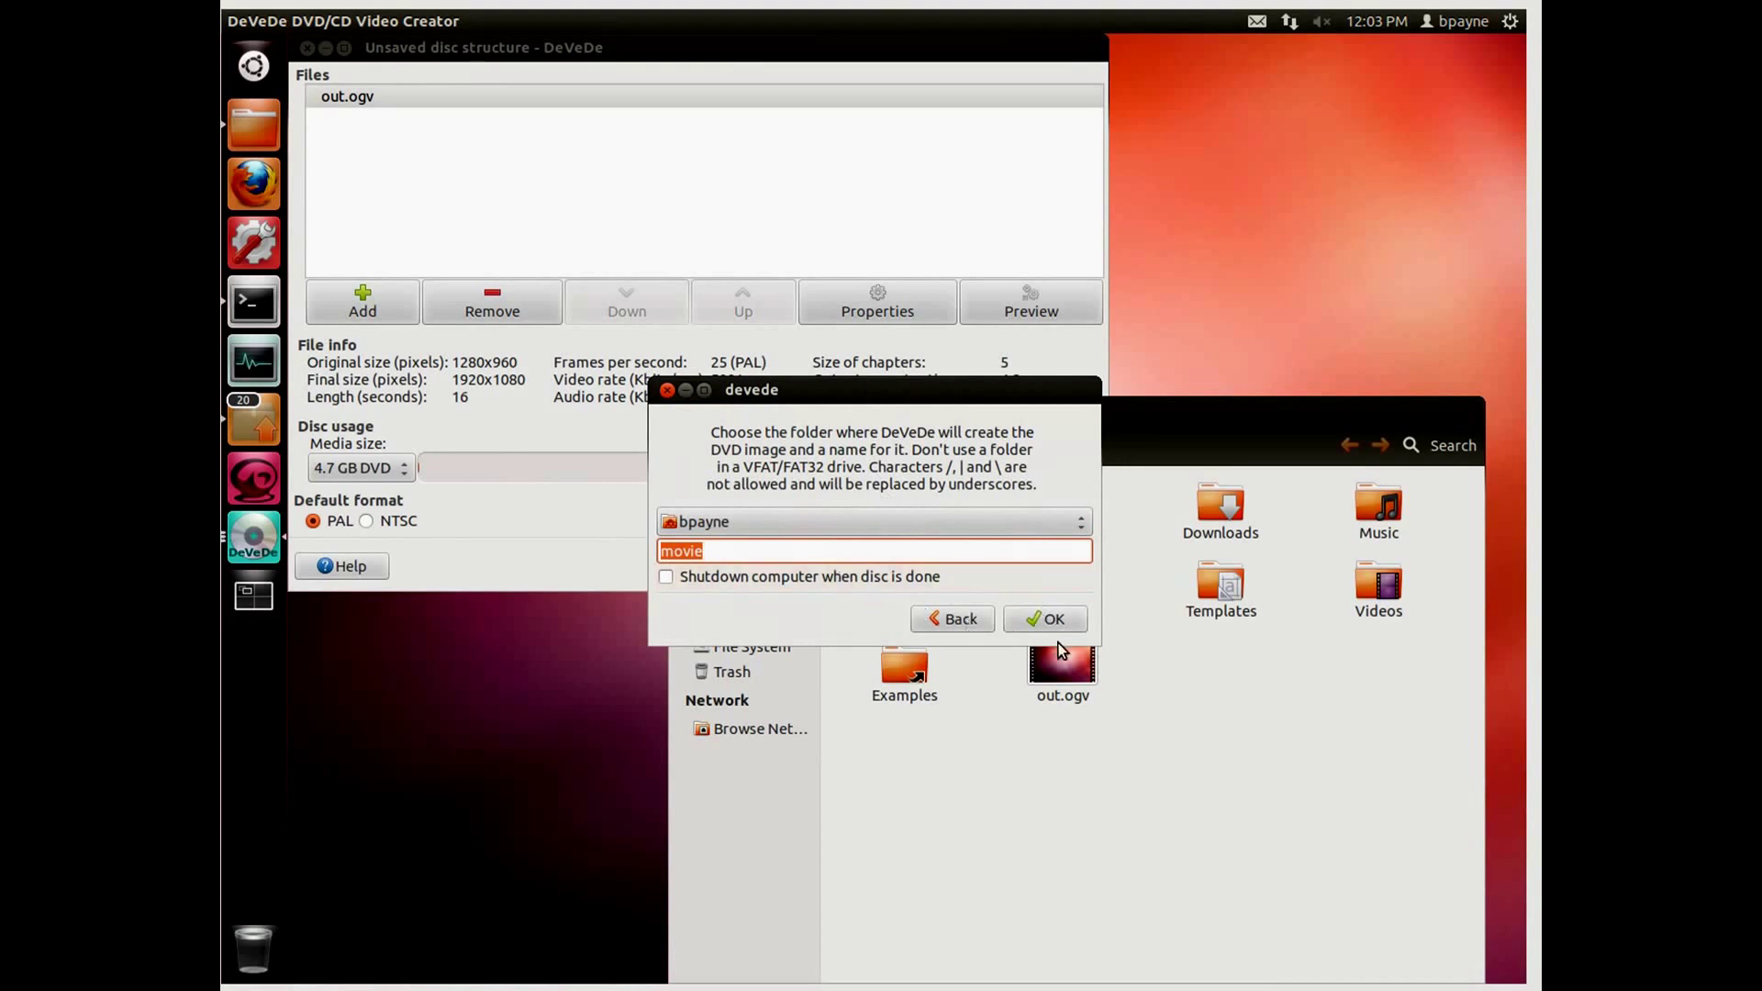
pyautogui.click(1047, 619)
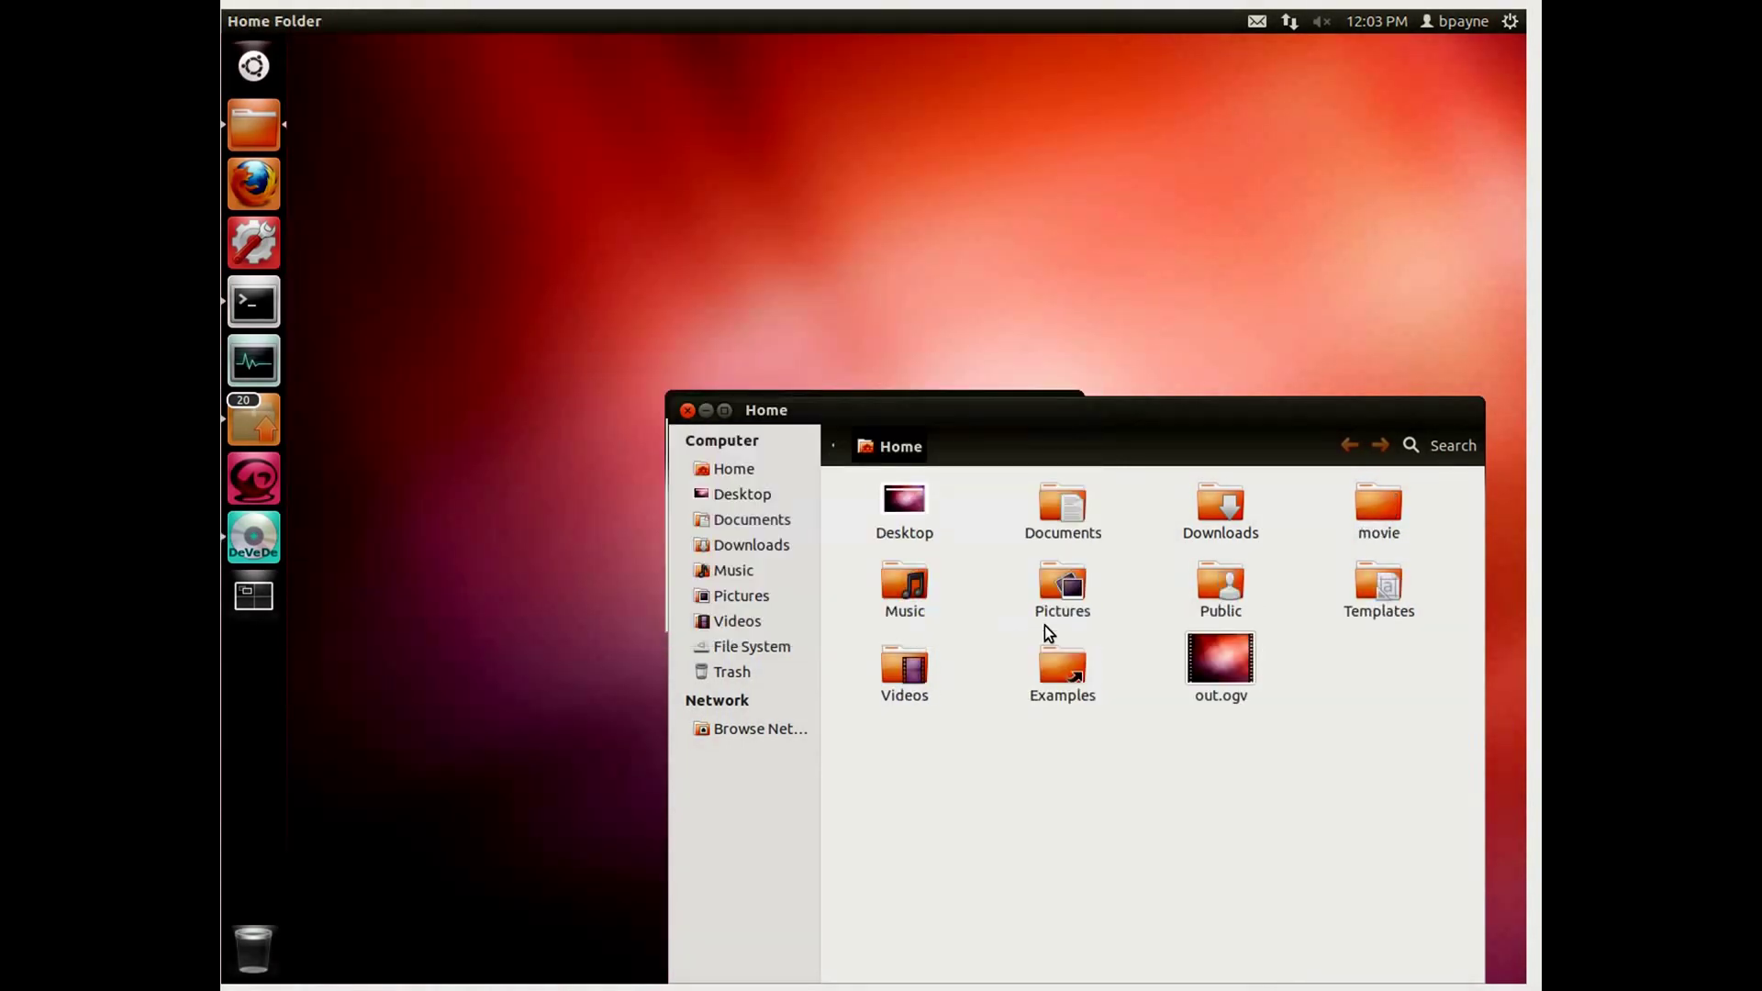
# Step: Rearrange the Home and progress windows, then dismiss the Job done message
pyautogui.moveTo(973, 414); pyautogui.dragTo(993, 478)
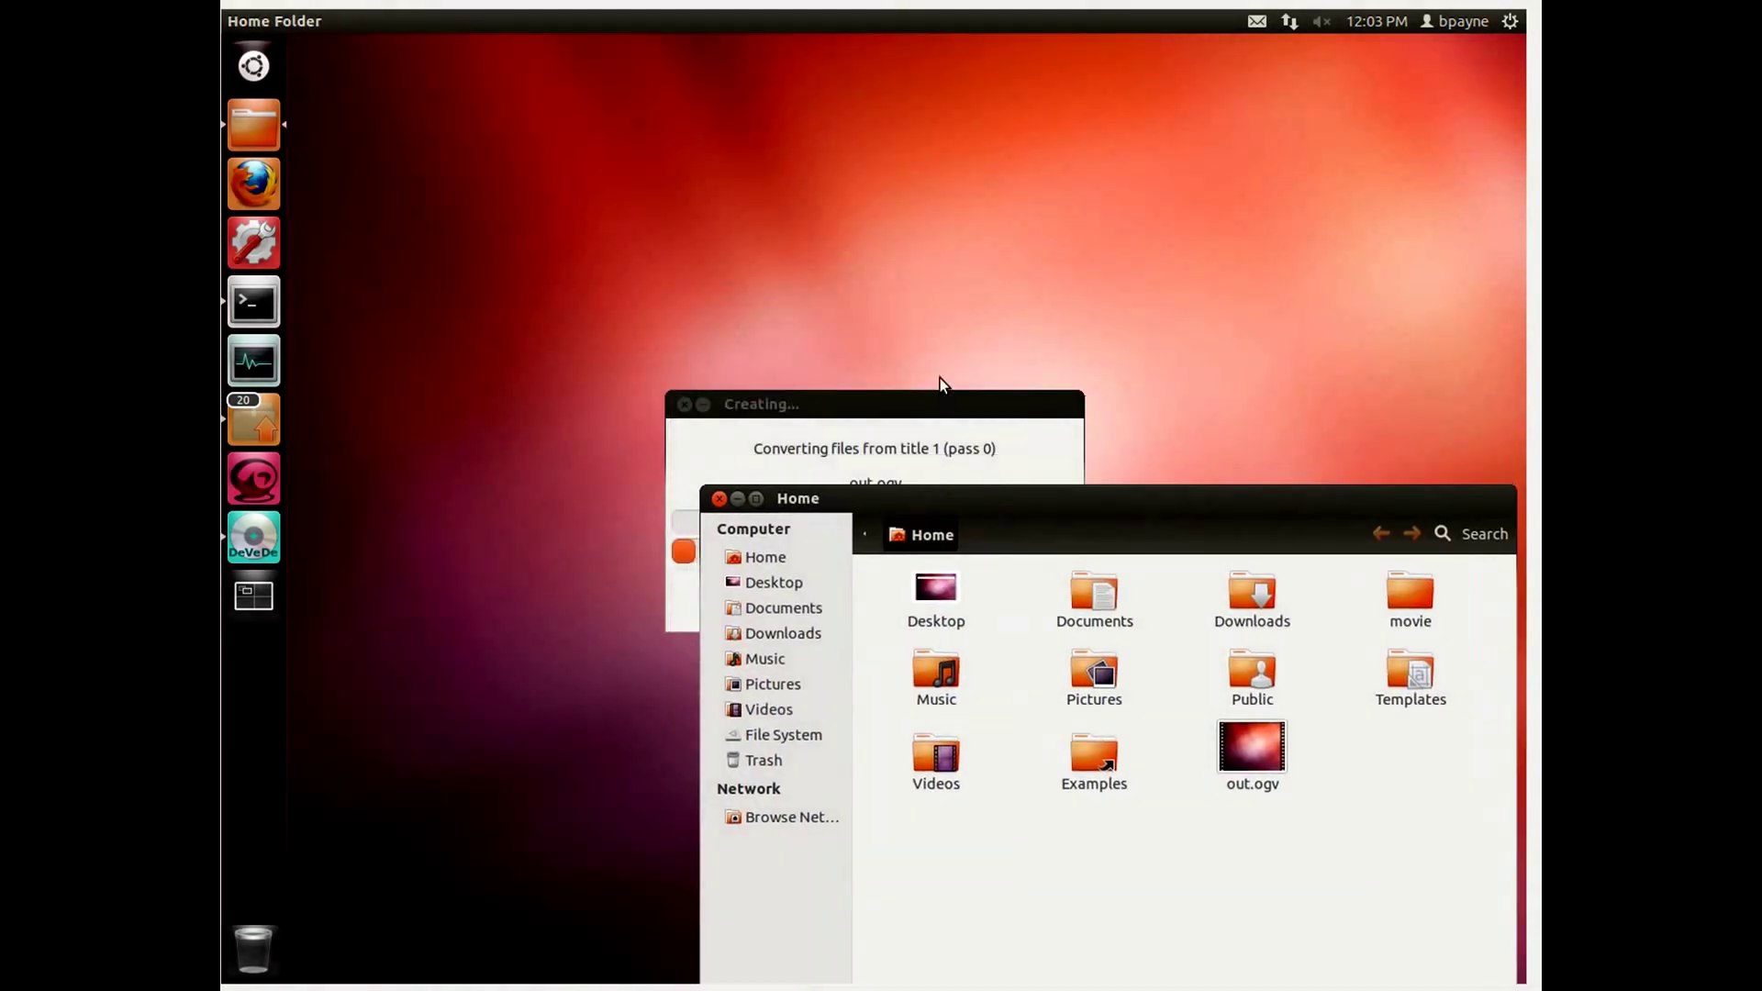
pyautogui.click(917, 404)
pyautogui.moveTo(918, 404); pyautogui.dragTo(730, 234)
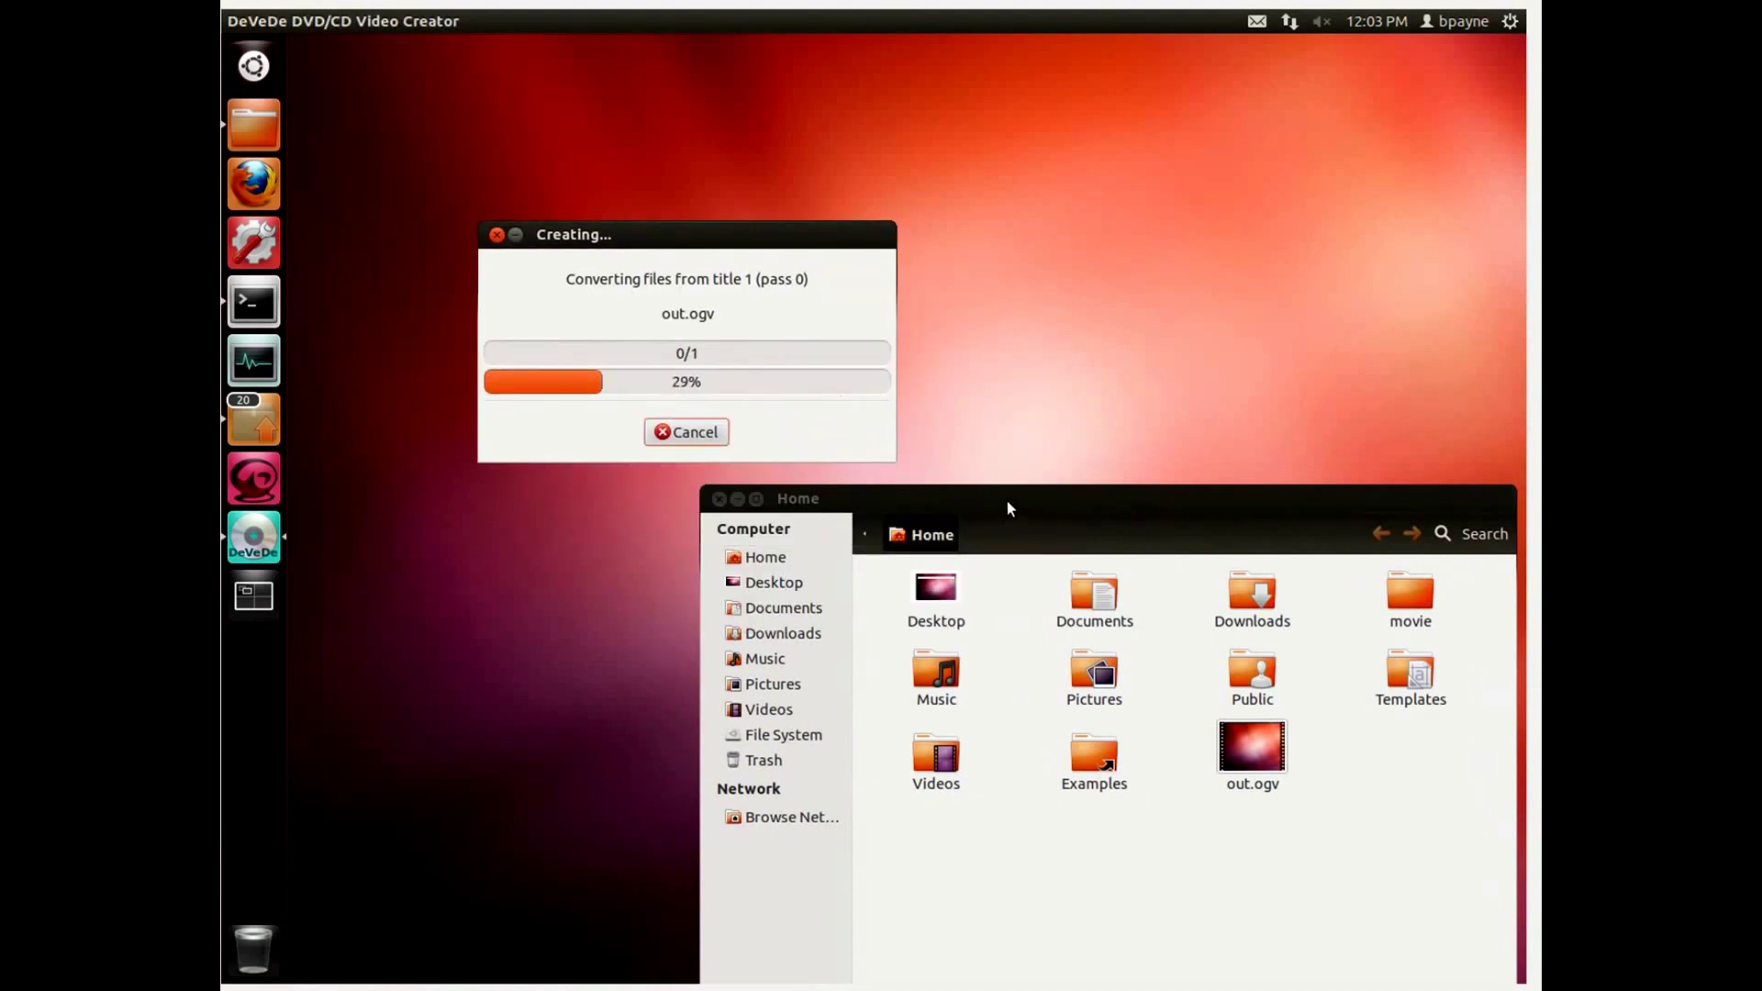
pyautogui.moveTo(1010, 501); pyautogui.dragTo(973, 472)
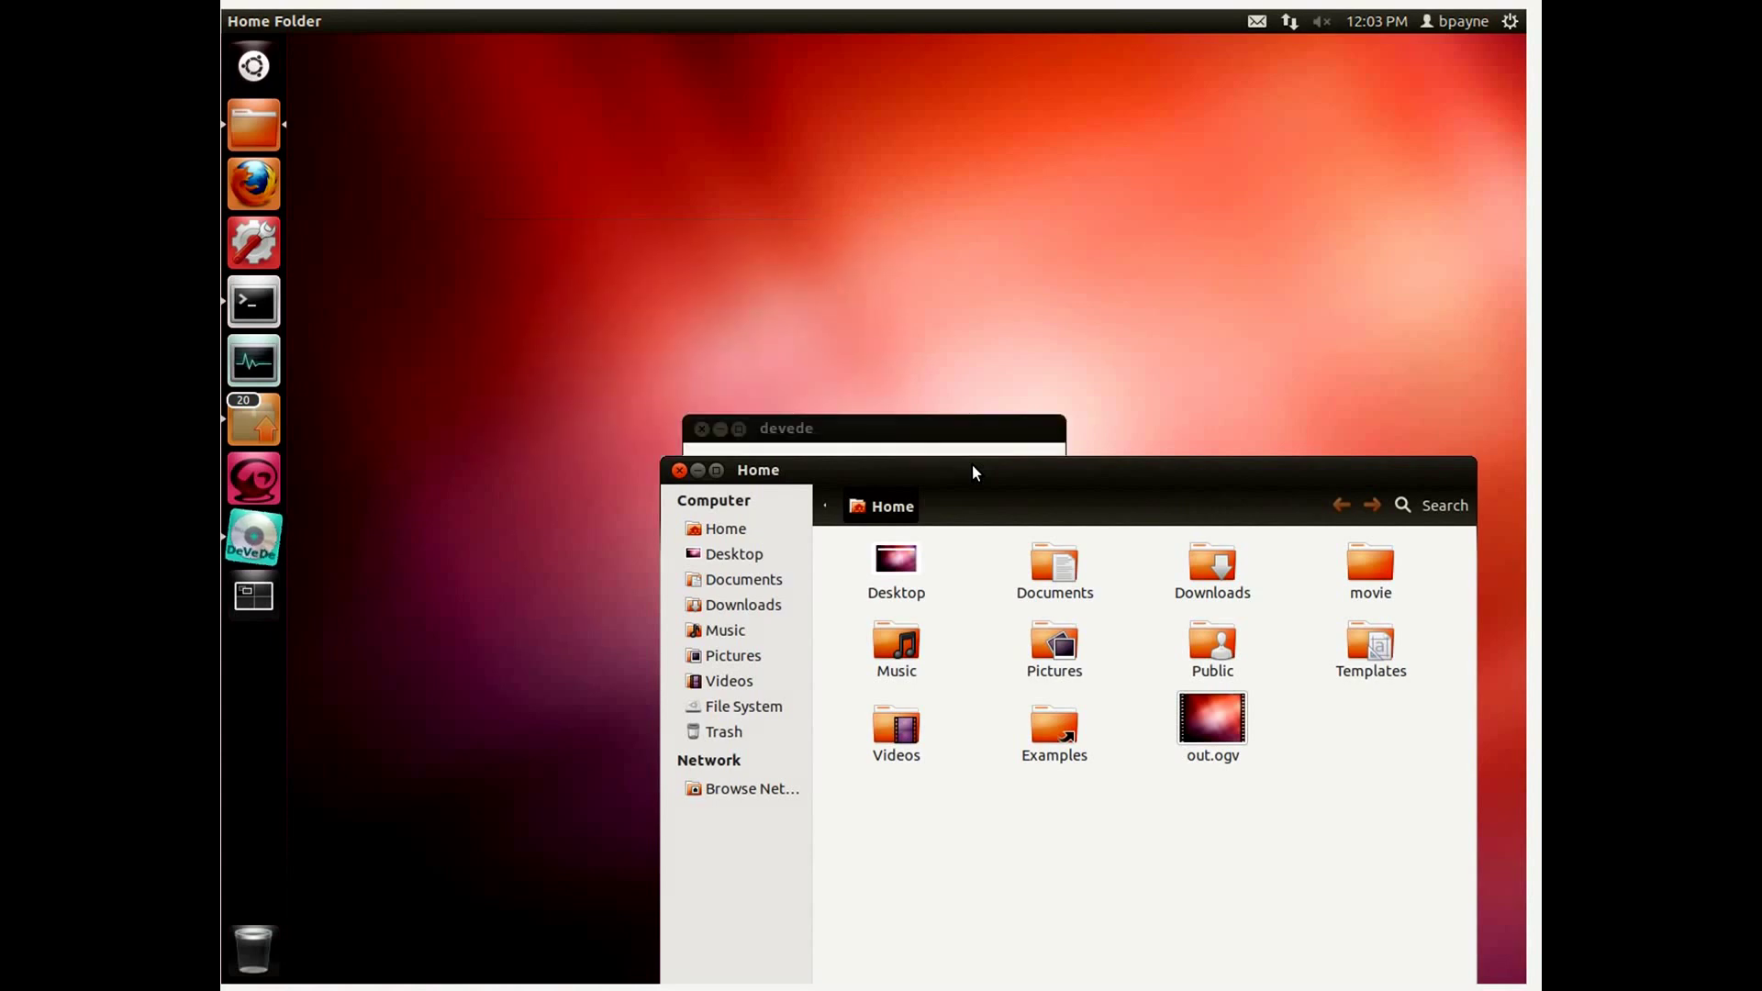
pyautogui.click(850, 428)
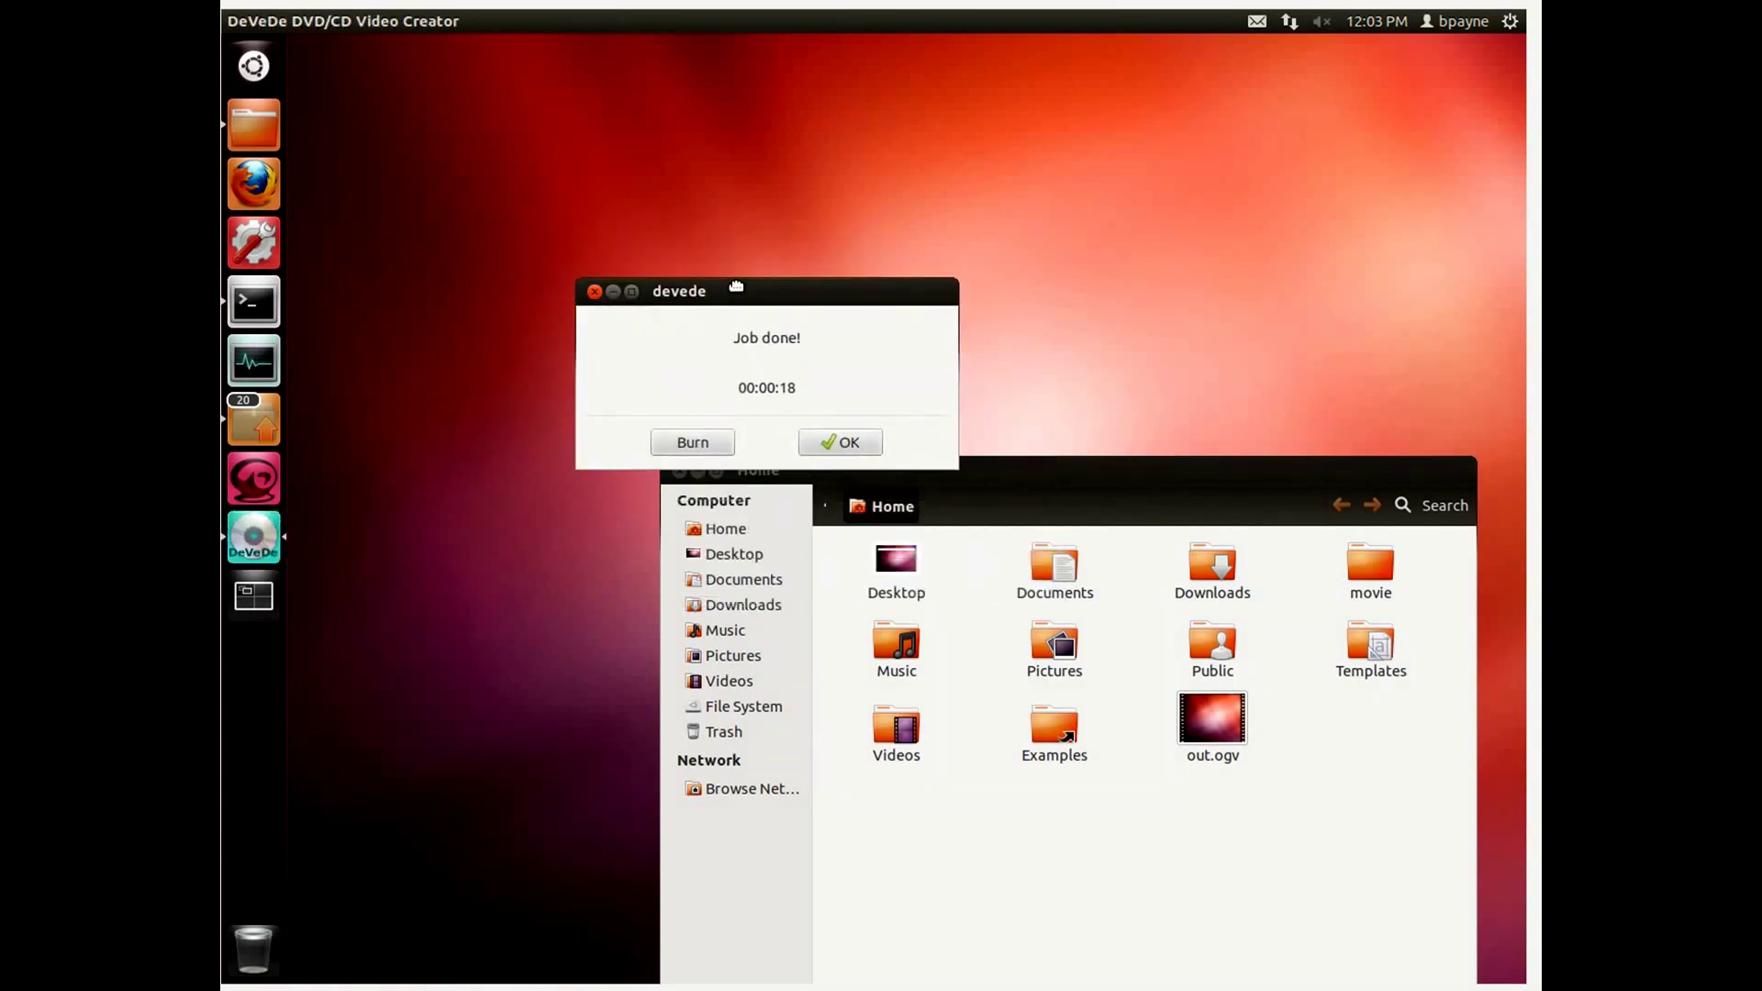
pyautogui.click(805, 416)
# Step: Quit DeVeDe, move movie_01_01.avi into Home, and delete the movie folder
pyautogui.click(960, 571)
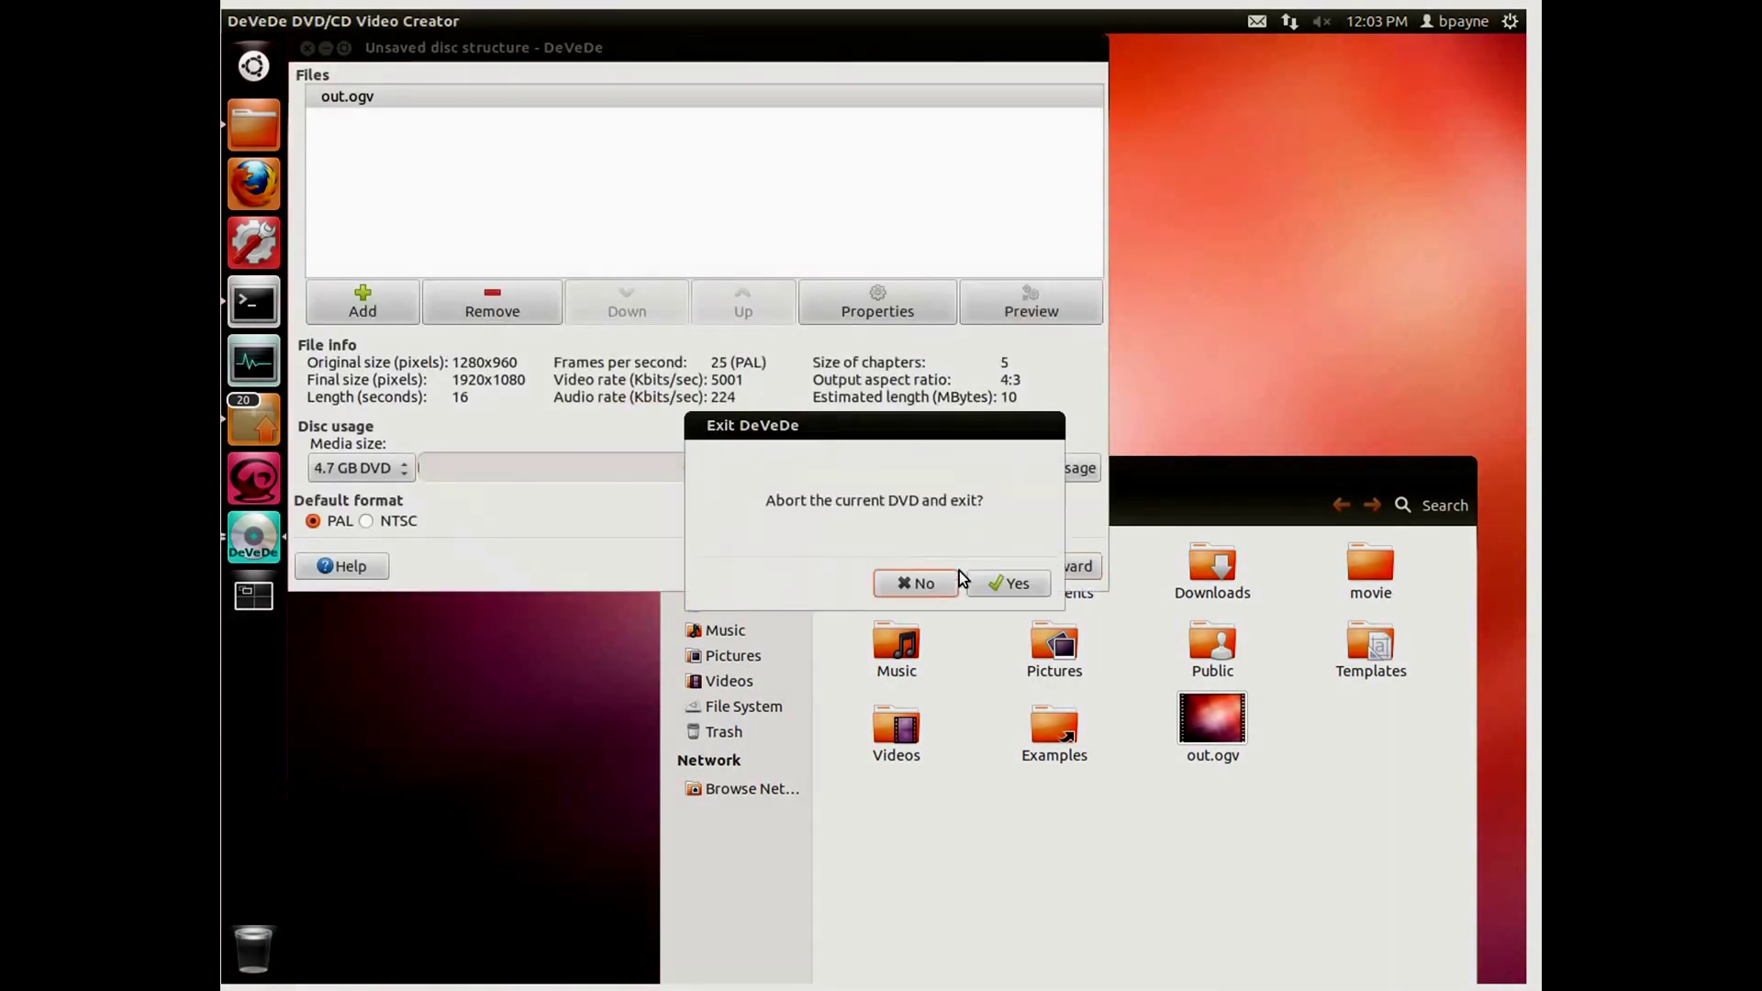
pyautogui.click(1008, 583)
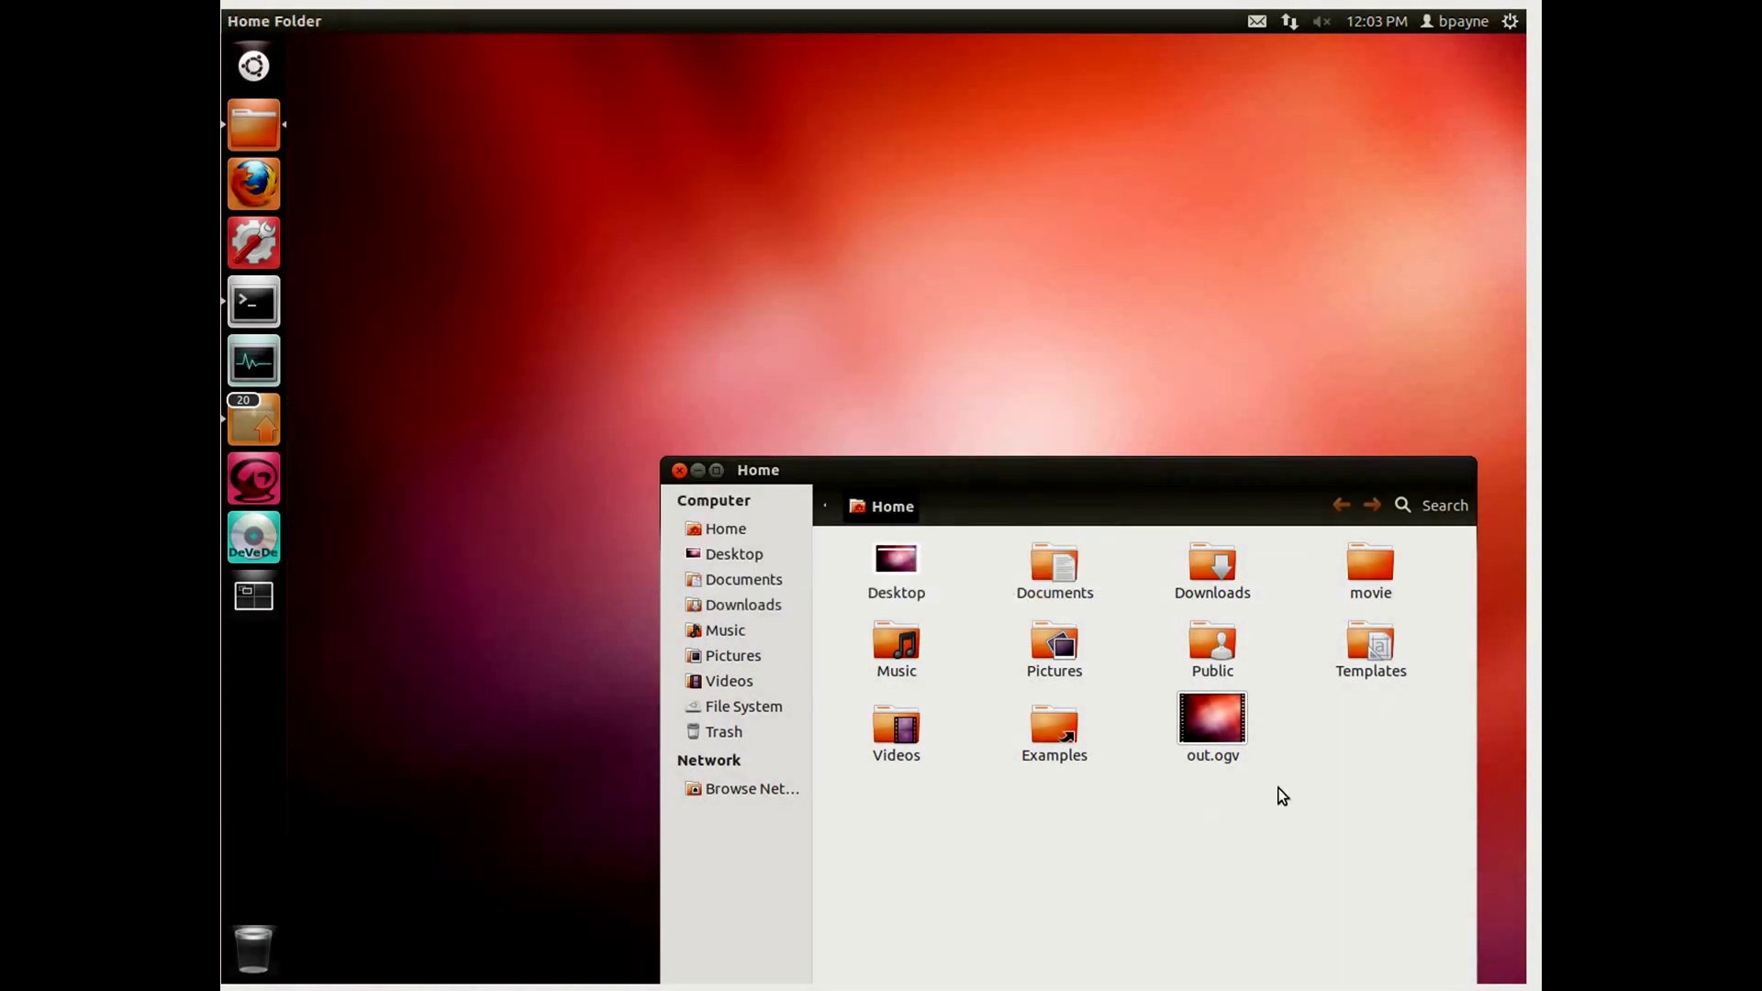
pyautogui.doubleClick(1366, 579)
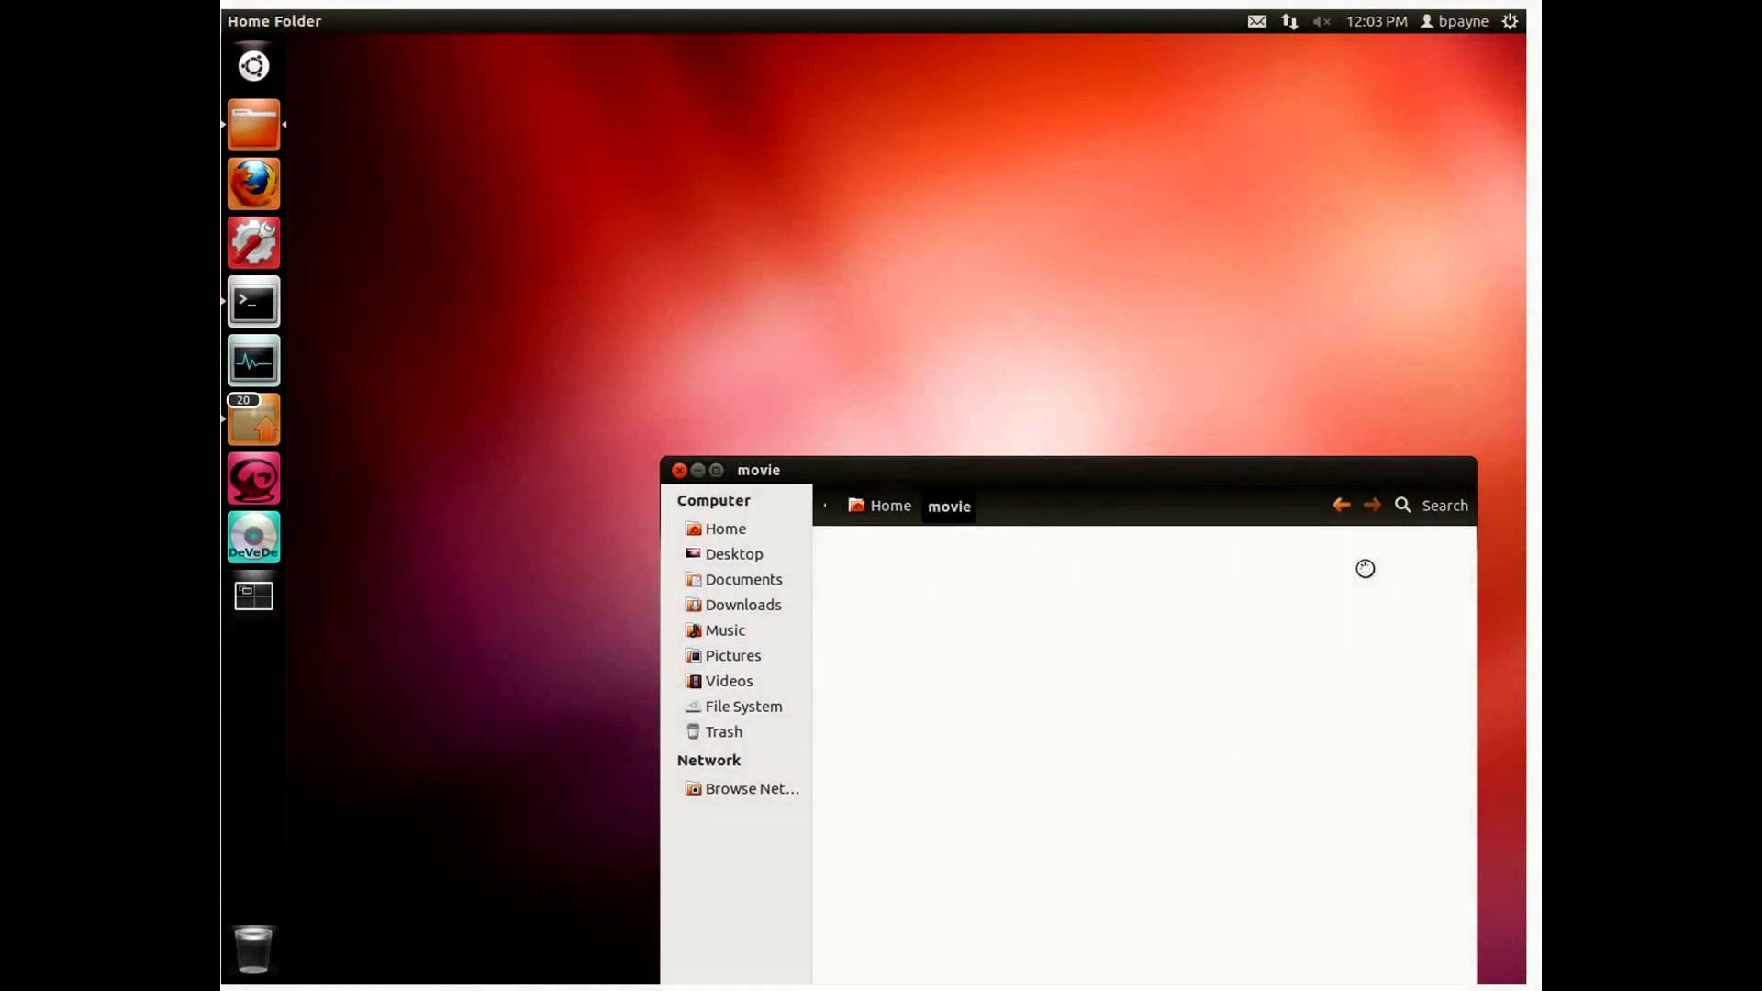
pyautogui.click(881, 562)
pyautogui.press('BackSpace')
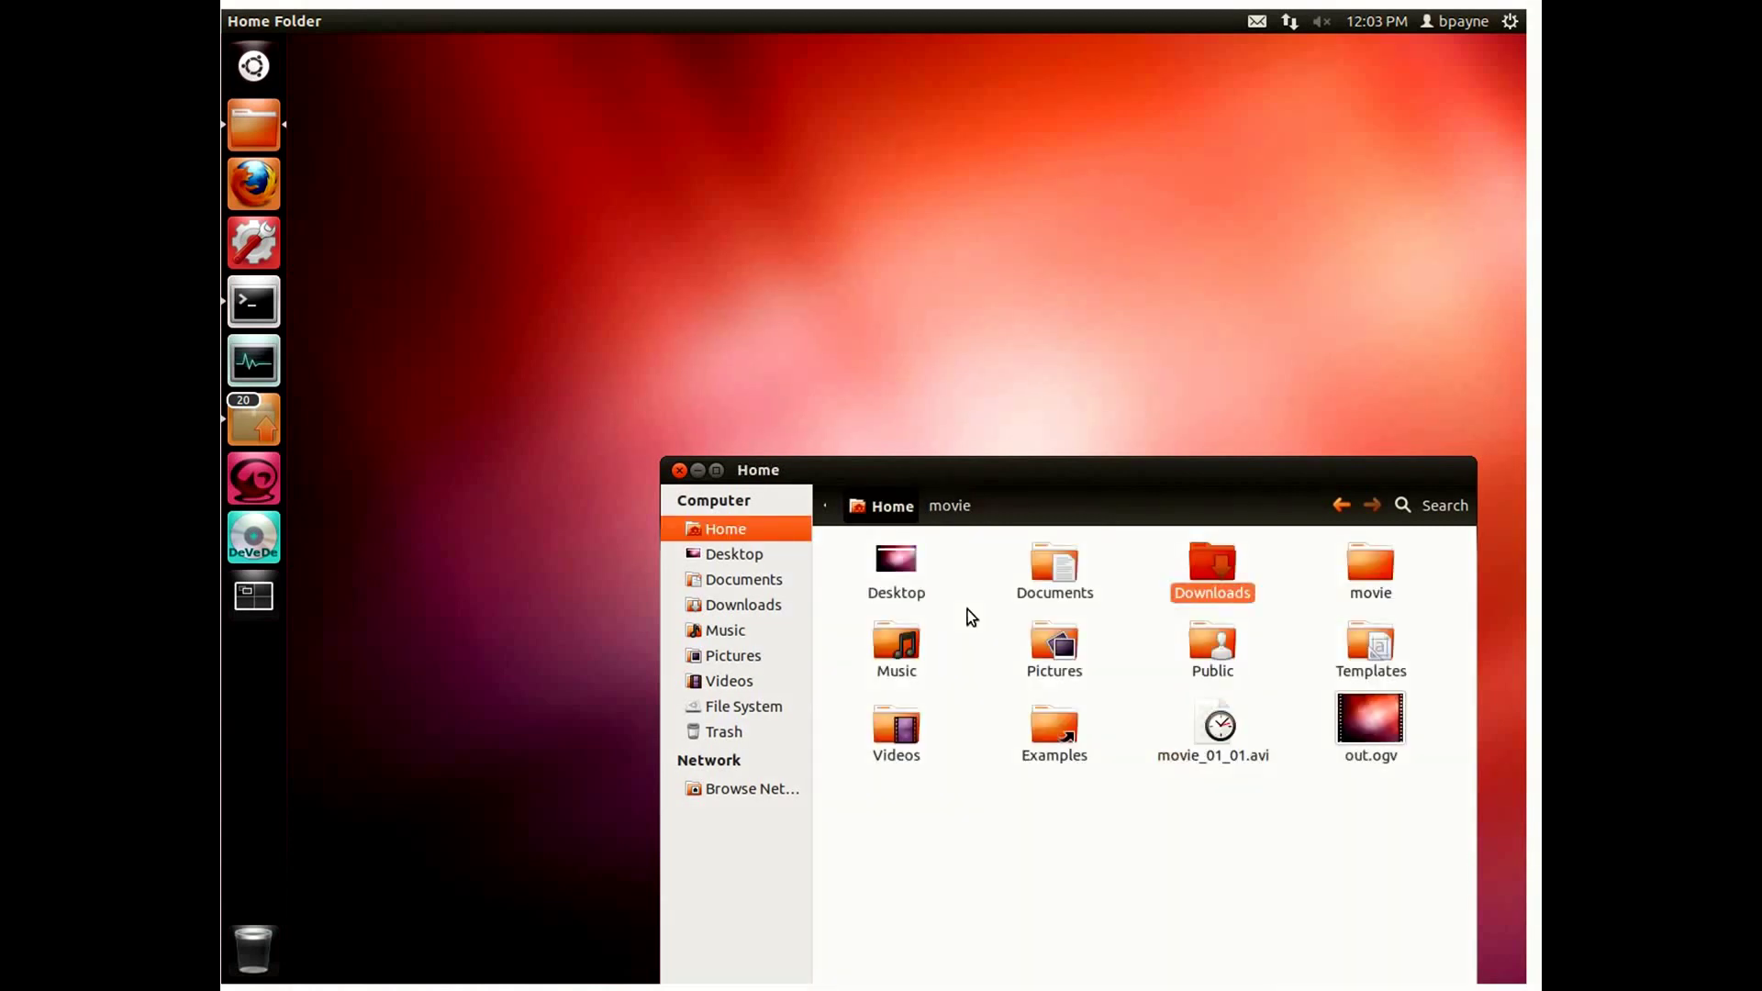
pyautogui.press('Delete')
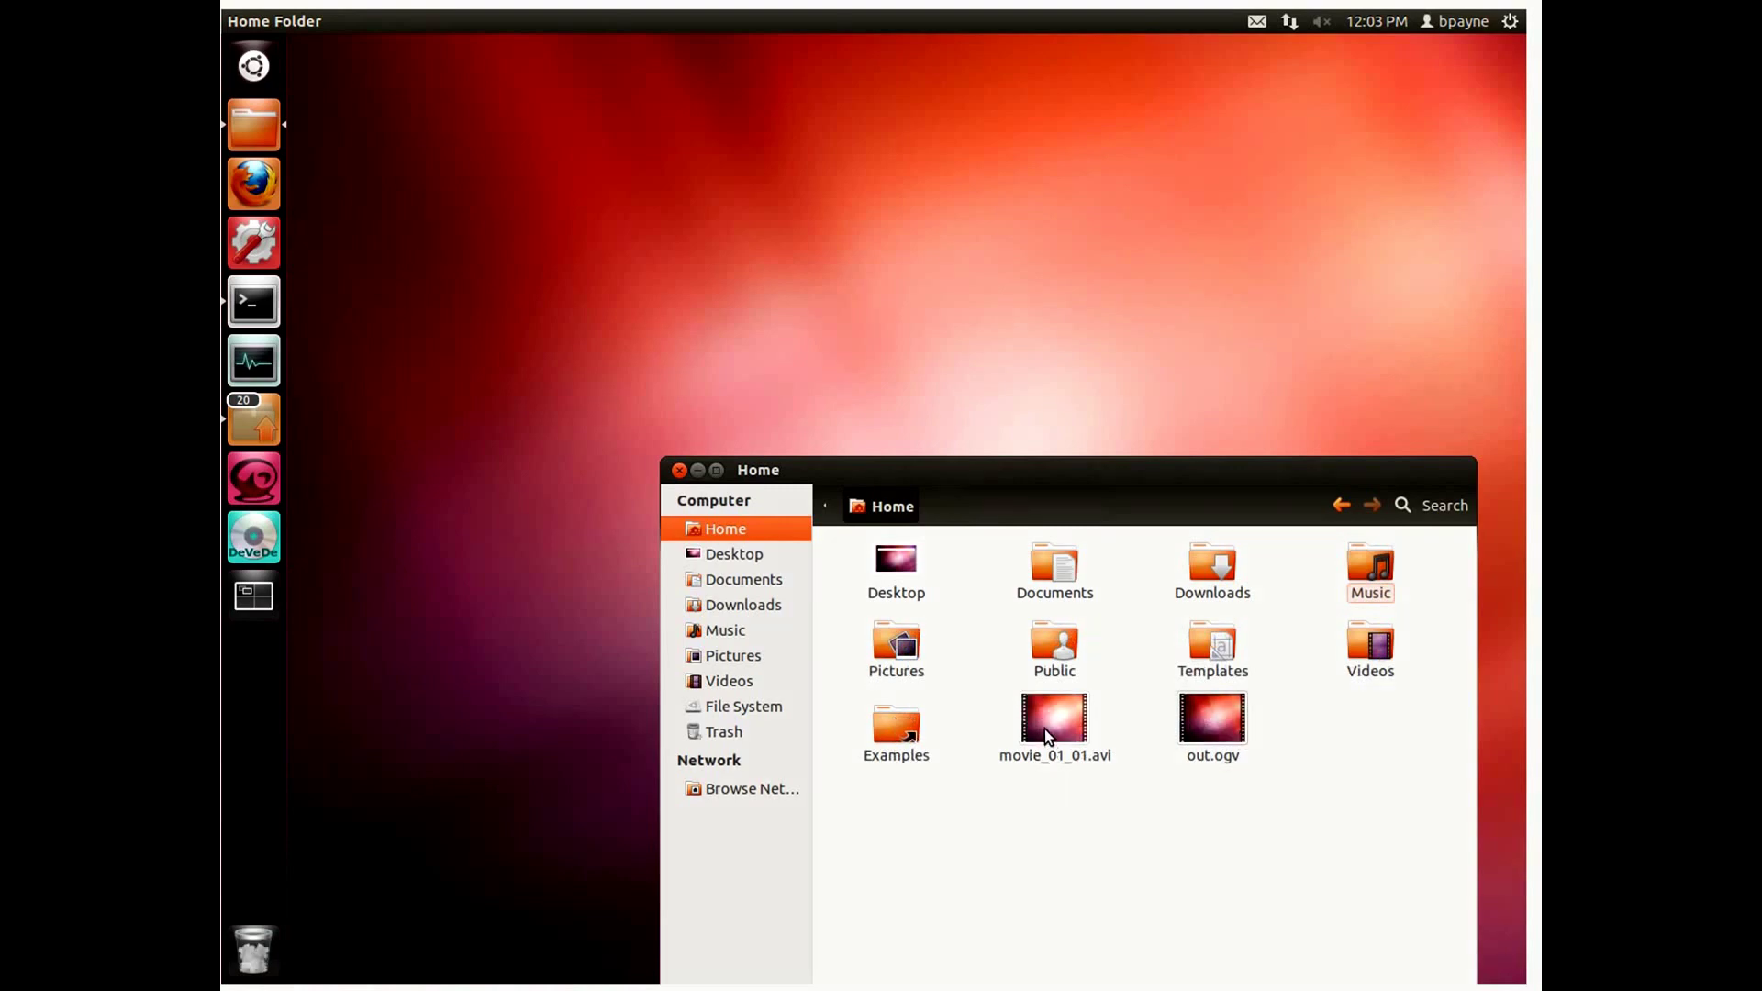
# Step: Open movie_01_01.avi with Movie Player
pyautogui.click(1044, 725)
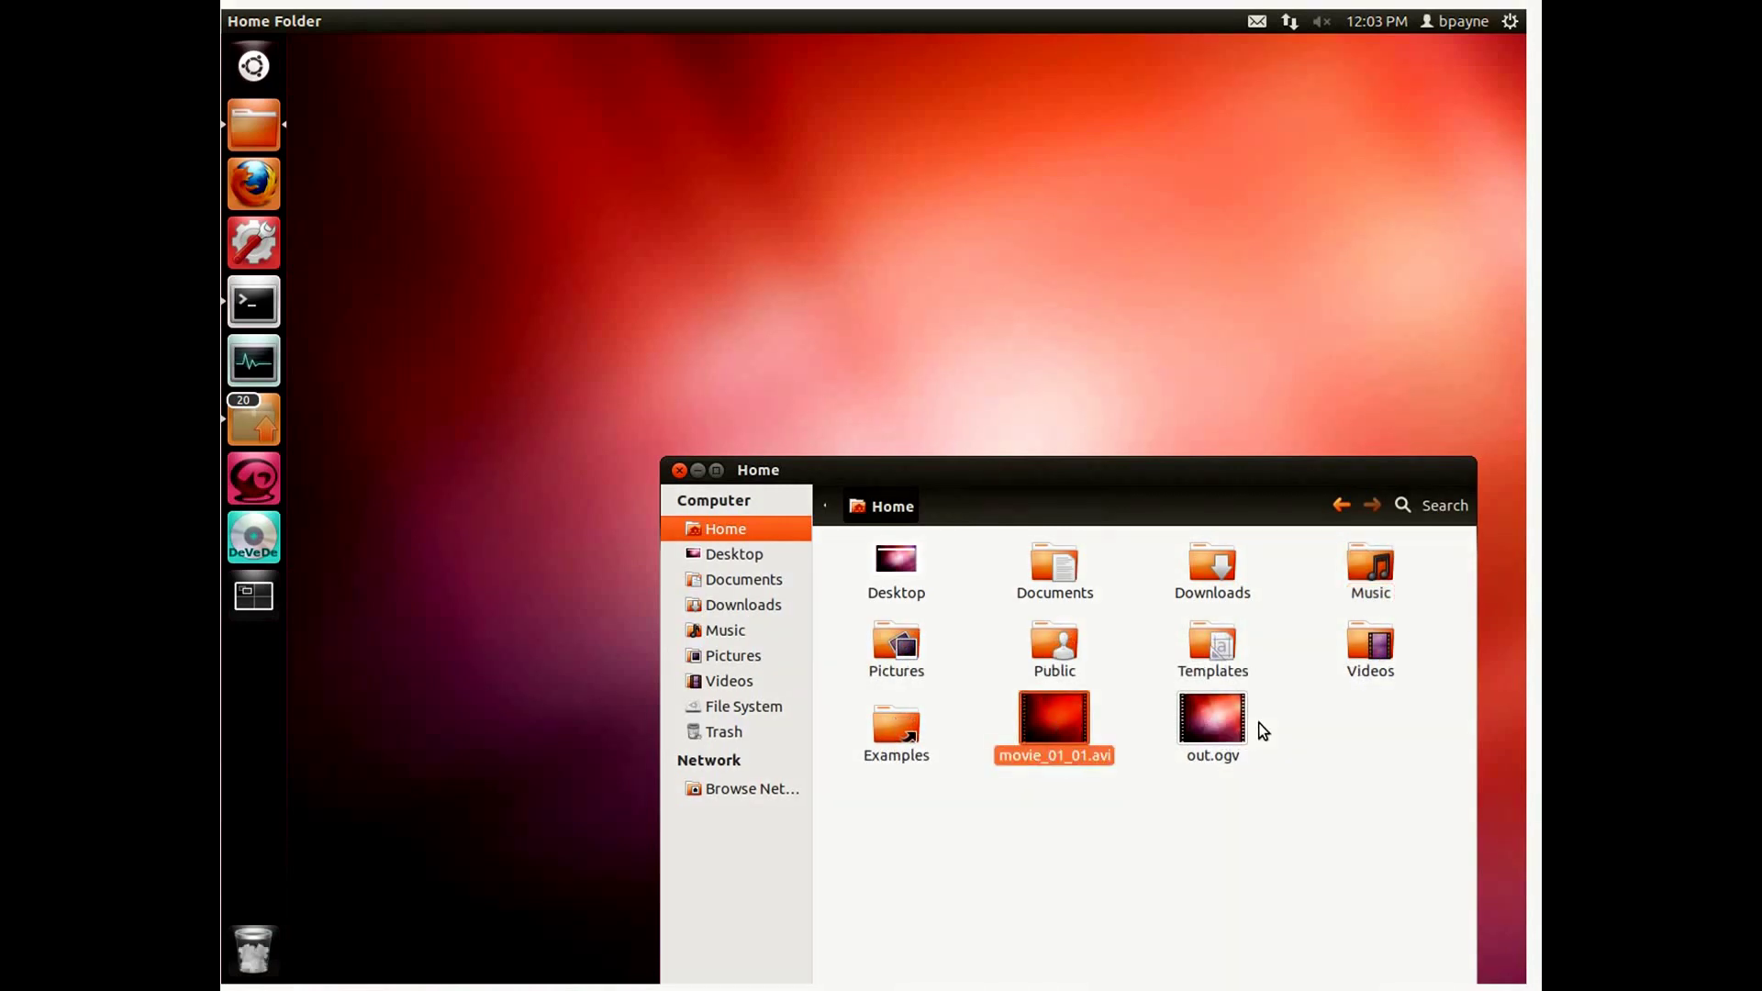
pyautogui.rightClick(1028, 714)
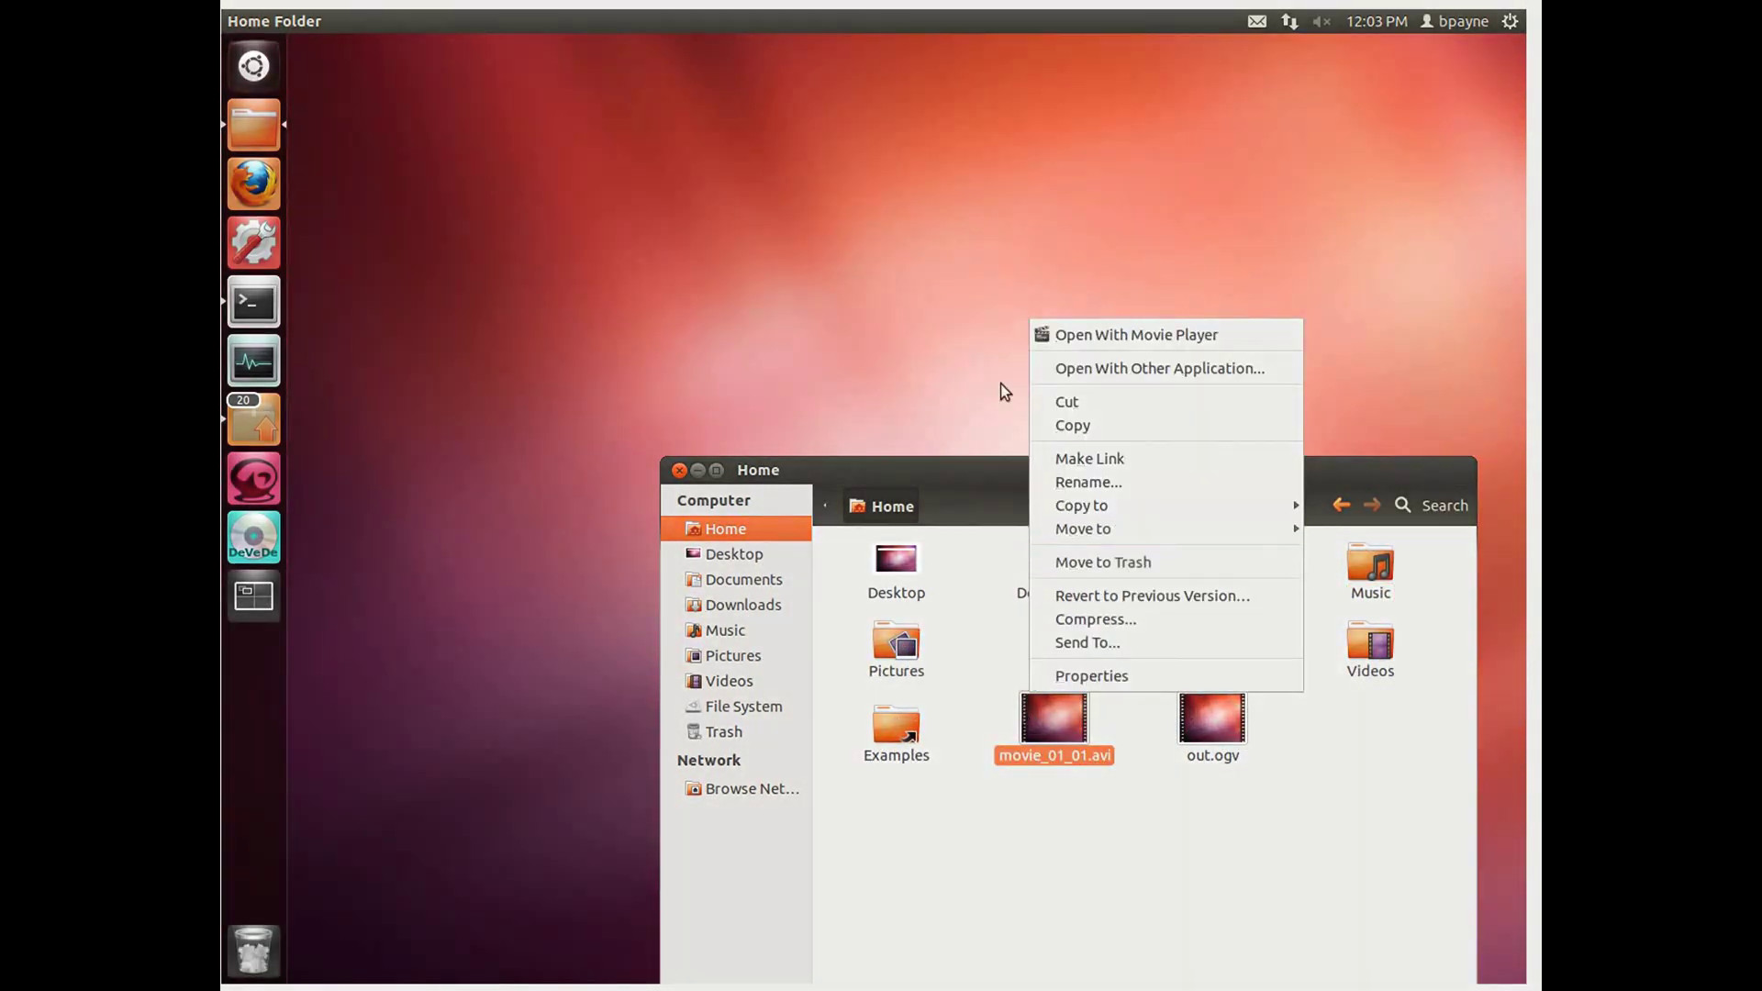
pyautogui.click(1083, 336)
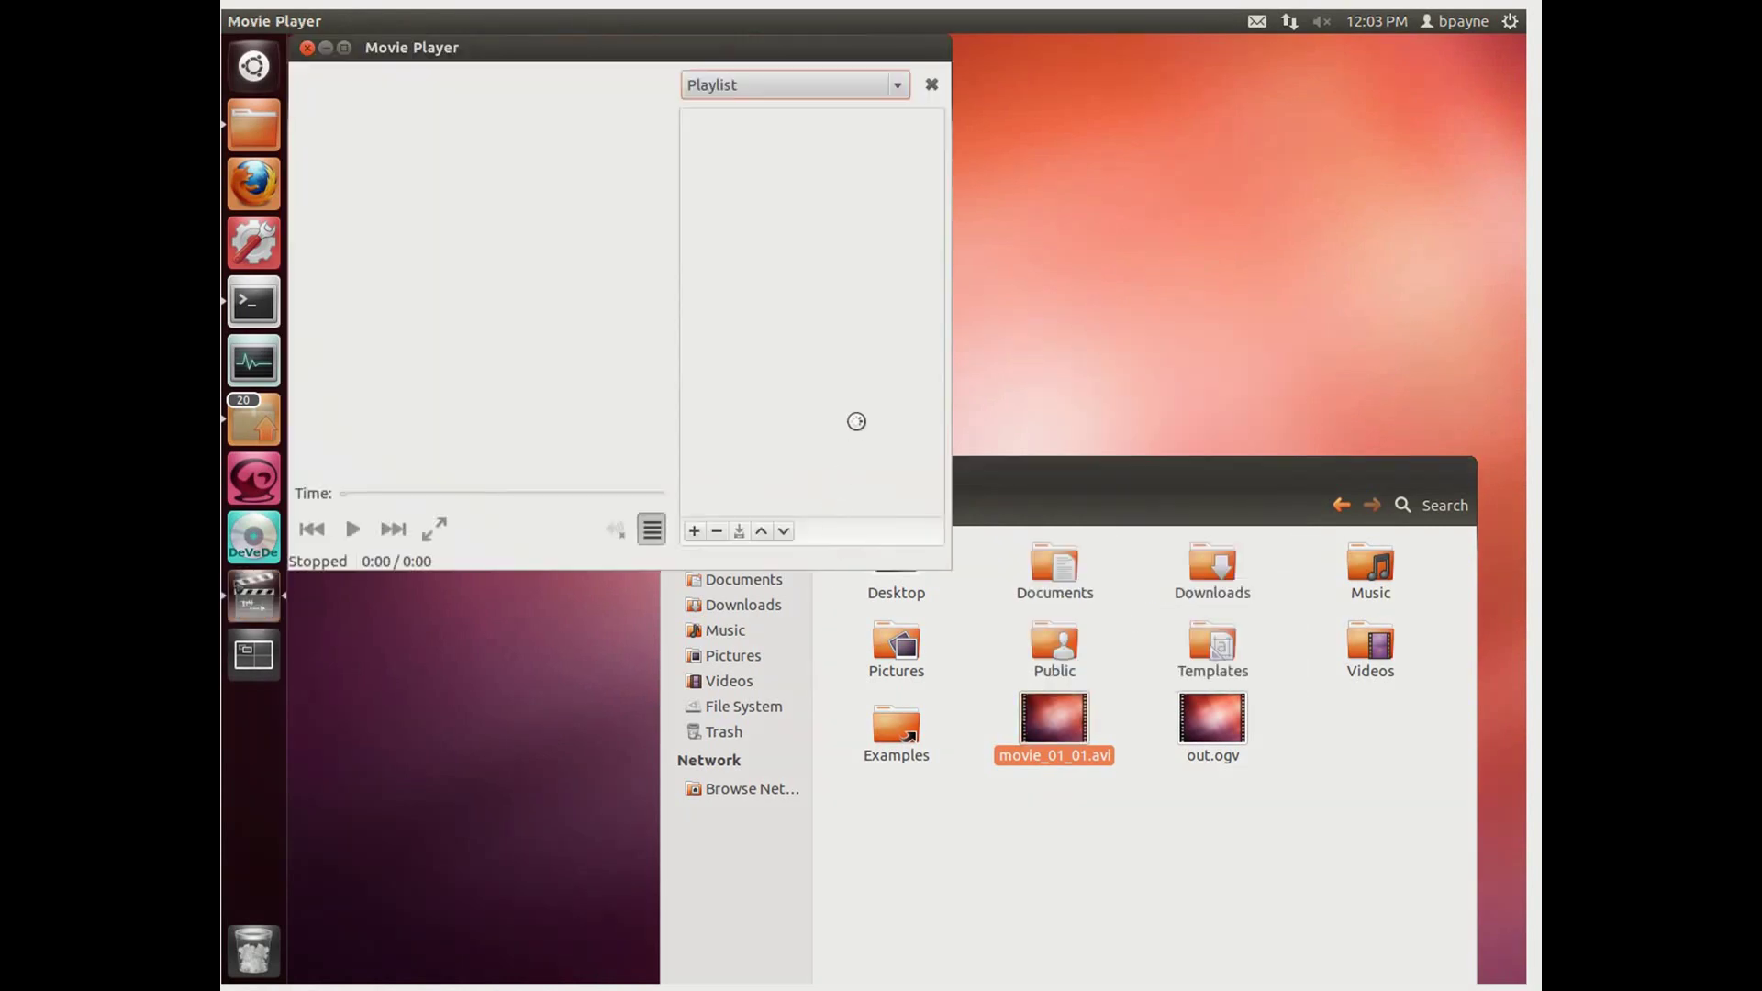
# Step: Watch movie_01_01.avi play, close Movie Player, and launch Firefox
pyautogui.moveTo(511, 45); pyautogui.dragTo(665, 122)
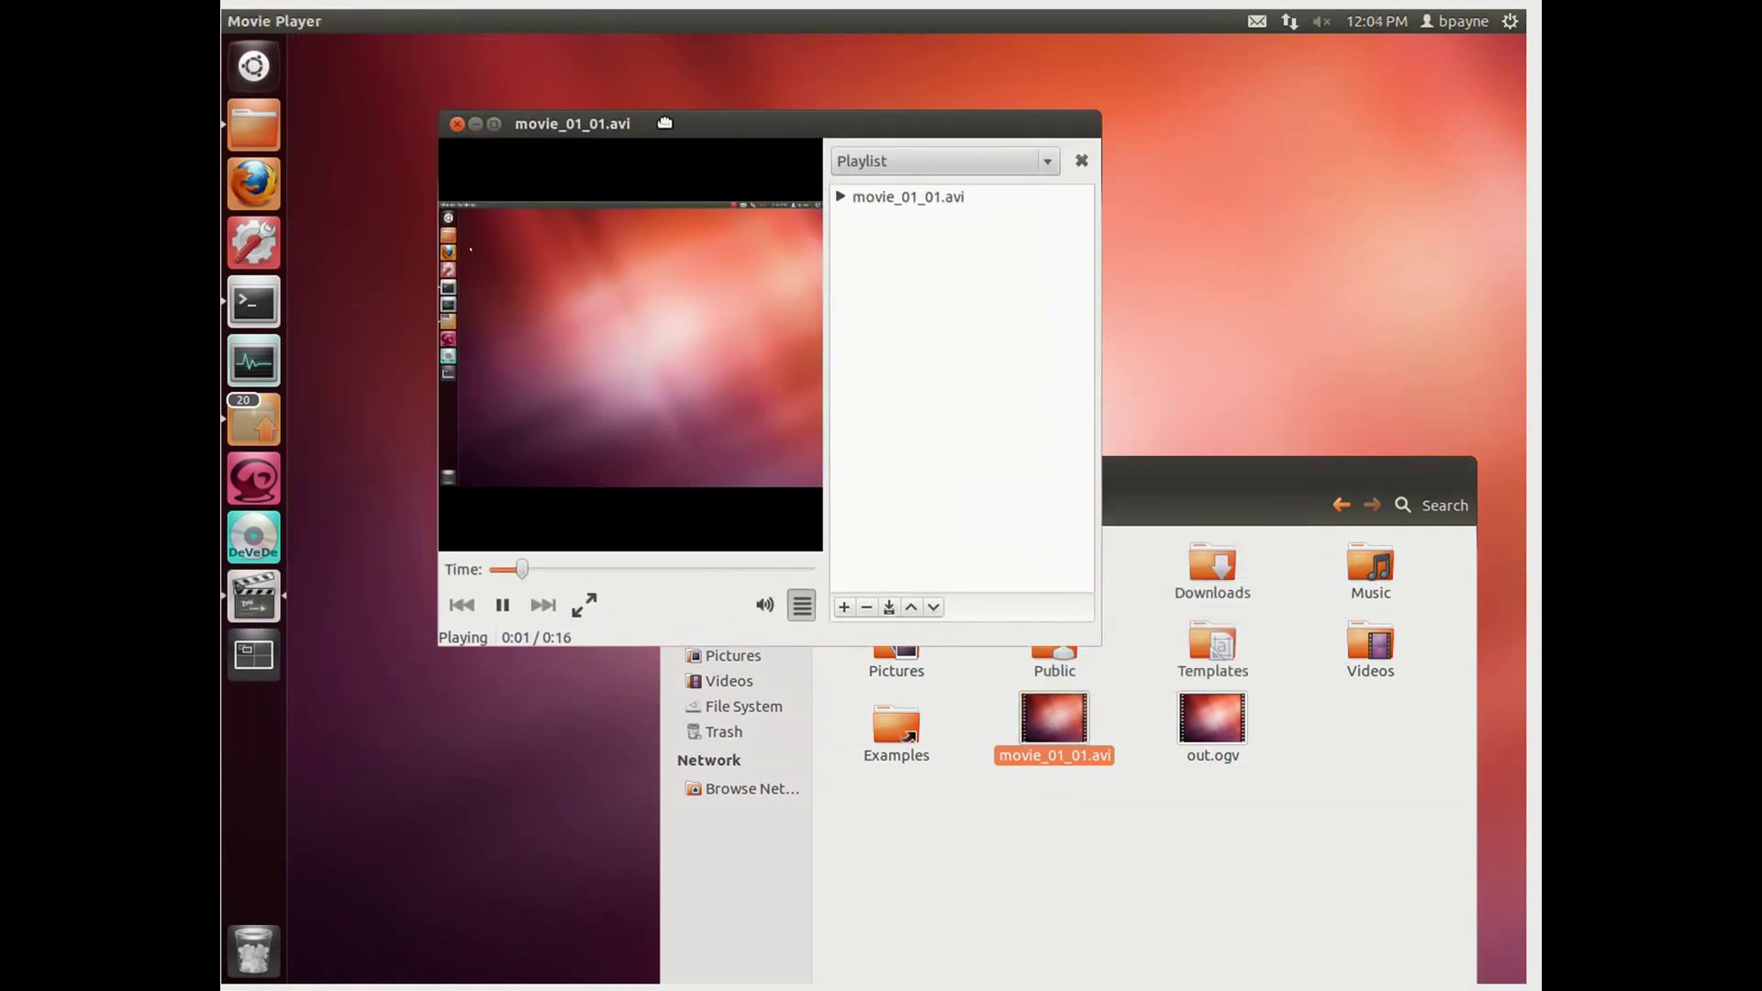
pyautogui.click(459, 125)
pyautogui.click(262, 187)
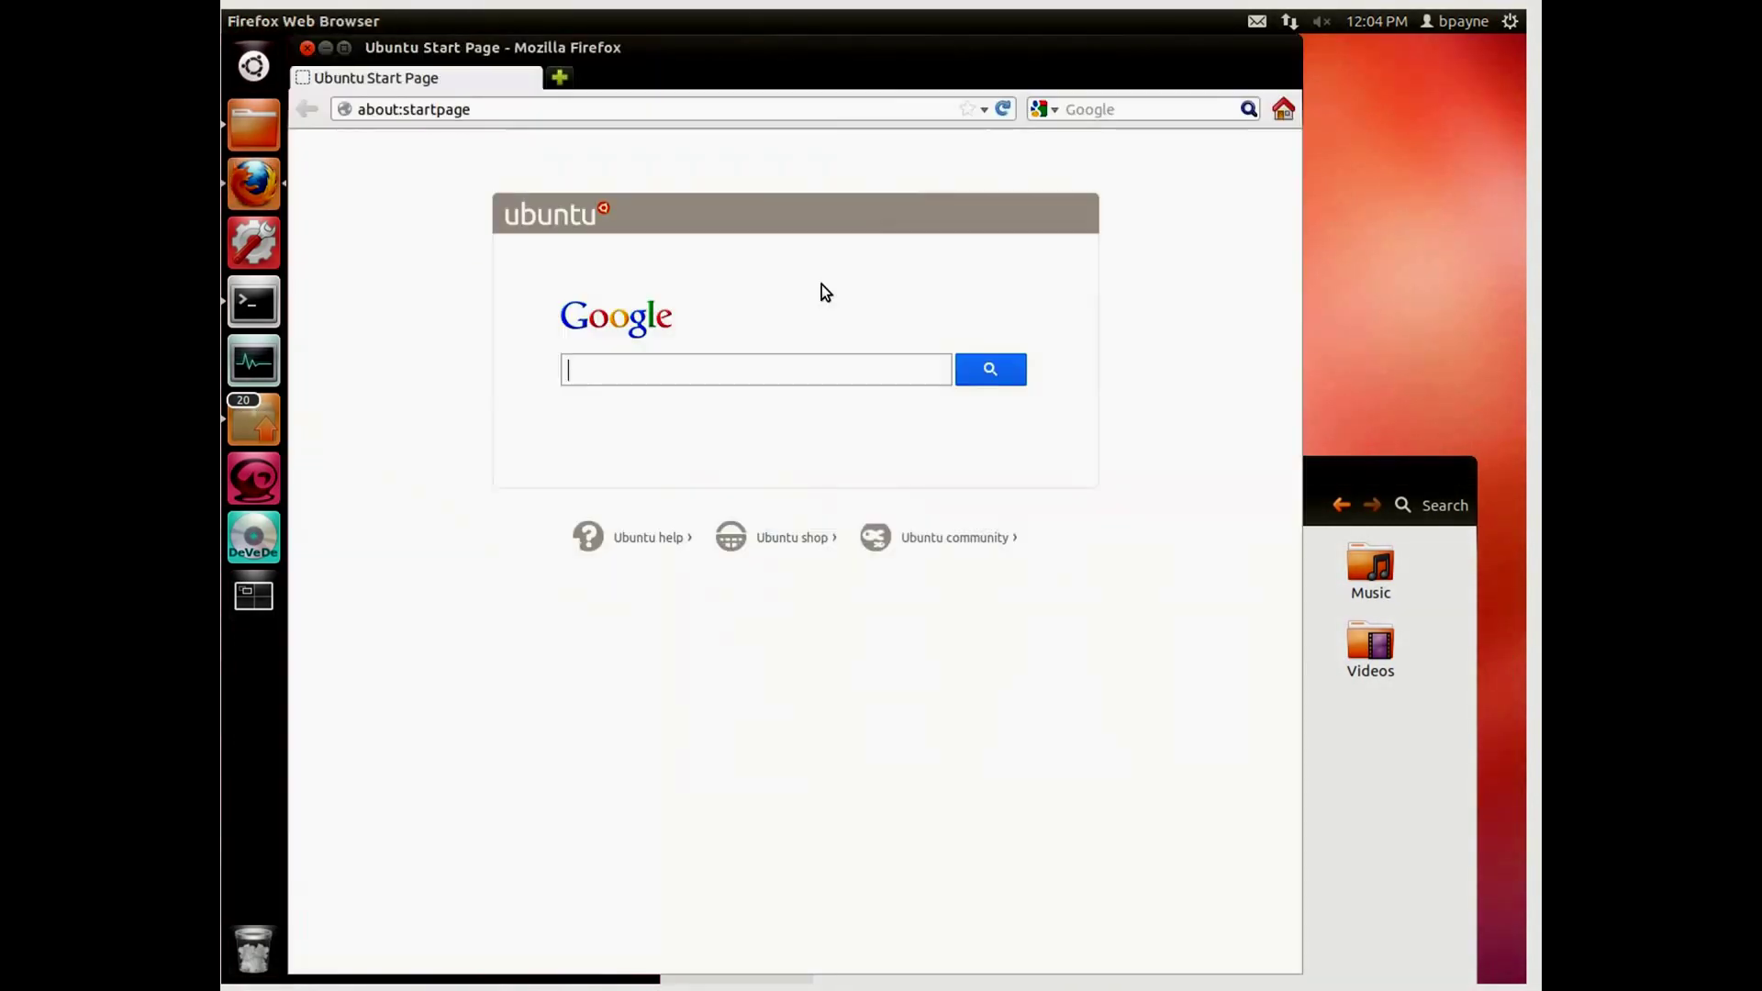
# Step: Search for 'you' from the address bar and open the YouTube site
pyautogui.tripleClick(606, 110)
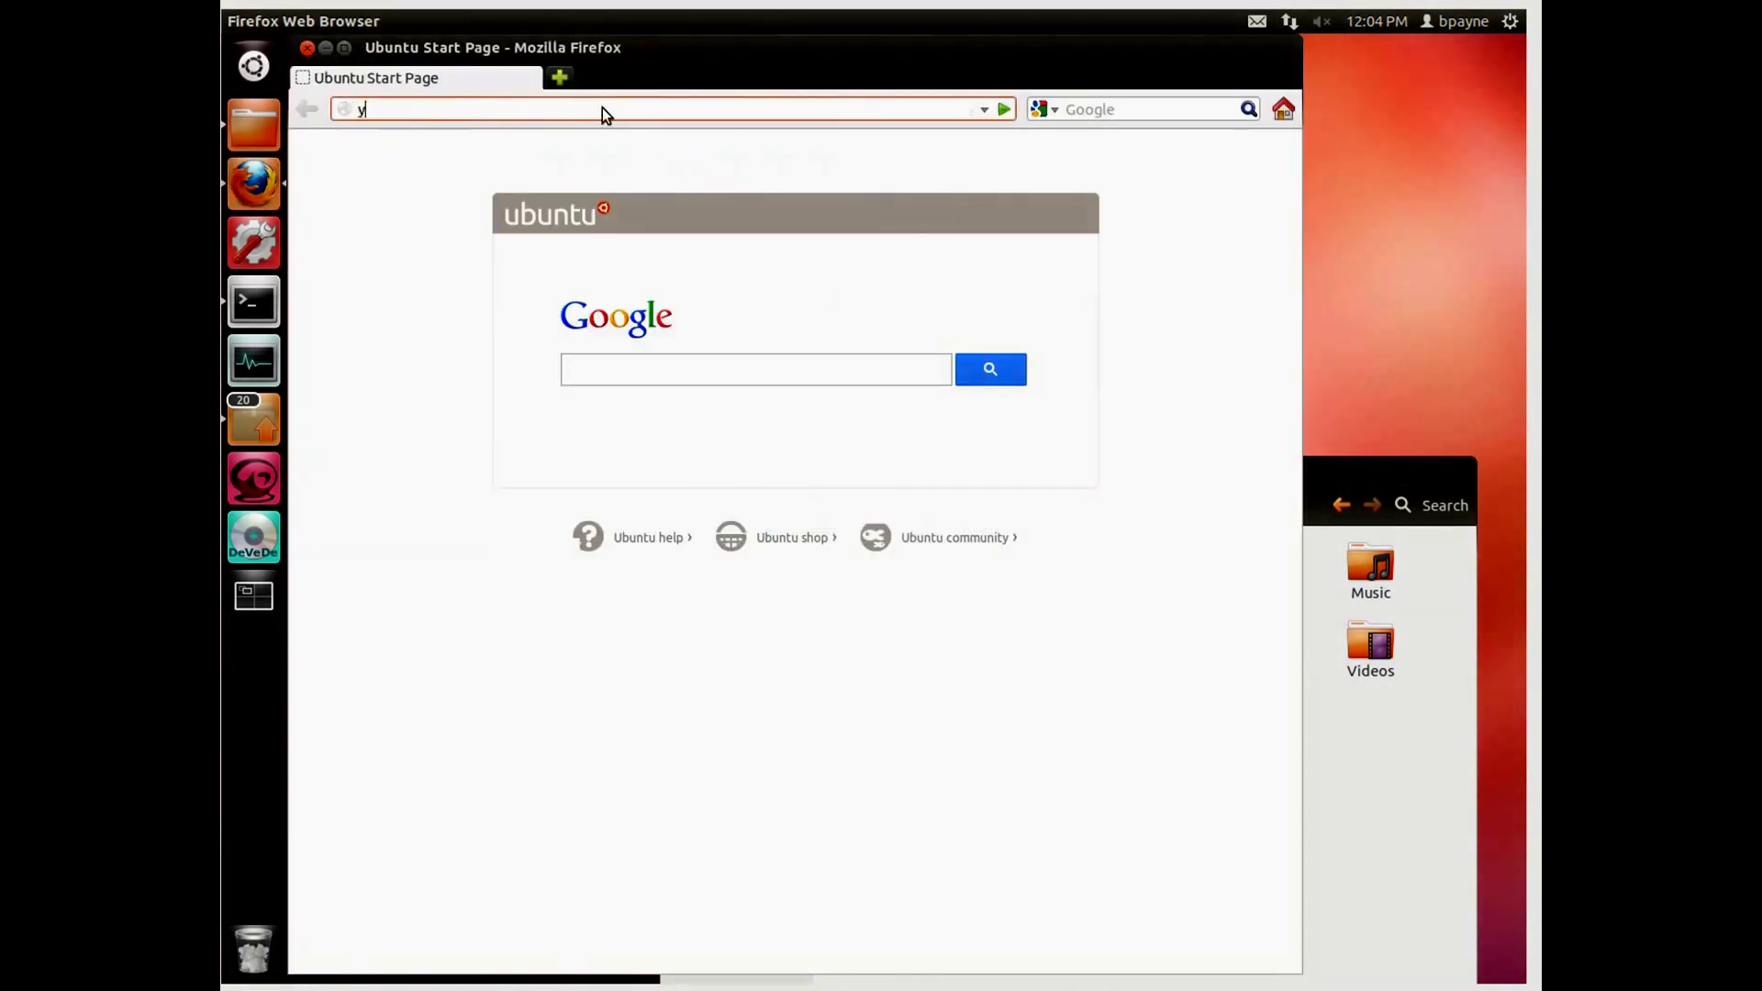
pyautogui.write('you')
pyautogui.press('Return')
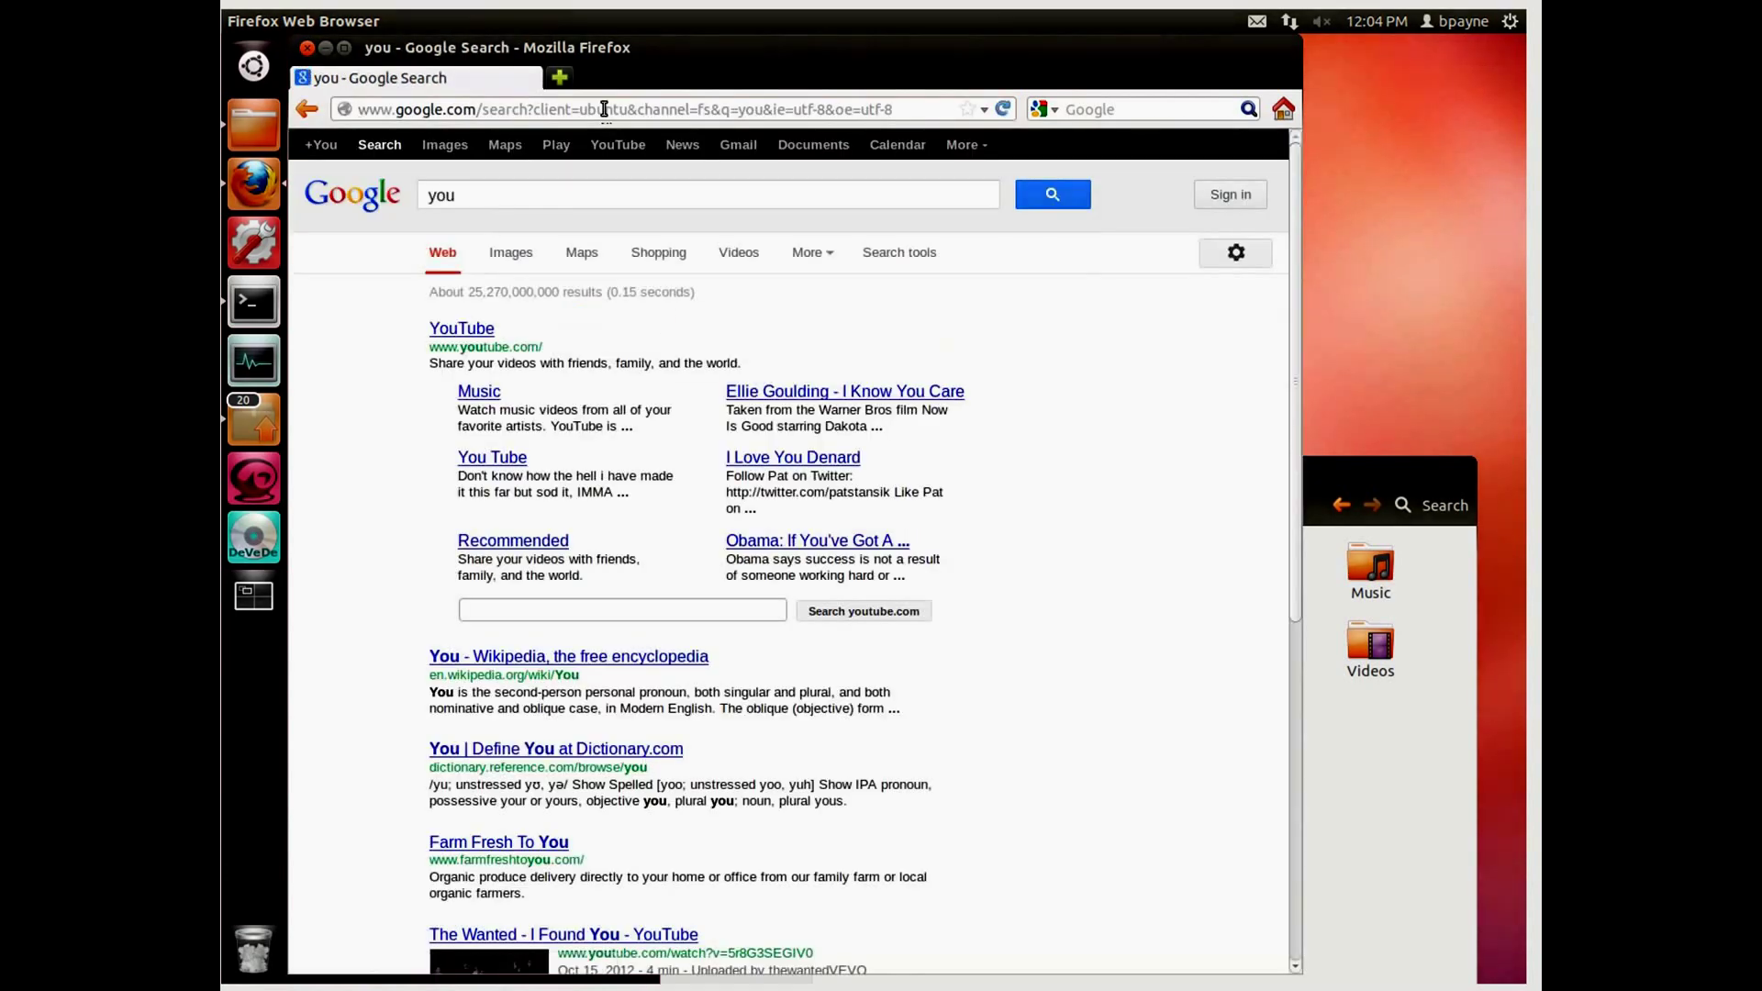
pyautogui.click(462, 328)
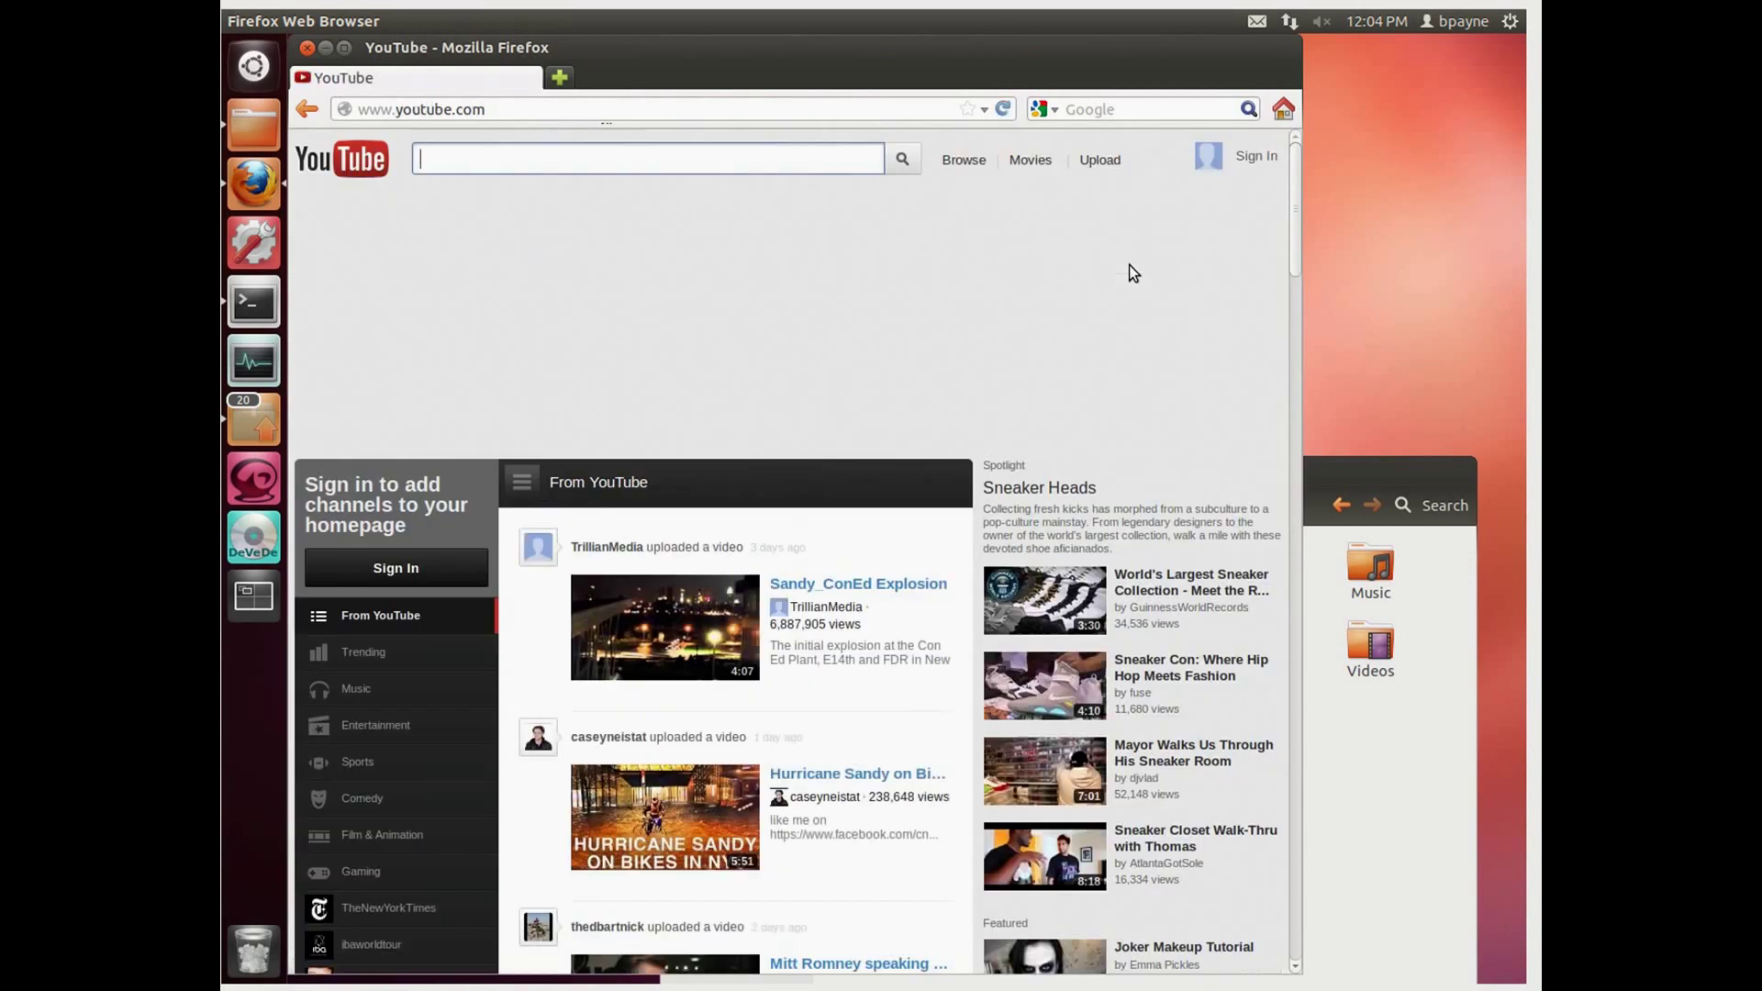
# Step: Sign in with the account e-mail and password, and let Firefox remember the password
pyautogui.click(1256, 161)
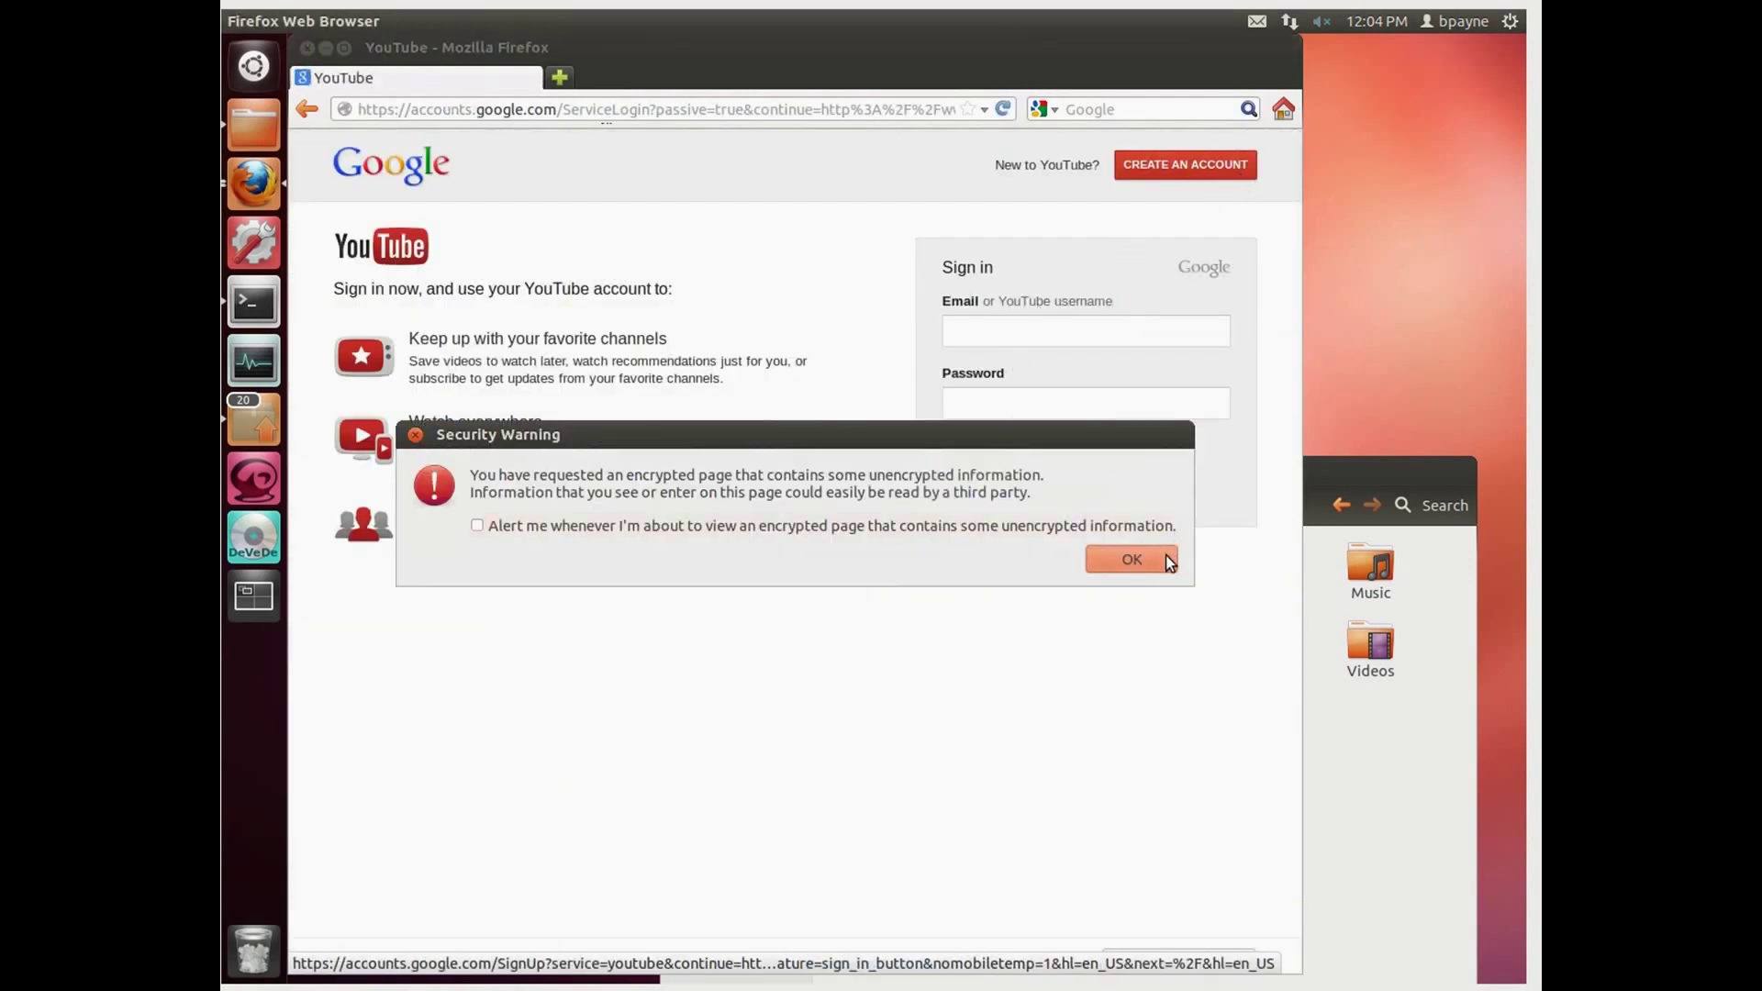
pyautogui.click(1166, 554)
pyautogui.click(1036, 330)
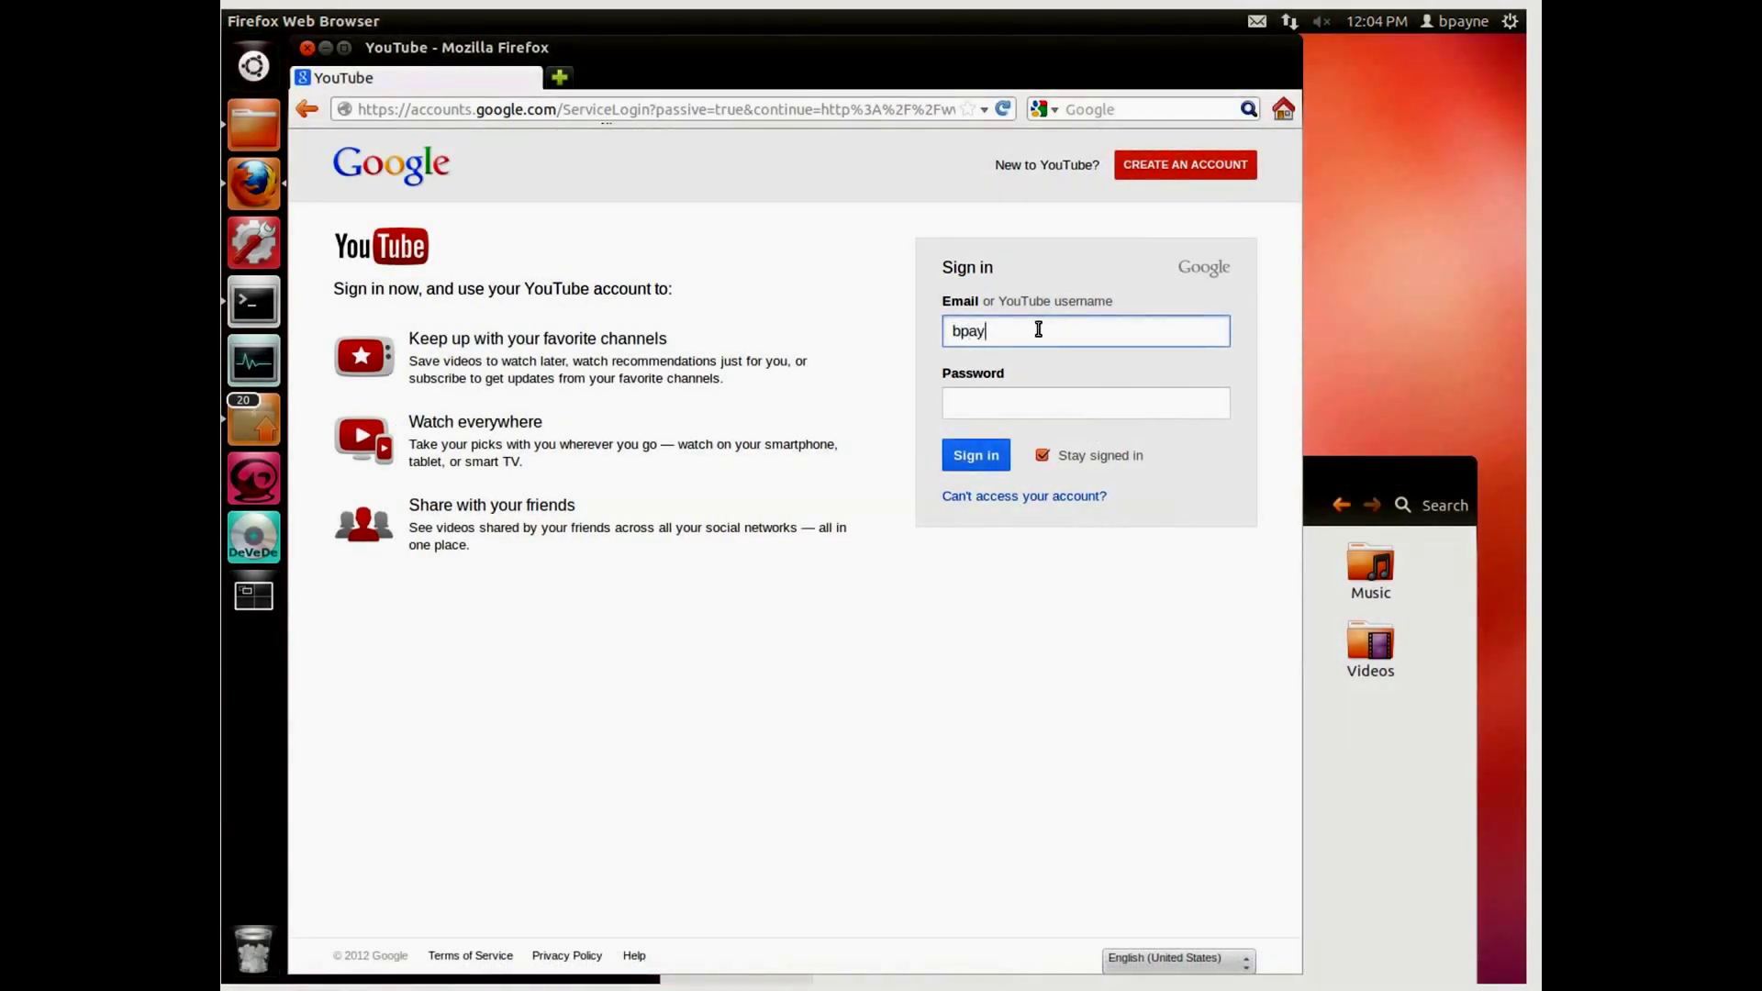
pyautogui.press('Tab')
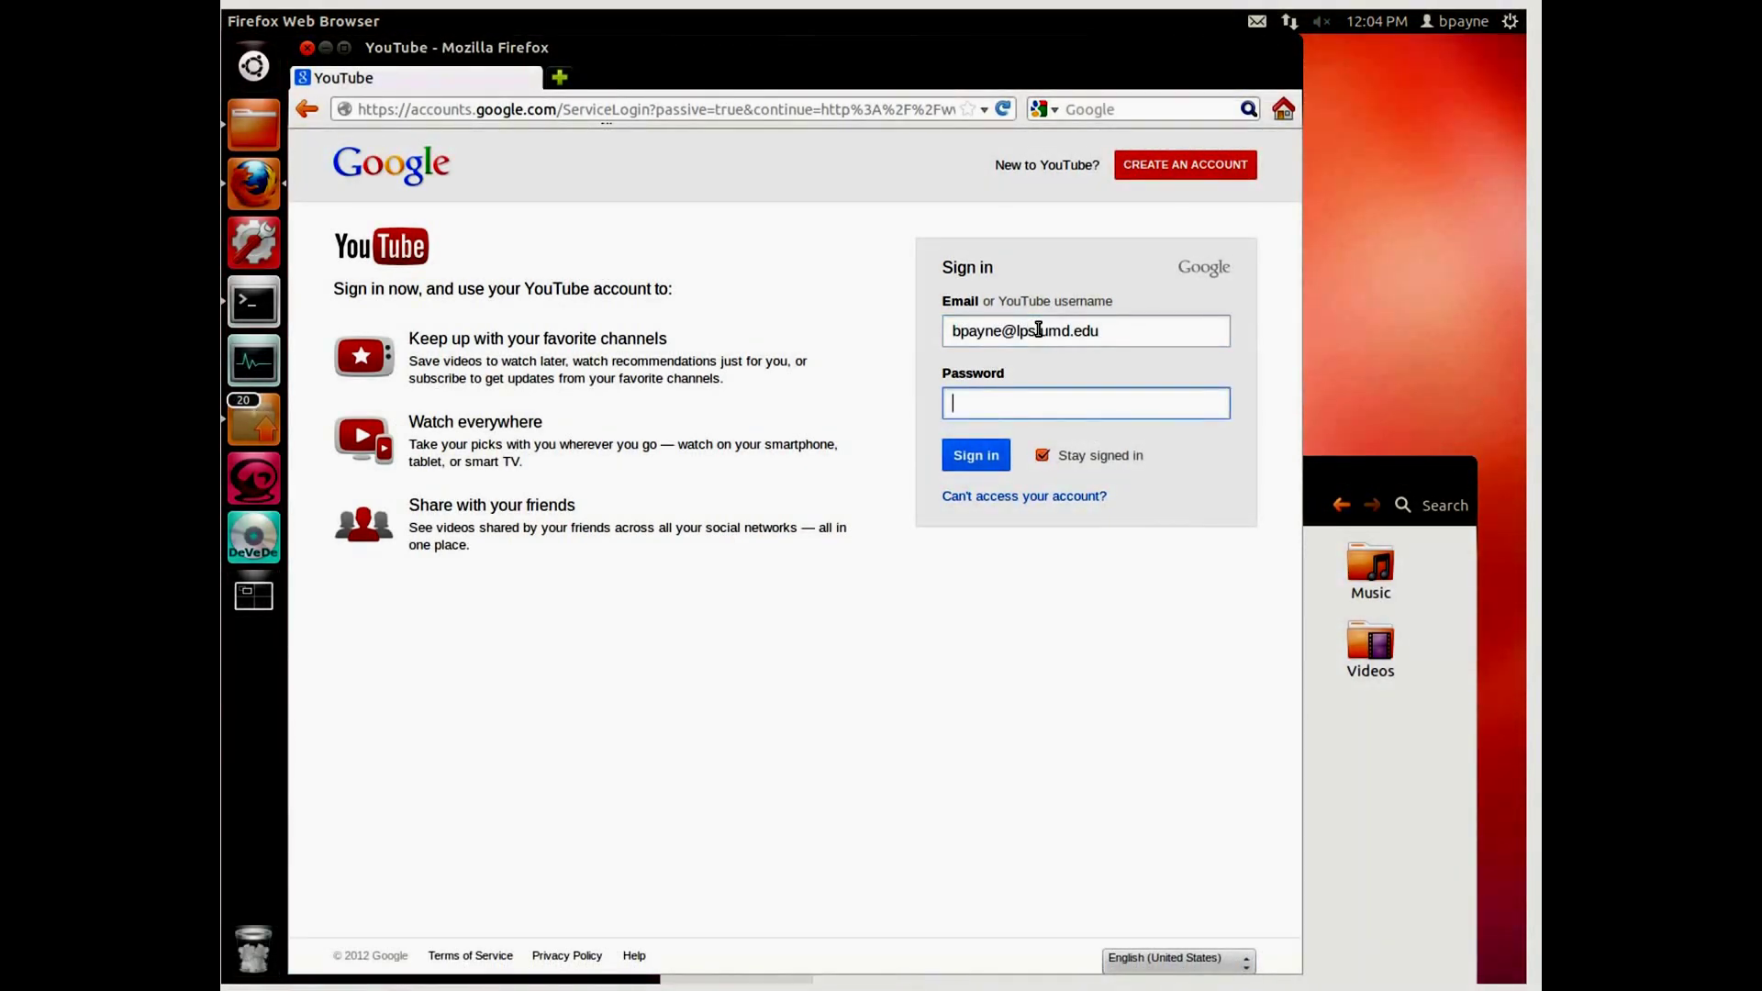
pyautogui.write('••••••••')
pyautogui.press('Return')
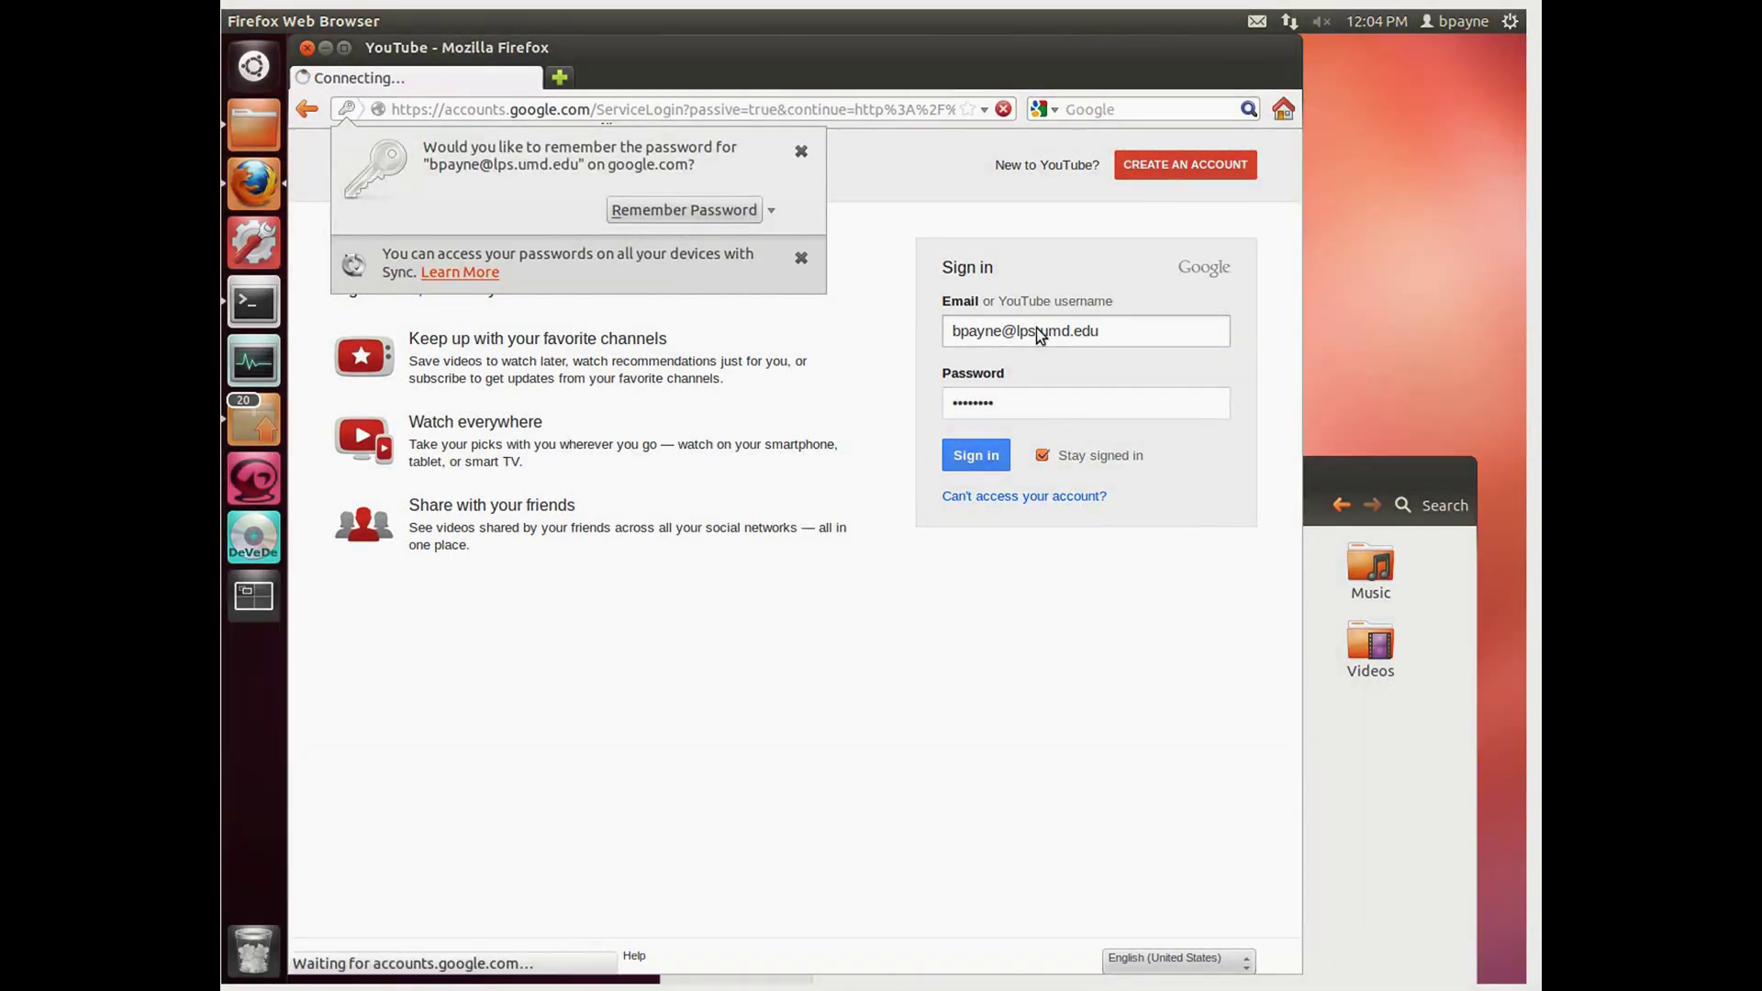
pyautogui.click(661, 219)
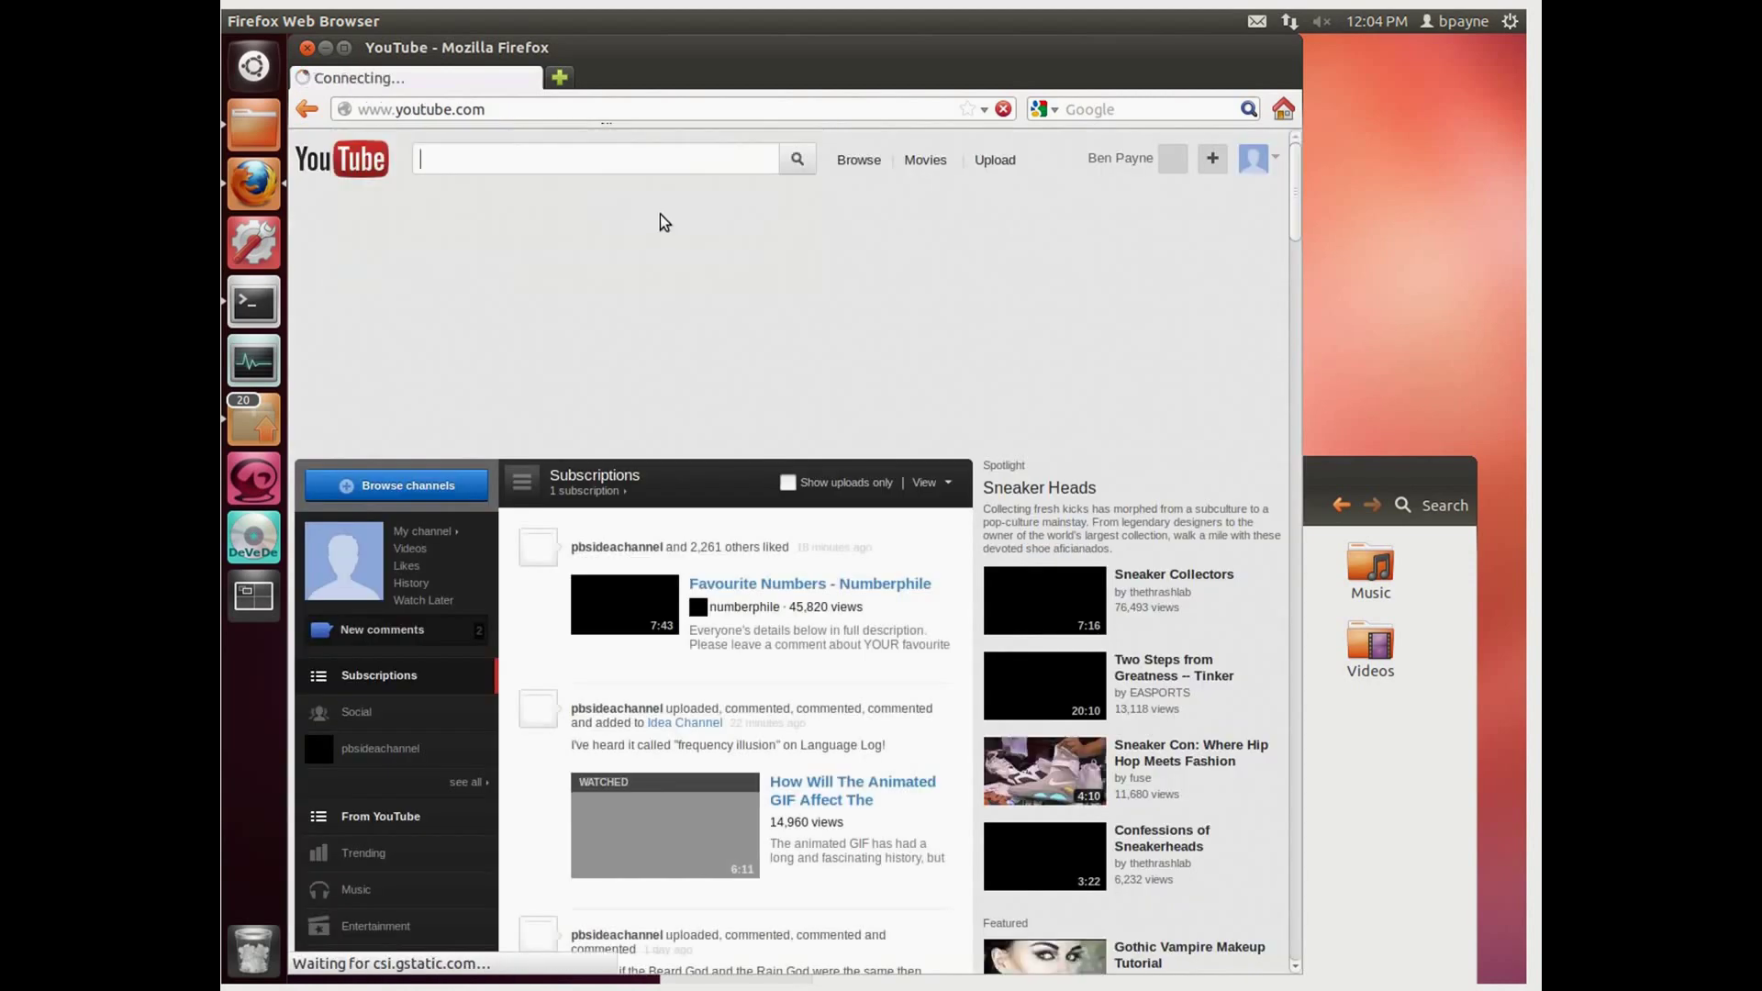
# Step: Upload movie_01_01.avi from the home folder to YouTube
pyautogui.click(996, 160)
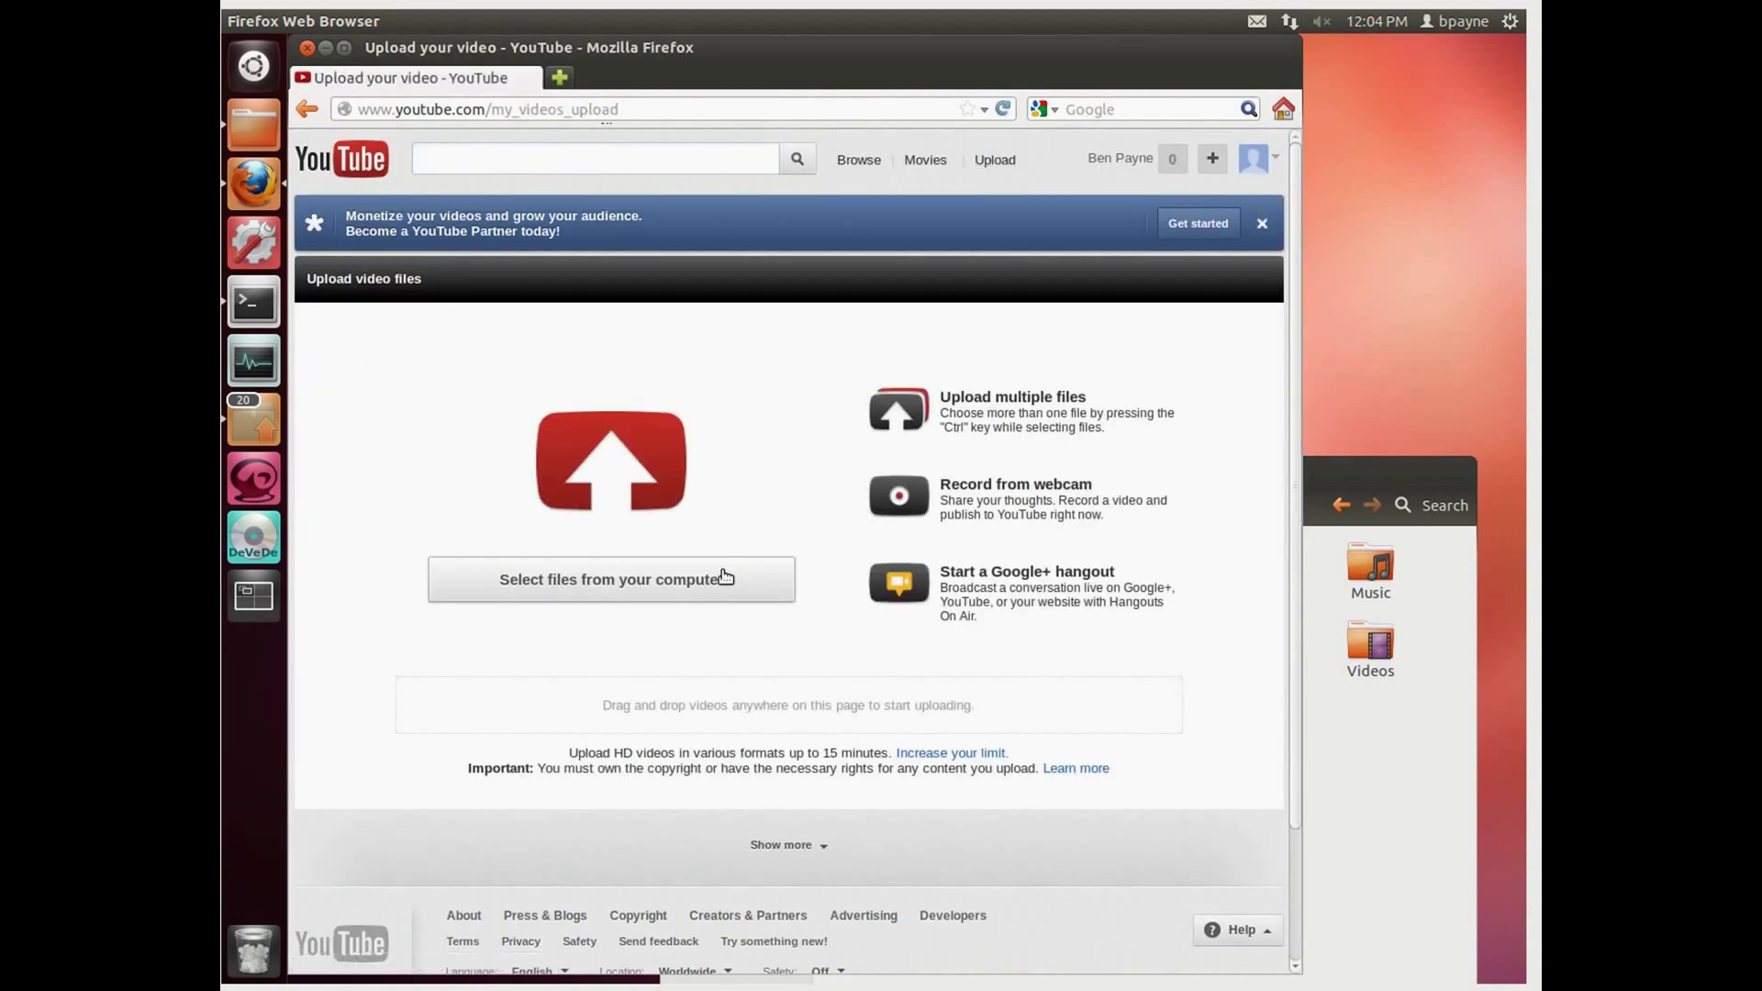
pyautogui.click(723, 570)
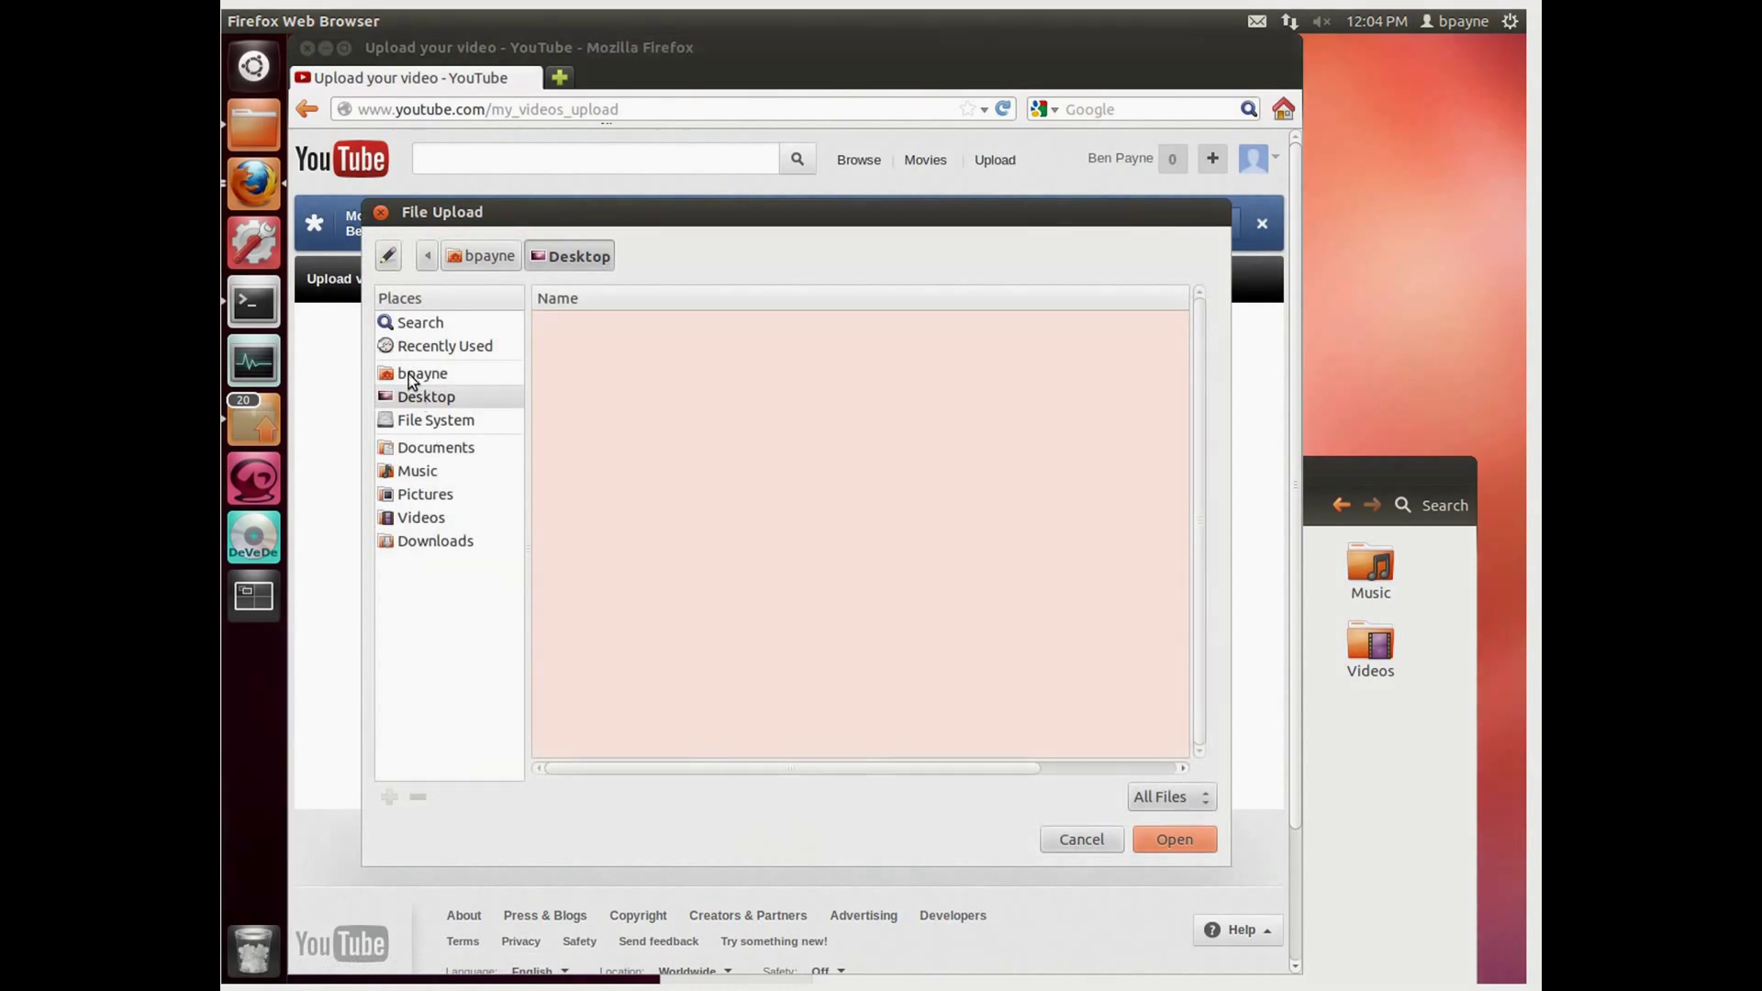
pyautogui.click(409, 372)
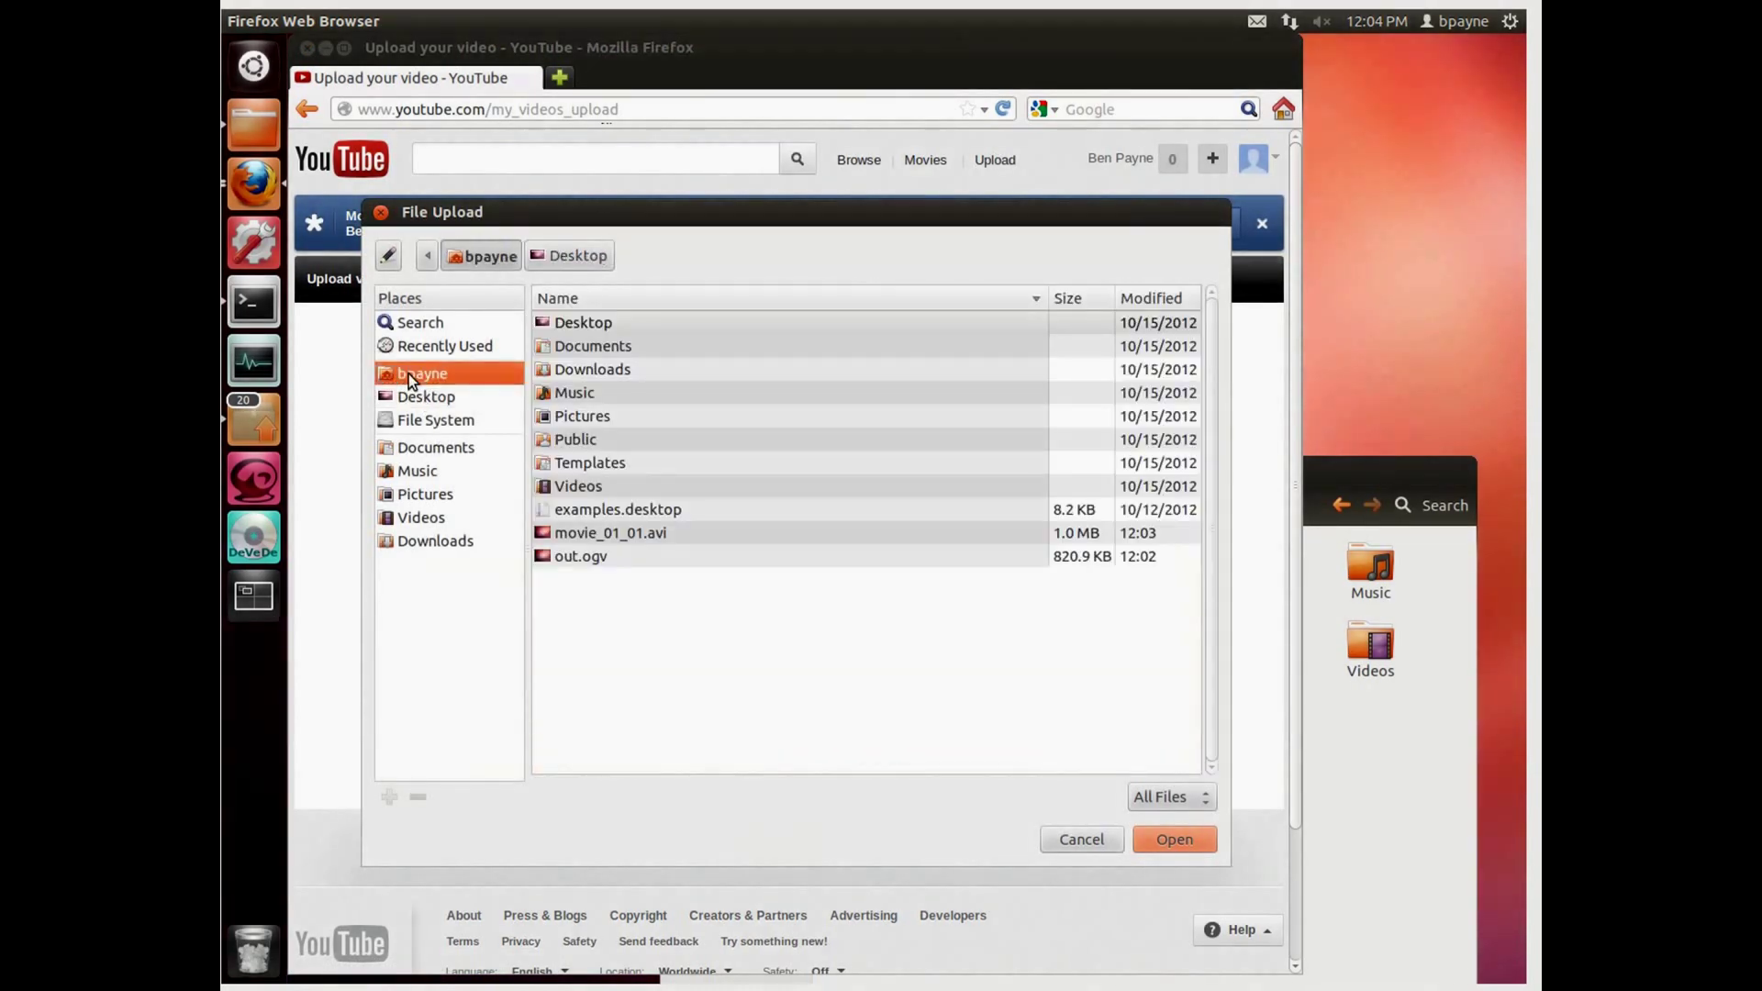
pyautogui.click(606, 534)
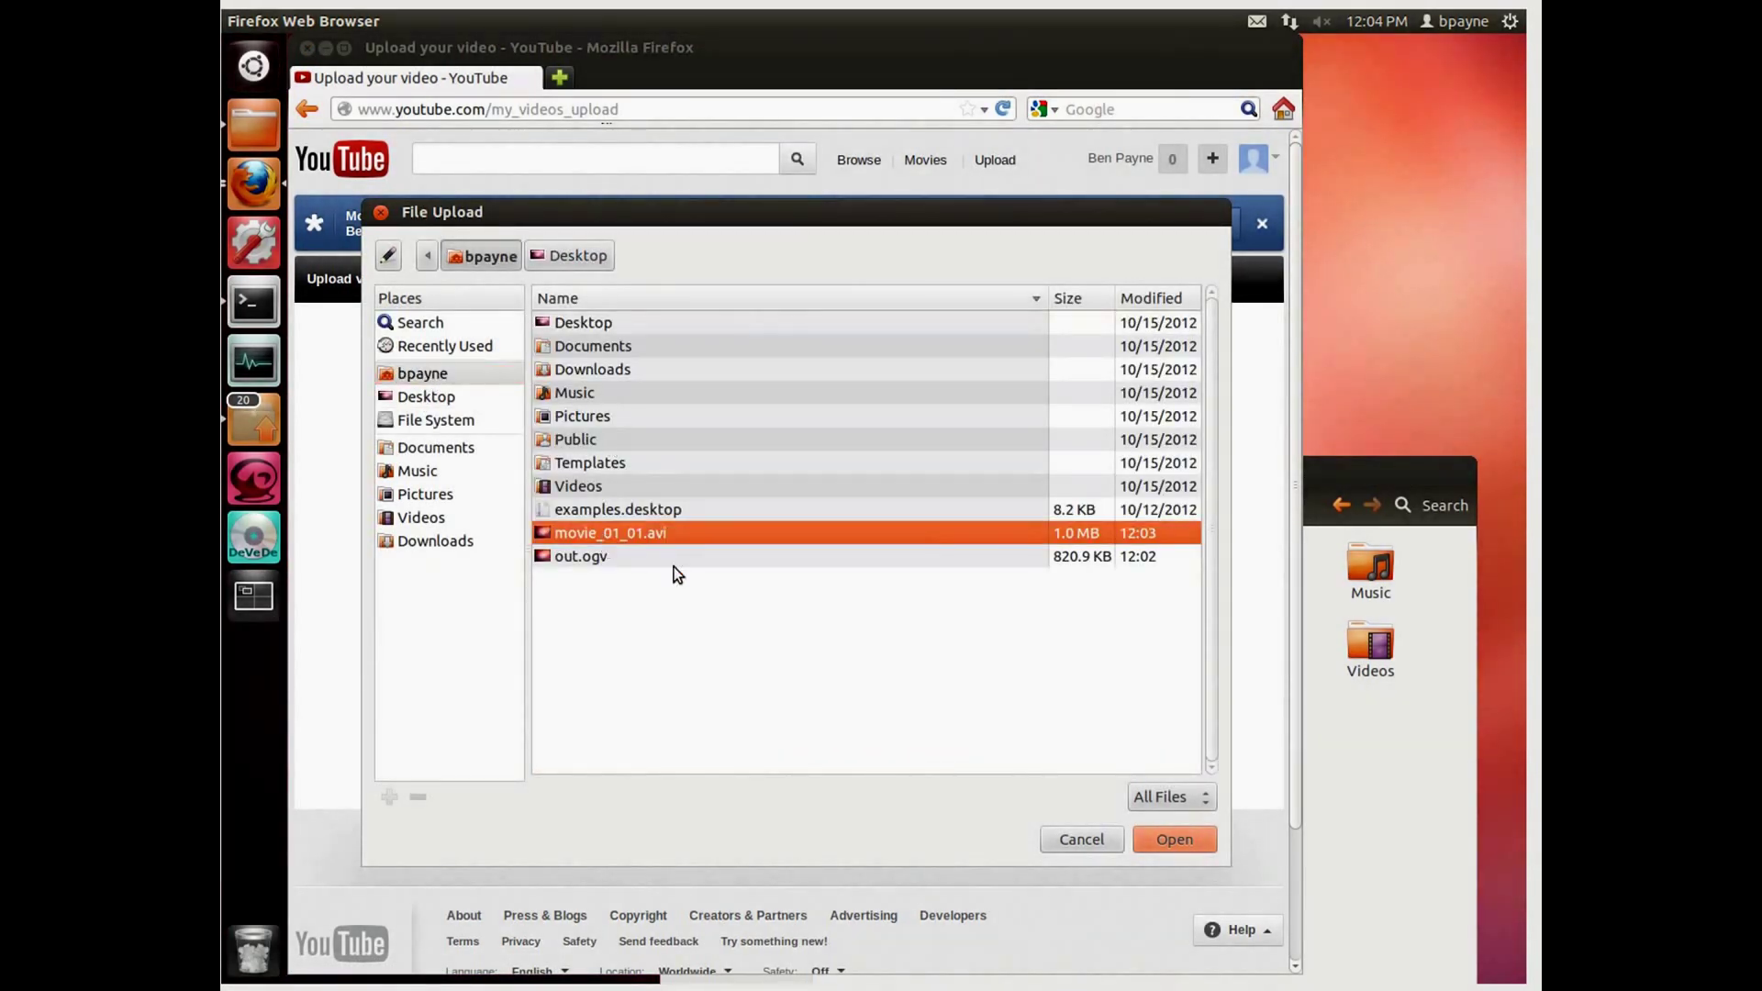
pyautogui.click(1182, 846)
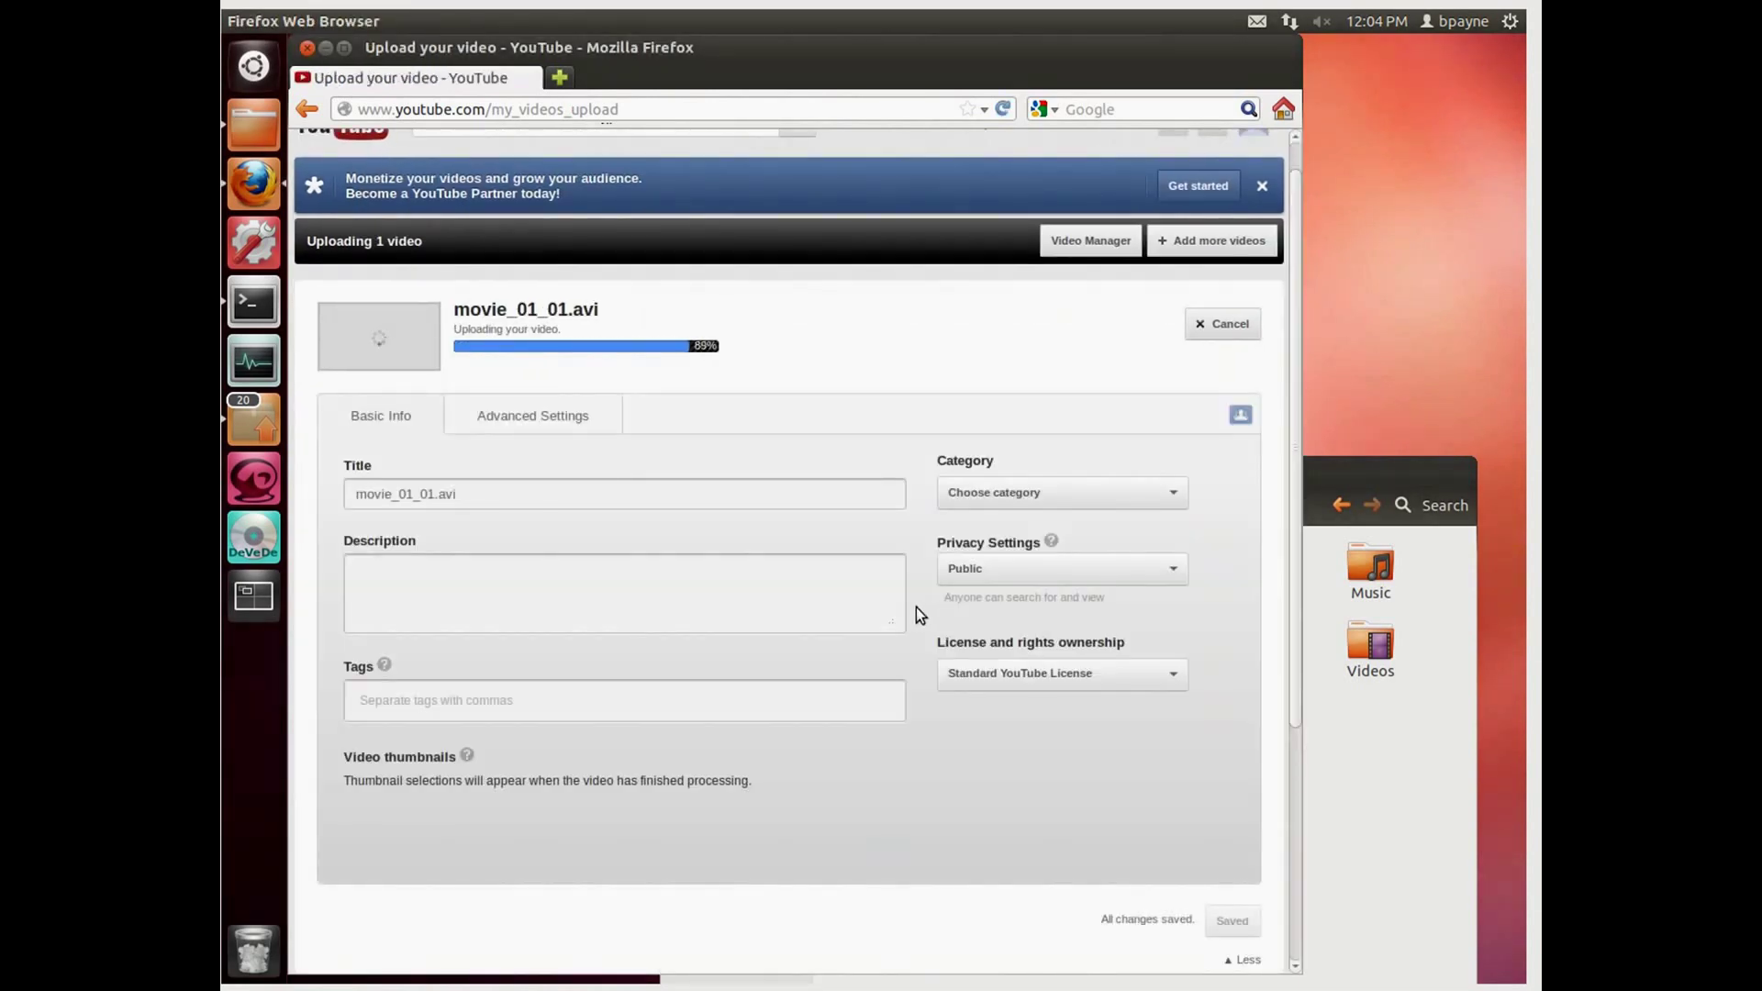
# Step: Title it 'my first video', category Education, Public, Creative Commons Attribution licence
pyautogui.click(385, 468)
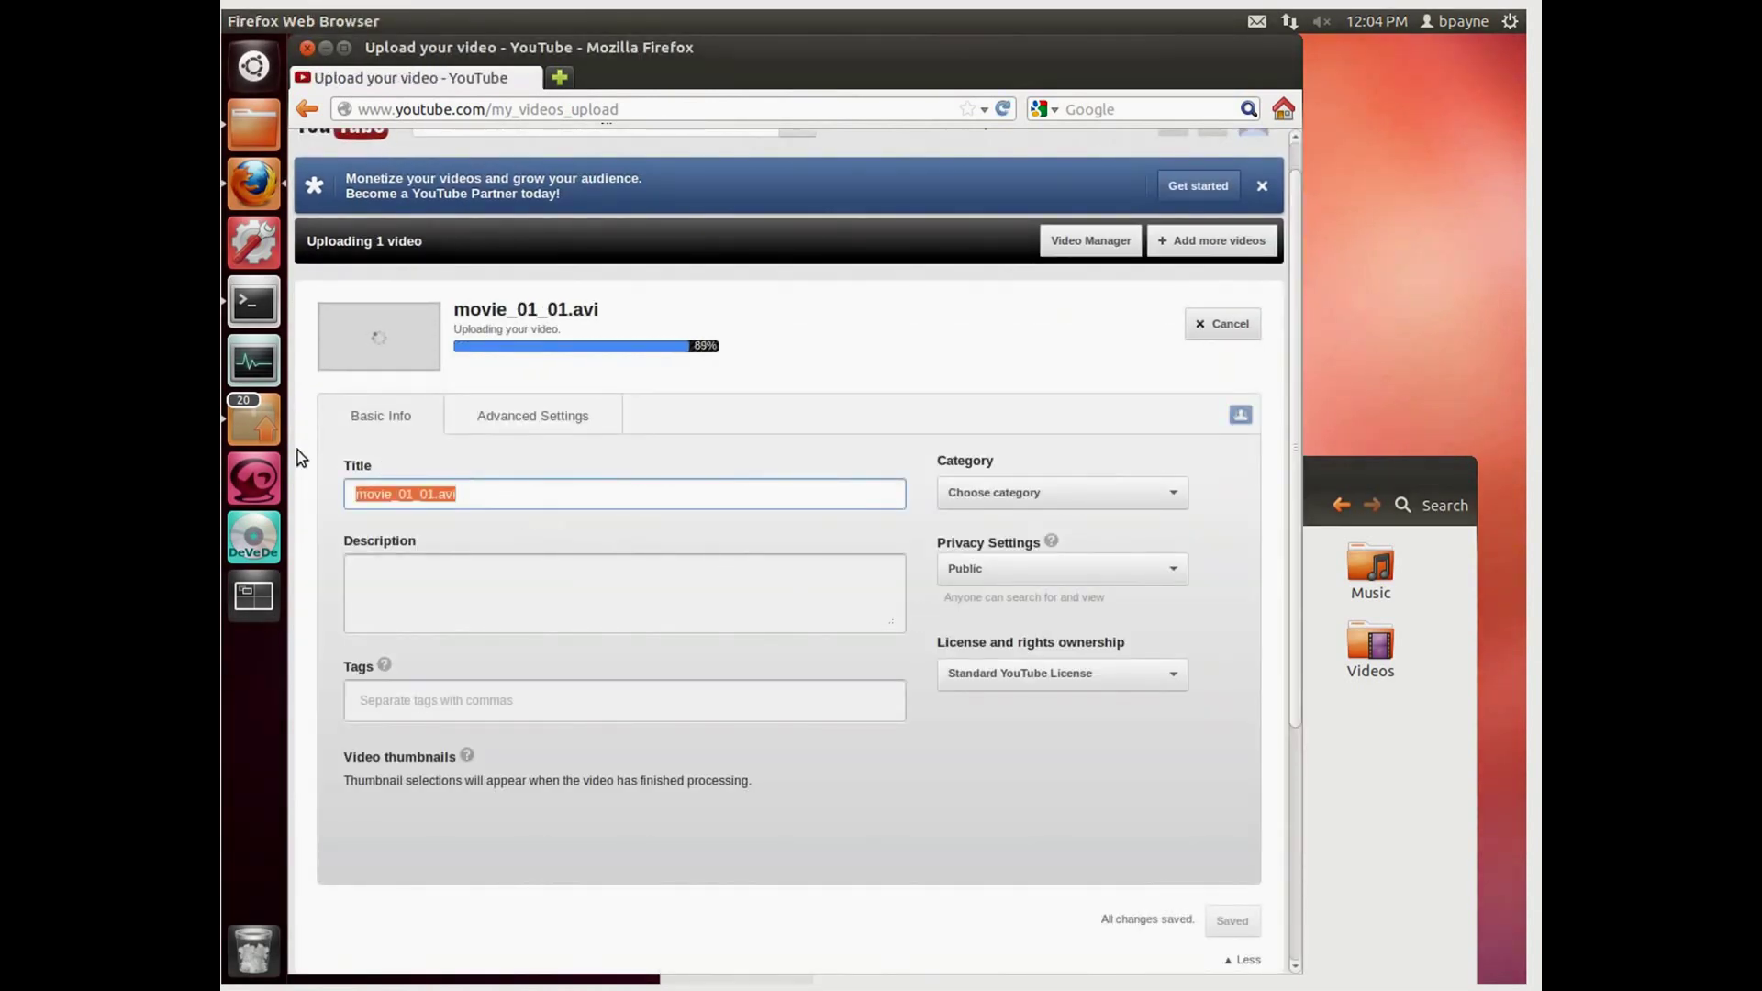
pyautogui.write('my firs')
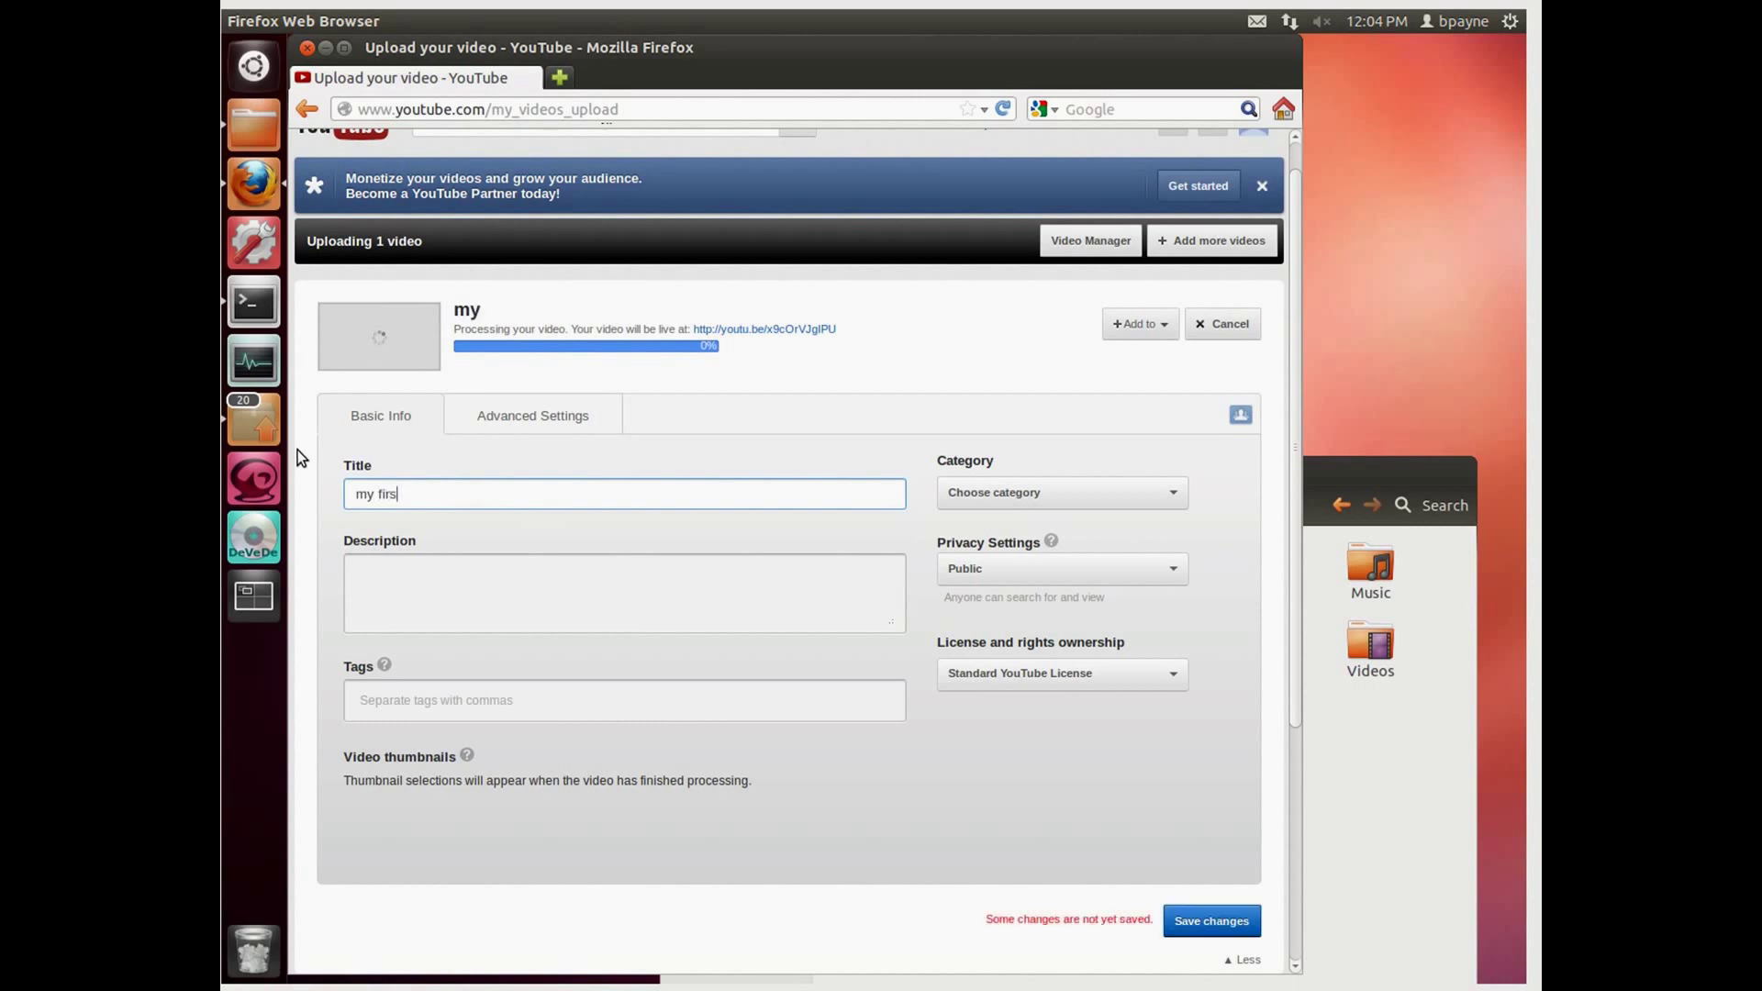
pyautogui.write('t video')
pyautogui.click(999, 488)
pyautogui.click(984, 570)
pyautogui.click(984, 573)
pyautogui.click(986, 592)
pyautogui.click(982, 673)
pyautogui.click(980, 700)
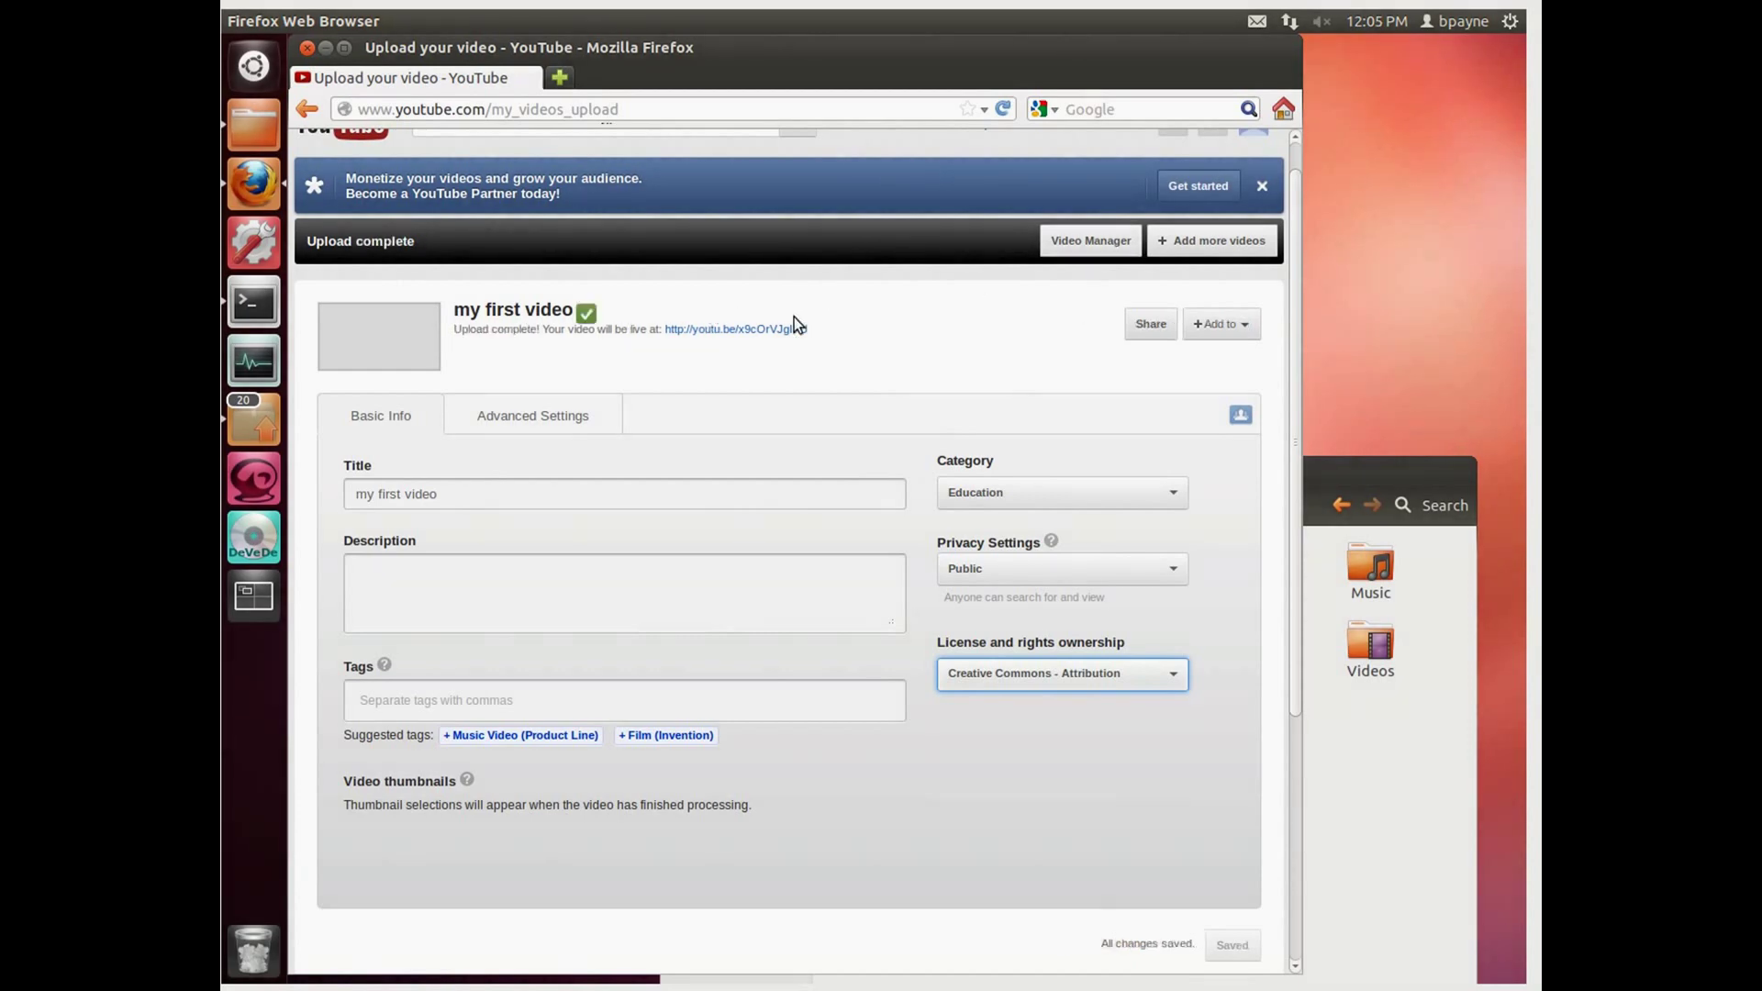
# Step: Open the 'my first video' watch page in a new tab and check its Quality menu
pyautogui.click(713, 330)
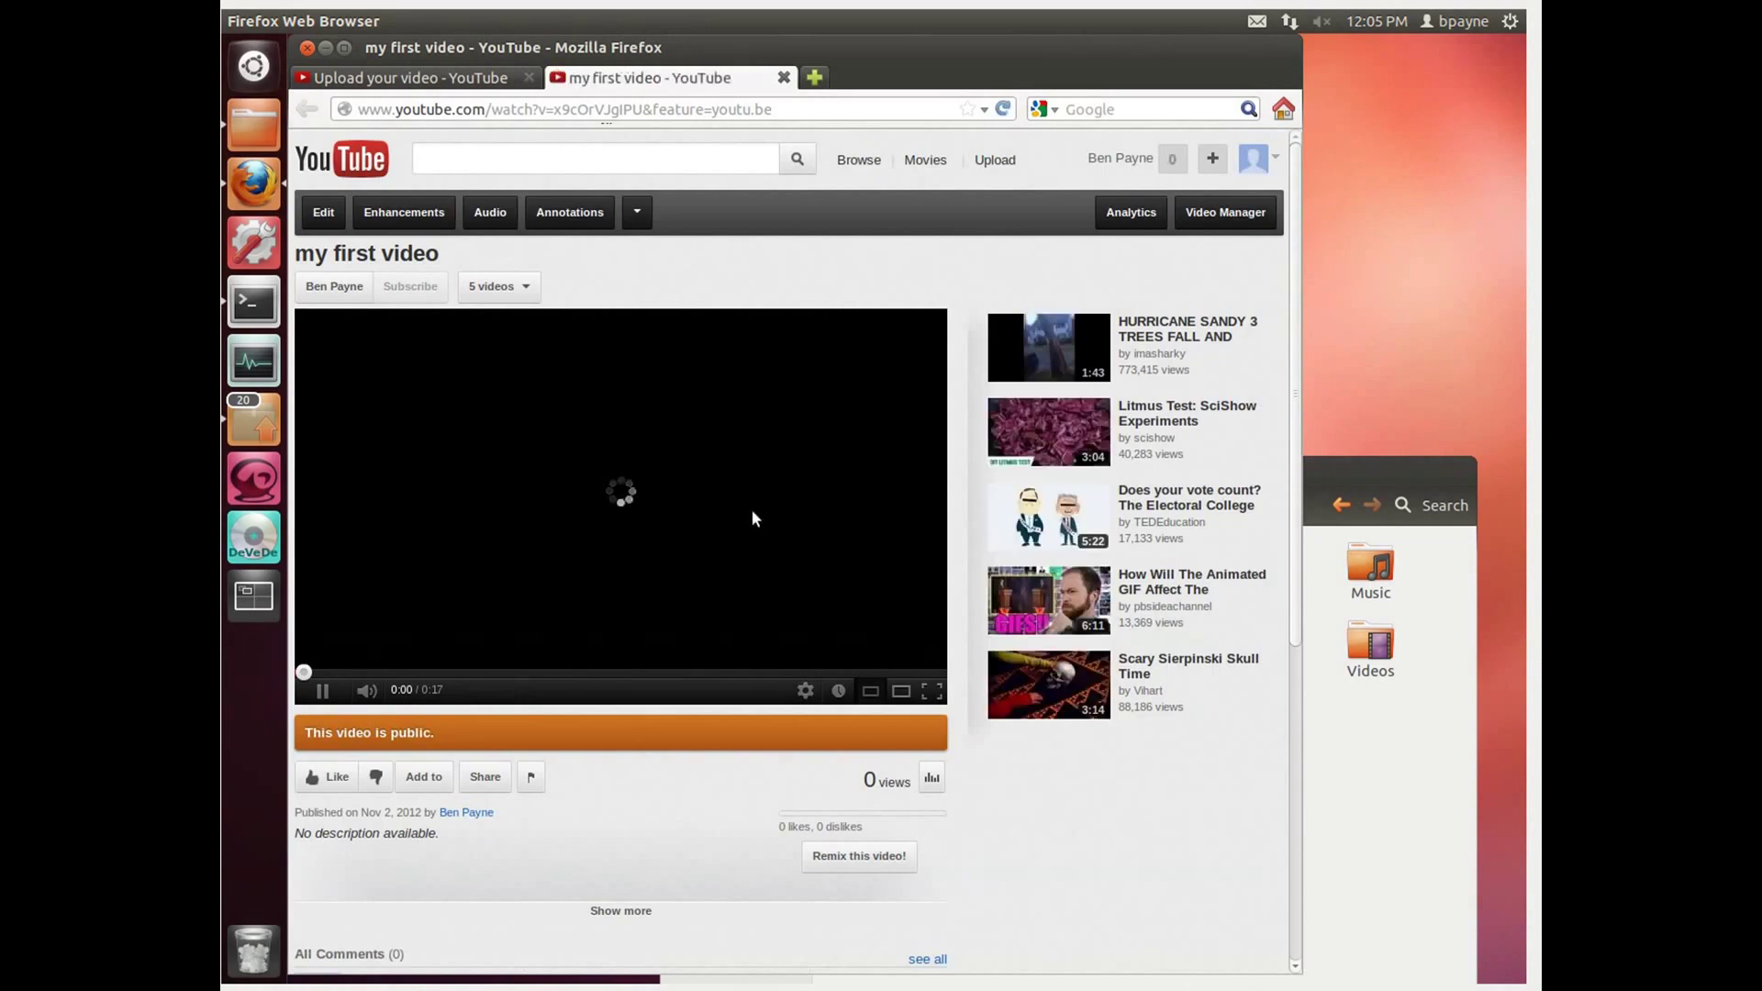
pyautogui.click(802, 700)
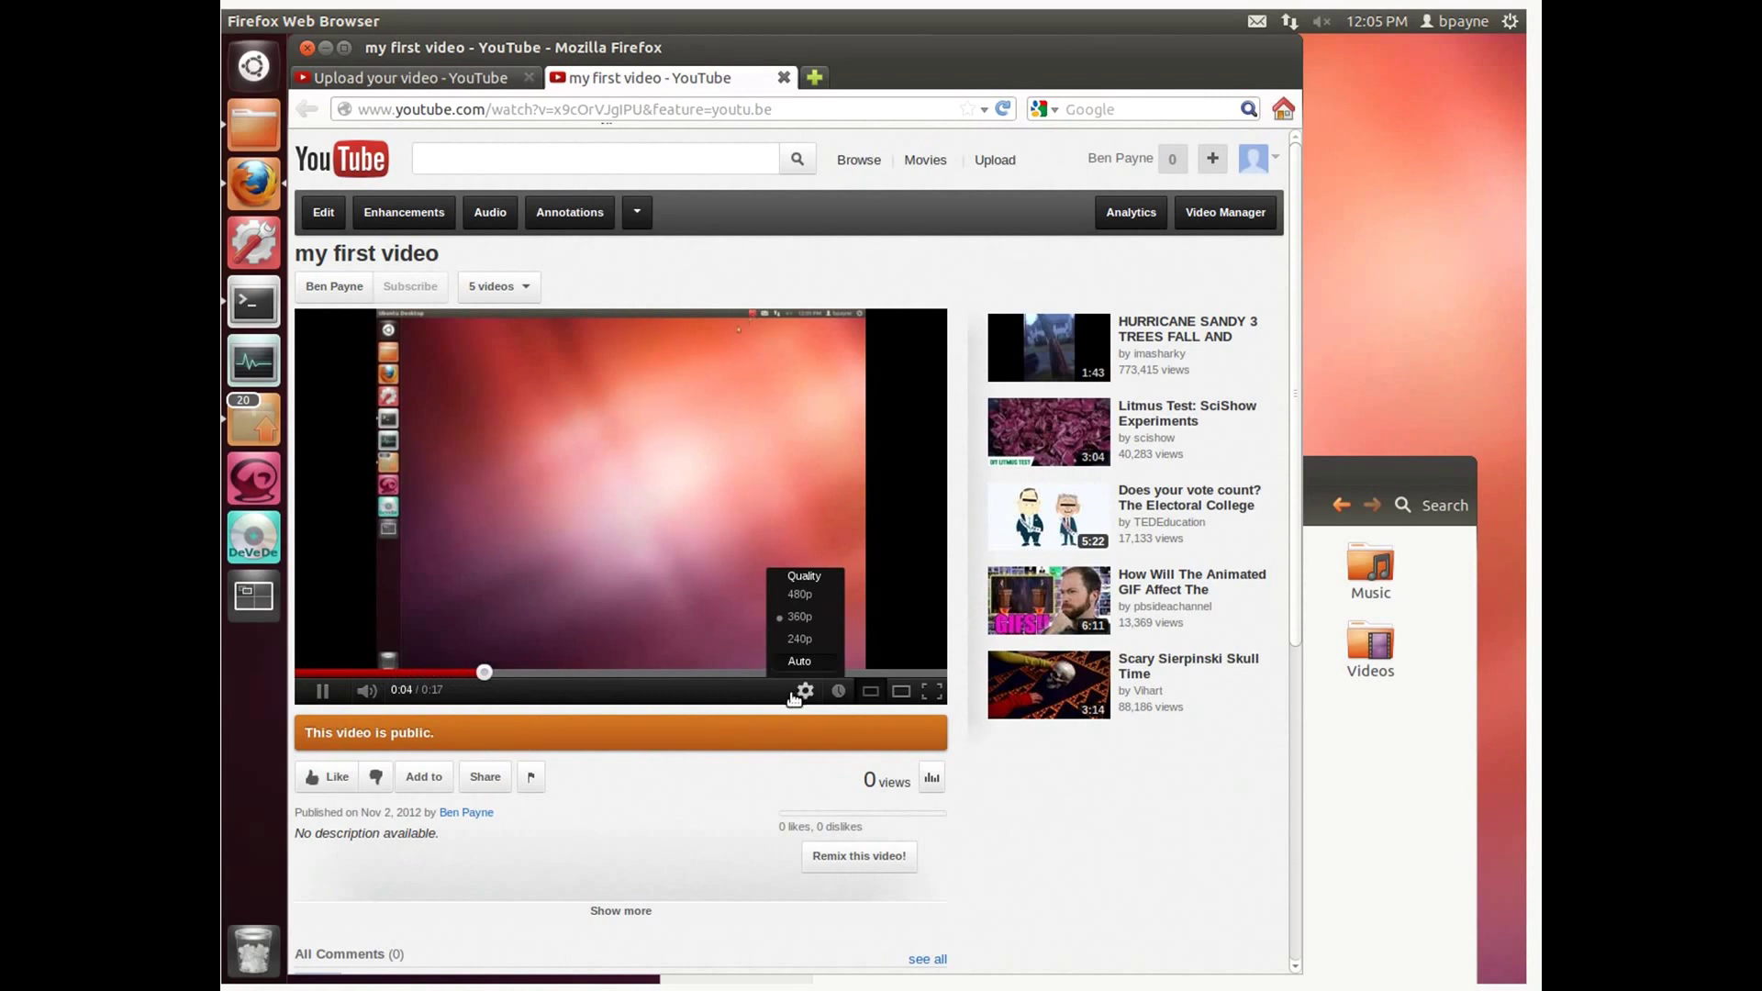
pyautogui.click(795, 698)
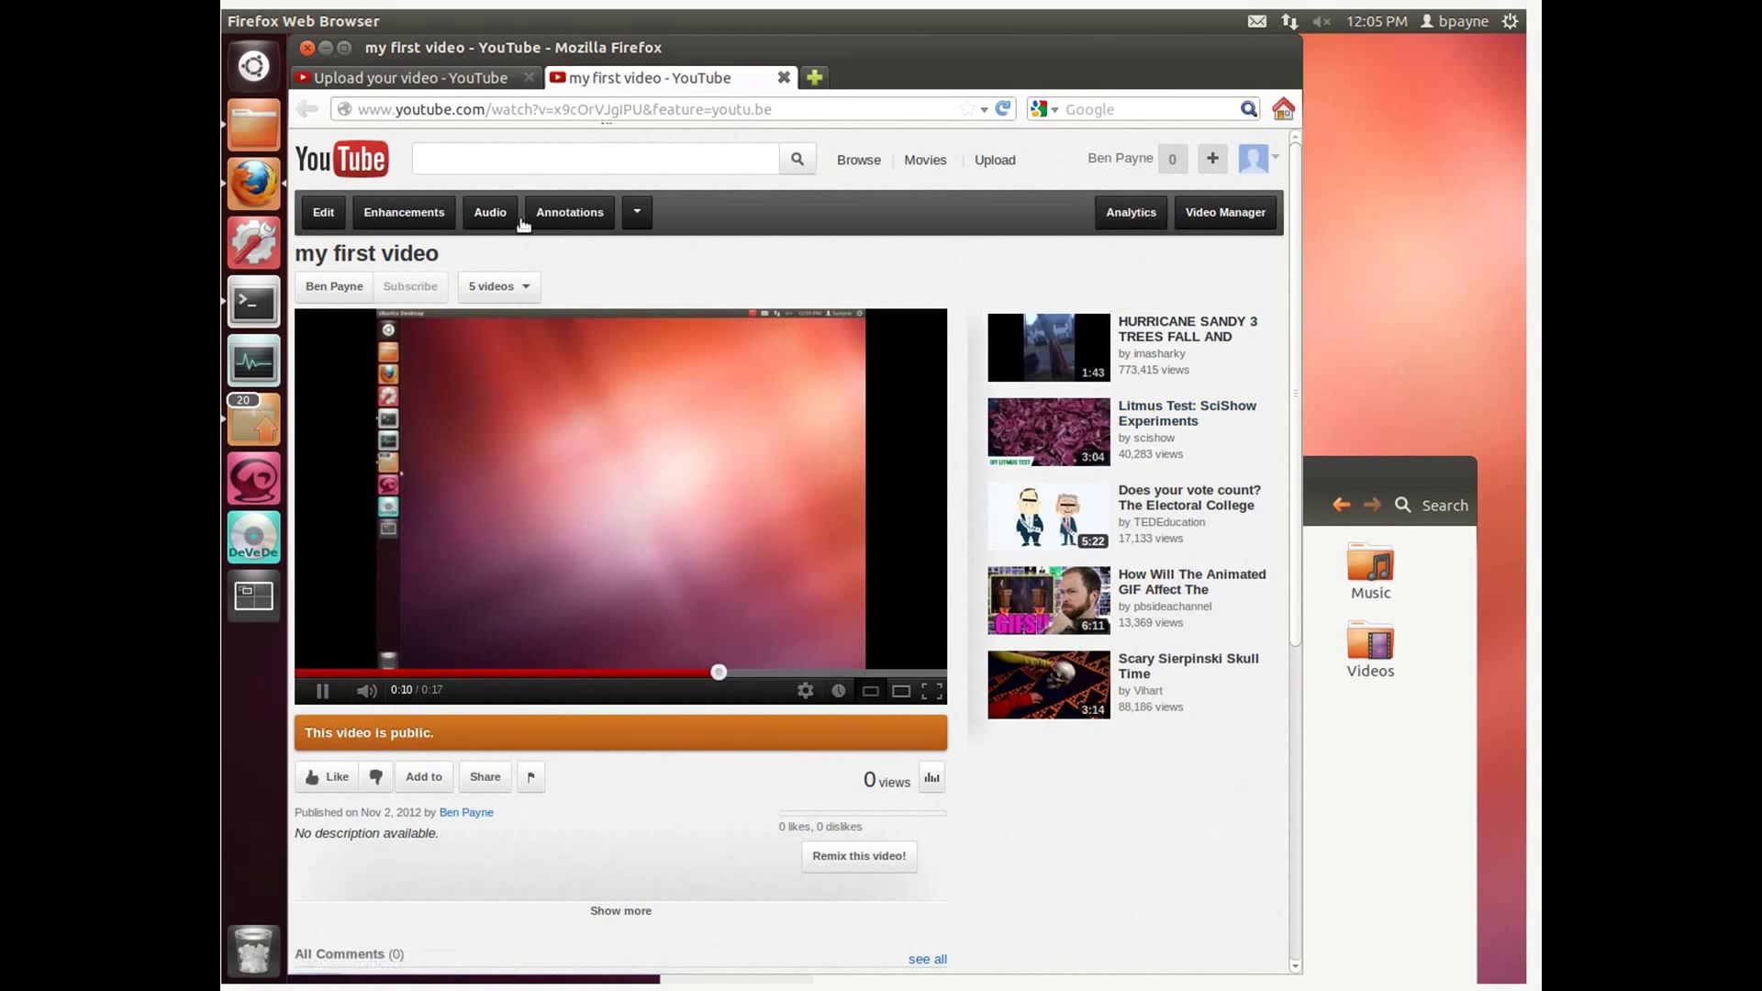
# Step: Close Firefox with both tabs and the Home window, then open Terminal near centre
pyautogui.click(309, 49)
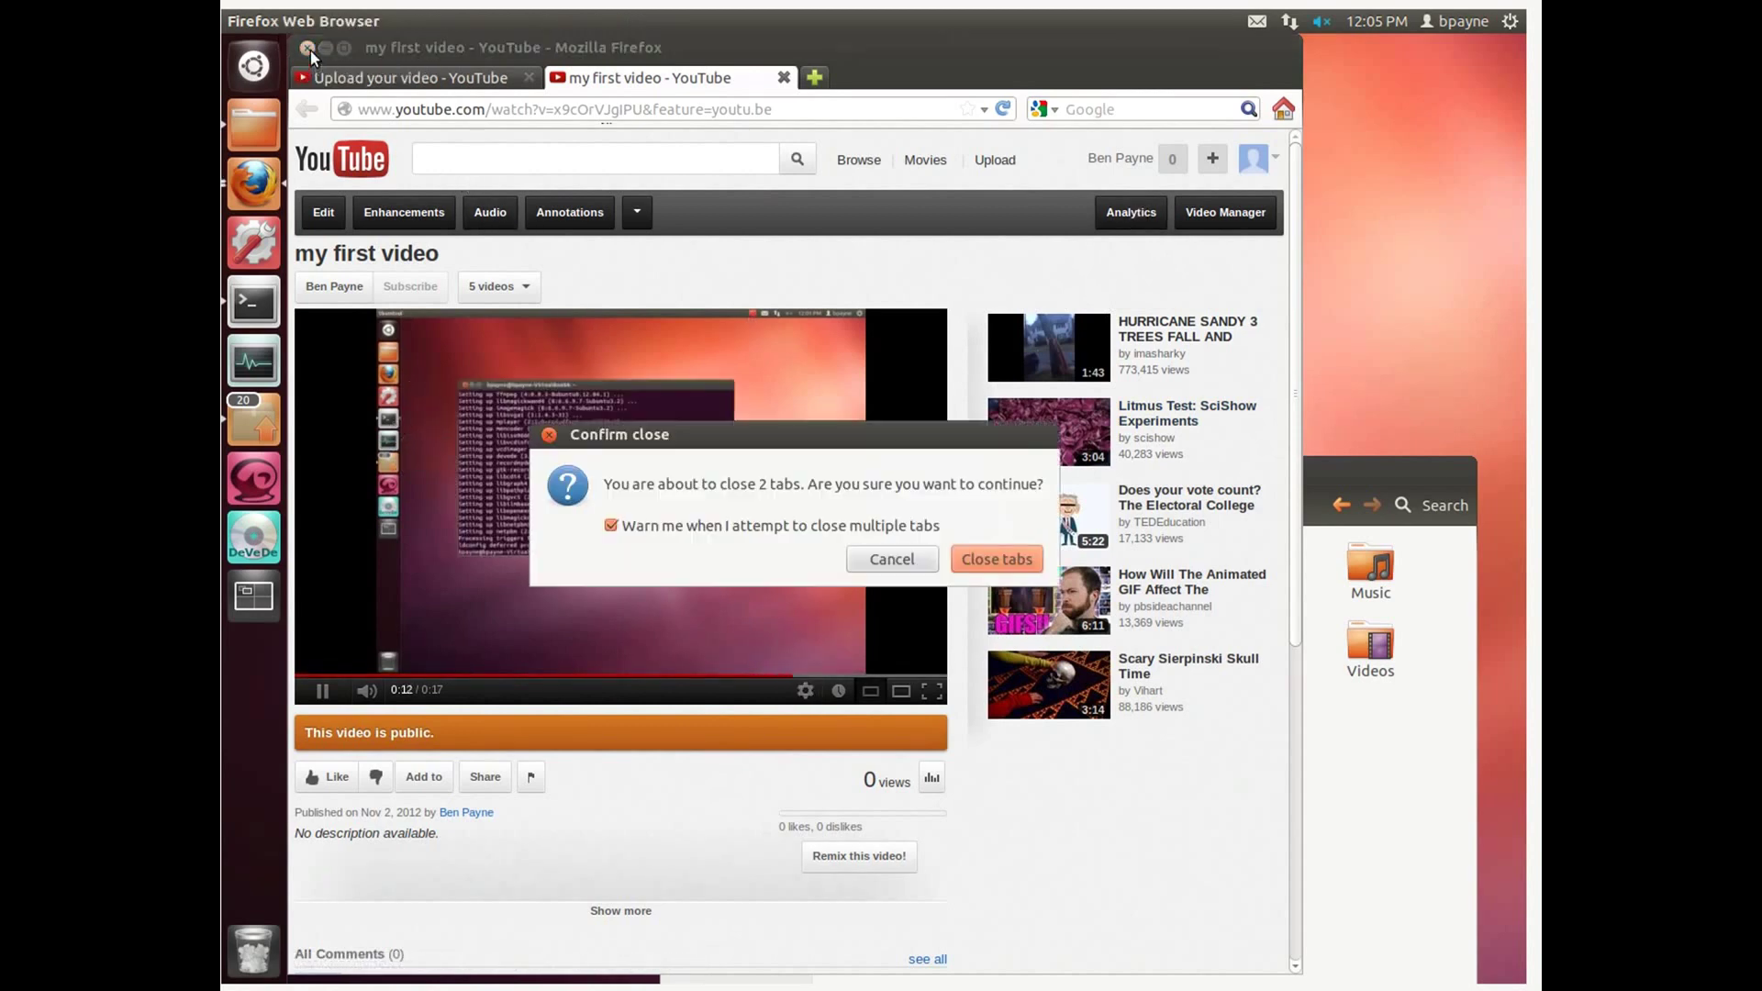
pyautogui.click(1030, 559)
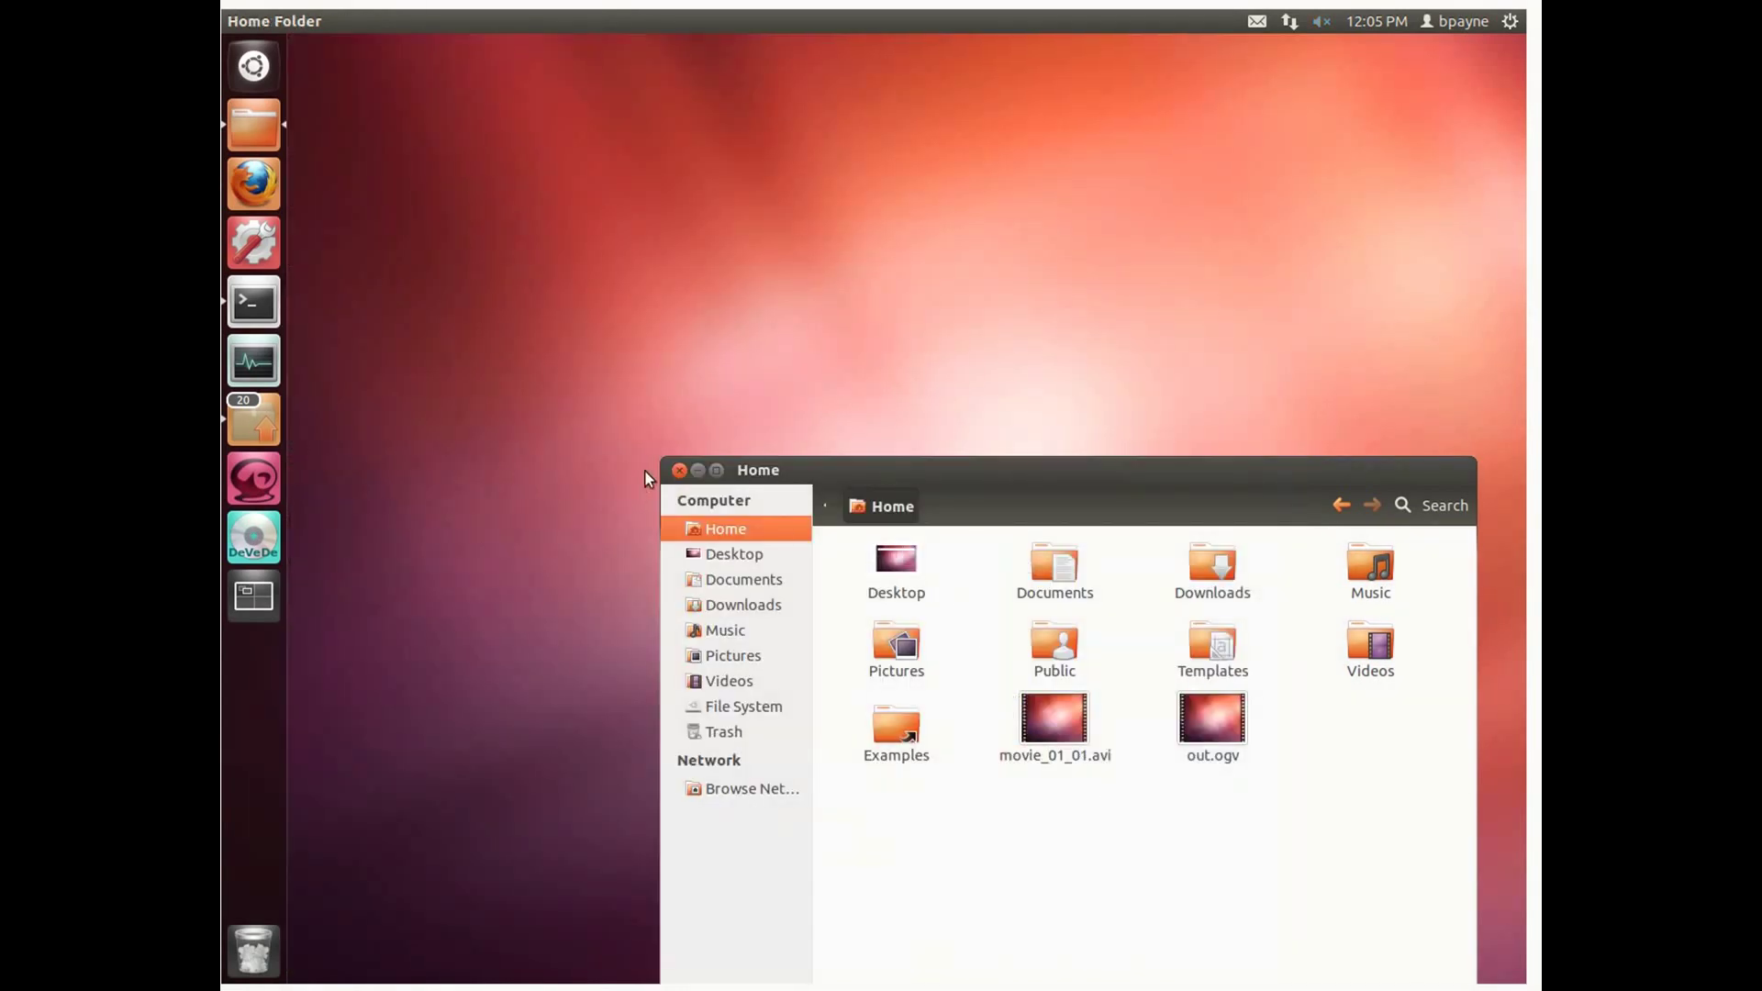
pyautogui.click(679, 470)
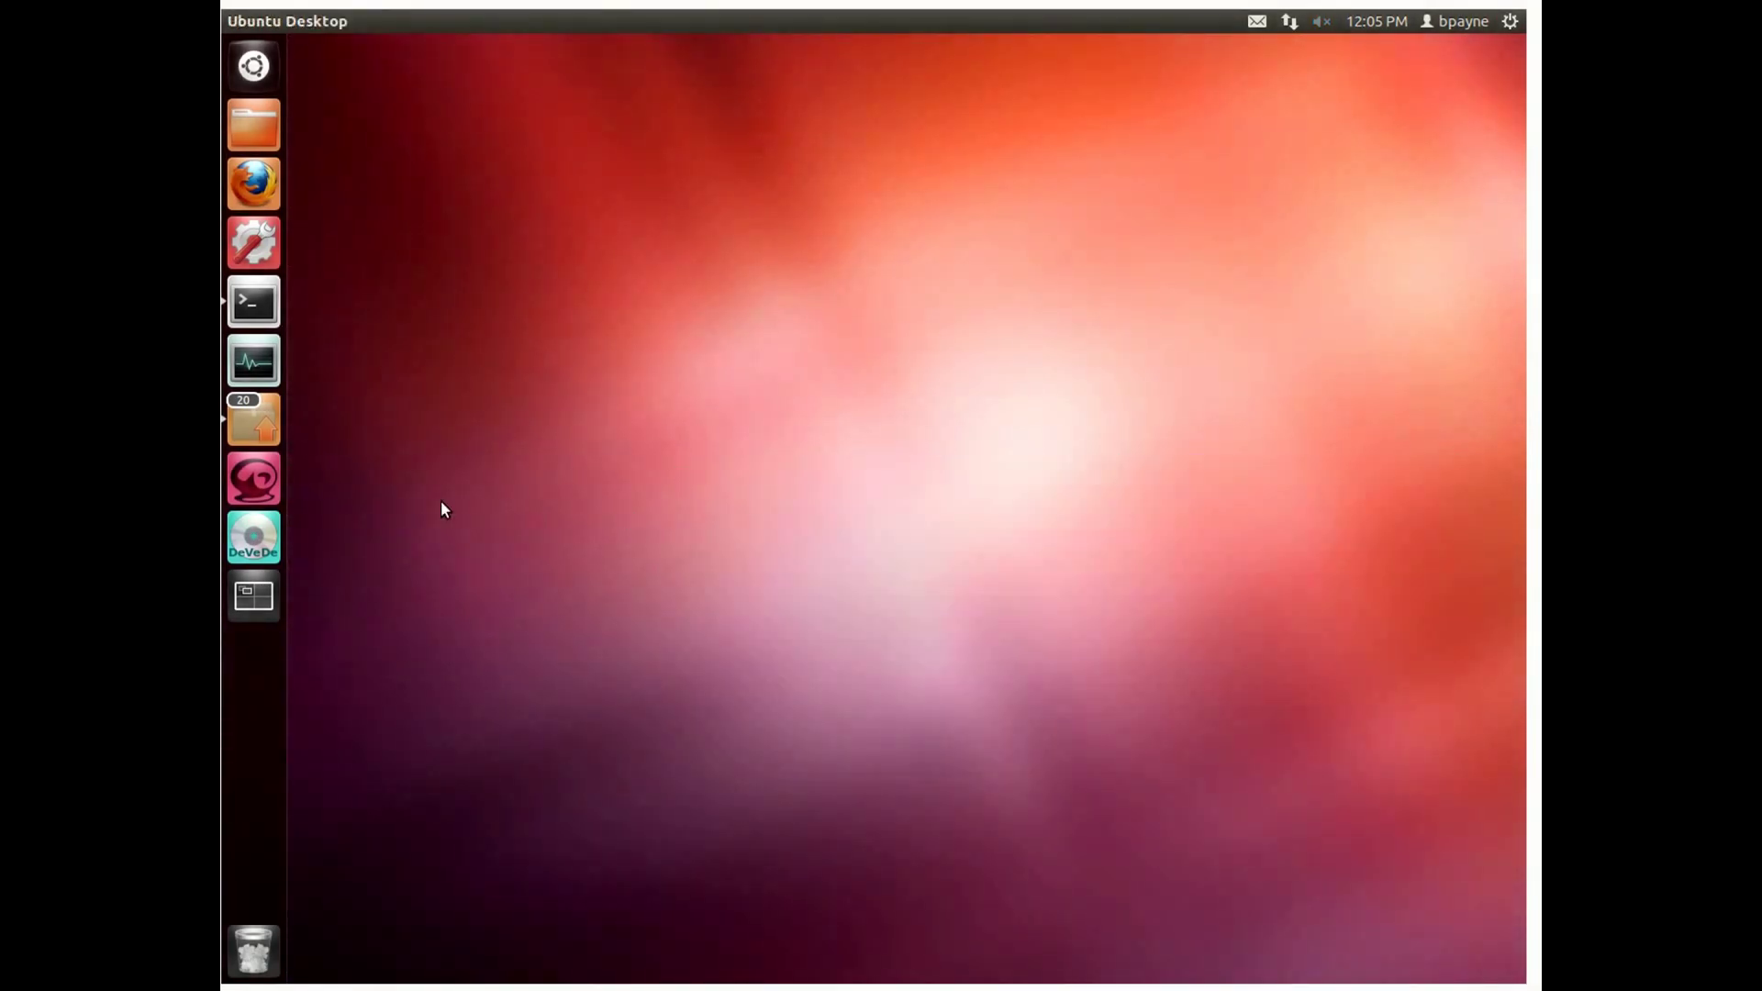
pyautogui.click(255, 306)
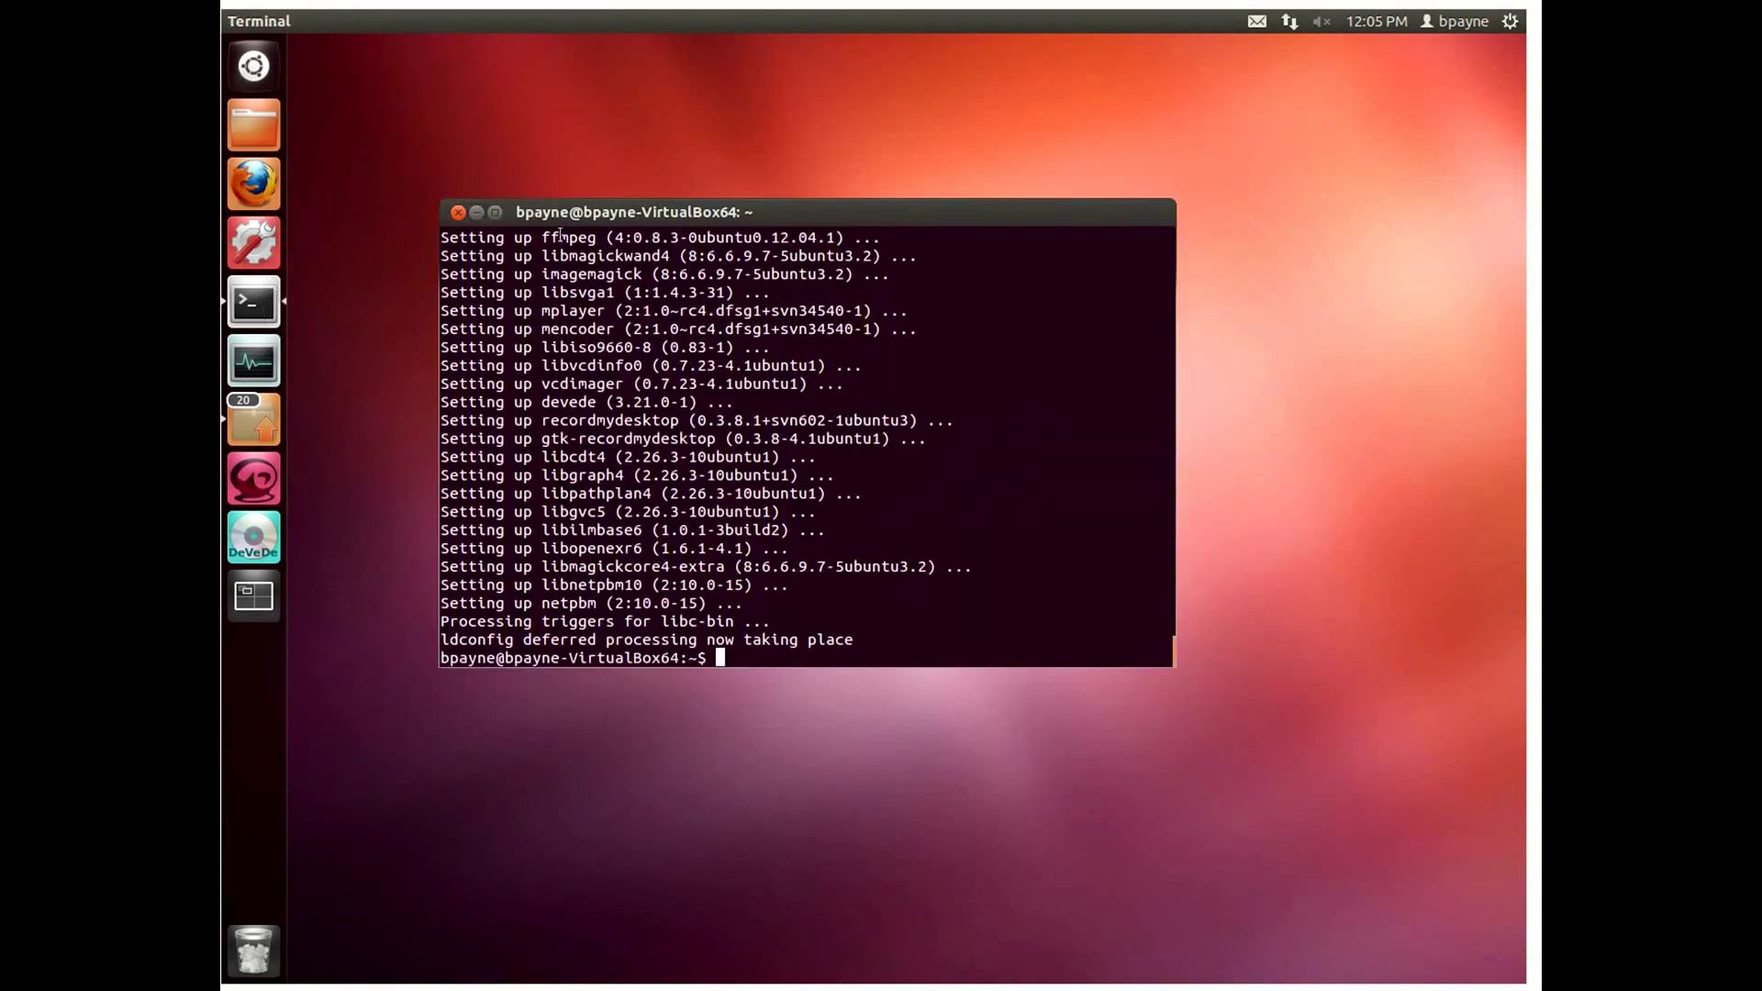
pyautogui.moveTo(595, 207); pyautogui.dragTo(762, 238)
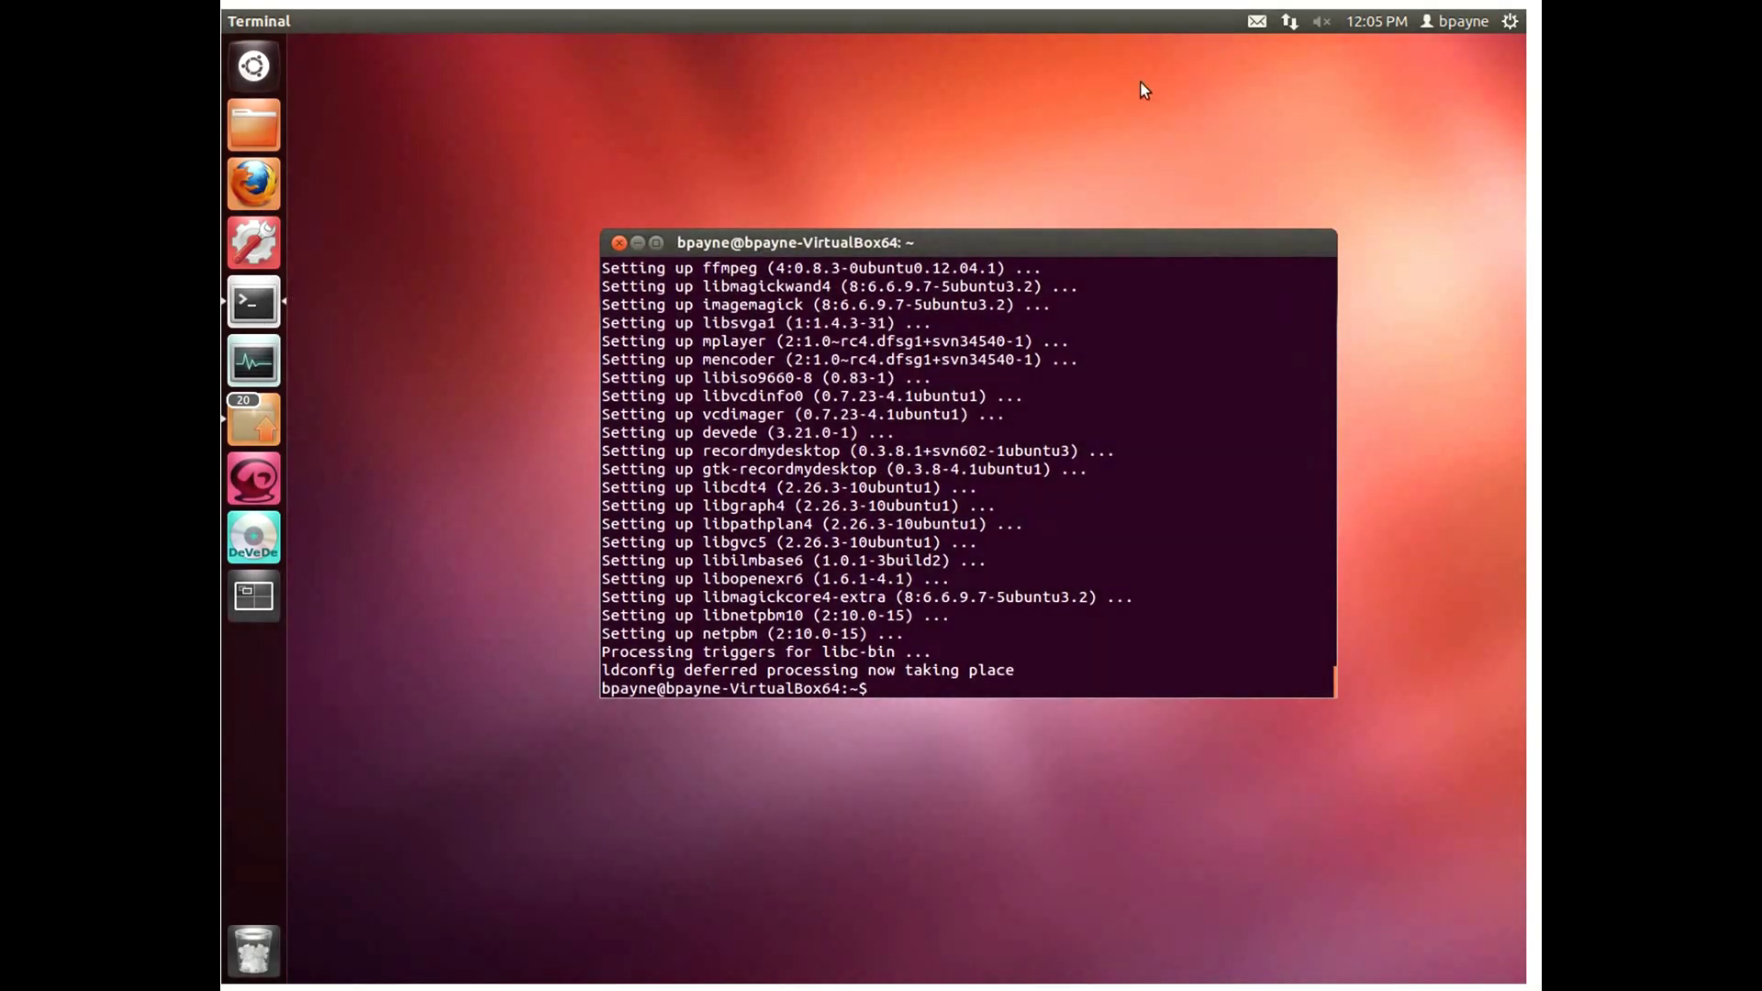
# Step: Launch gtk-recordMyDesktop, set its capture area to the Terminal window, and minimise it
pyautogui.click(270, 465)
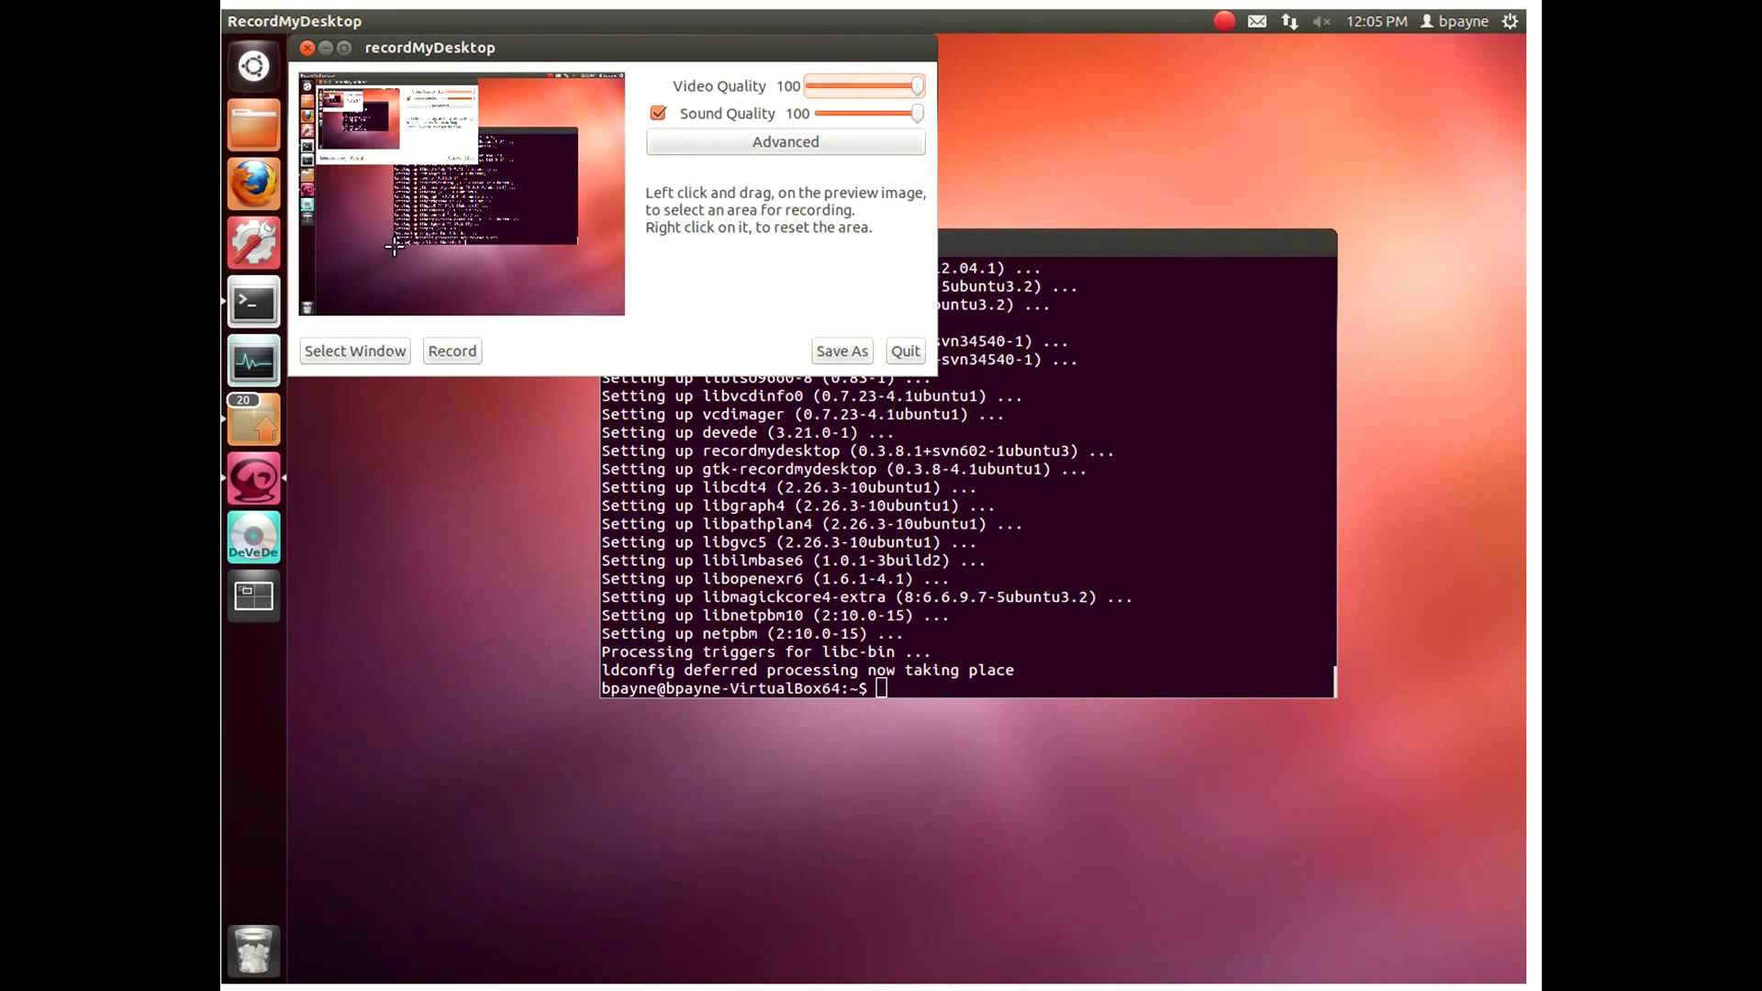
pyautogui.click(380, 350)
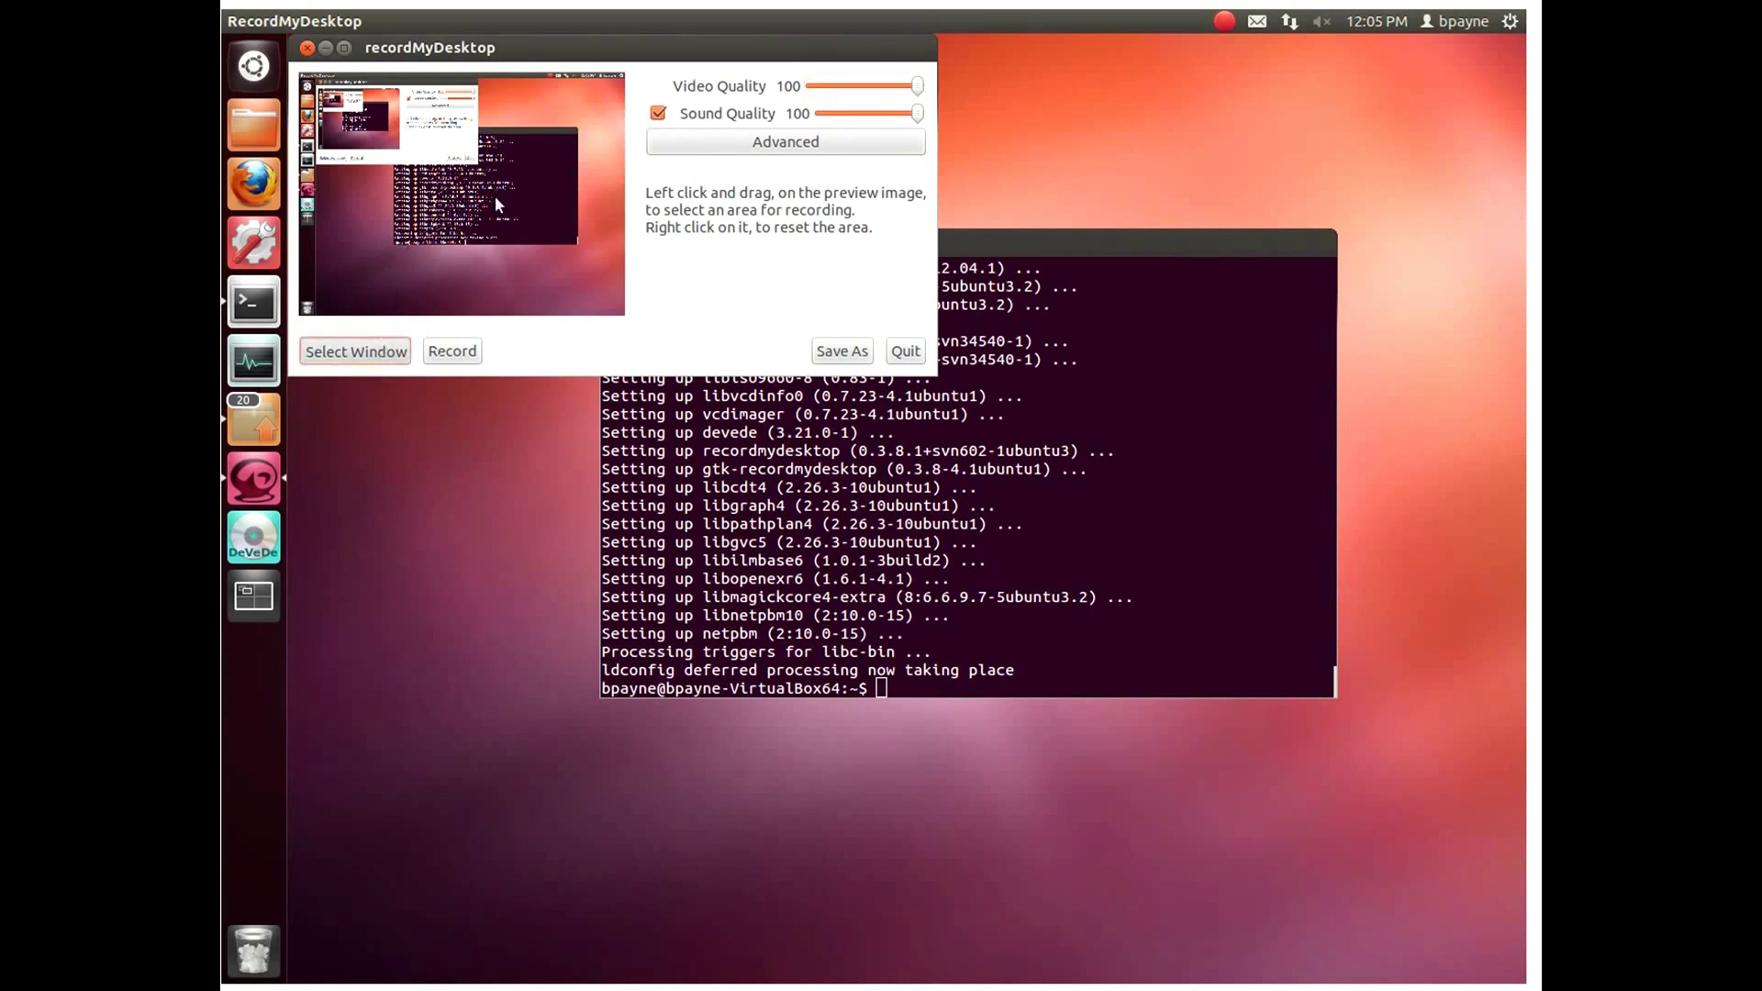
pyautogui.click(495, 195)
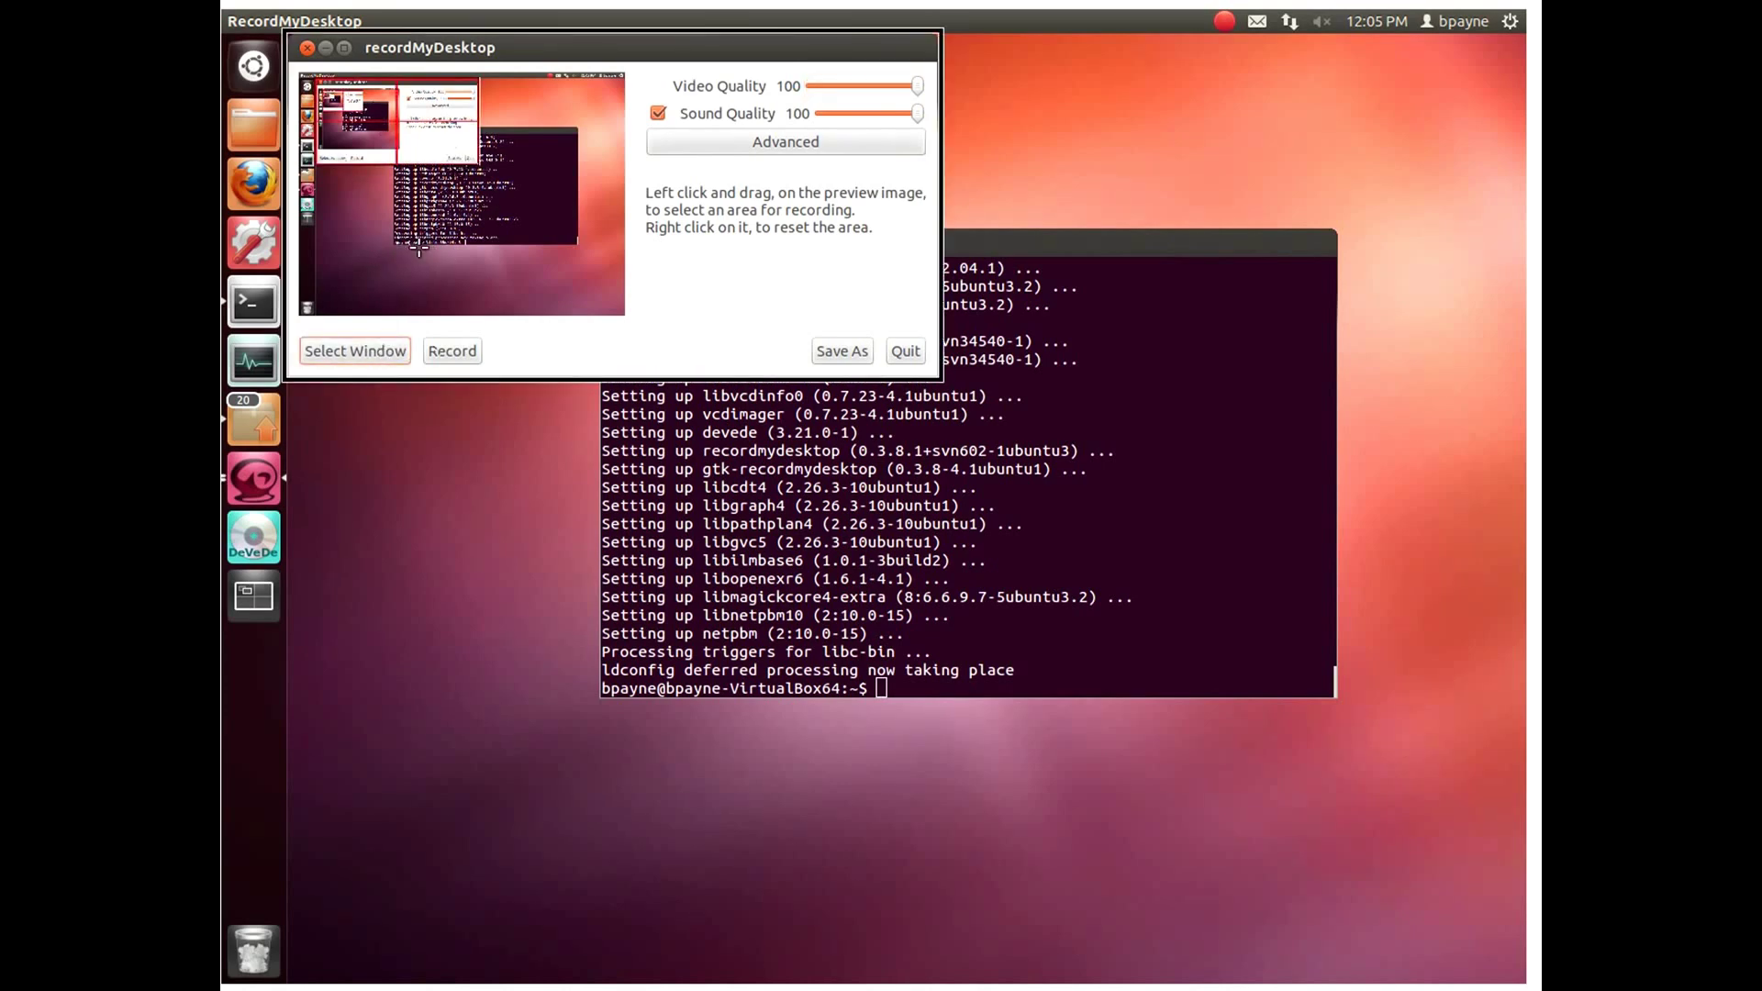
pyautogui.moveTo(392, 248); pyautogui.dragTo(577, 123)
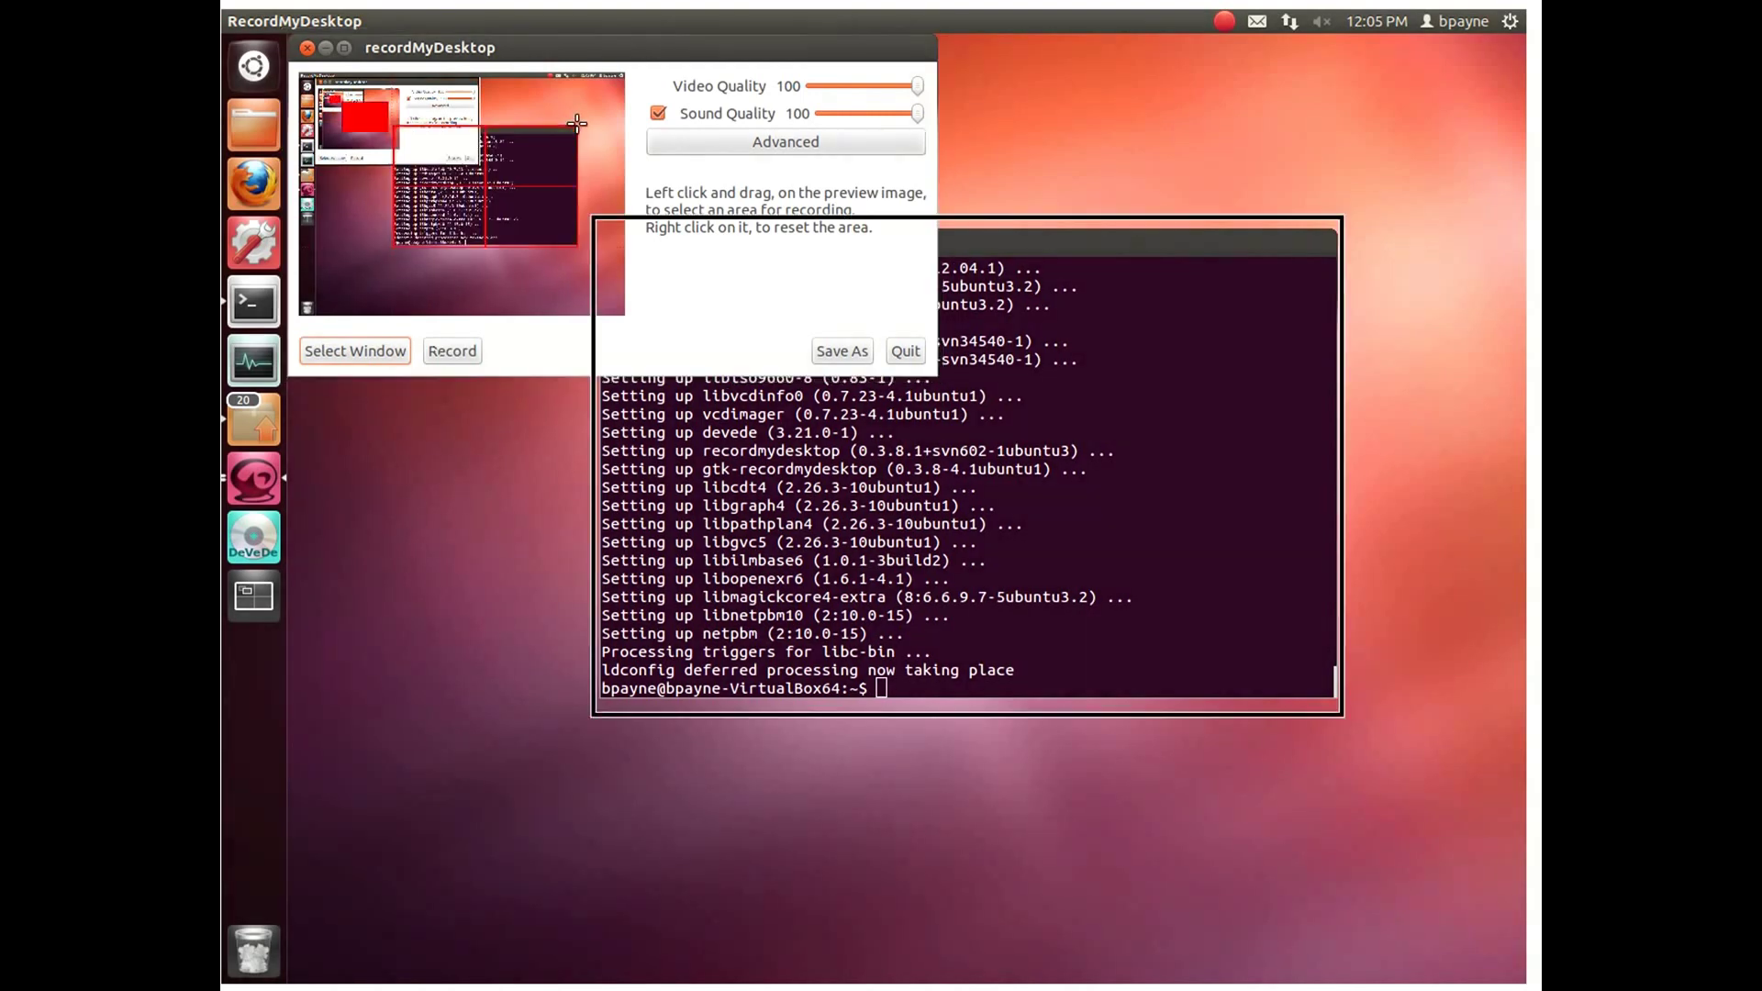
pyautogui.click(326, 47)
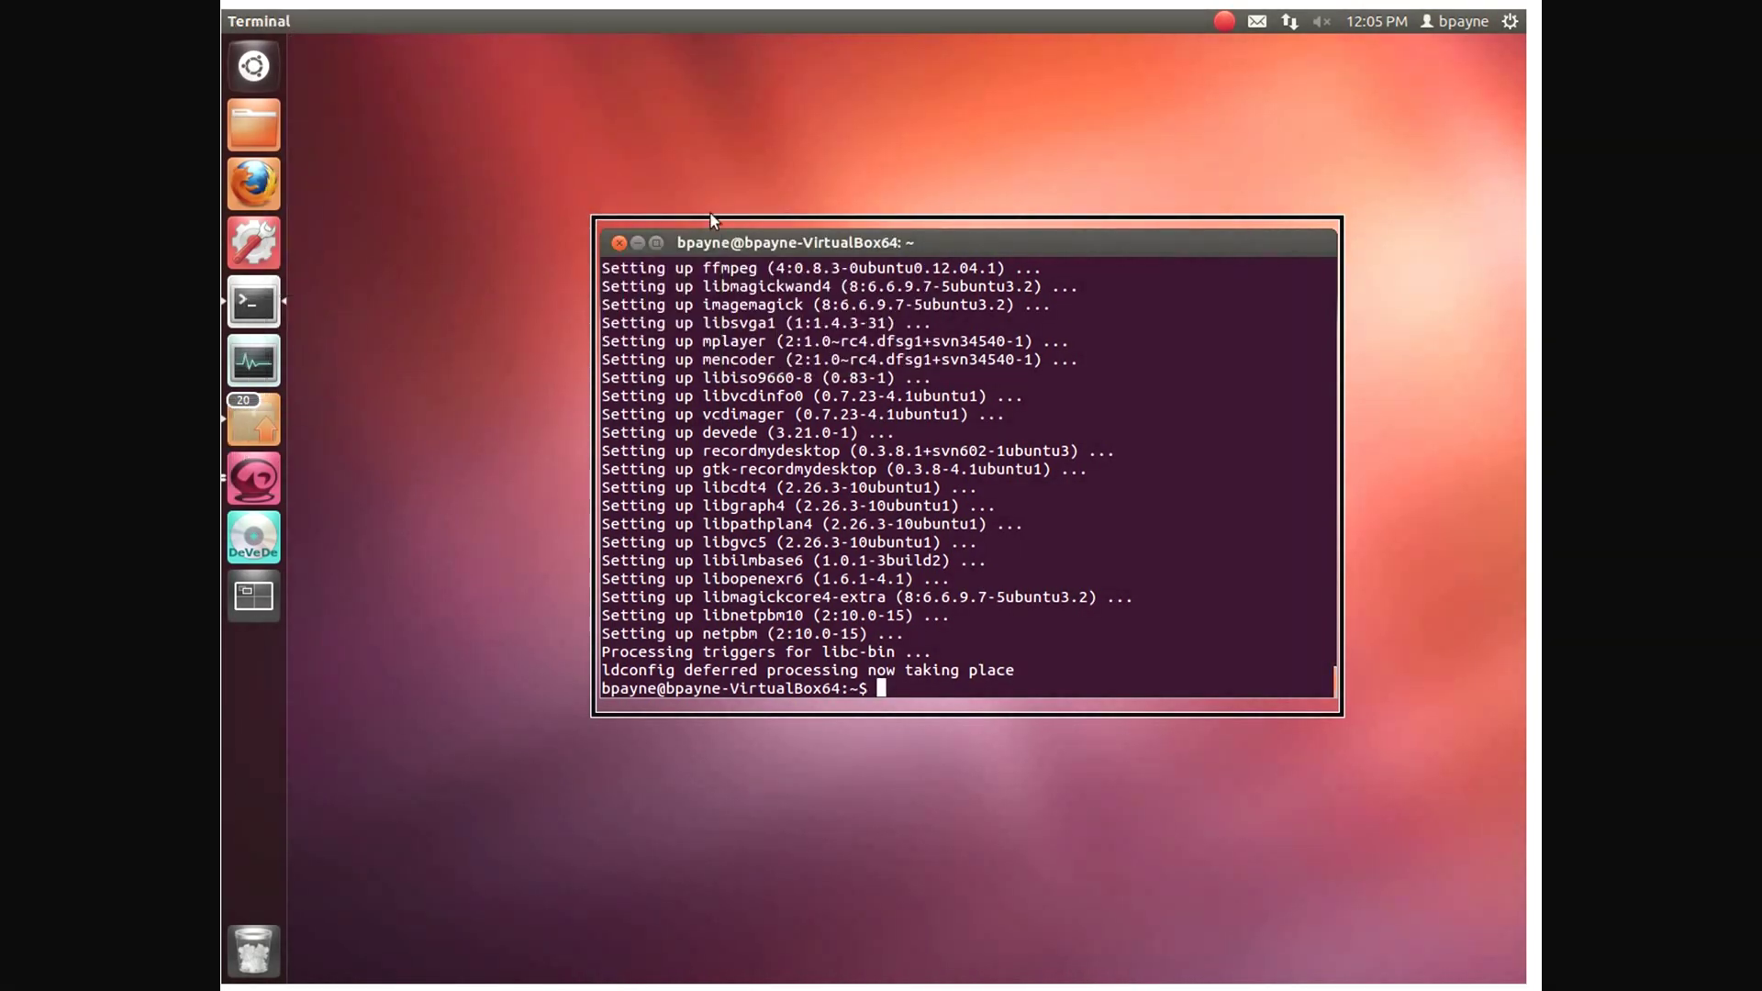
# Step: Start recording and run echo "hello" in the Terminal
pyautogui.click(1225, 20)
pyautogui.click(1230, 46)
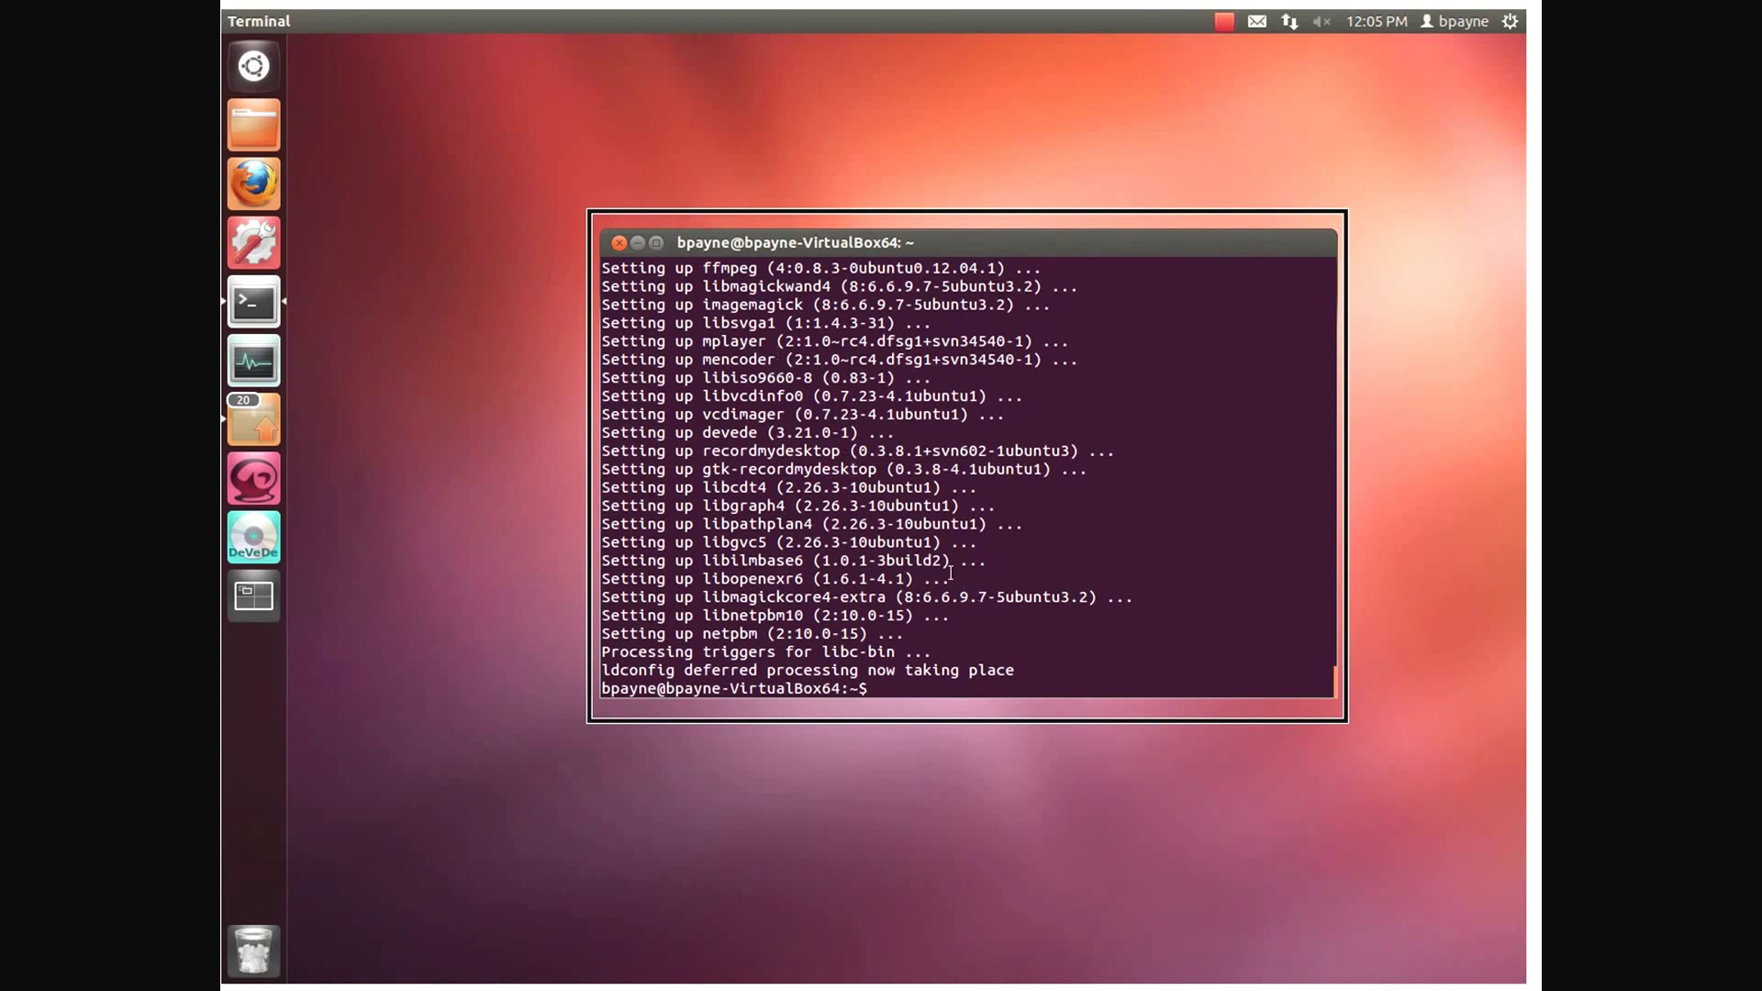
pyautogui.write('sudo')
pyautogui.press('BackSpace')
pyautogui.press('BackSpace')
pyautogui.press('BackSpace')
pyautogui.press('BackSpace')
pyautogui.press('BackSpace')
pyautogui.write('echo "hello"')
pyautogui.press('Return')
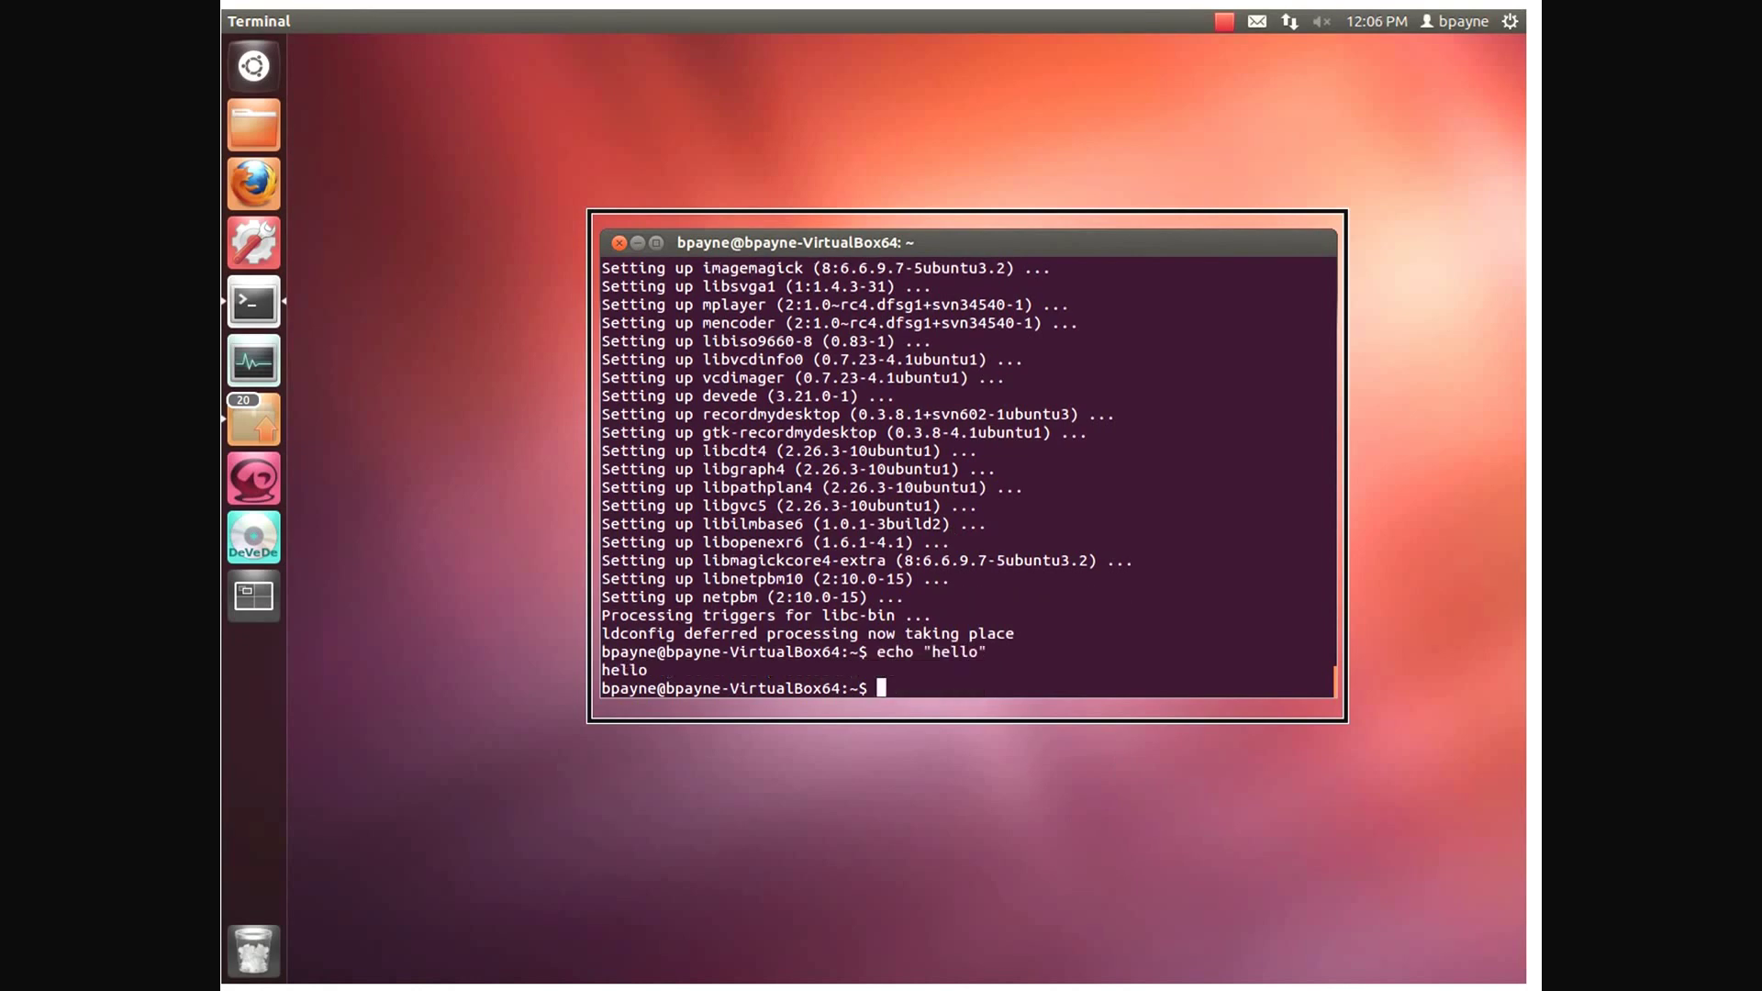
pyautogui.click(1223, 19)
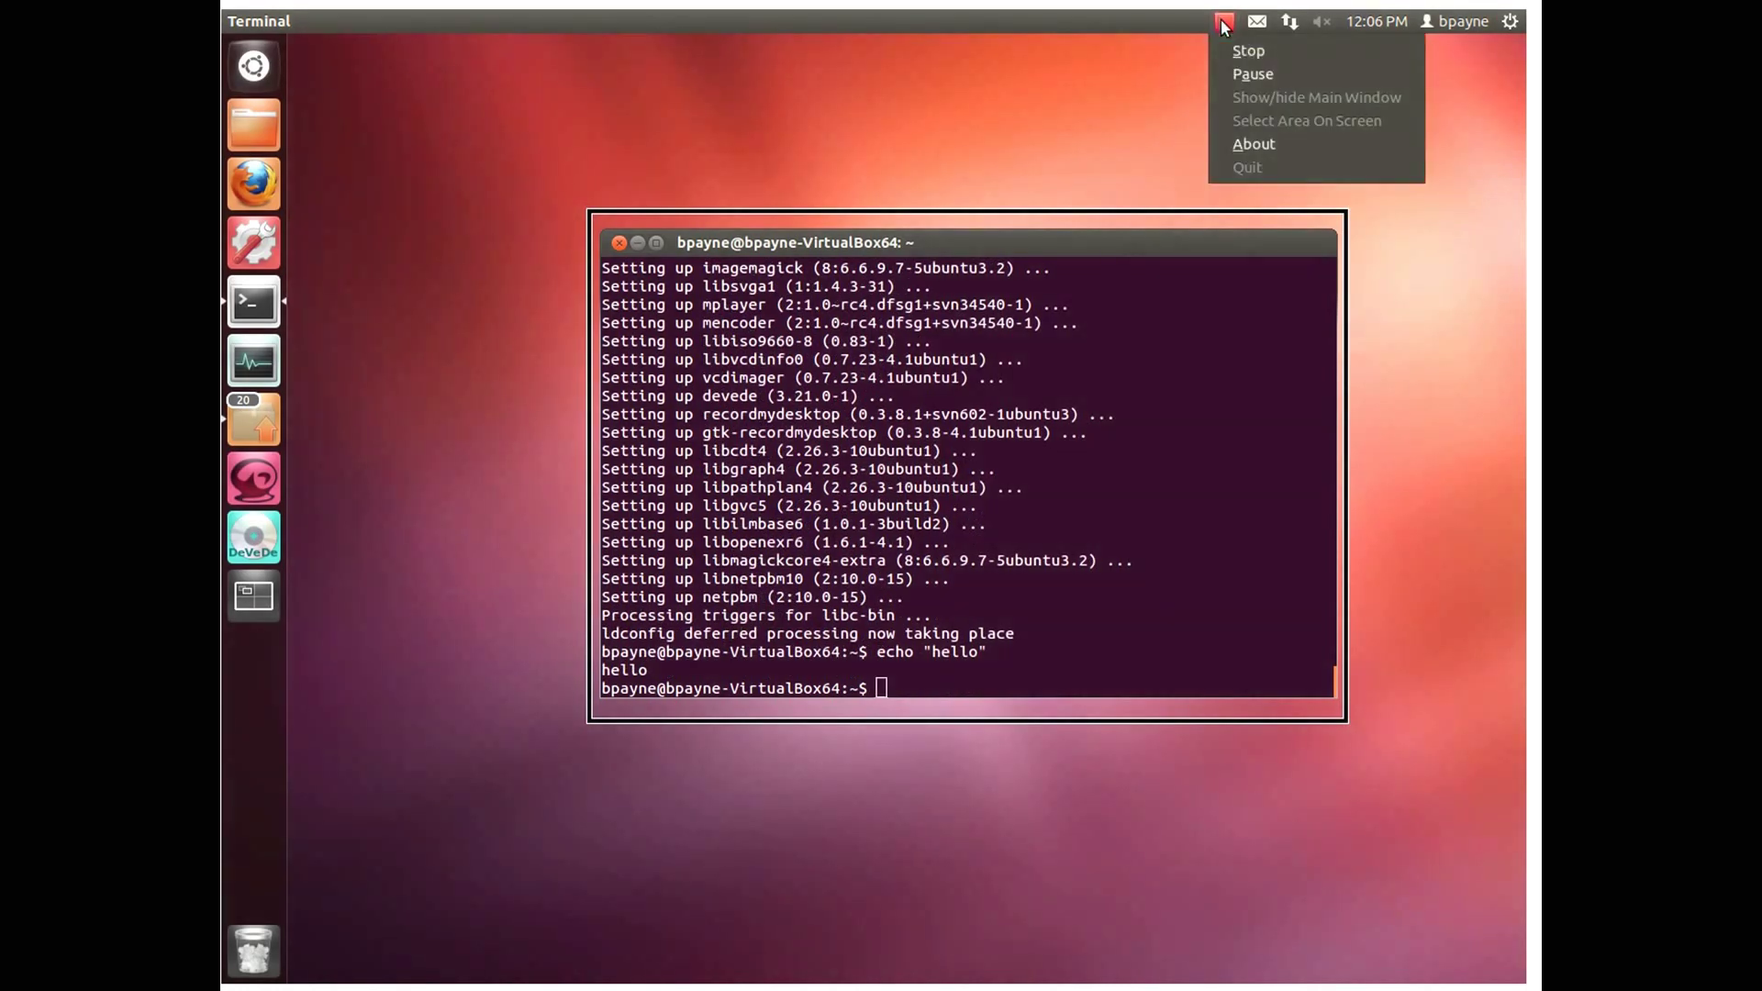
# Step: Stop and encode the recording, then select out-1.ogv in the Home folder
pyautogui.click(1226, 52)
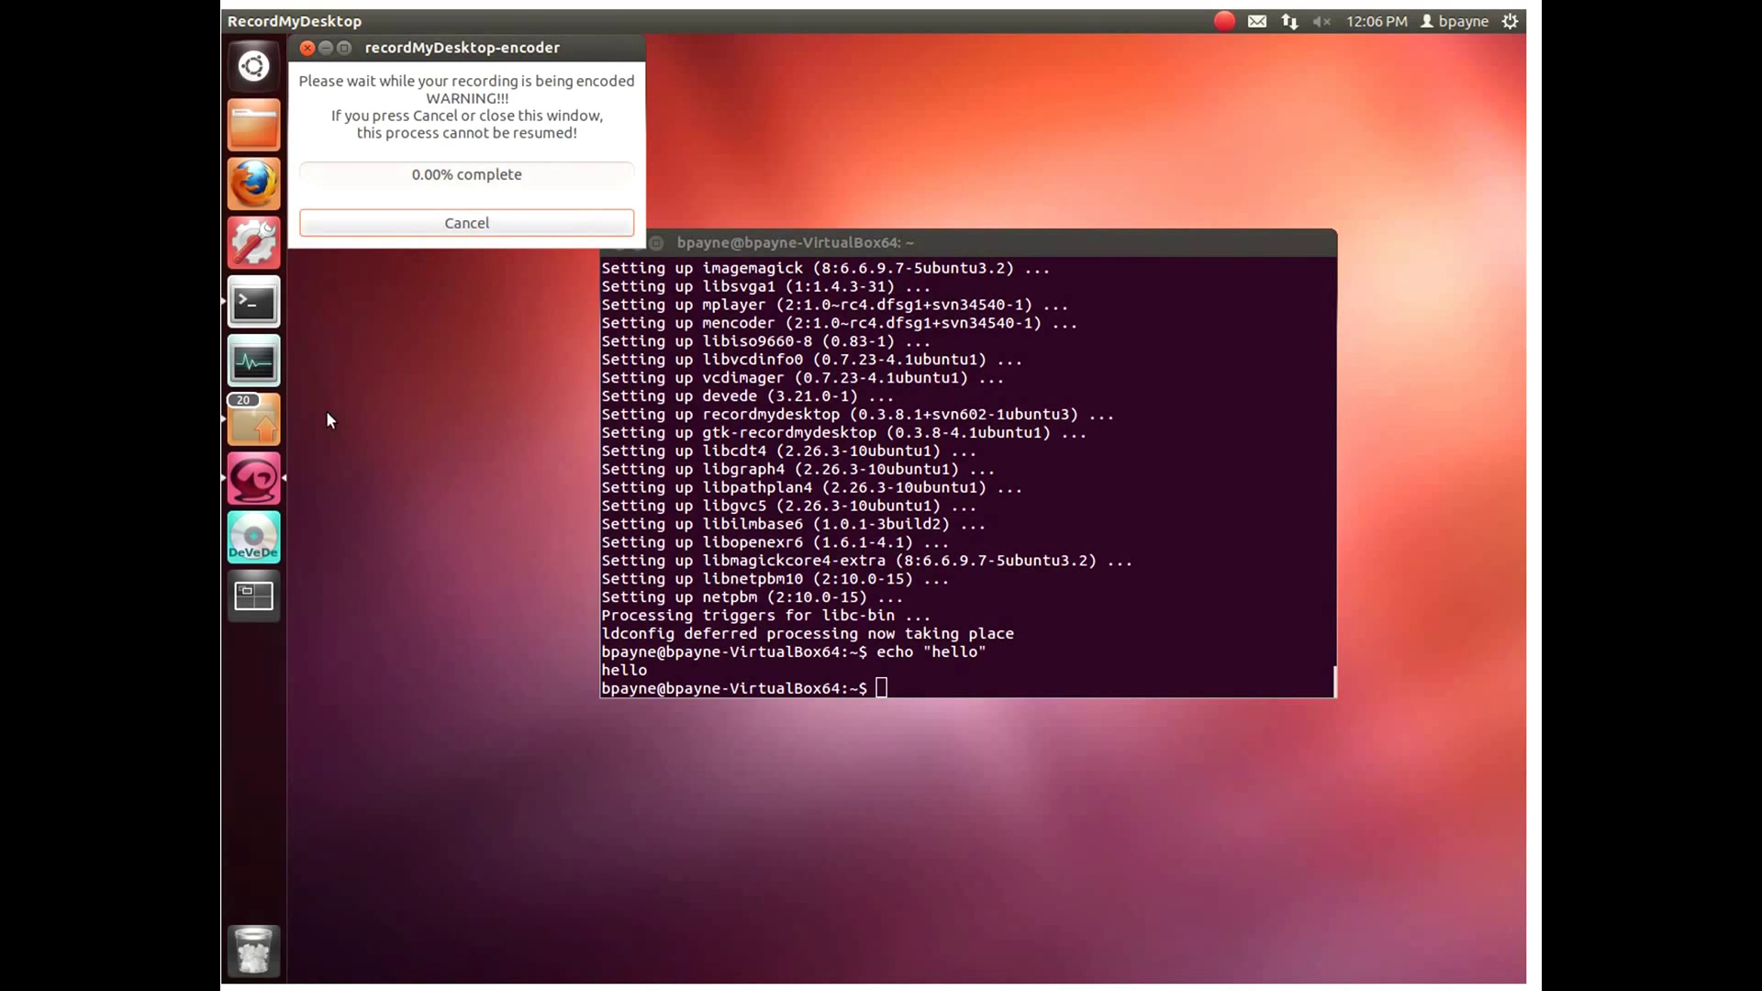
pyautogui.click(263, 141)
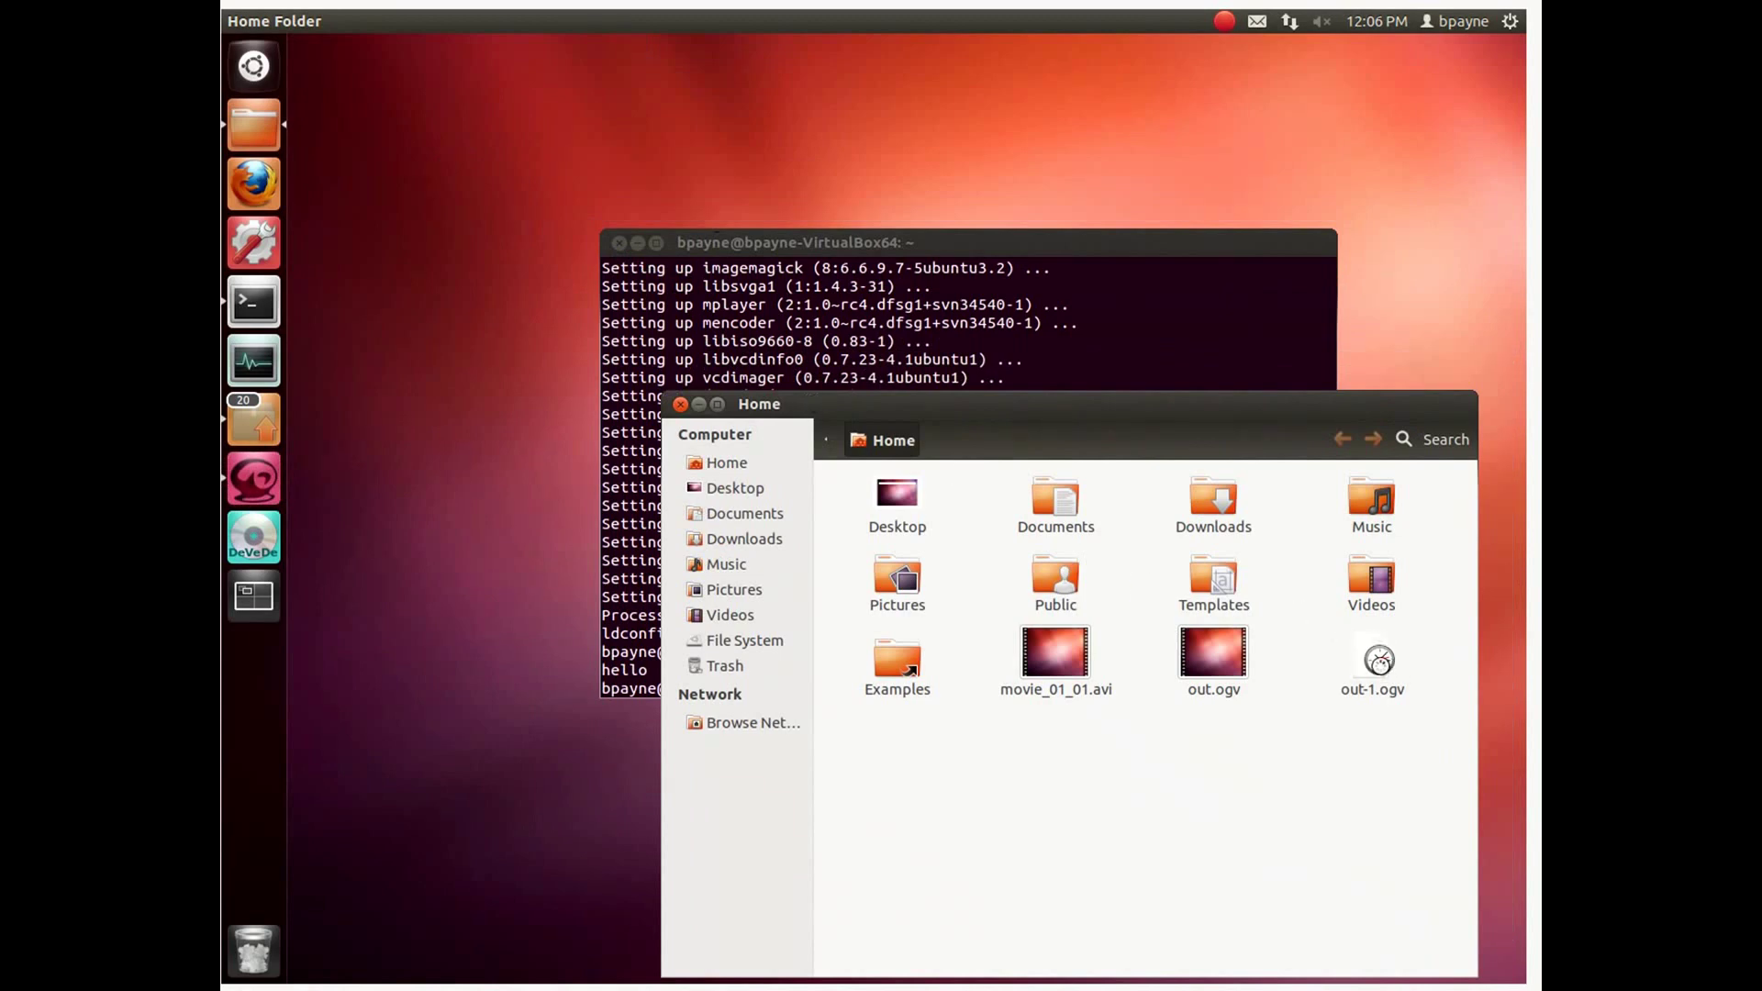
pyautogui.click(1373, 657)
pyautogui.click(254, 540)
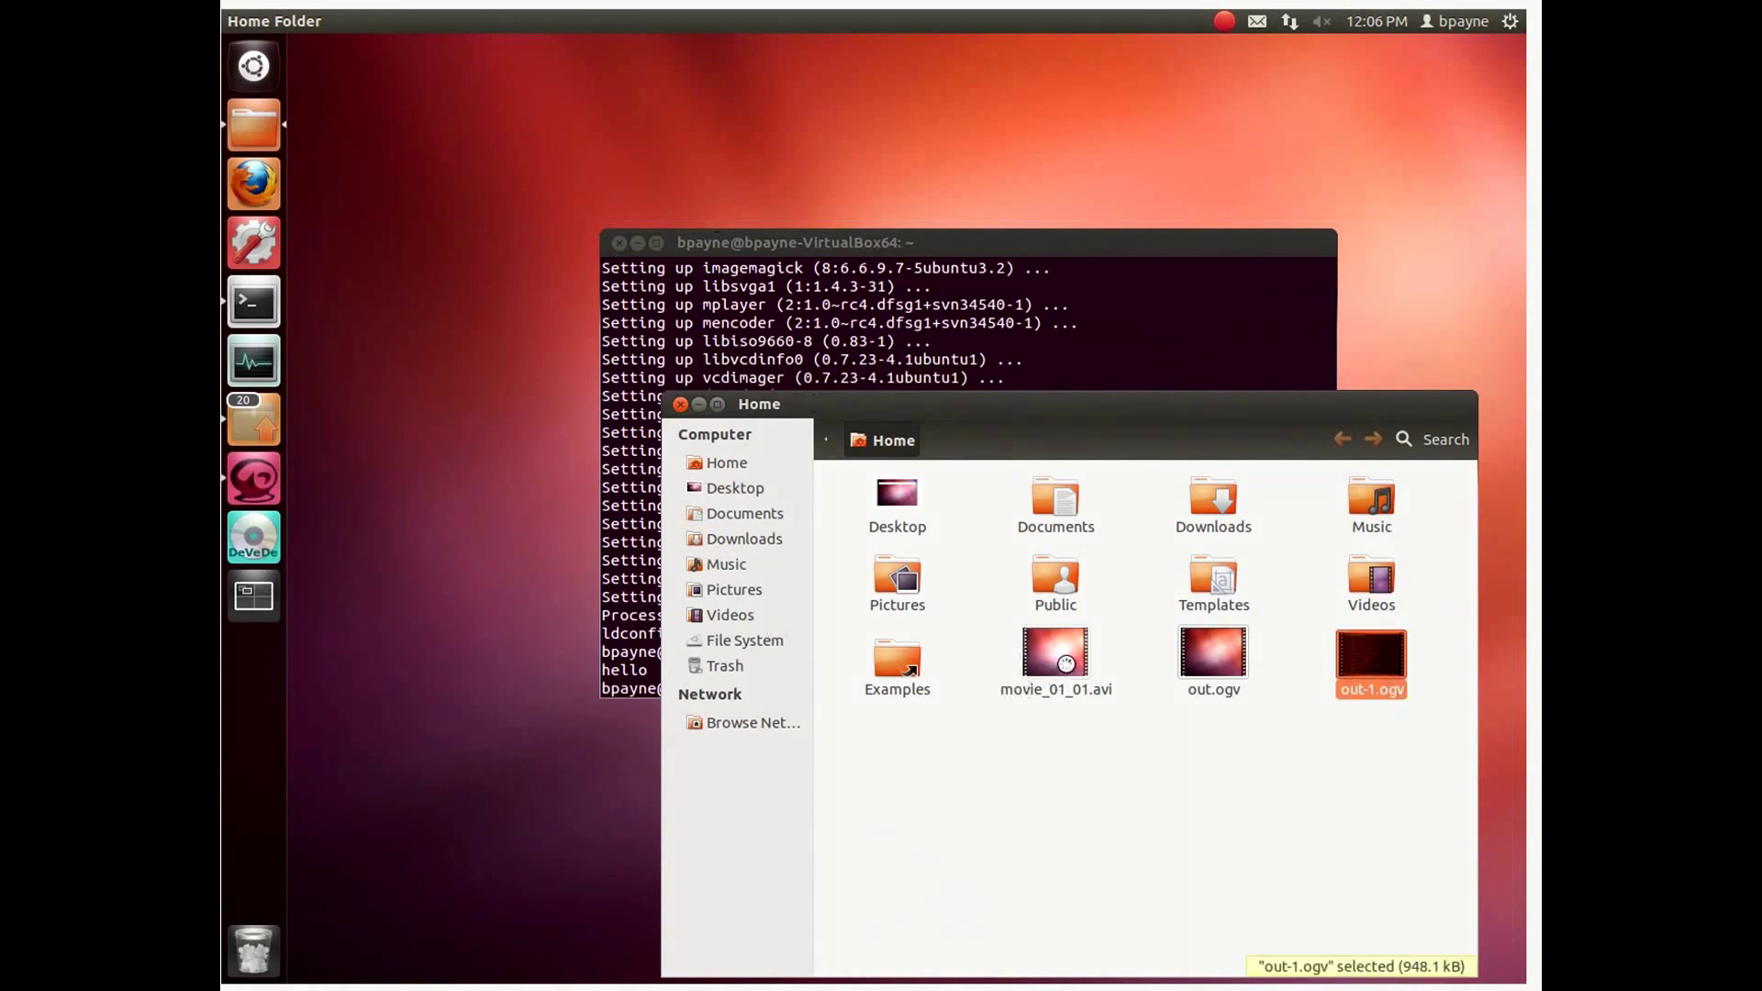